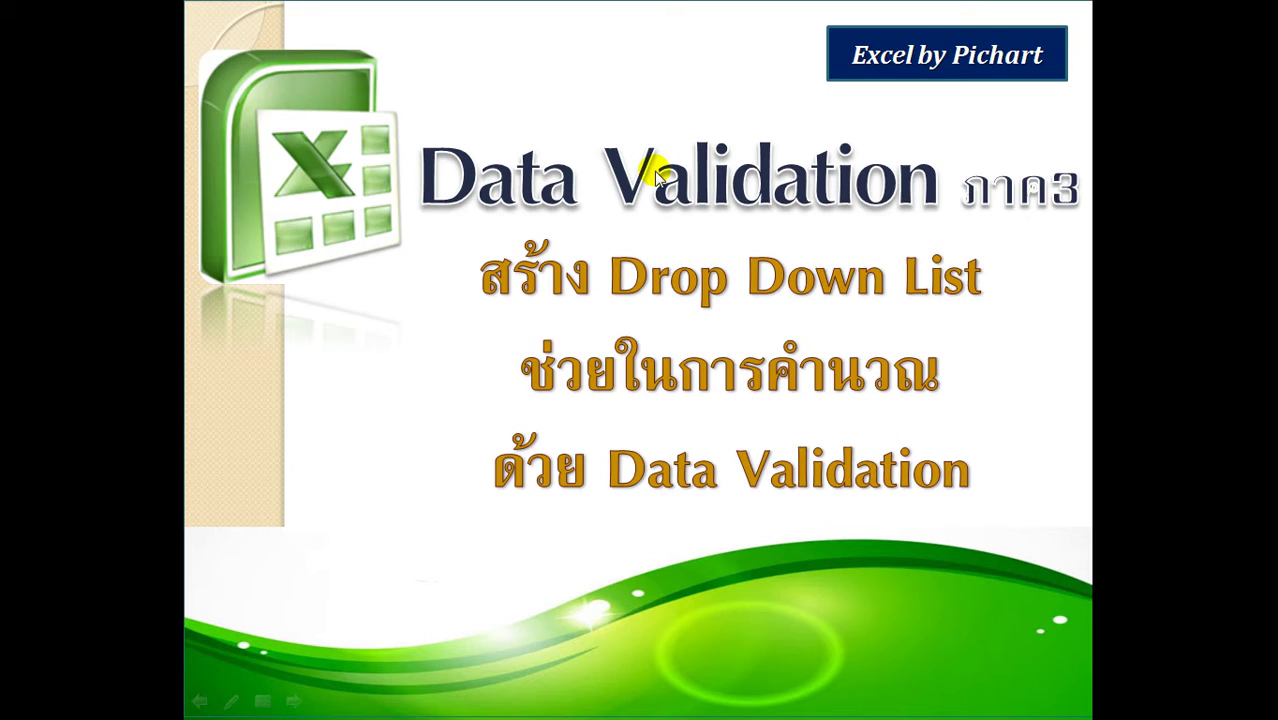
- From the 'Data Validation ภาค3' title slide show, bring up the window switcher
{"action": "key", "text": "alt+Tab"}
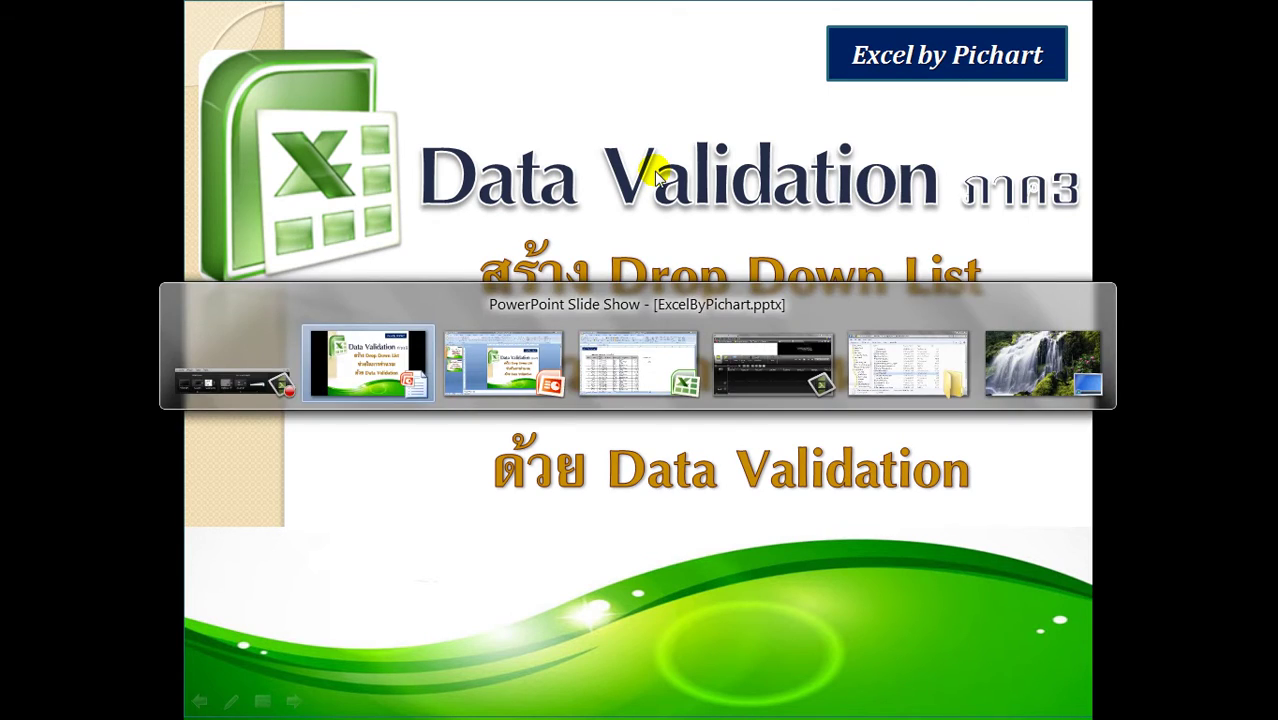
- In DataForStudy2, make the T4 title 'ตารางสรุปยอดขาย' bold, size 18, without wrap
{"action": "key", "text": "alt+Tab"}
{"action": "key", "text": "alt+Tab"}
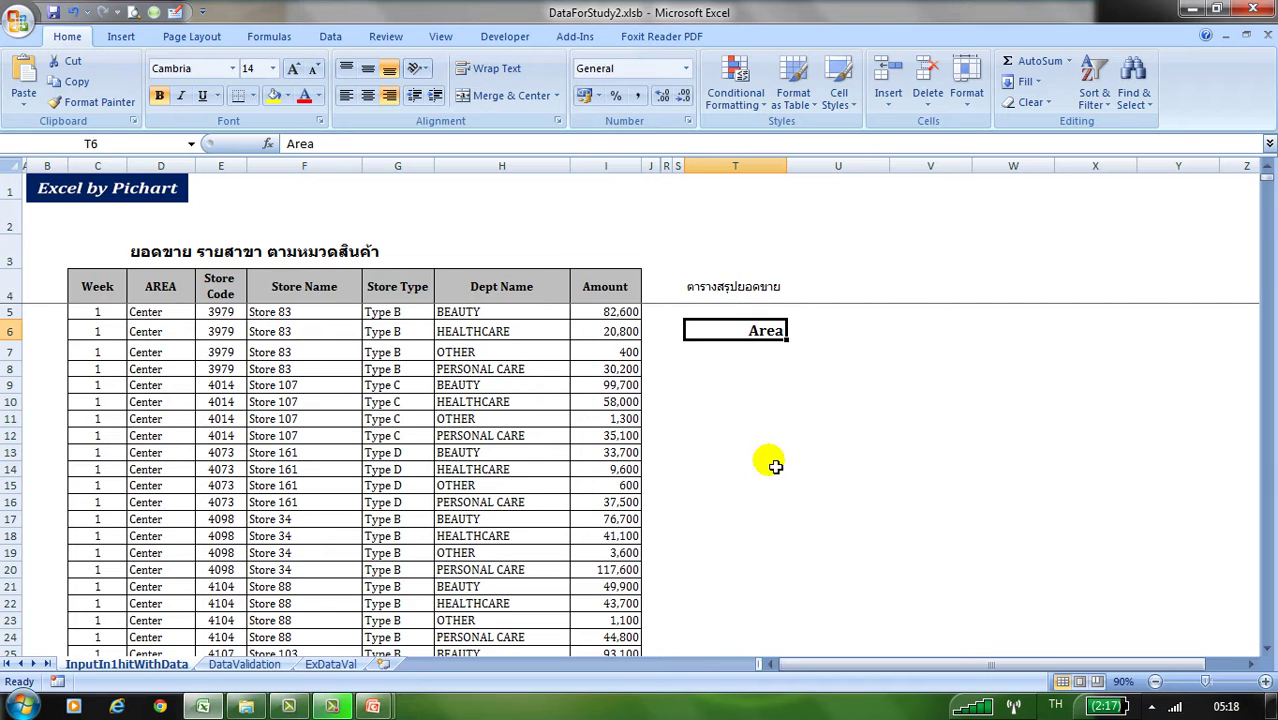
{"action": "left_click", "coordinate": [752, 290]}
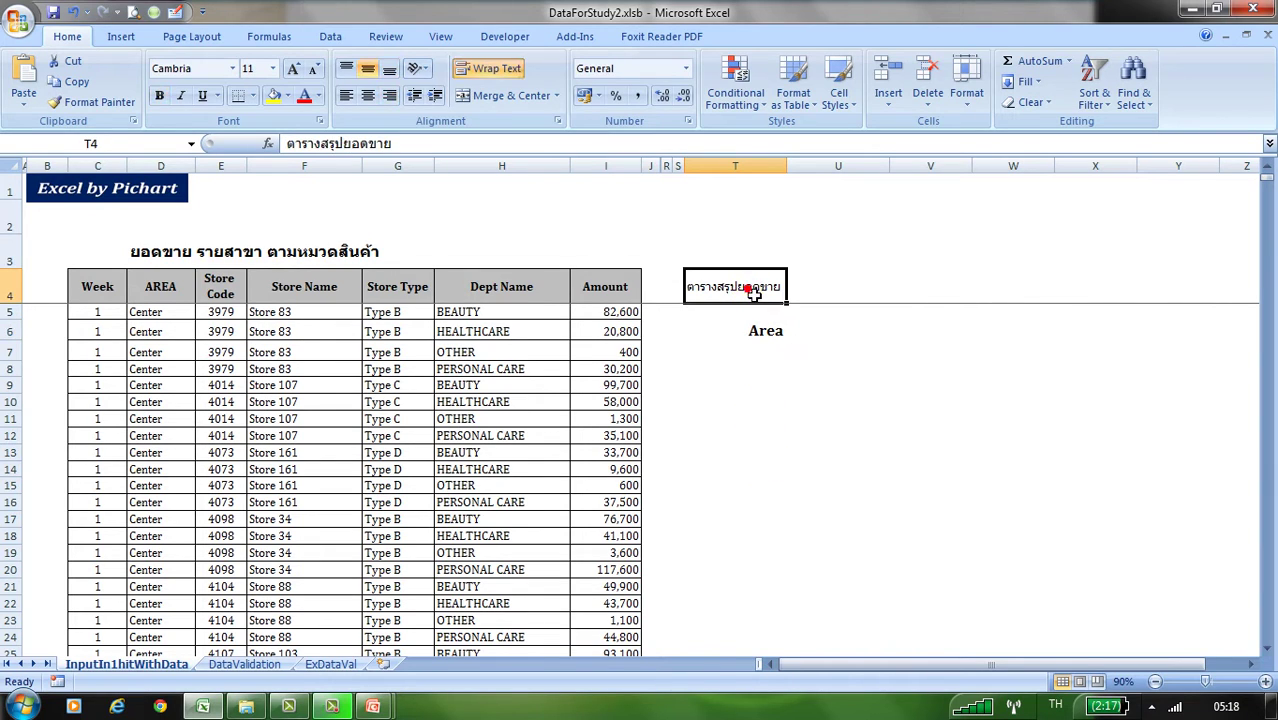
{"action": "left_click", "coordinate": [159, 95]}
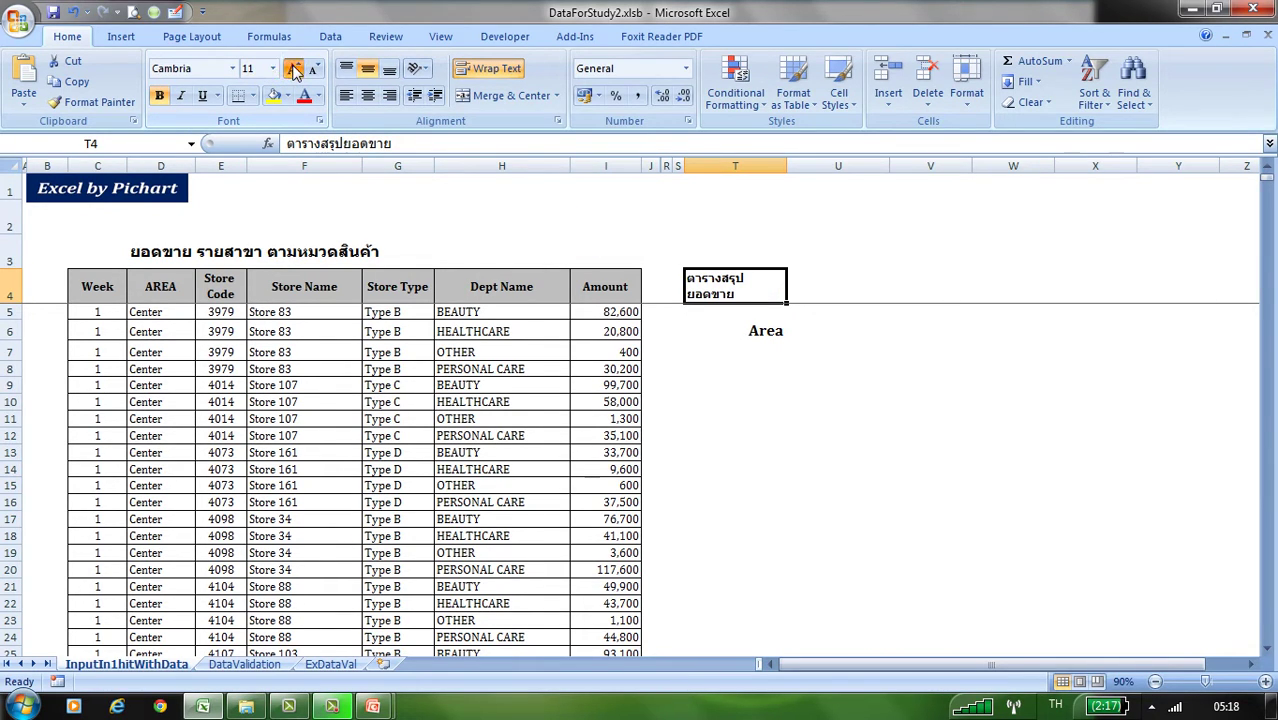
{"action": "left_click", "coordinate": [293, 68]}
{"action": "left_click", "coordinate": [293, 68]}
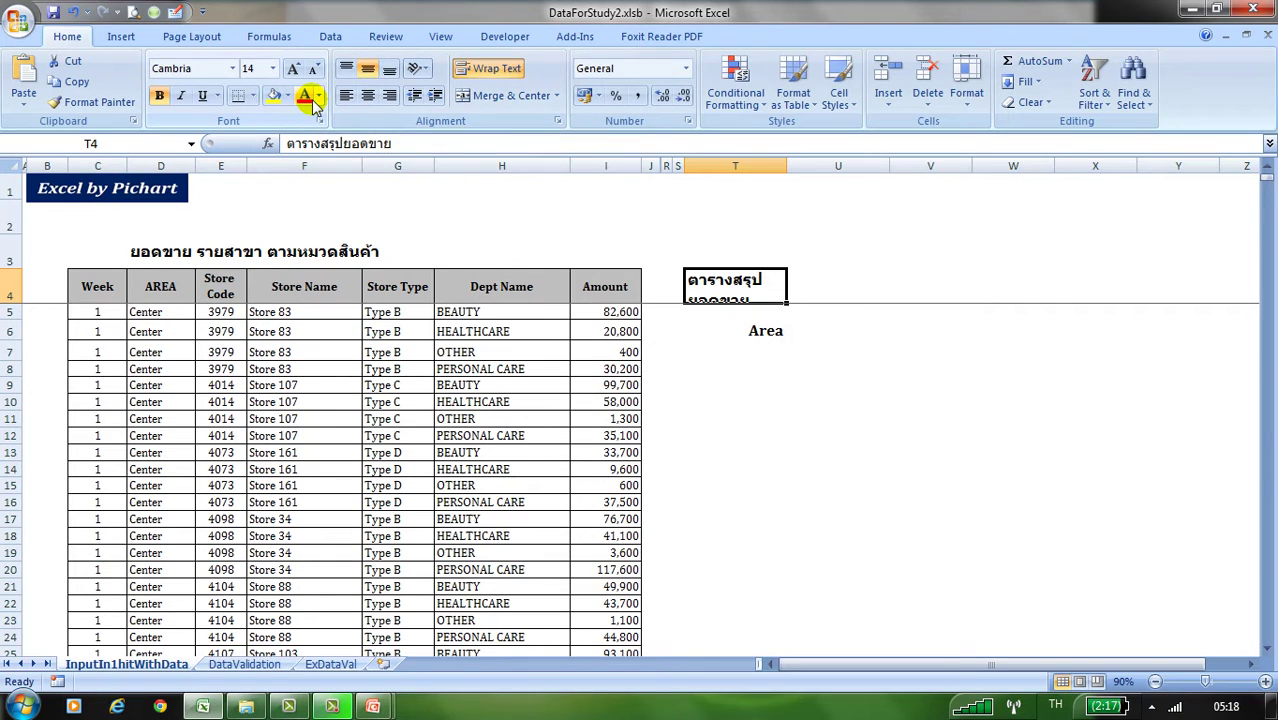
{"action": "left_click", "coordinate": [487, 70]}
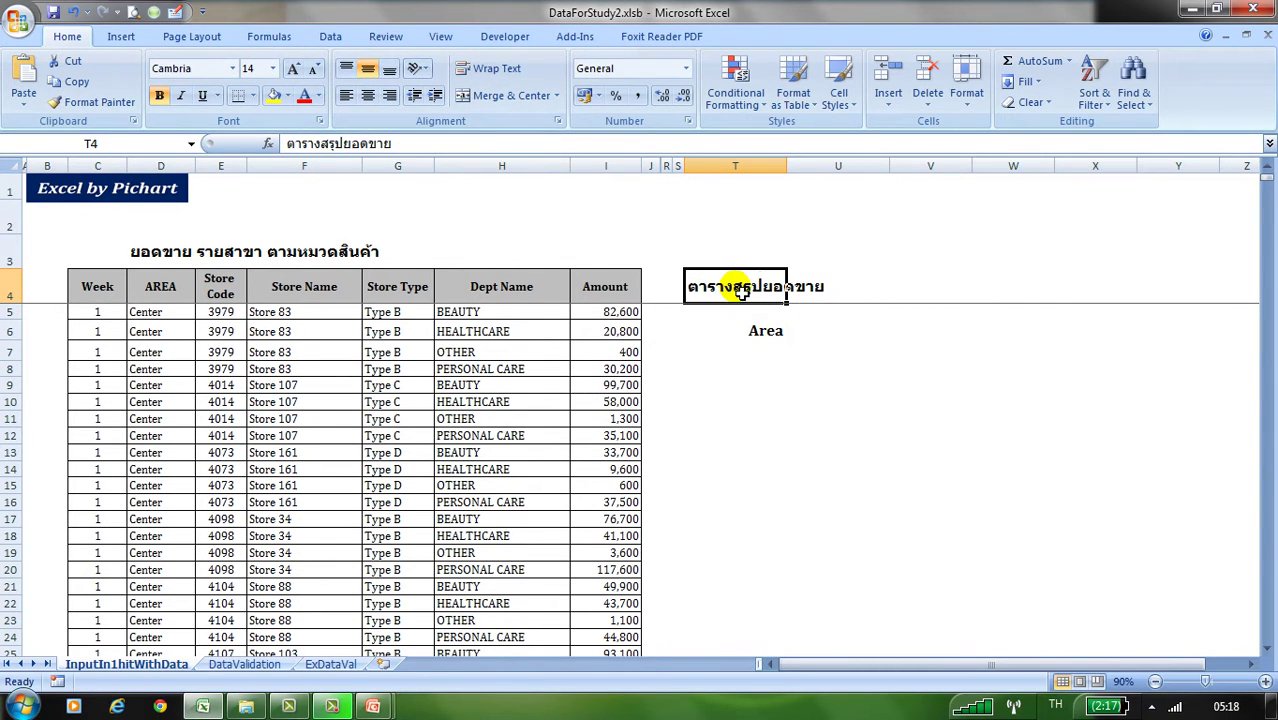
{"action": "left_click", "coordinate": [294, 68]}
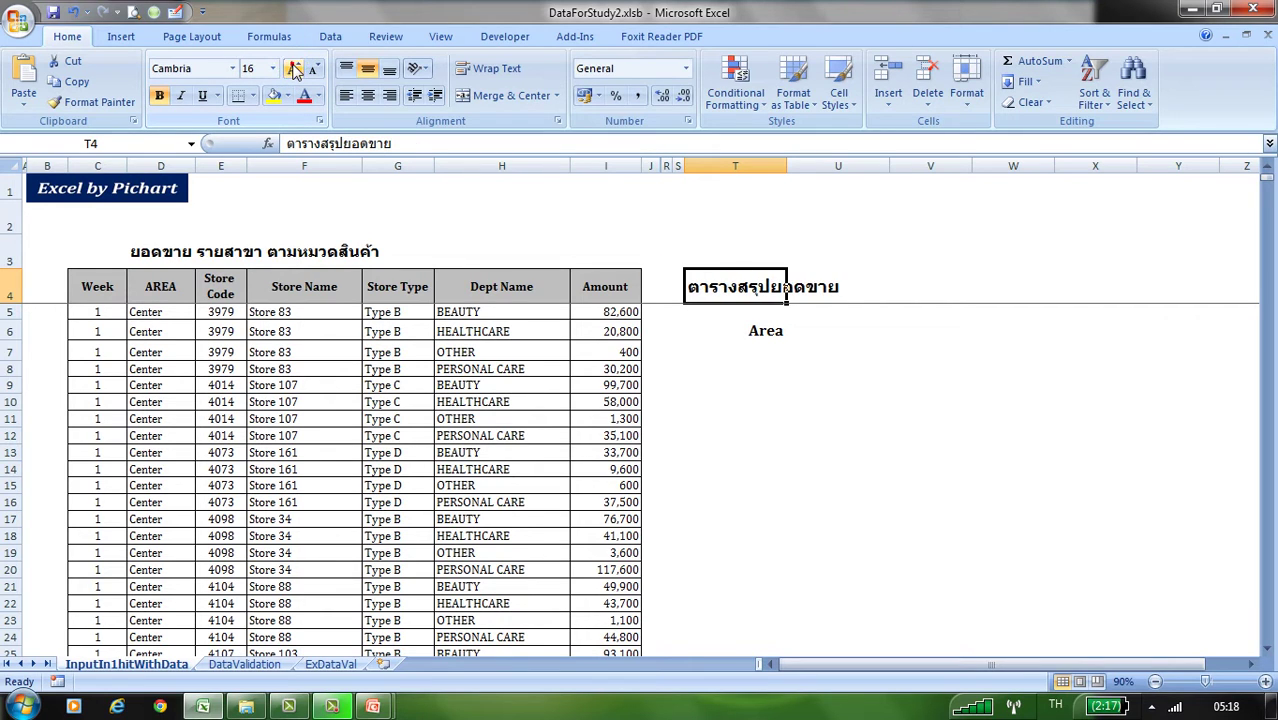
{"action": "left_click", "coordinate": [294, 68]}
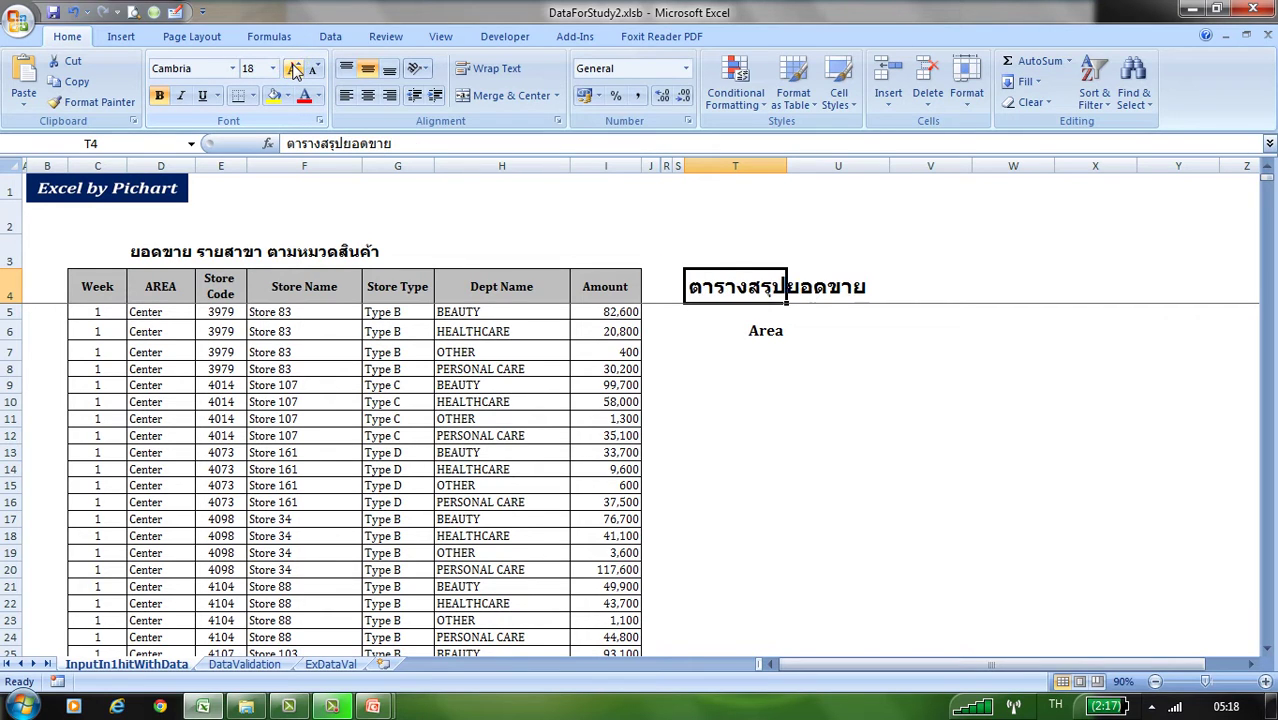
{"action": "left_click", "coordinate": [765, 332]}
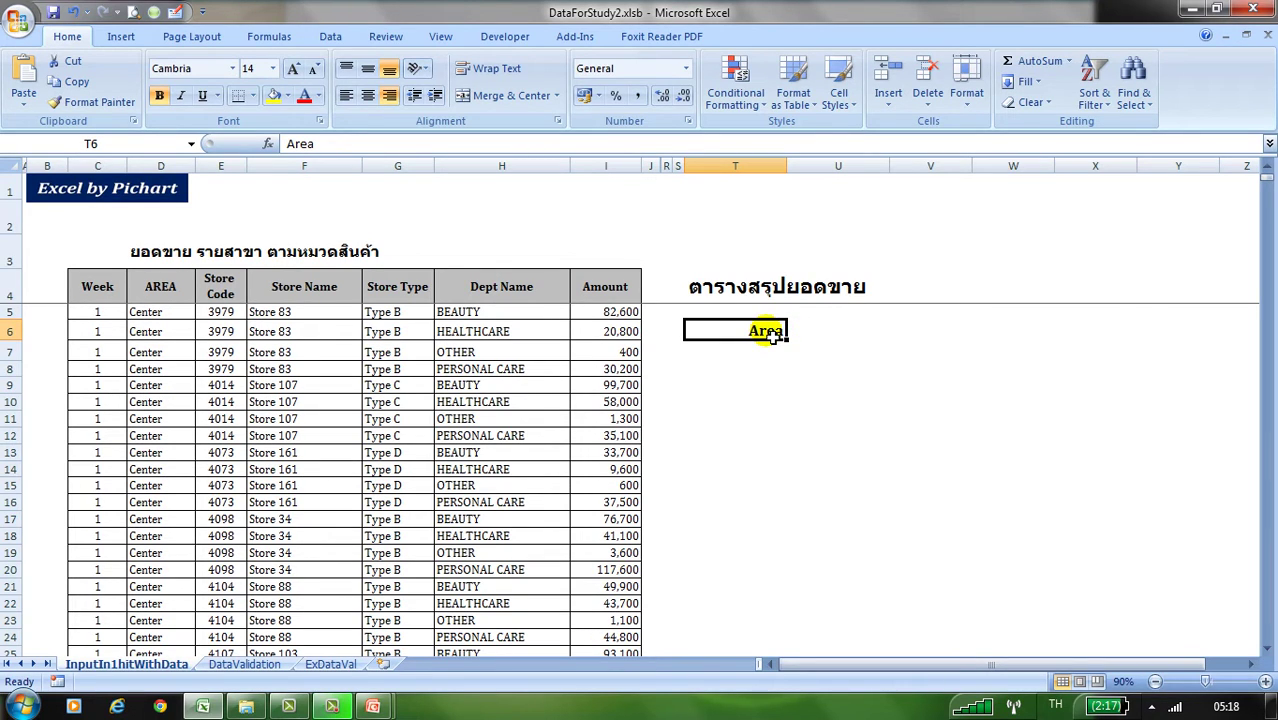
{"action": "left_click", "coordinate": [170, 166]}
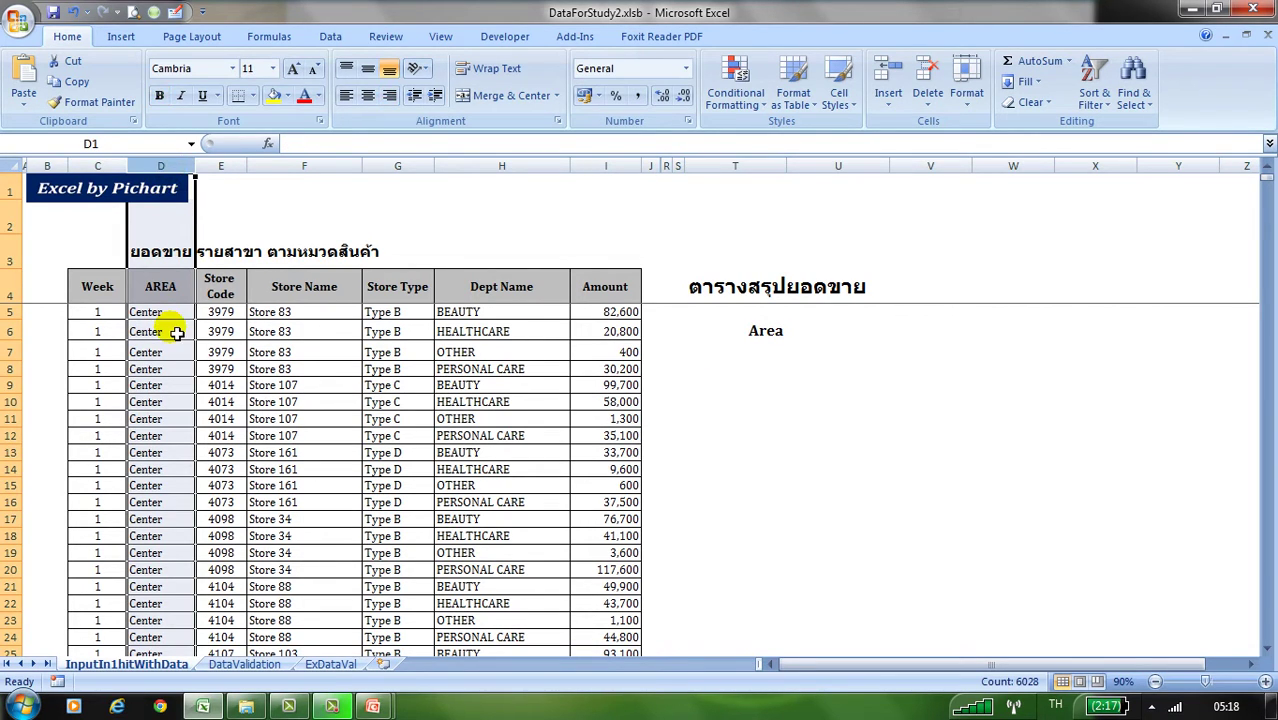
{"action": "left_click_drag", "start_coordinate": [171, 317], "coordinate": [163, 418]}
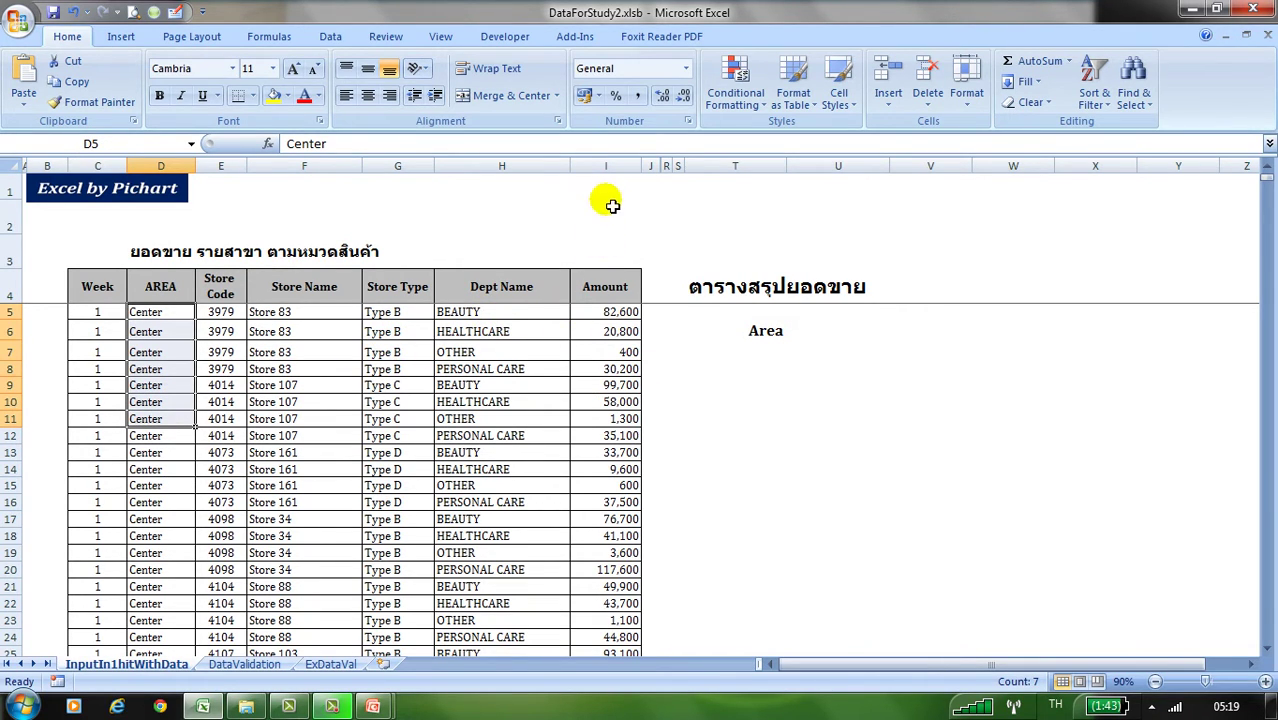
{"action": "left_click", "coordinate": [606, 166]}
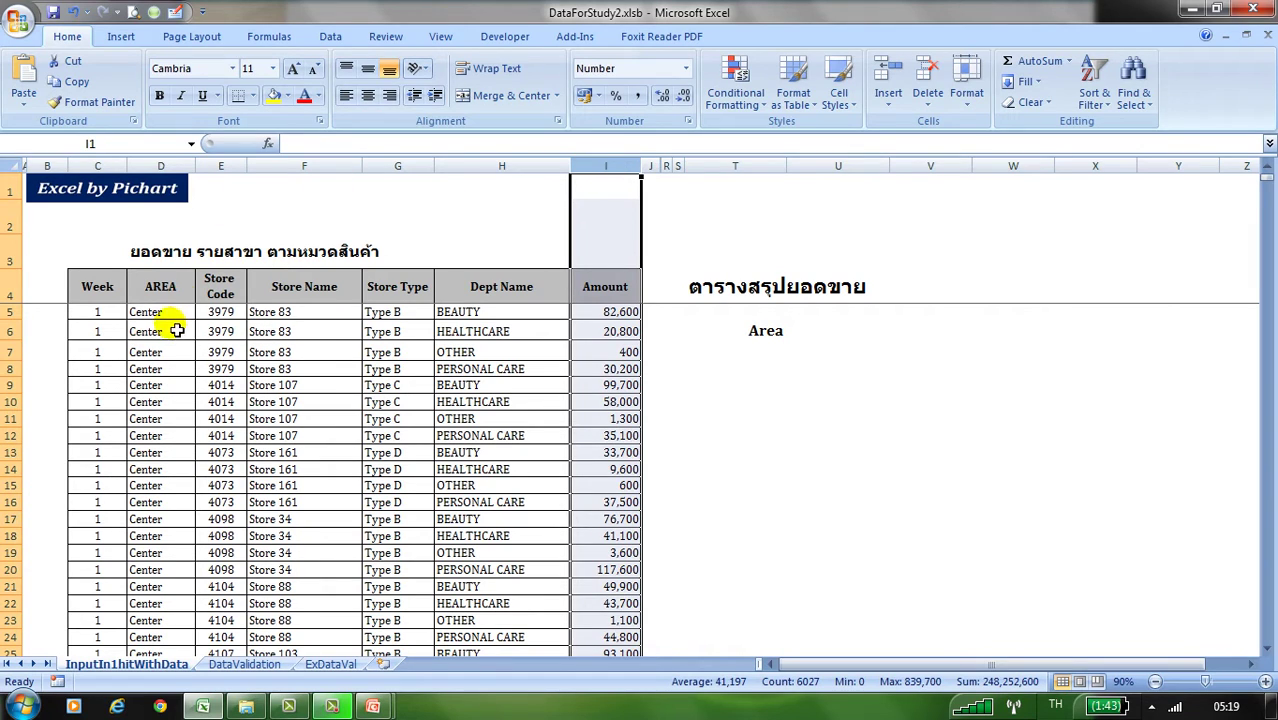
{"action": "left_click", "coordinate": [775, 340]}
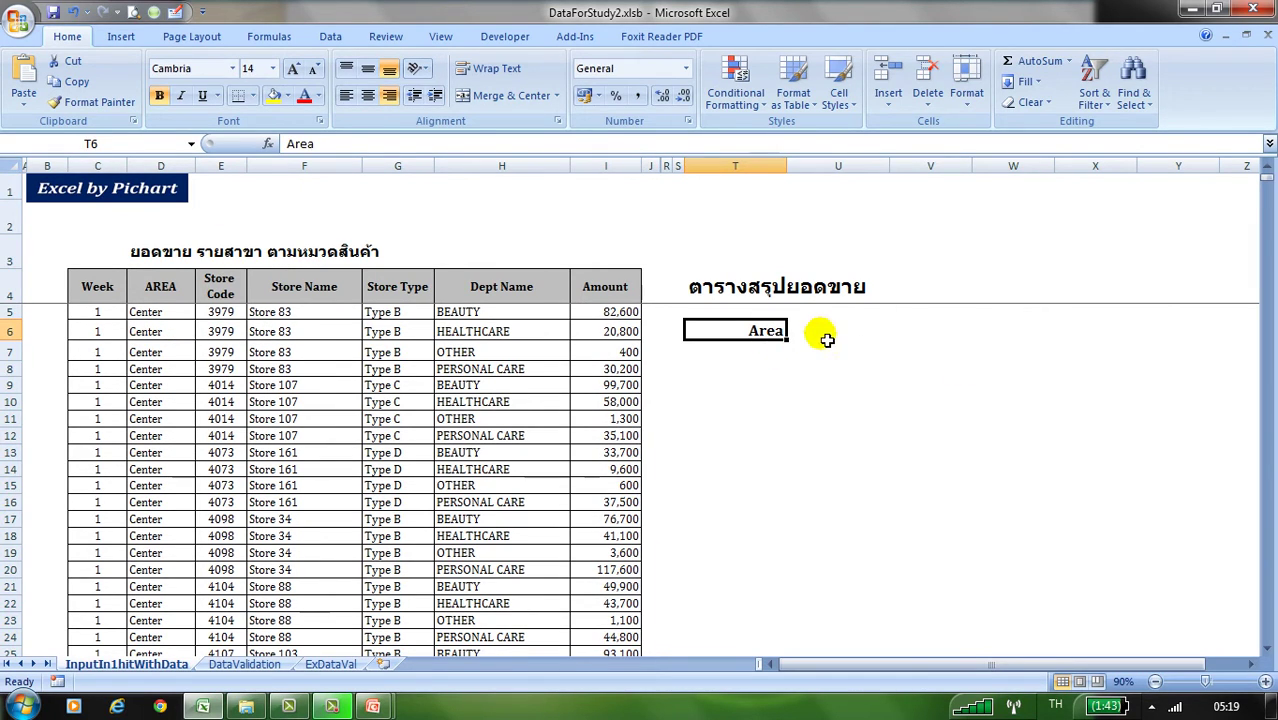
{"action": "left_click", "coordinate": [823, 337]}
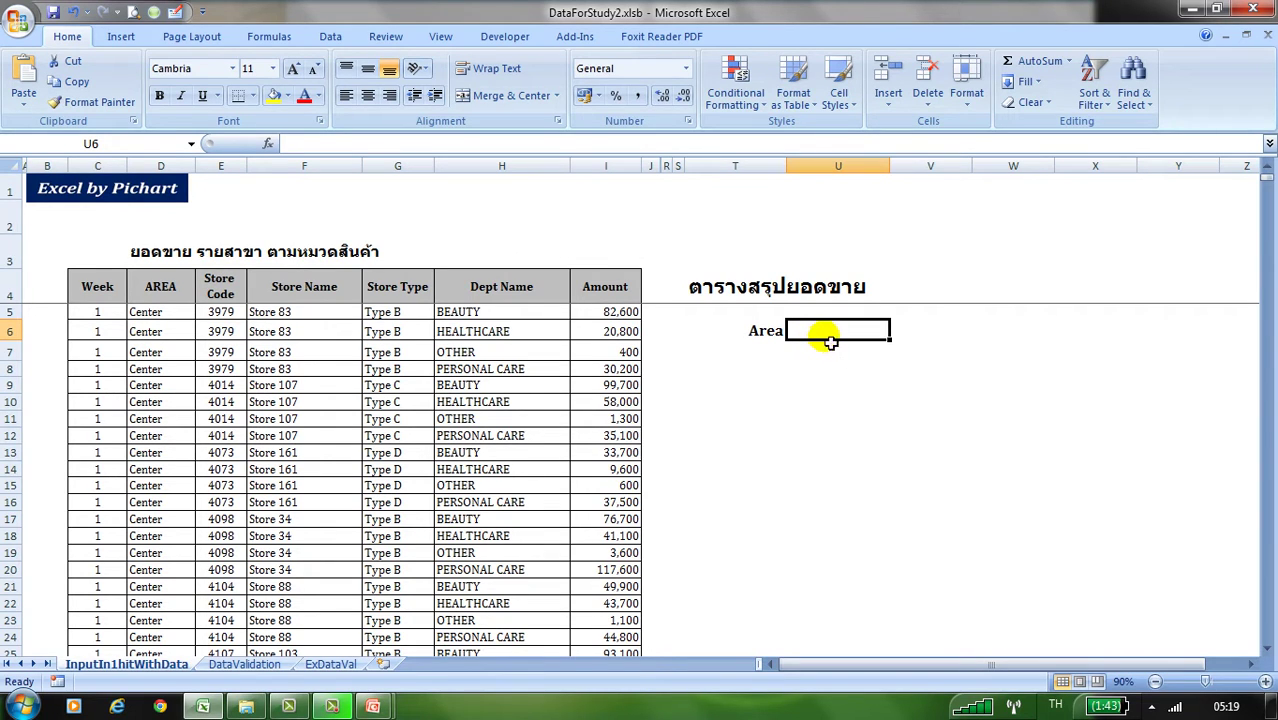
{"action": "left_click", "coordinate": [271, 36]}
{"action": "left_click", "coordinate": [508, 92]}
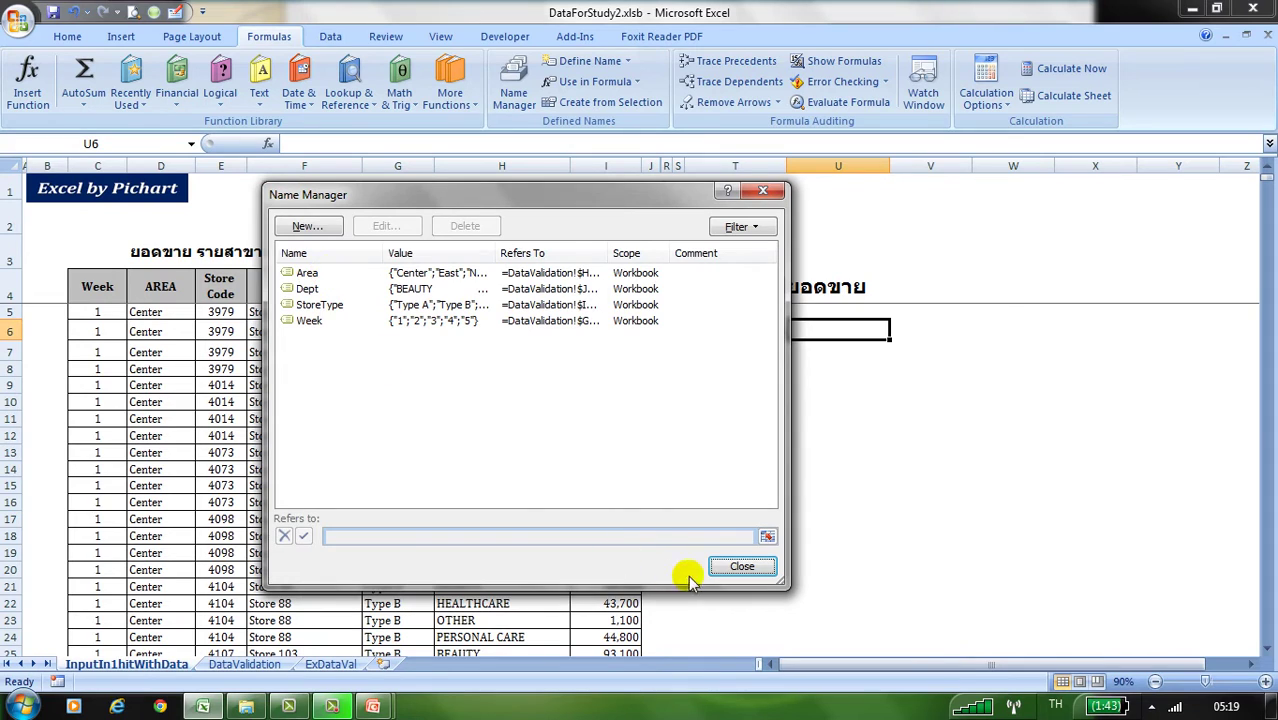
{"action": "left_click", "coordinate": [742, 566]}
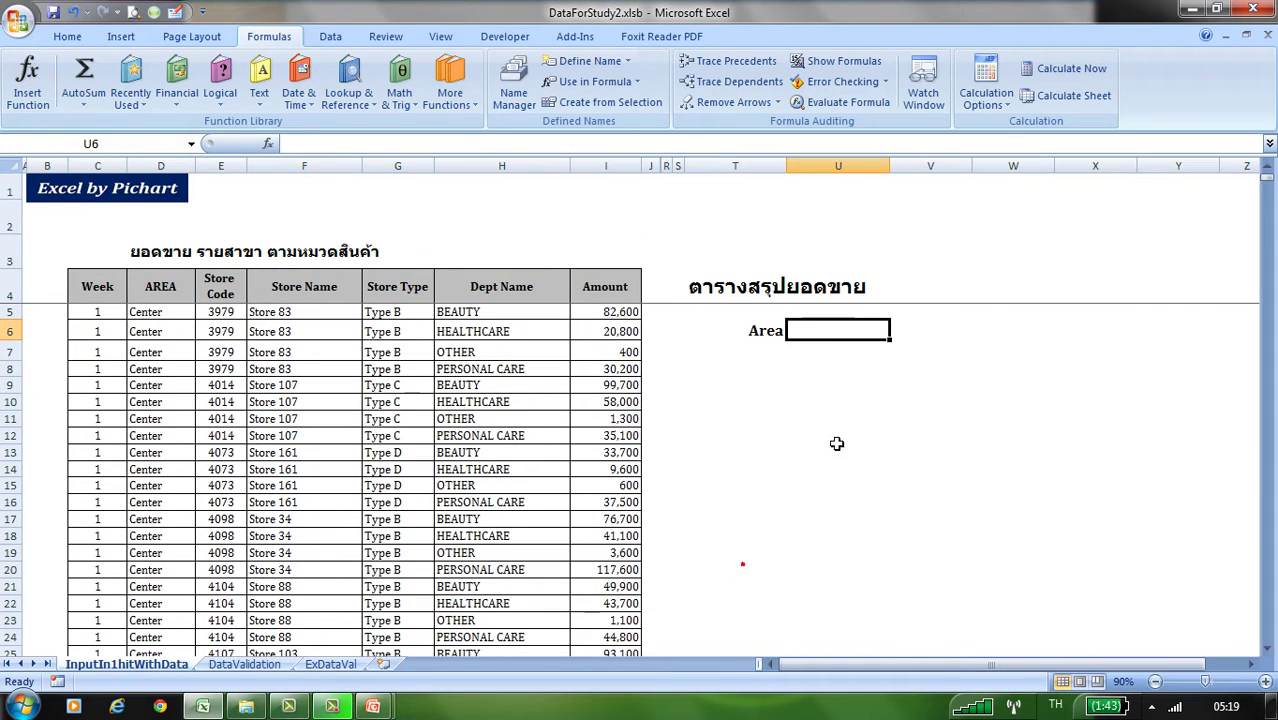
{"action": "left_click", "coordinate": [846, 339]}
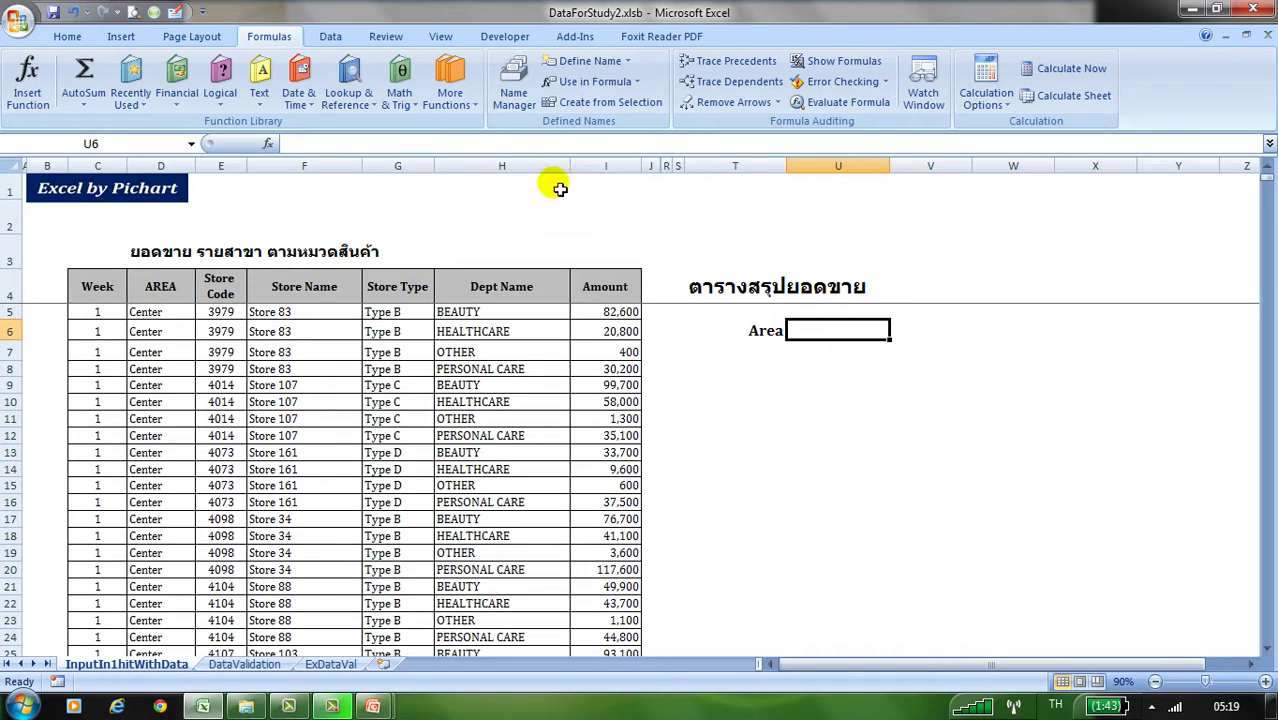
{"action": "left_click", "coordinate": [328, 38]}
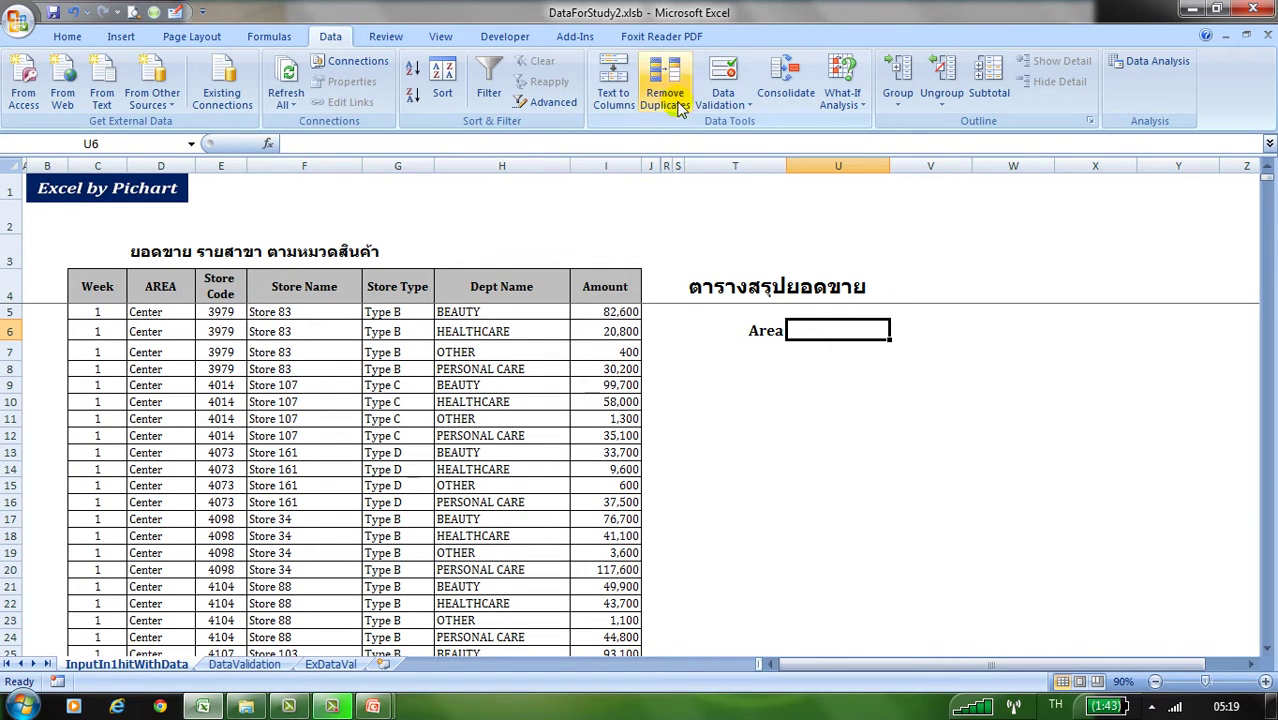
- Start a List validation rule for U6 and bring up the Paste Name list
{"action": "left_click", "coordinate": [728, 88]}
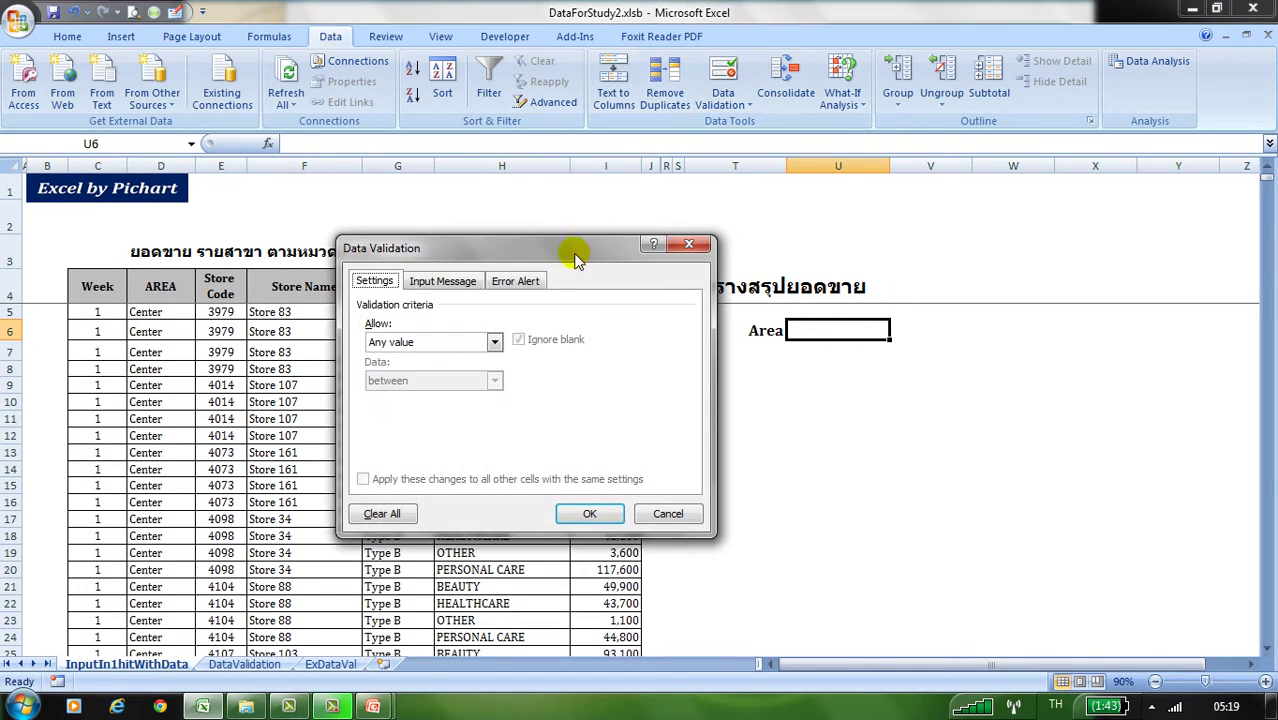
{"action": "left_click", "coordinate": [494, 342]}
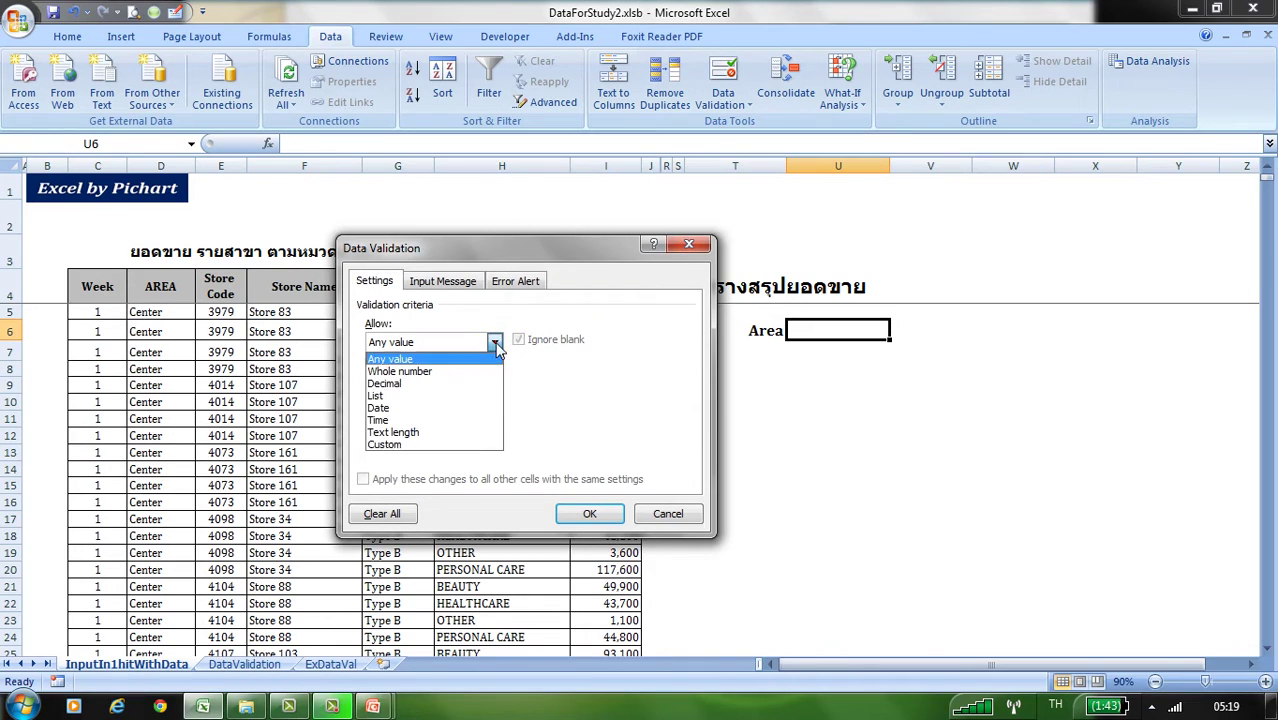
{"action": "left_click", "coordinate": [443, 396]}
{"action": "left_click", "coordinate": [456, 419]}
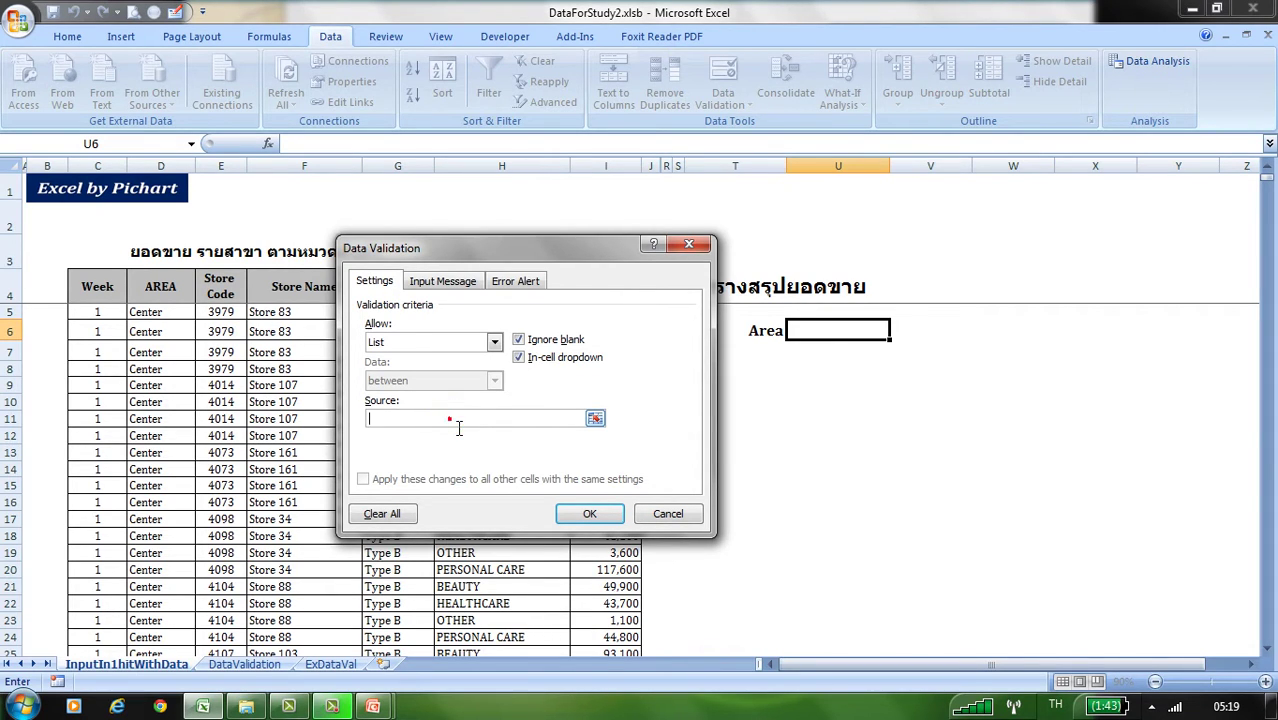
{"action": "key", "text": "F3"}
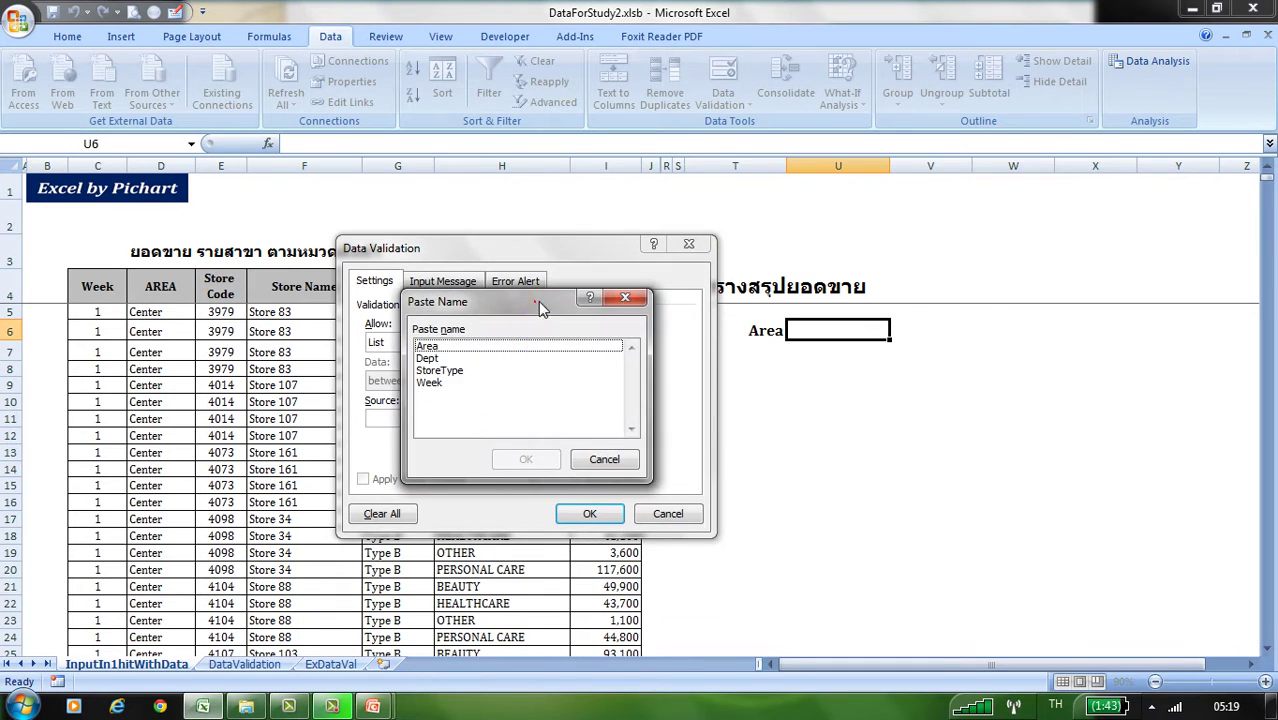
{"action": "left_click_drag", "start_coordinate": [538, 301], "coordinate": [698, 92]}
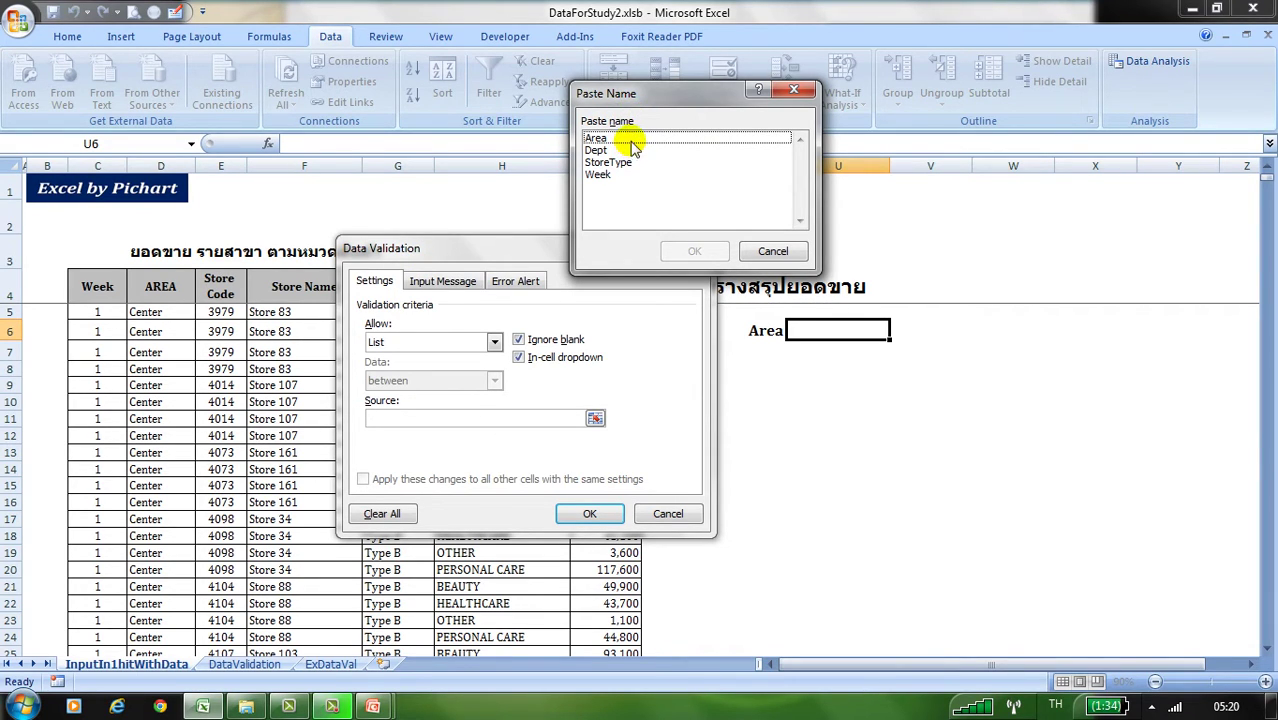
{"action": "left_click", "coordinate": [790, 93]}
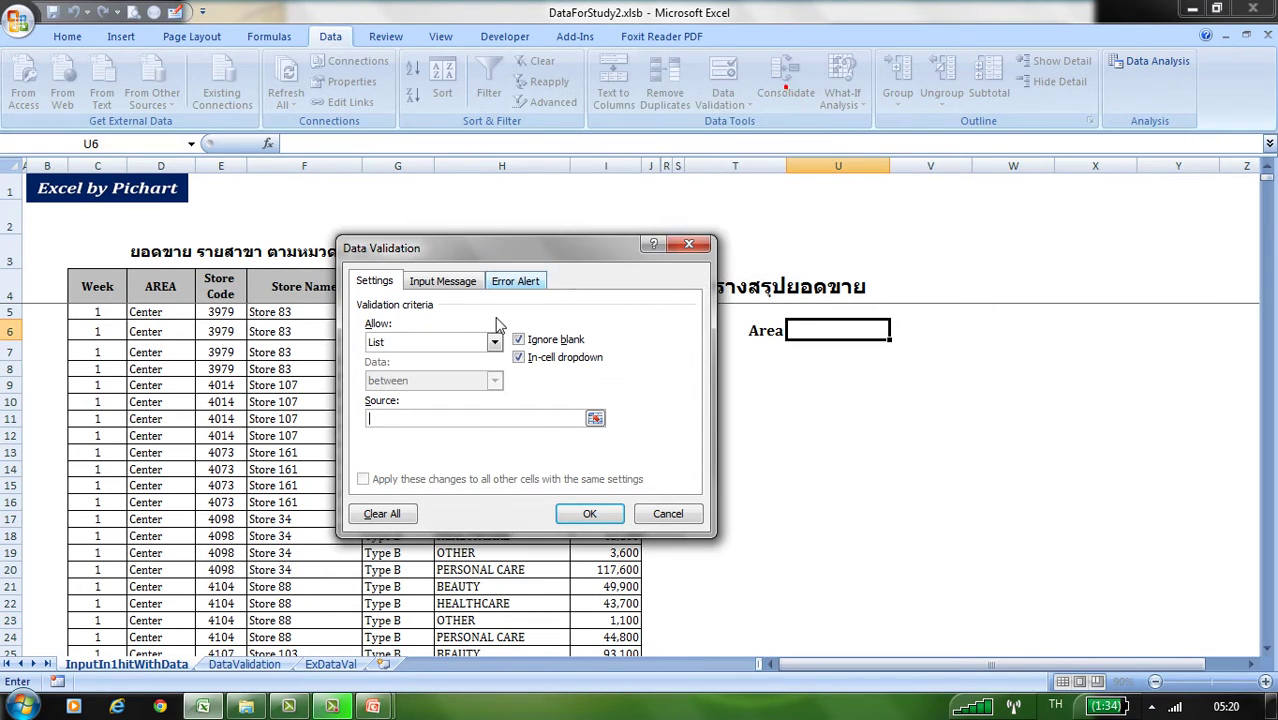
{"action": "left_click", "coordinate": [462, 420]}
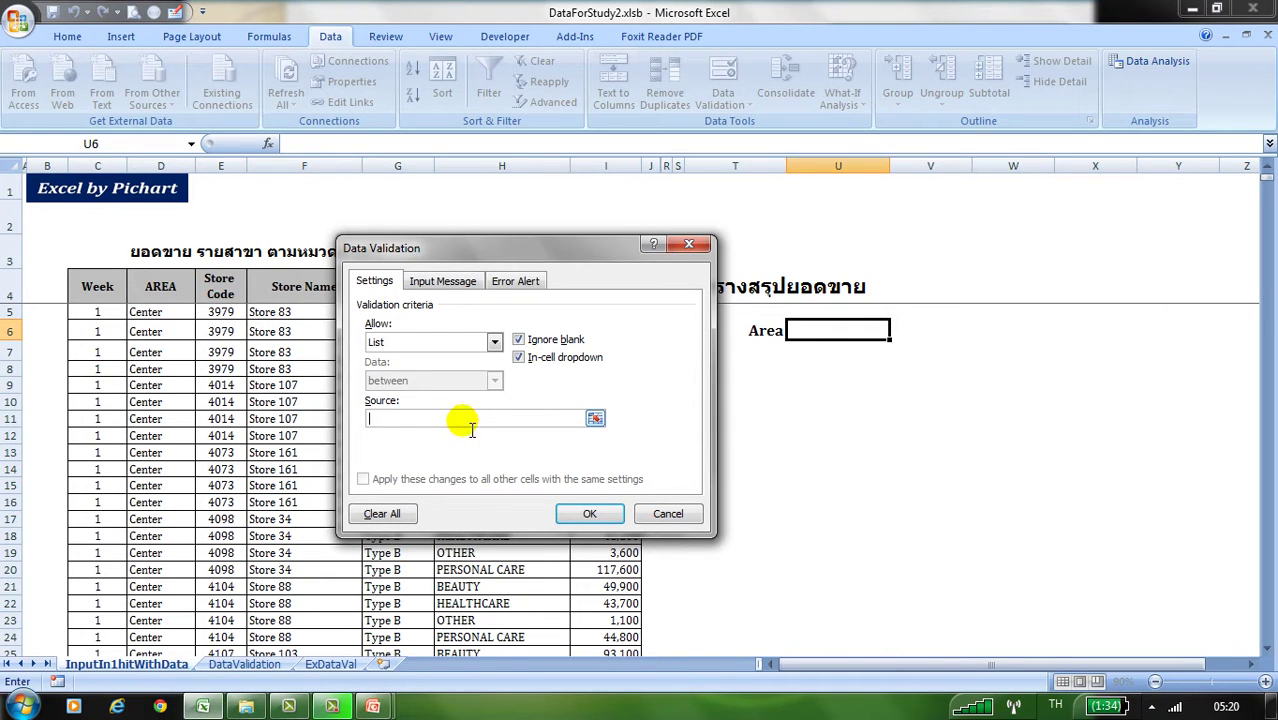
{"action": "left_click", "coordinate": [650, 388]}
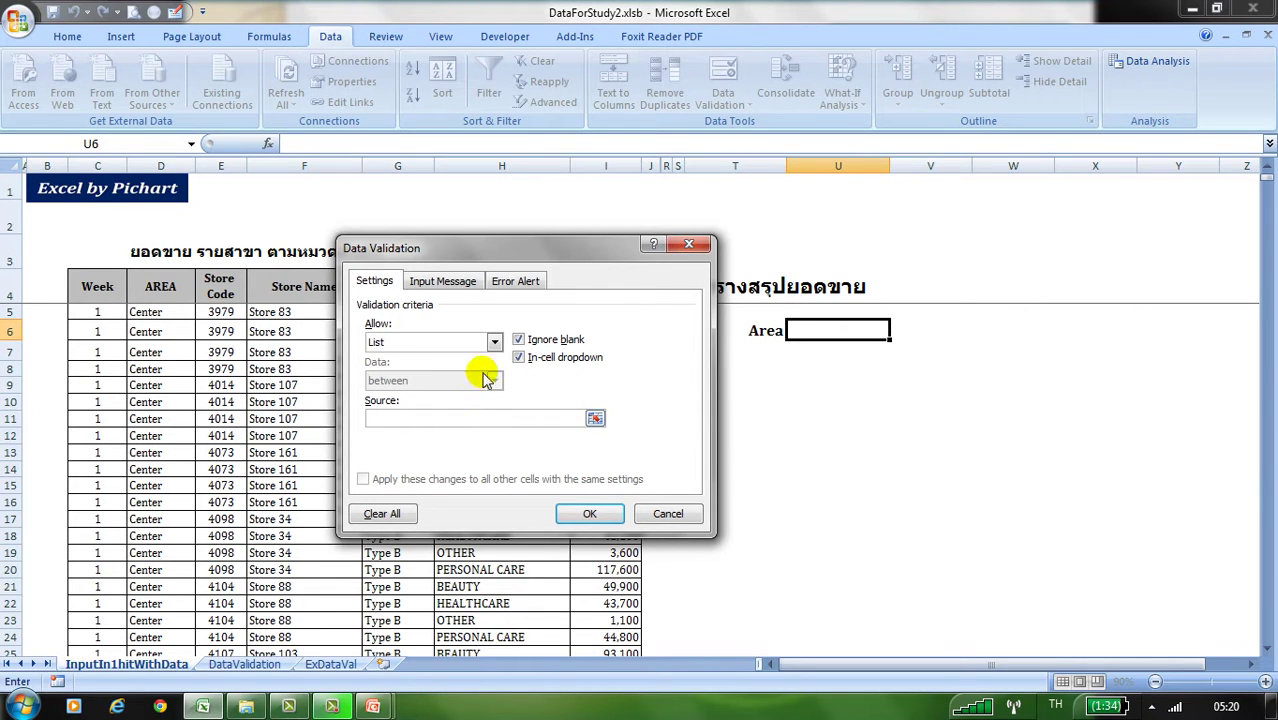
- Set the List source to the Area name, giving =Area
{"action": "left_click", "coordinate": [494, 342]}
{"action": "left_click", "coordinate": [437, 398]}
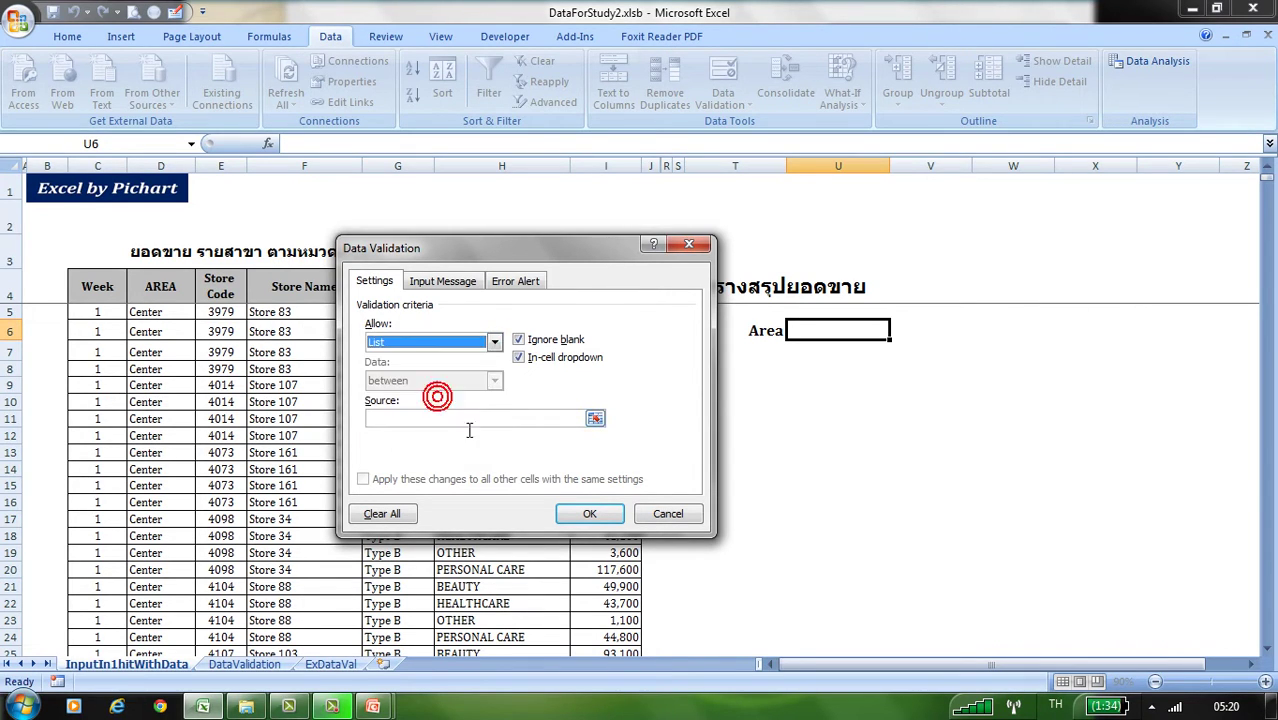
{"action": "left_click", "coordinate": [463, 420]}
{"action": "key", "text": "F3"}
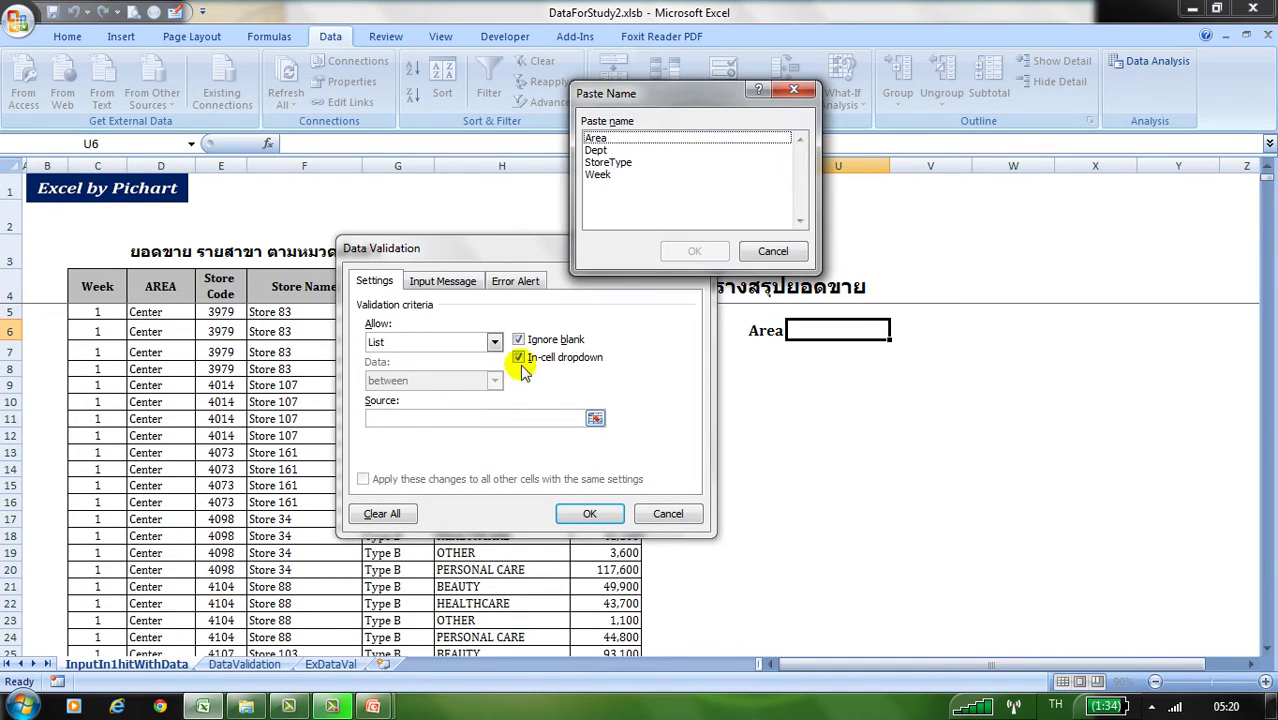
{"action": "left_click", "coordinate": [634, 141]}
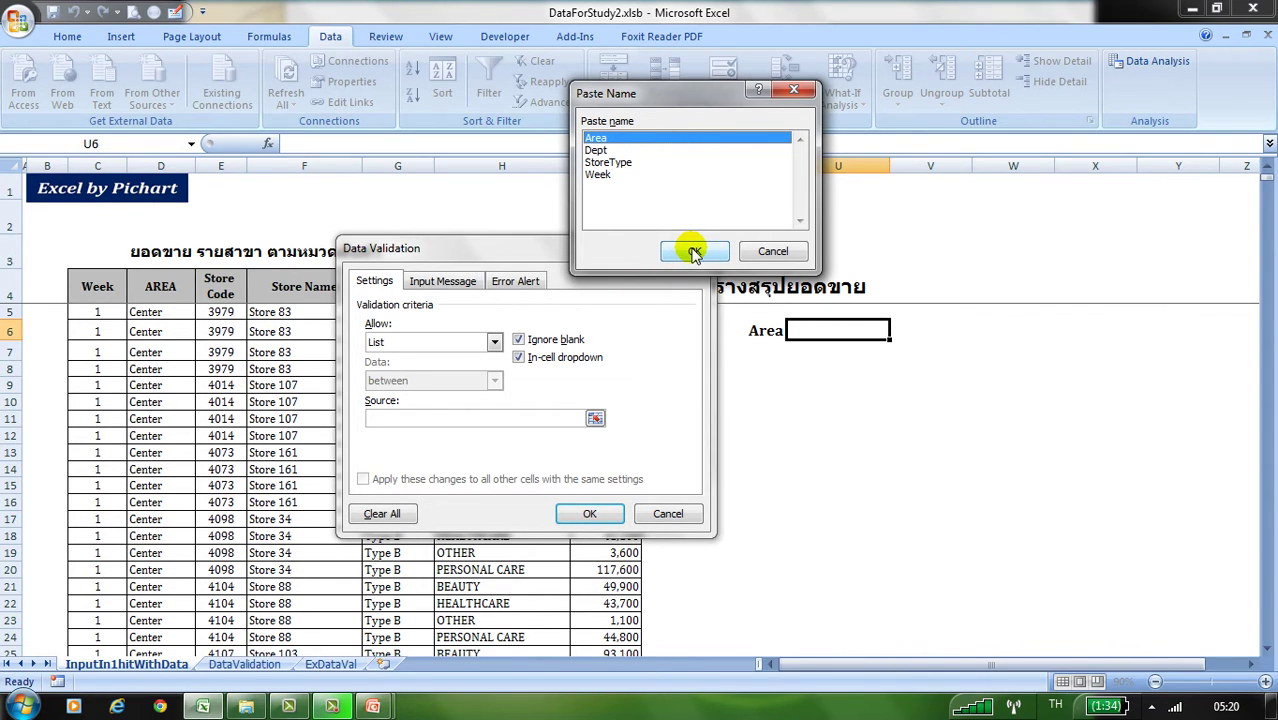
{"action": "double_click", "coordinate": [685, 137]}
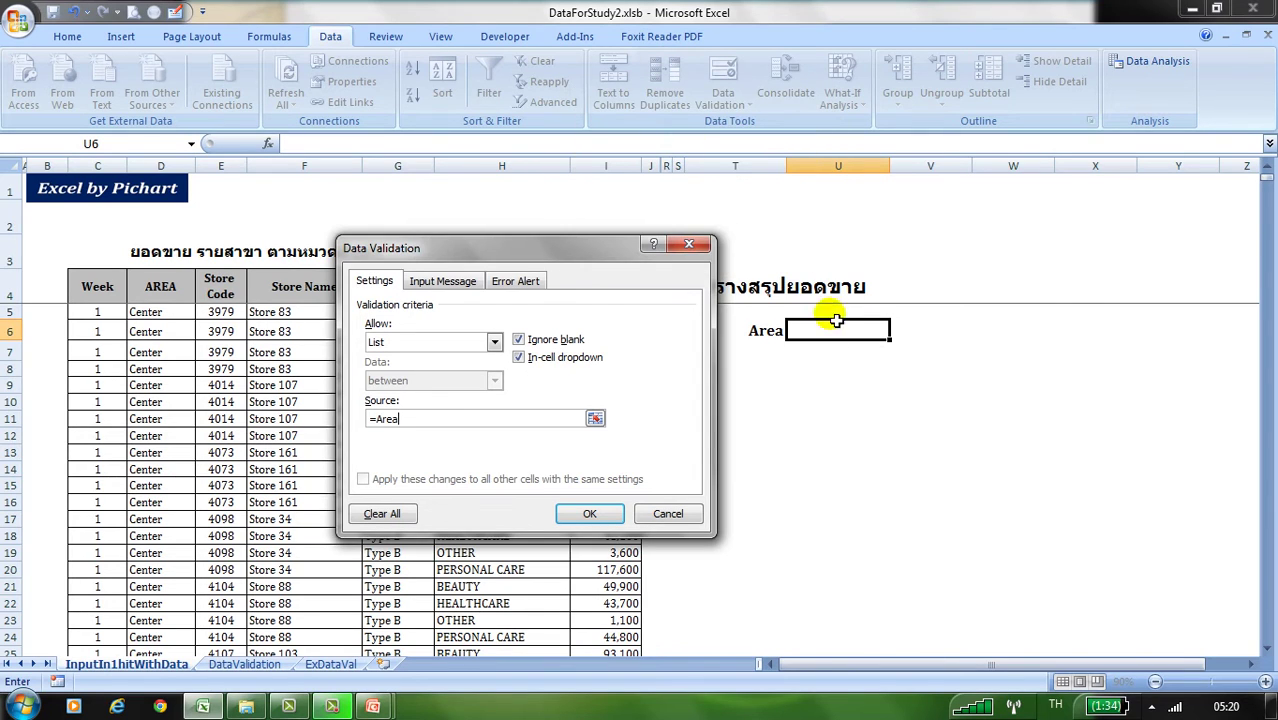
- Confirm the Area validation and choose Center from U6's drop-down
{"action": "left_click", "coordinate": [610, 510]}
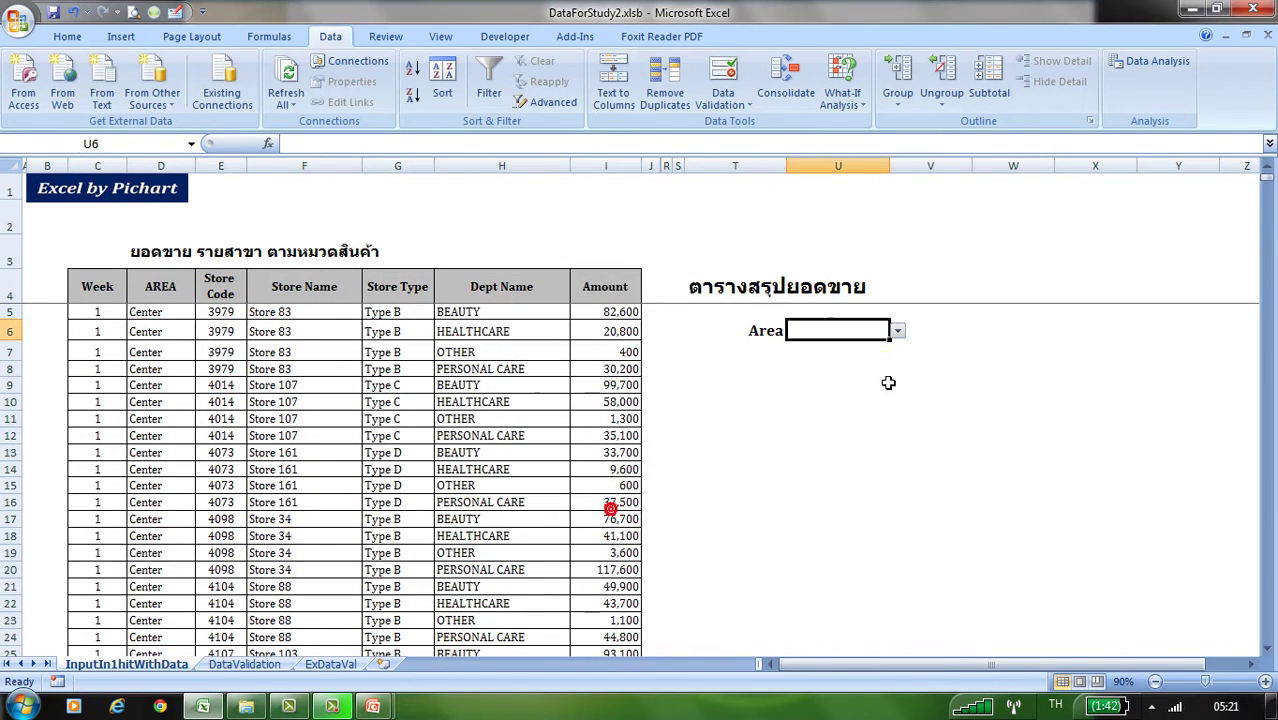
{"action": "left_click", "coordinate": [897, 331]}
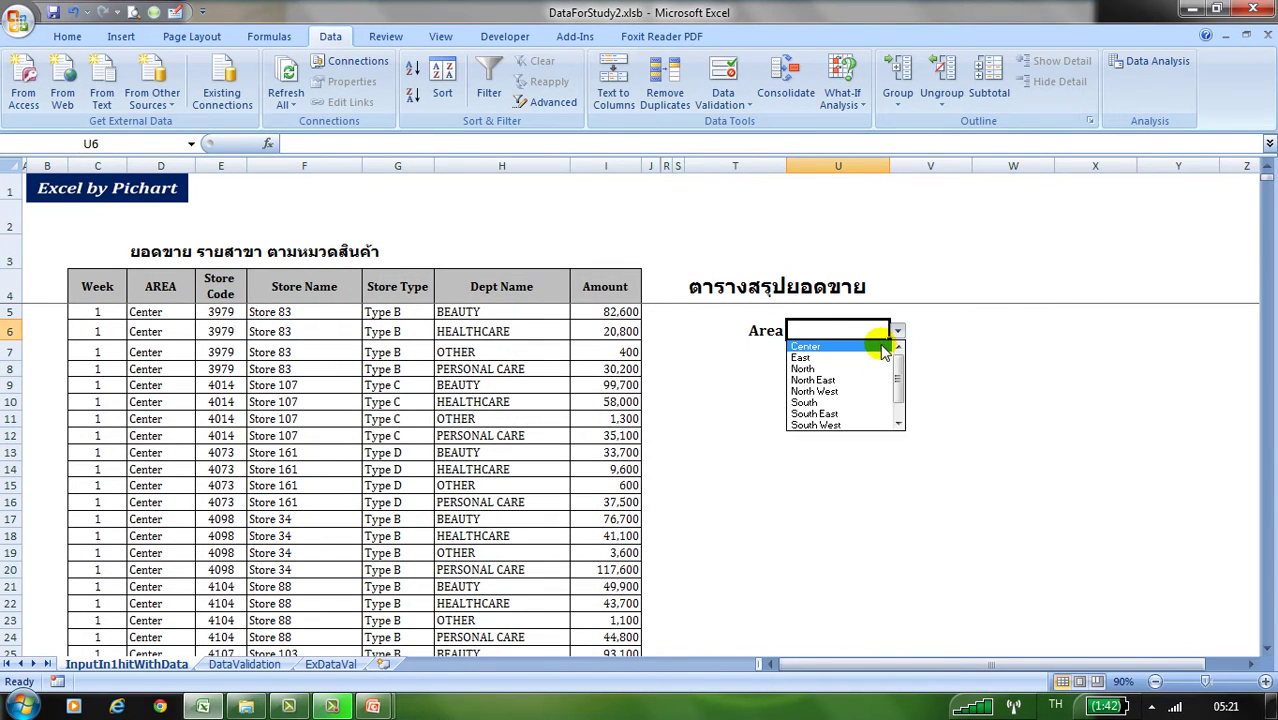
{"action": "mouse_move", "coordinate": [898, 376]}
{"action": "left_mouse_down"}
{"action": "mouse_move", "coordinate": [900, 405]}
{"action": "mouse_move", "coordinate": [898, 345]}
{"action": "mouse_move", "coordinate": [896, 395]}
{"action": "left_mouse_up"}
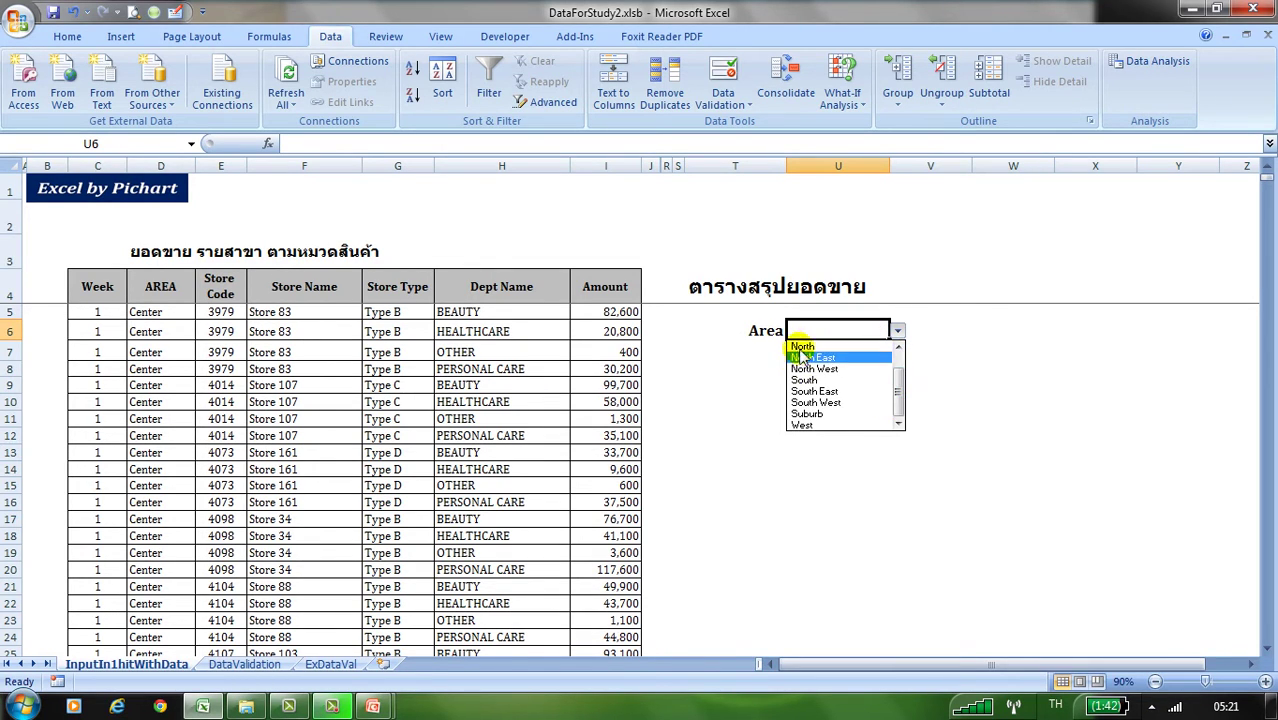
{"action": "scroll", "coordinate": [893, 395], "scroll_direction": "up", "scroll_amount": 1}
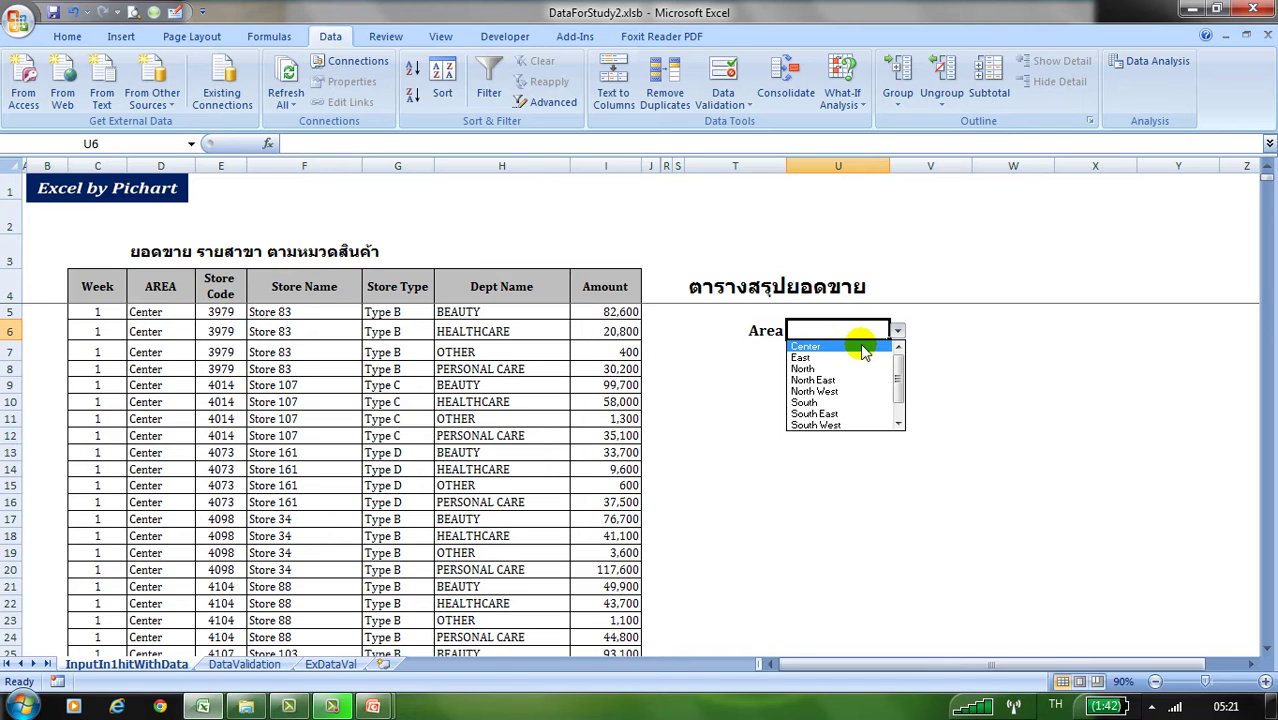
{"action": "left_click", "coordinate": [863, 347]}
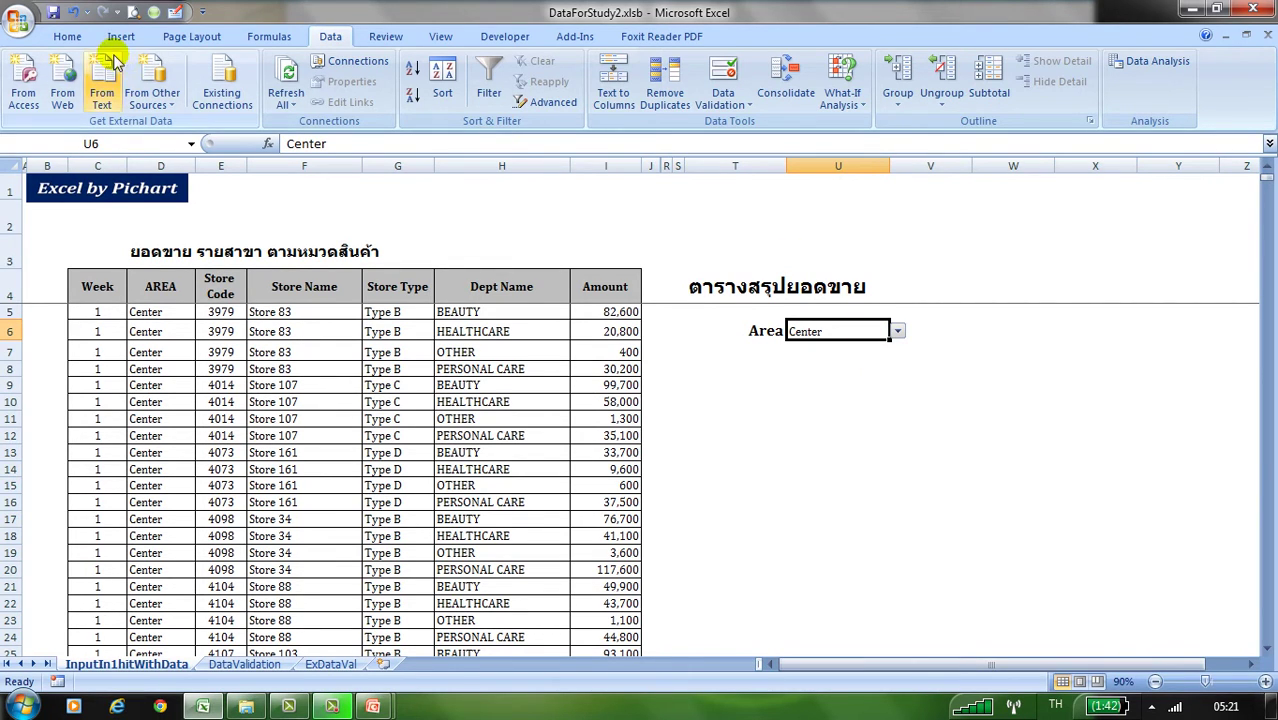
- Format the Center entry in U6 as red, bold, larger text
{"action": "left_click", "coordinate": [67, 36]}
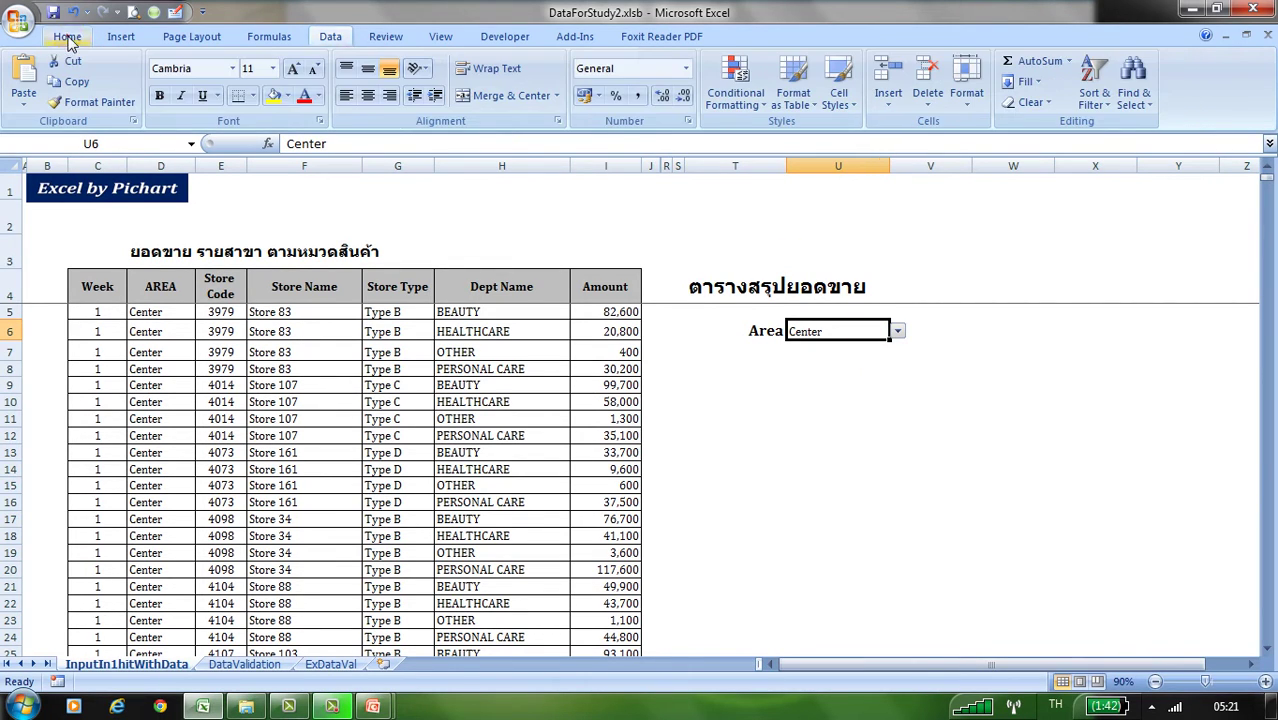
{"action": "left_click", "coordinate": [304, 95]}
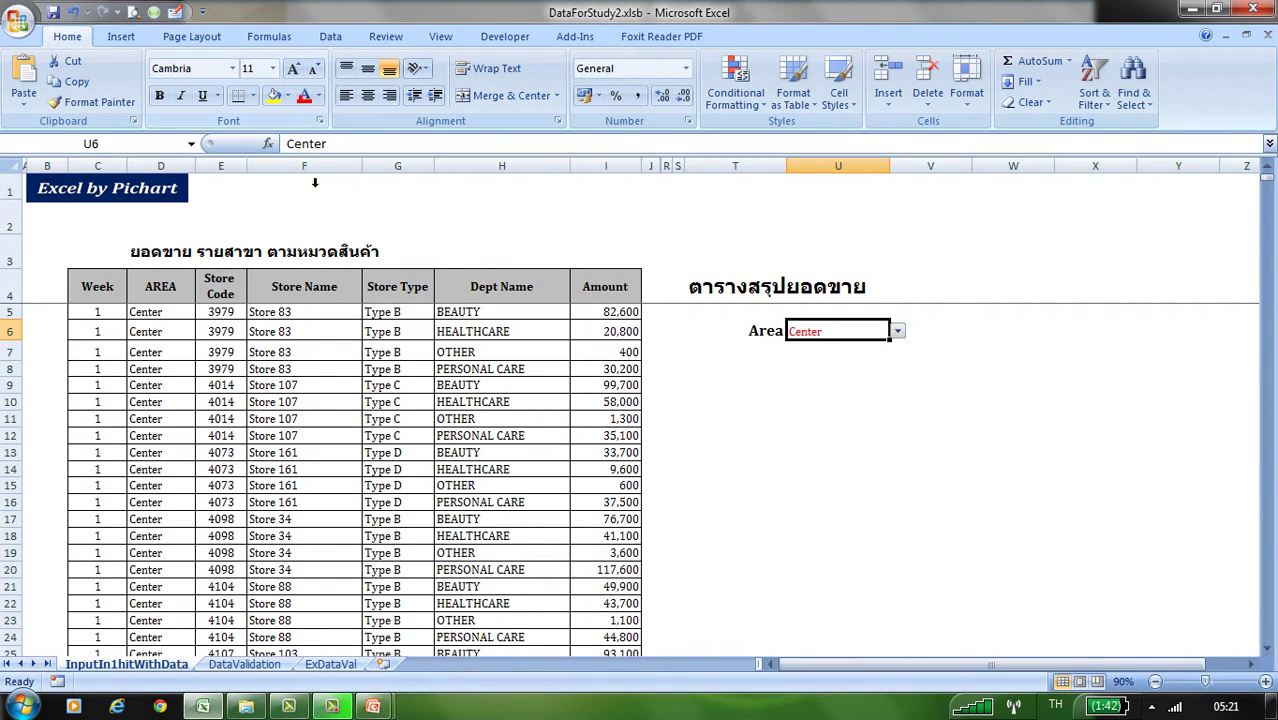
{"action": "left_click", "coordinate": [159, 95]}
{"action": "left_click", "coordinate": [293, 68]}
{"action": "left_click", "coordinate": [293, 68]}
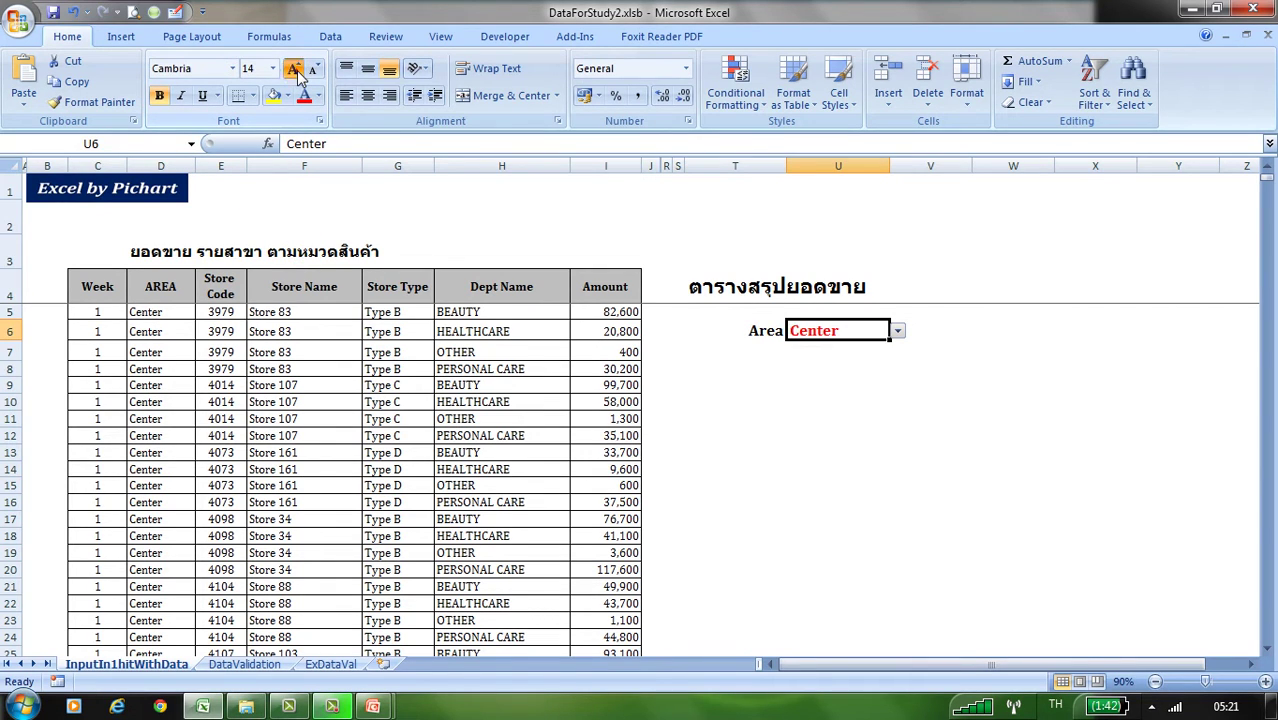
{"action": "left_click", "coordinate": [978, 494]}
{"action": "left_click", "coordinate": [830, 371]}
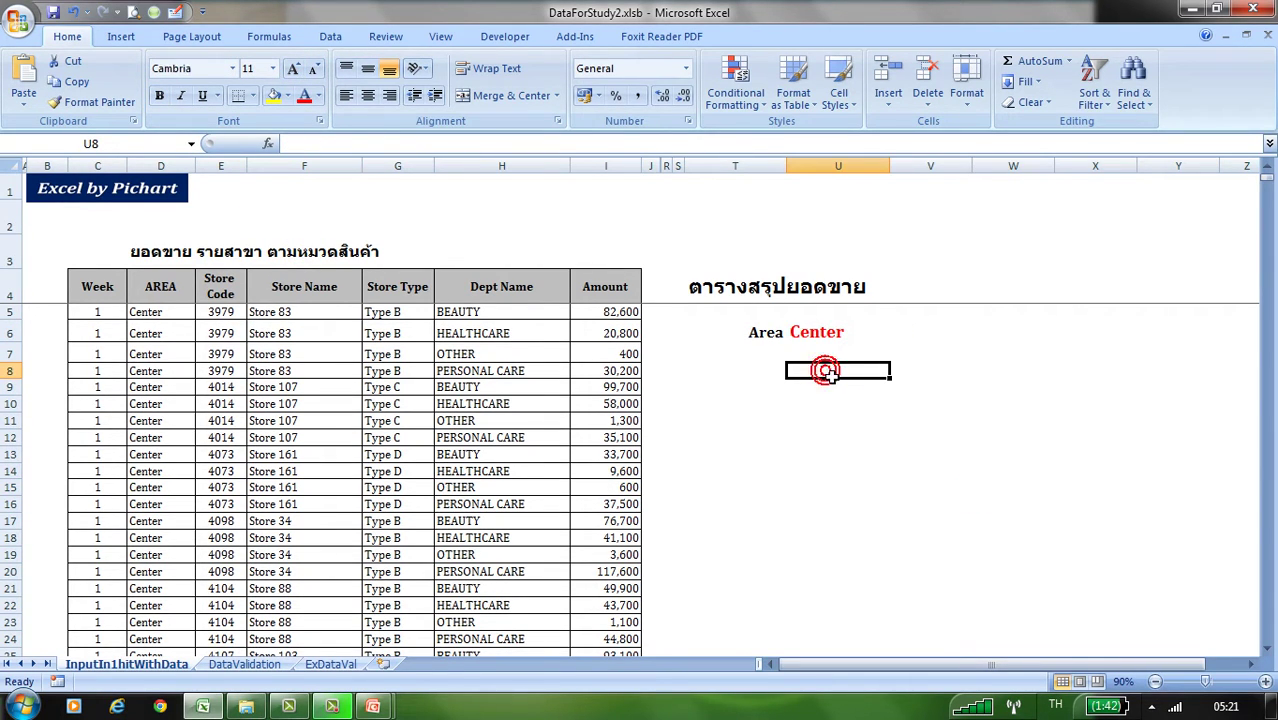
{"action": "left_click", "coordinate": [842, 350]}
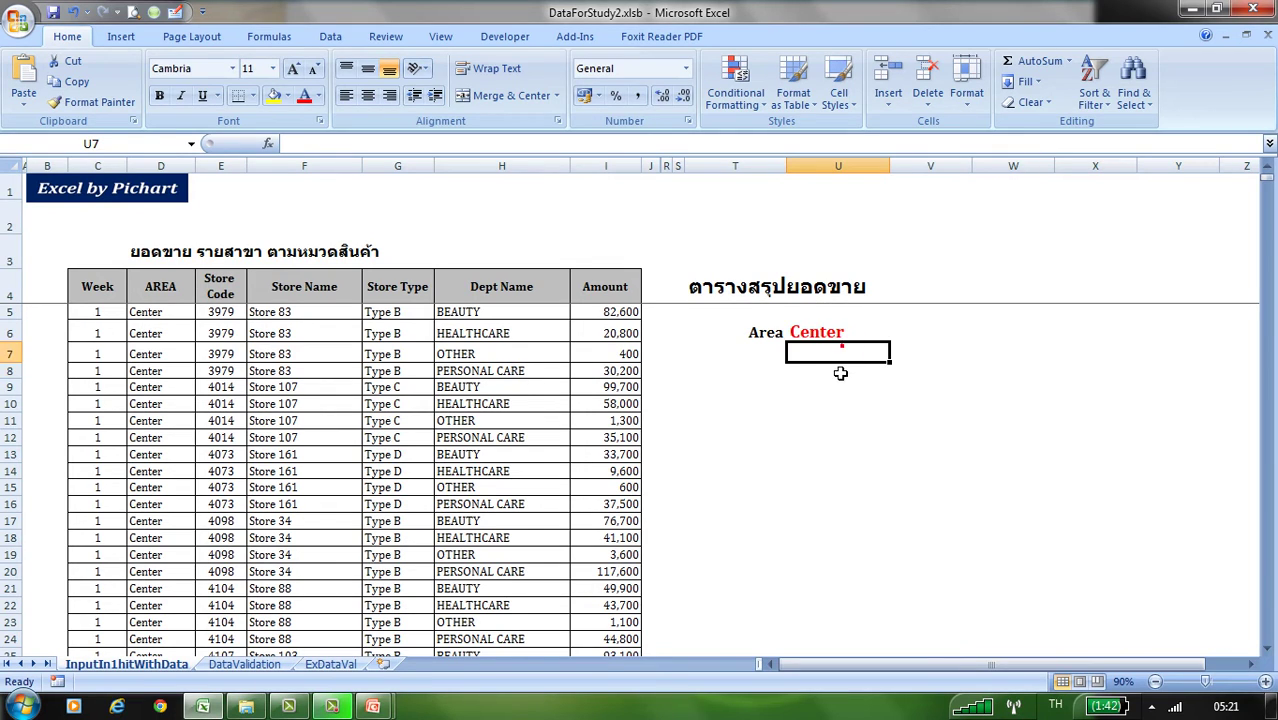
{"action": "left_click", "coordinate": [834, 357]}
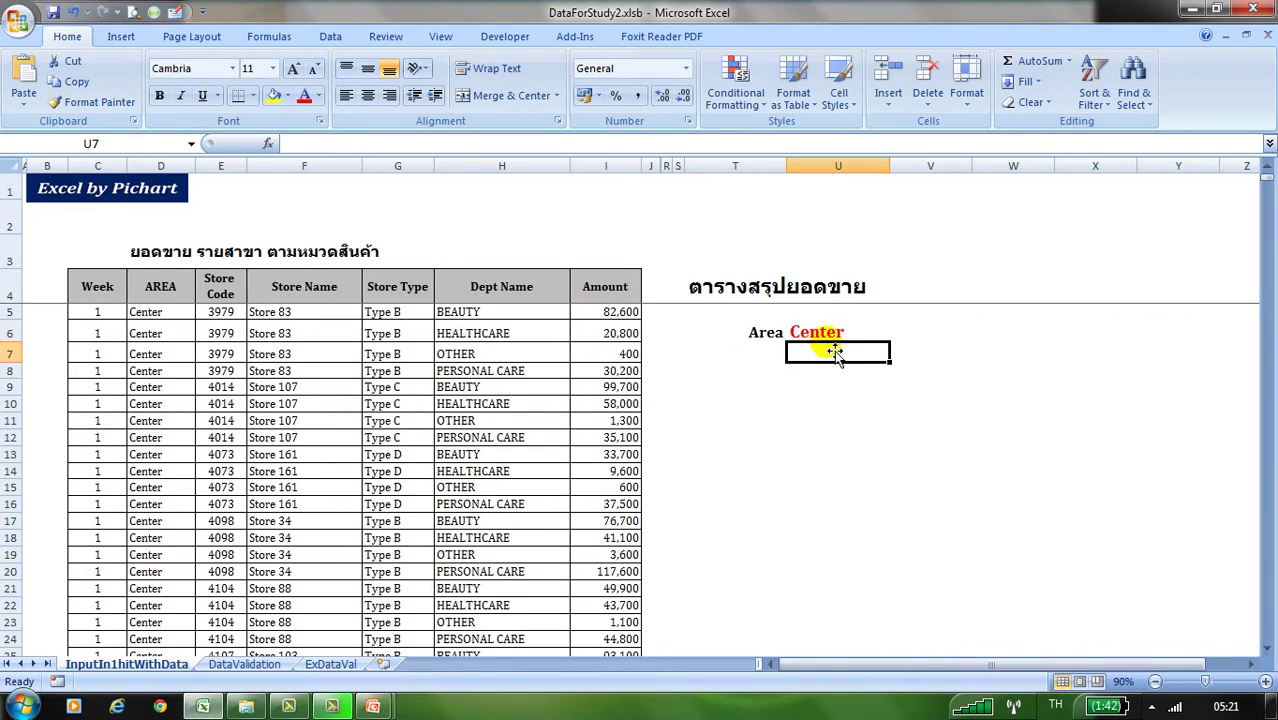
{"action": "left_click", "coordinate": [835, 334]}
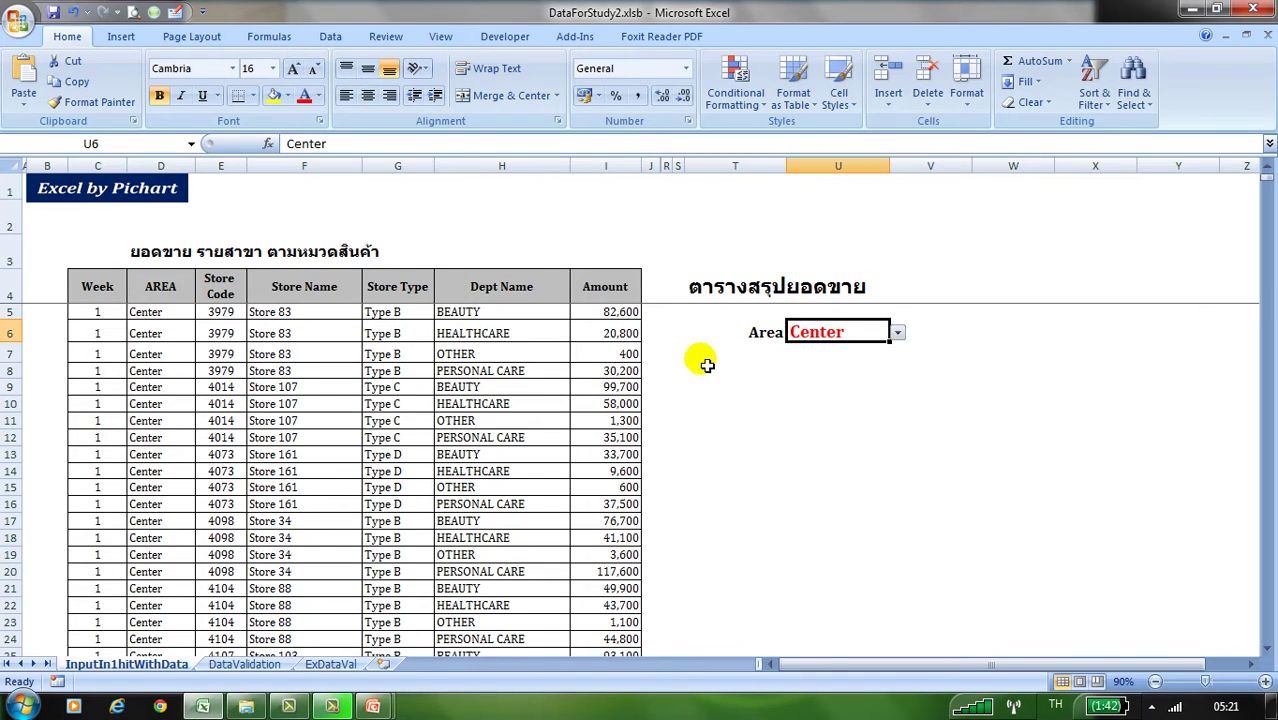
- Widen column V and clear stray Thai input in V6, switching the keyboard to English
{"action": "left_click", "coordinate": [945, 340]}
{"action": "left_click_drag", "start_coordinate": [971, 167], "coordinate": [985, 167]}
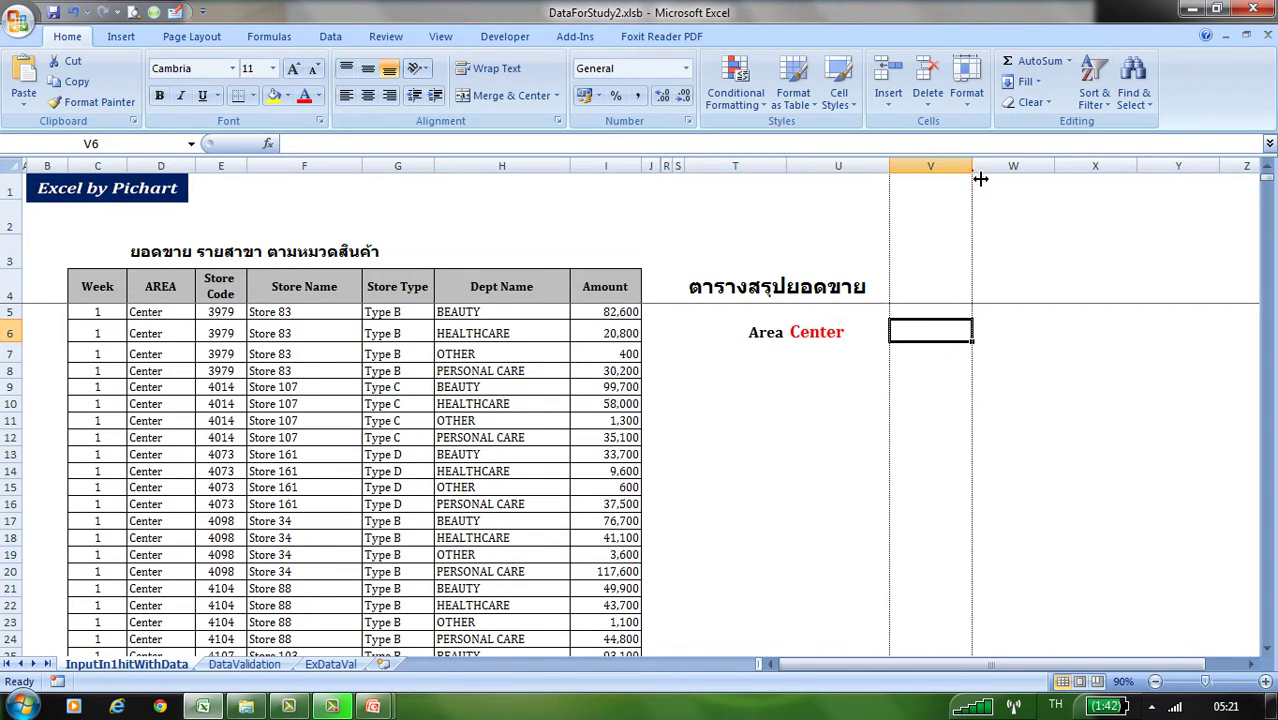
{"action": "type", "text": "ชห"}
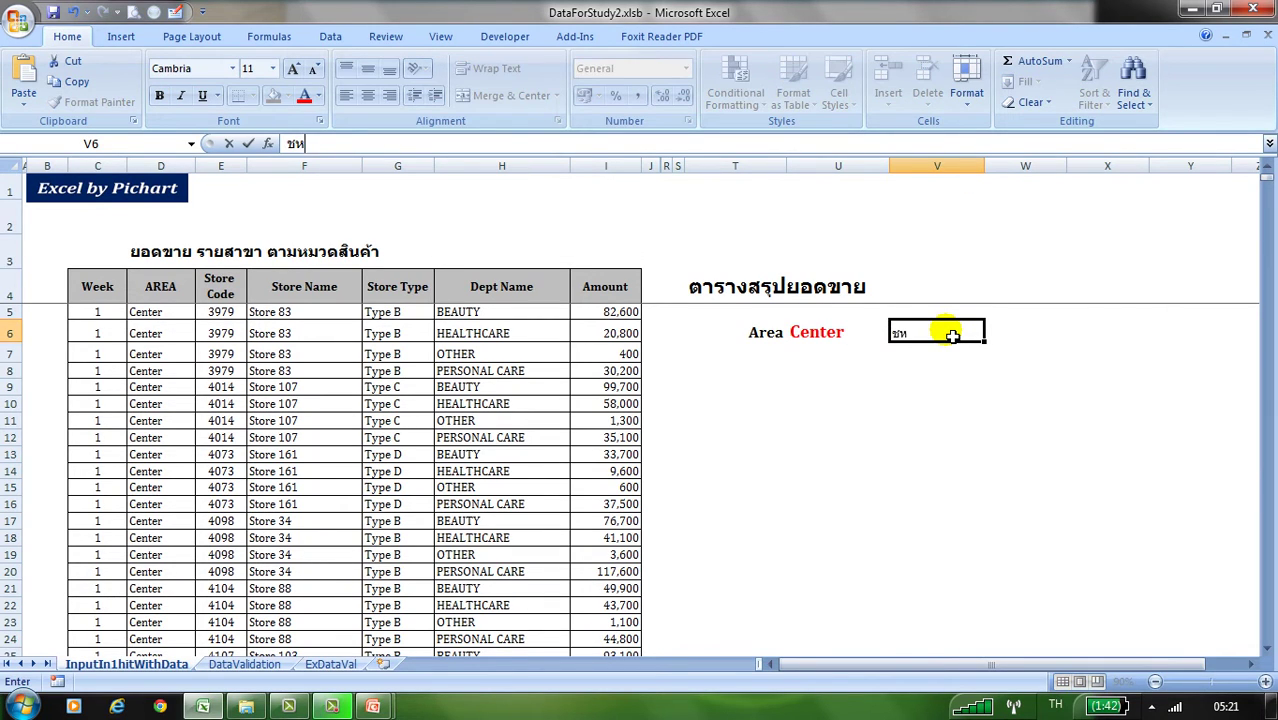
{"action": "key", "text": "BackSpace"}
{"action": "key", "text": "alt+shift"}
- Enter =SUMIF(D:D,U6,I:I) in V6, returning the Center total 17295100
{"action": "type", "text": "=sumif"}
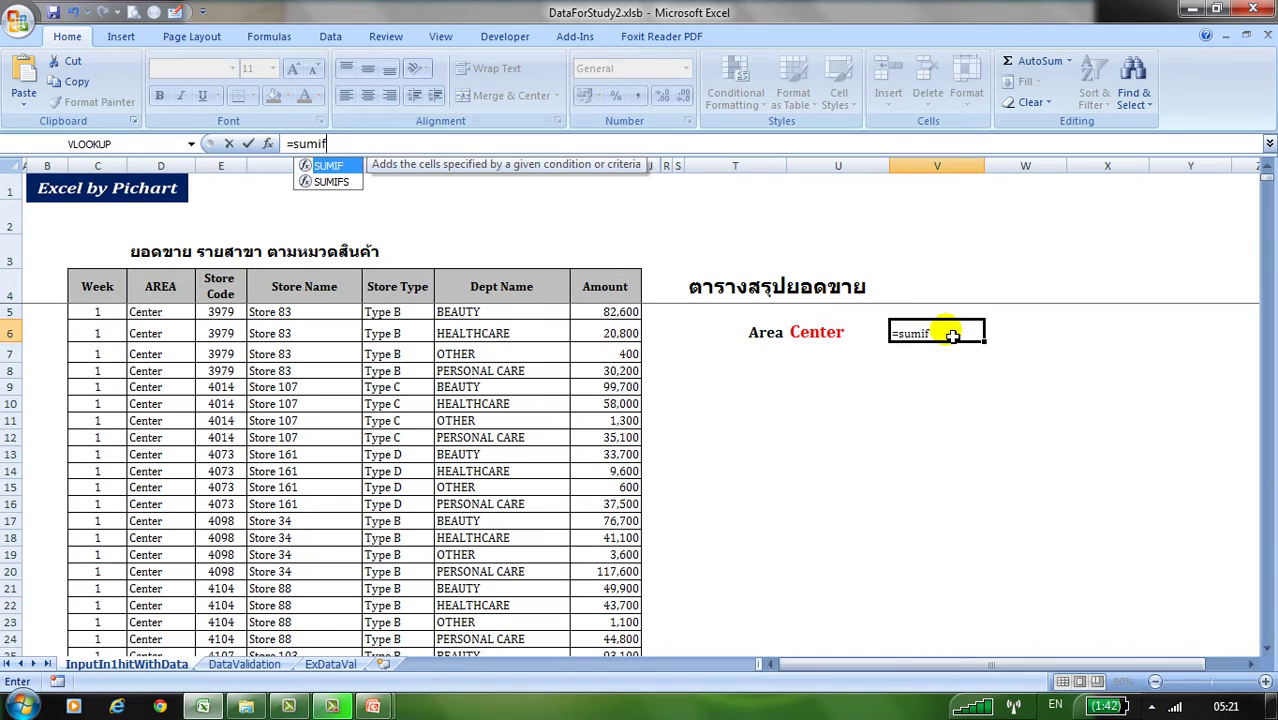
{"action": "type", "text": "("}
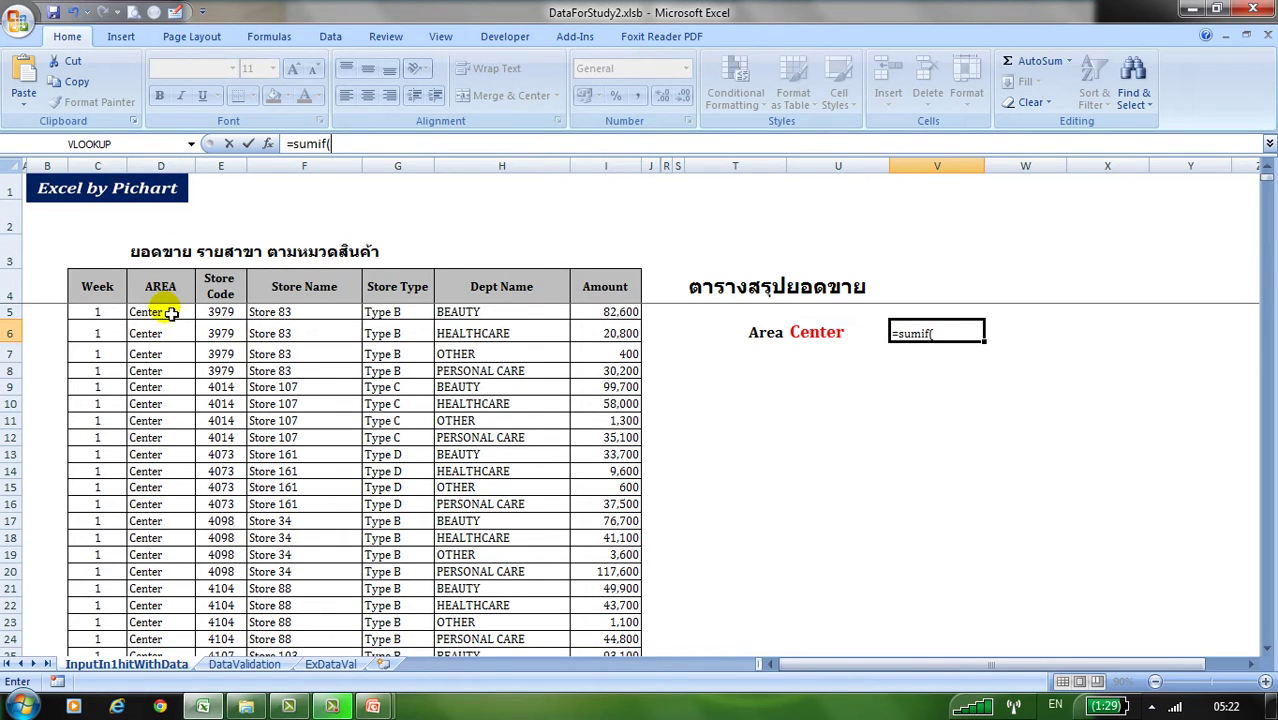
{"action": "left_click", "coordinate": [175, 166]}
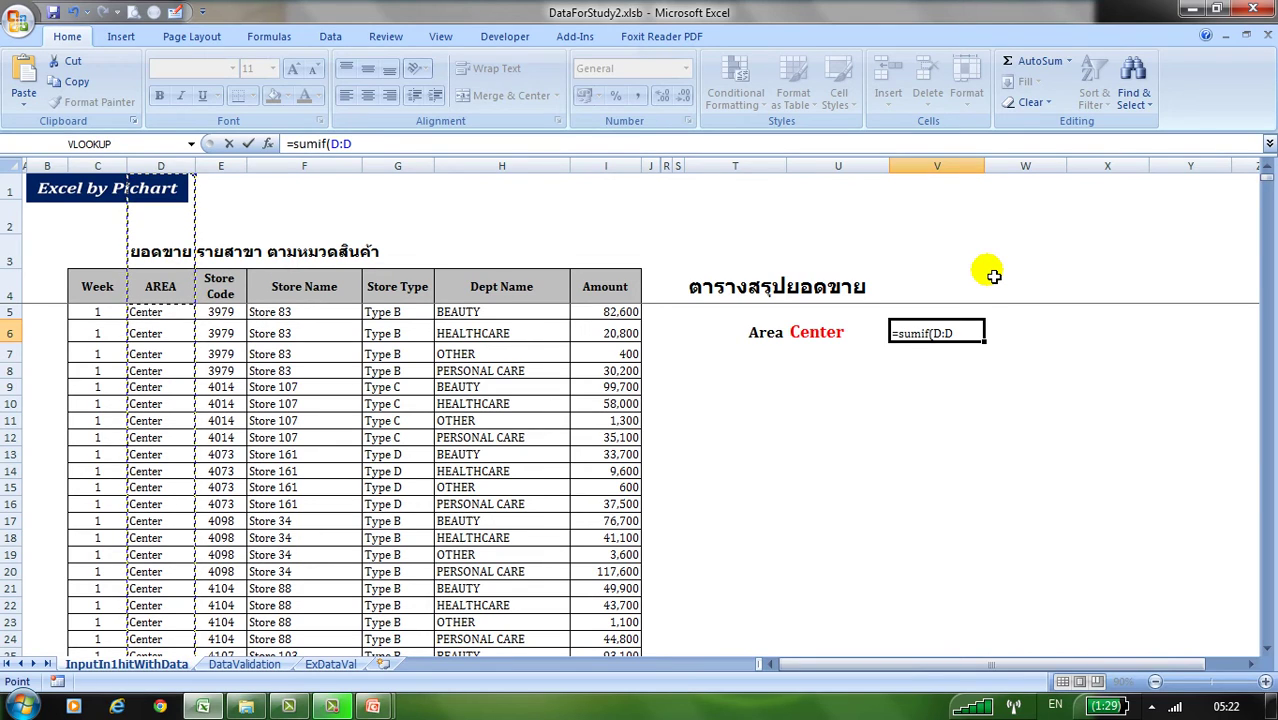
{"action": "type", "text": ","}
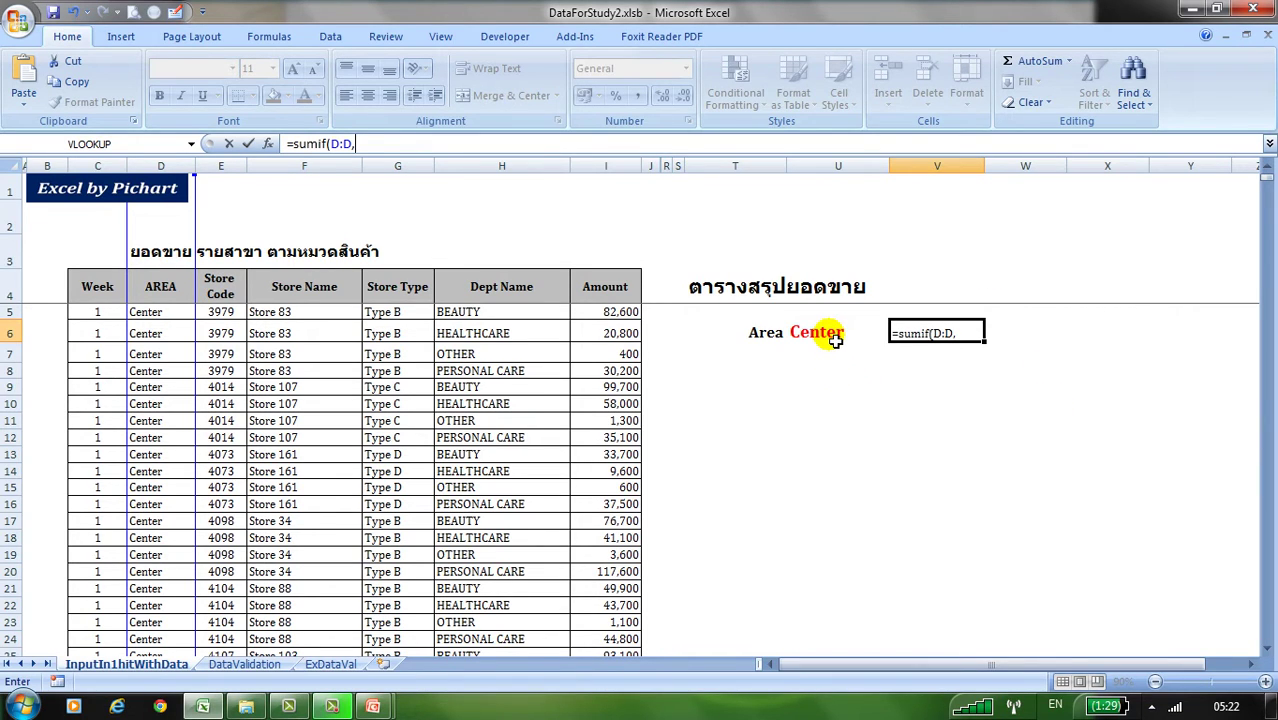
{"action": "left_click", "coordinate": [835, 340]}
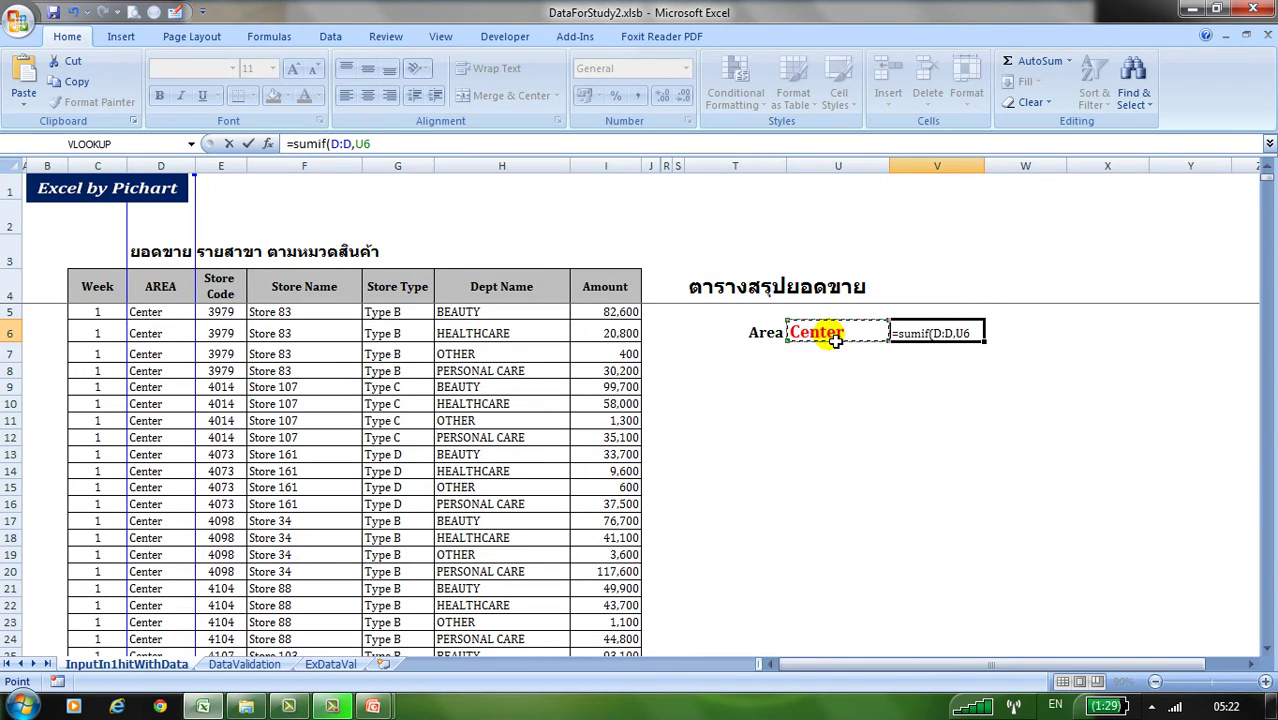
{"action": "type", "text": ","}
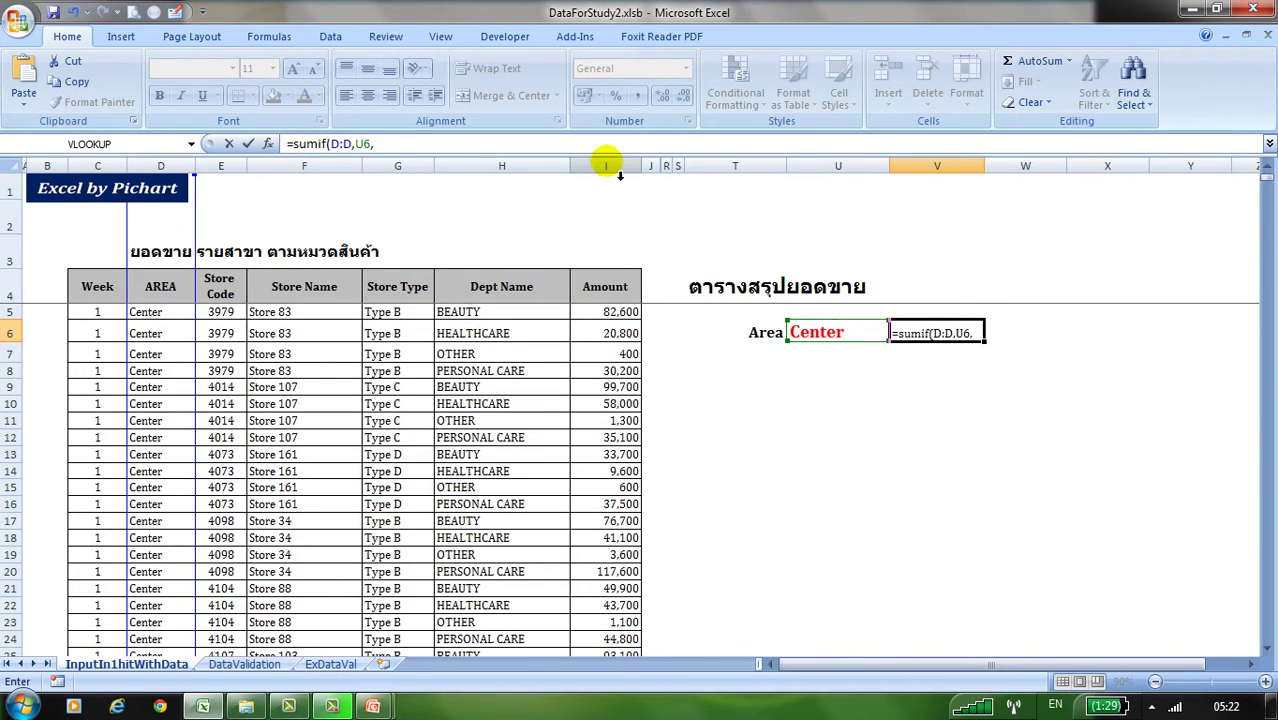
{"action": "left_click", "coordinate": [606, 166]}
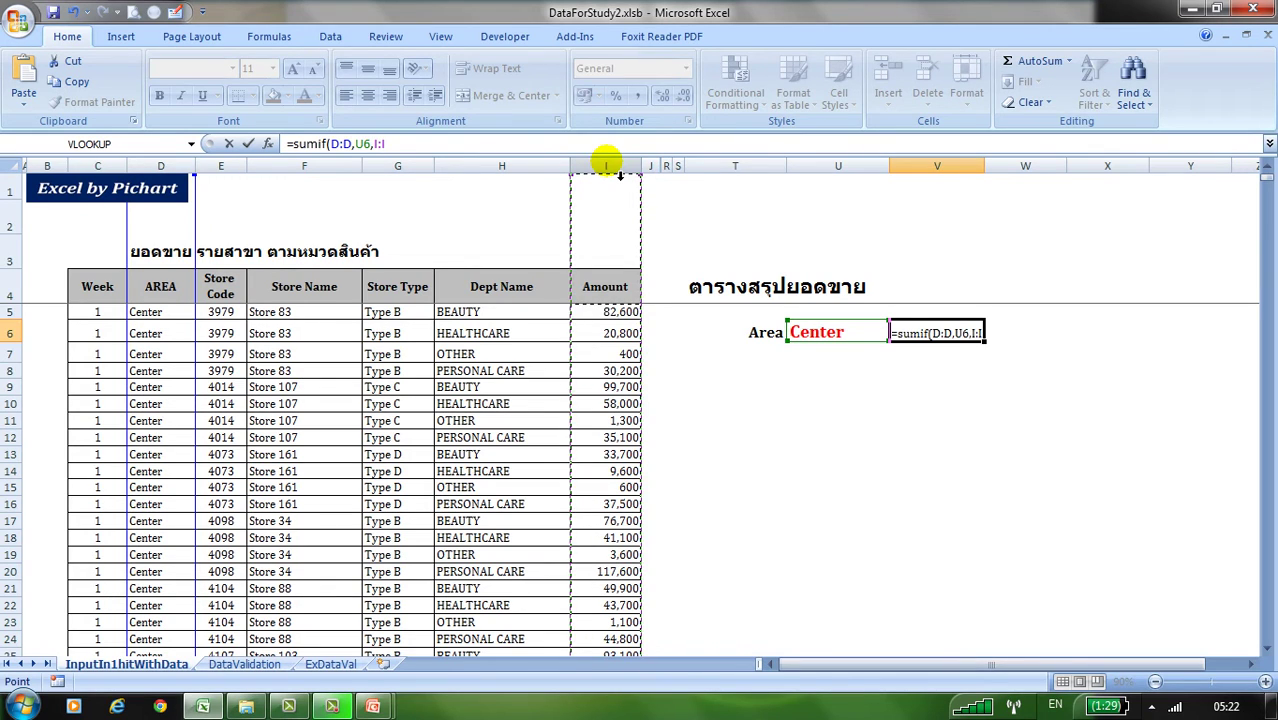
{"action": "type", "text": ")"}
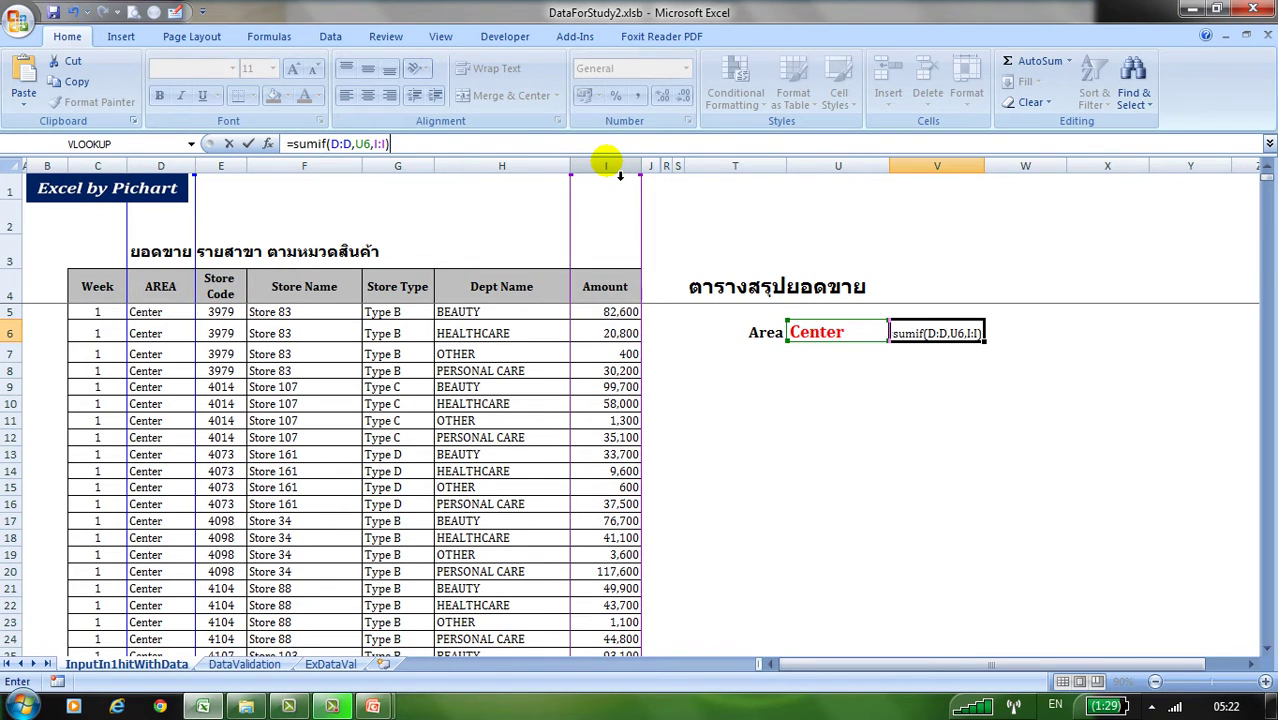
{"action": "key", "text": "ctrl+Return"}
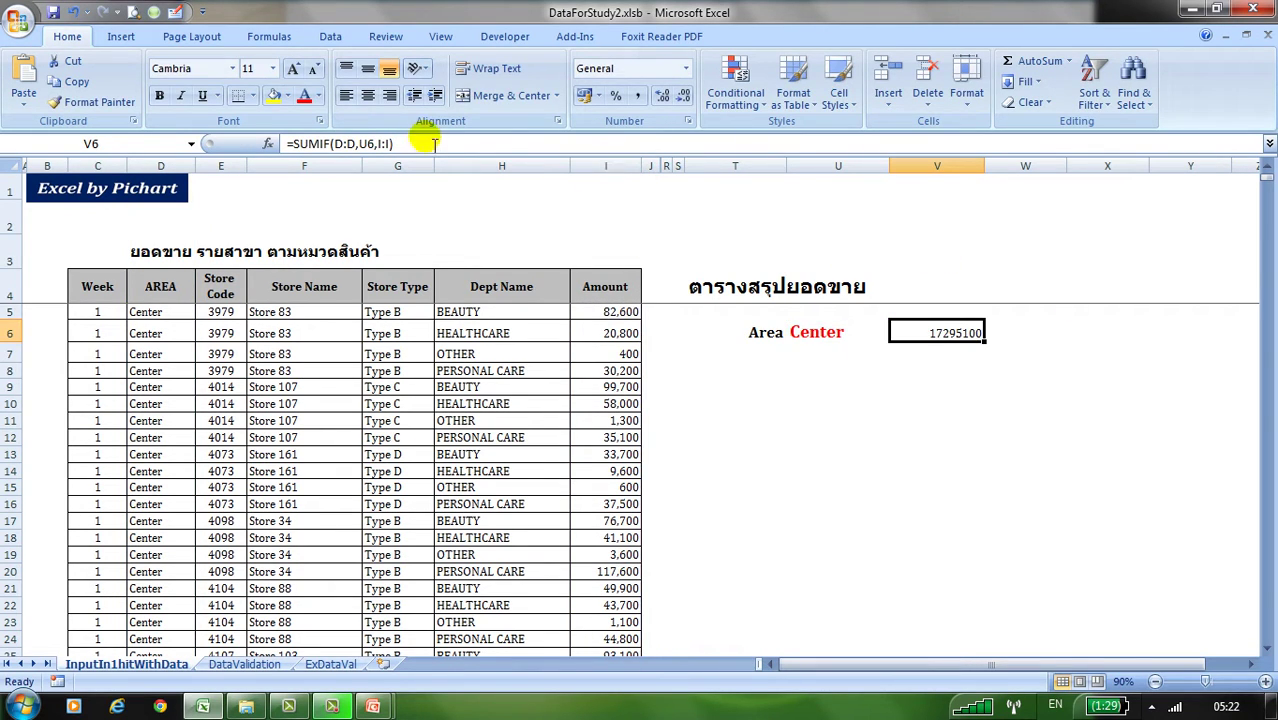
- Apply Comma Style so V6 reads 17,295,100.00, and widen column V to fit
{"action": "left_click", "coordinate": [640, 97]}
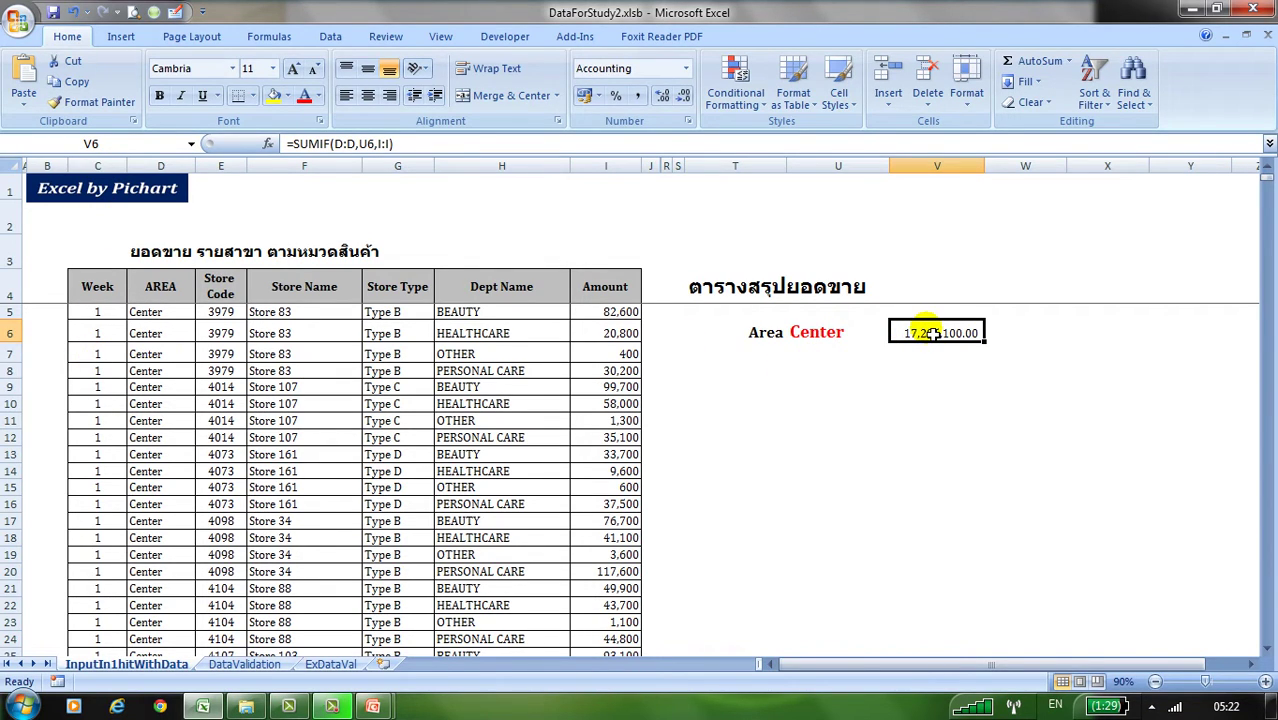
{"action": "left_click", "coordinate": [838, 338]}
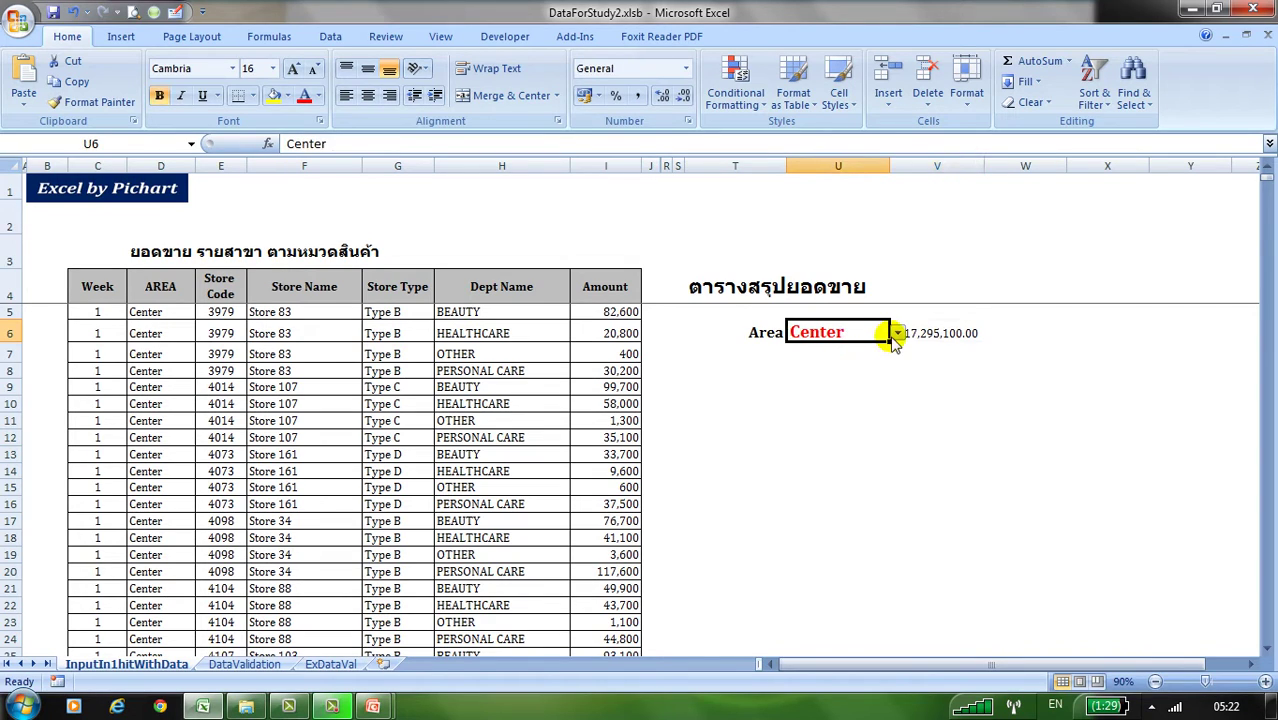
{"action": "left_click", "coordinate": [897, 335]}
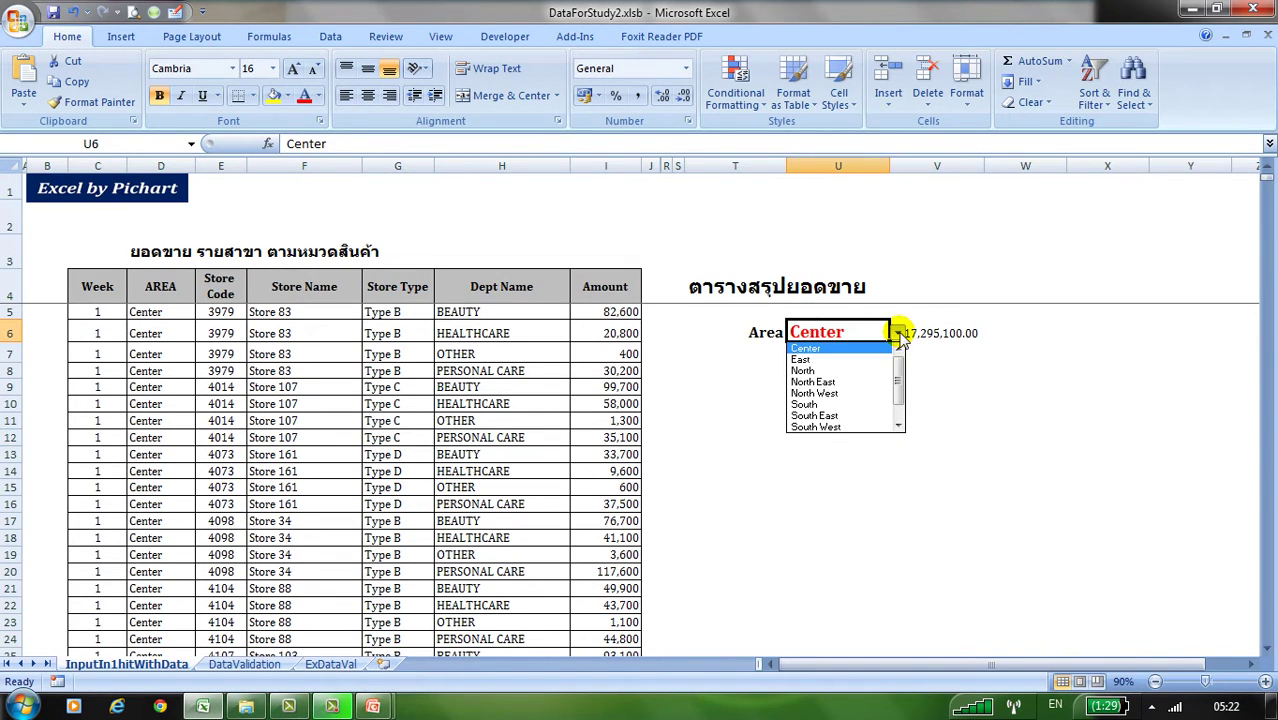
{"action": "left_click", "coordinate": [960, 372]}
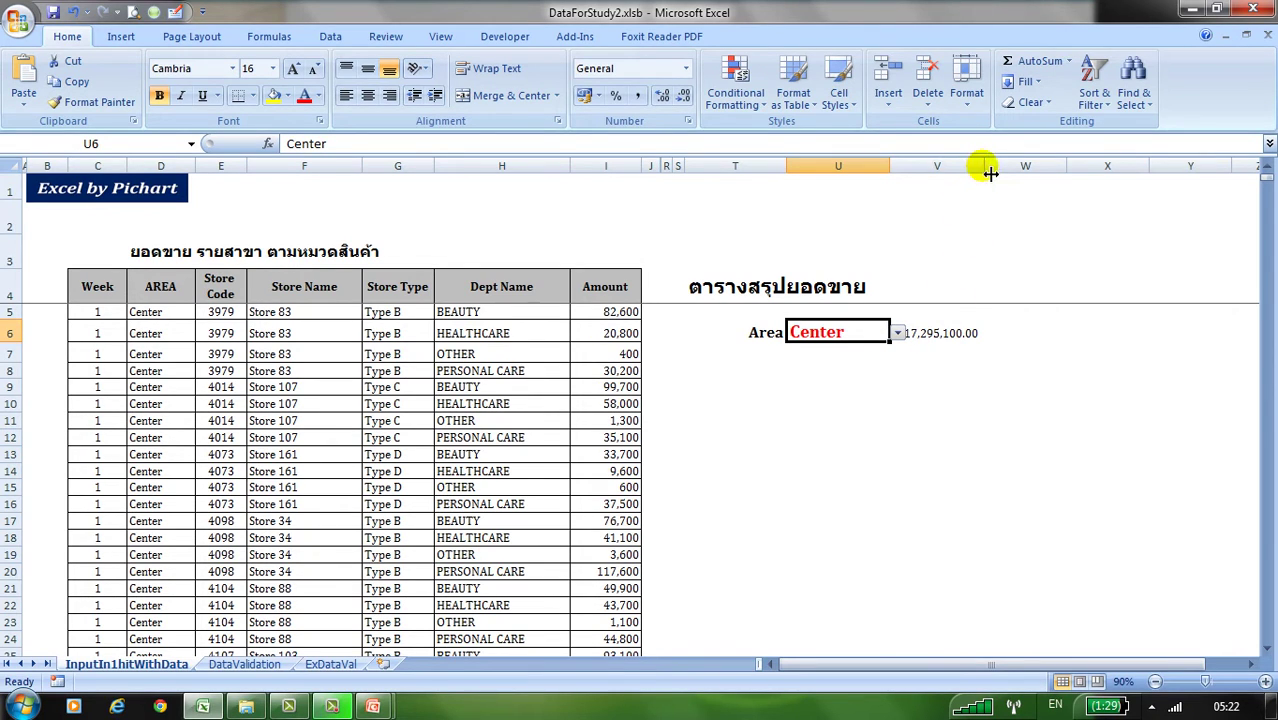
{"action": "left_click_drag", "start_coordinate": [984, 170], "coordinate": [1056, 172]}
{"action": "left_click", "coordinate": [933, 336]}
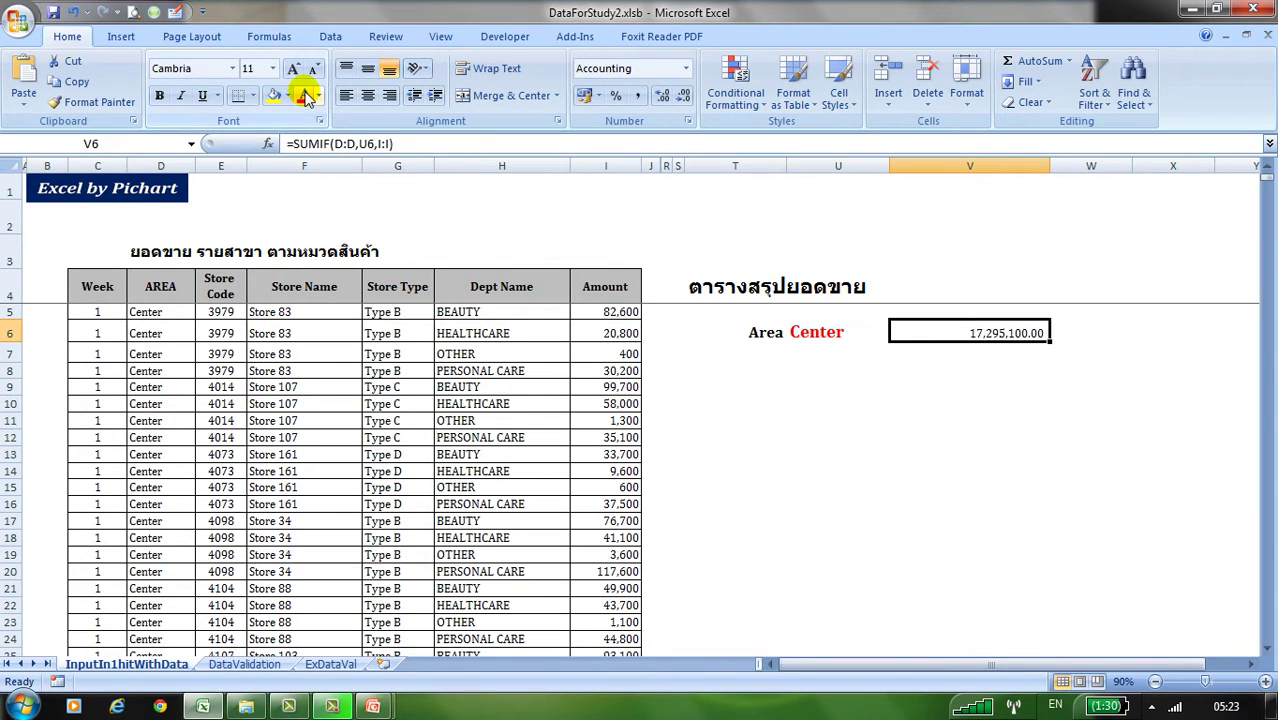
- Switch the U6 Area through East and North to North East; V6 becomes 15,231,500.00
{"action": "left_click", "coordinate": [836, 334]}
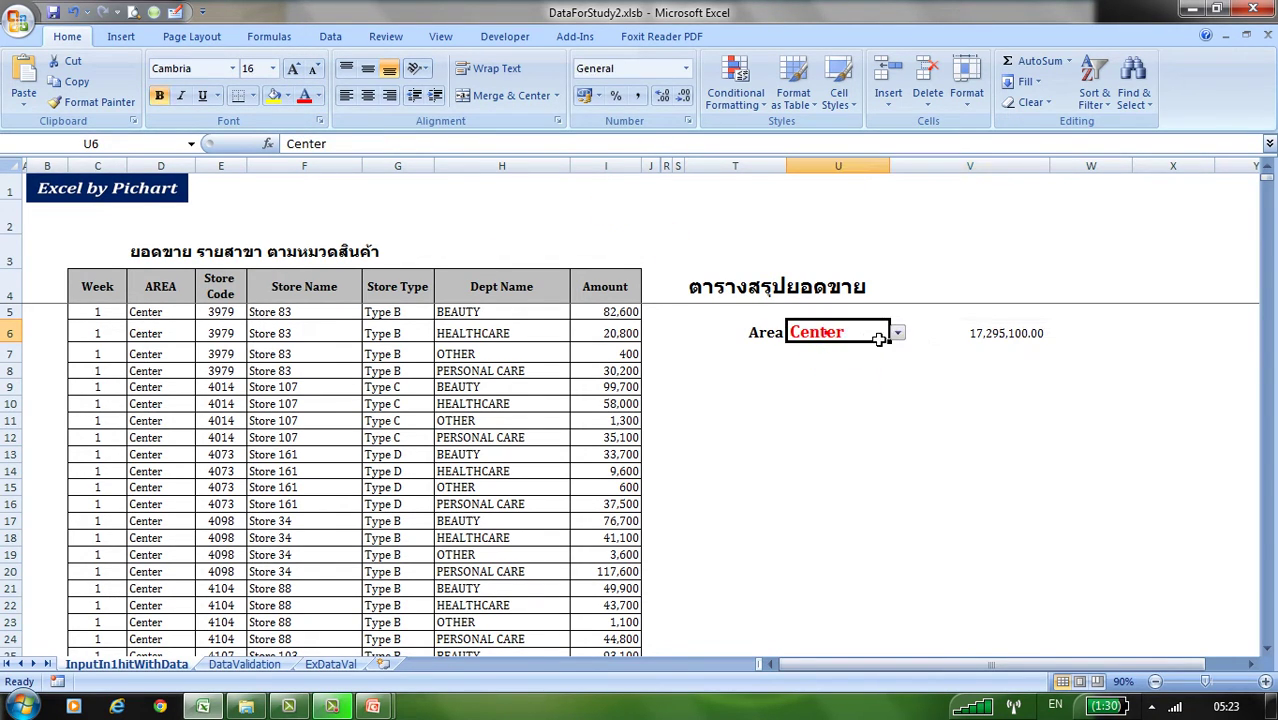
{"action": "left_click", "coordinate": [897, 333]}
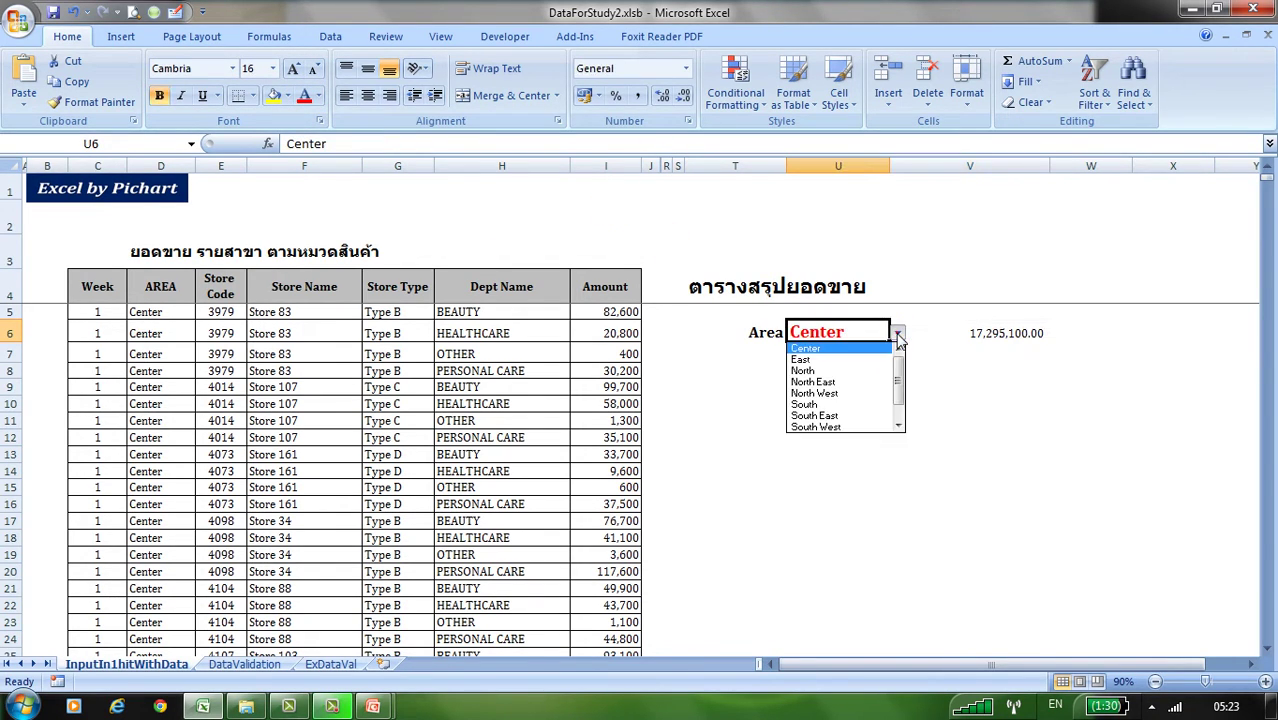
{"action": "left_click", "coordinate": [848, 360]}
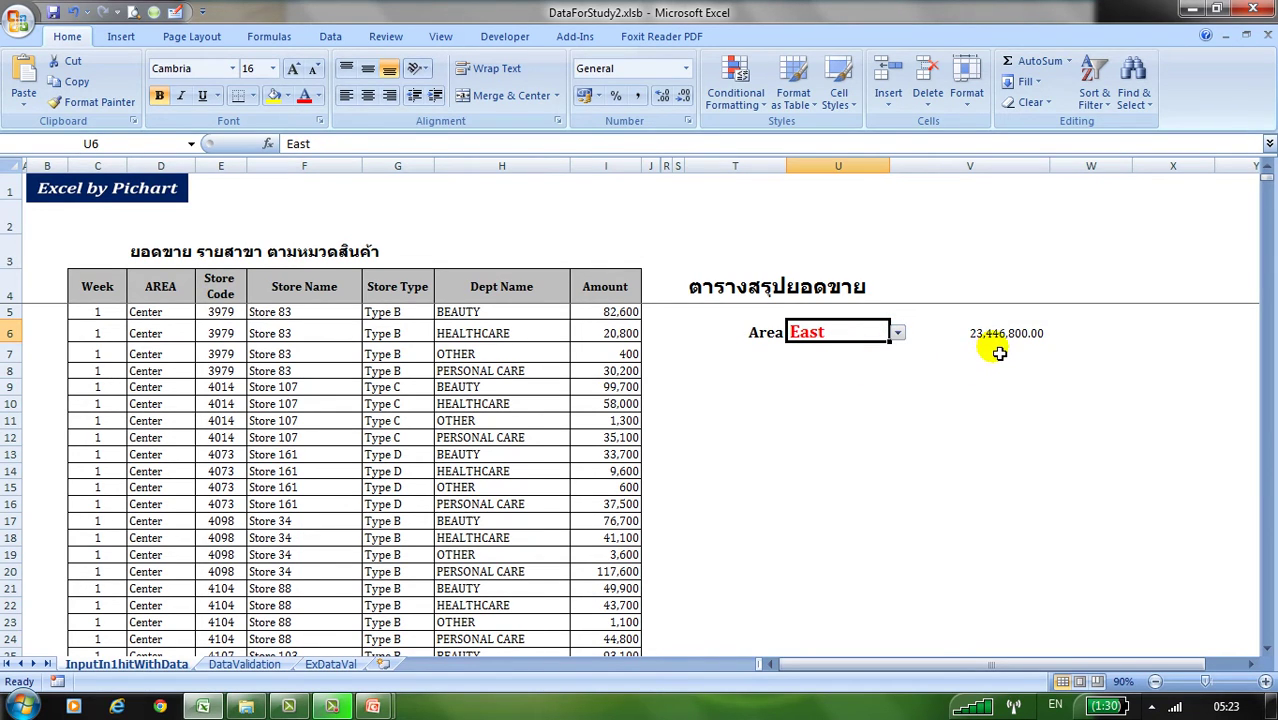
{"action": "left_click", "coordinate": [897, 333]}
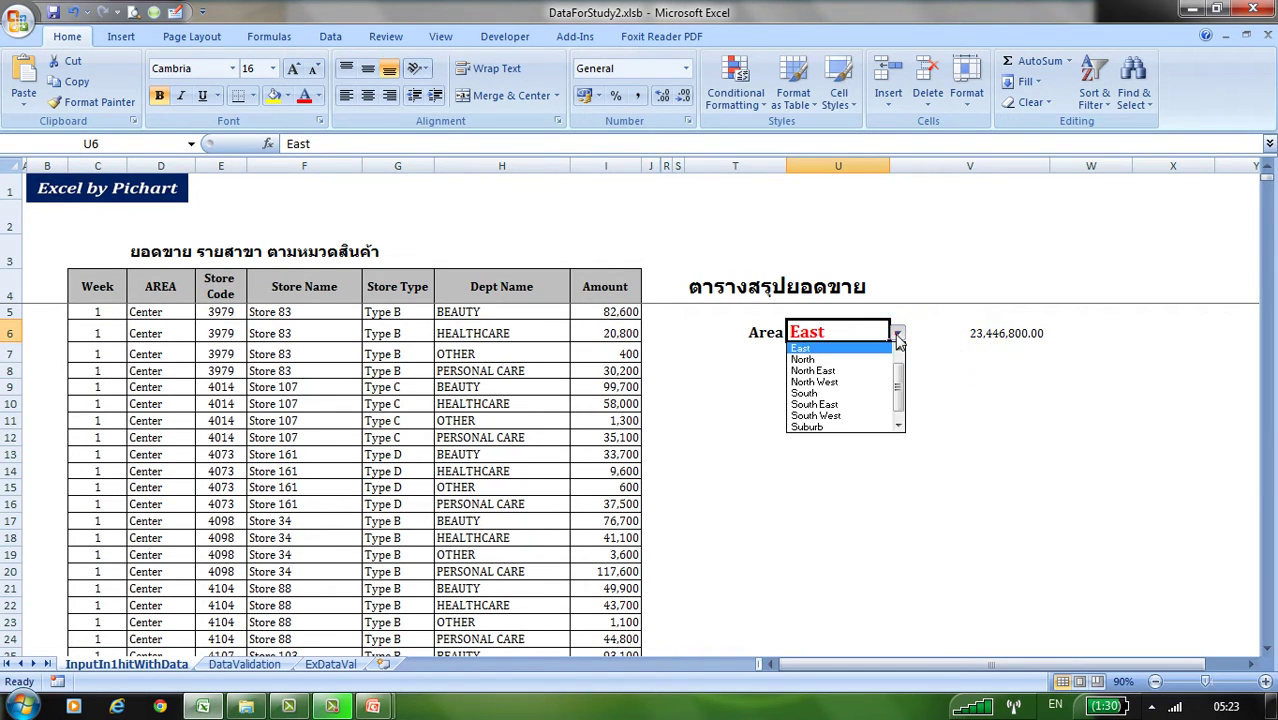
{"action": "left_click", "coordinate": [869, 361]}
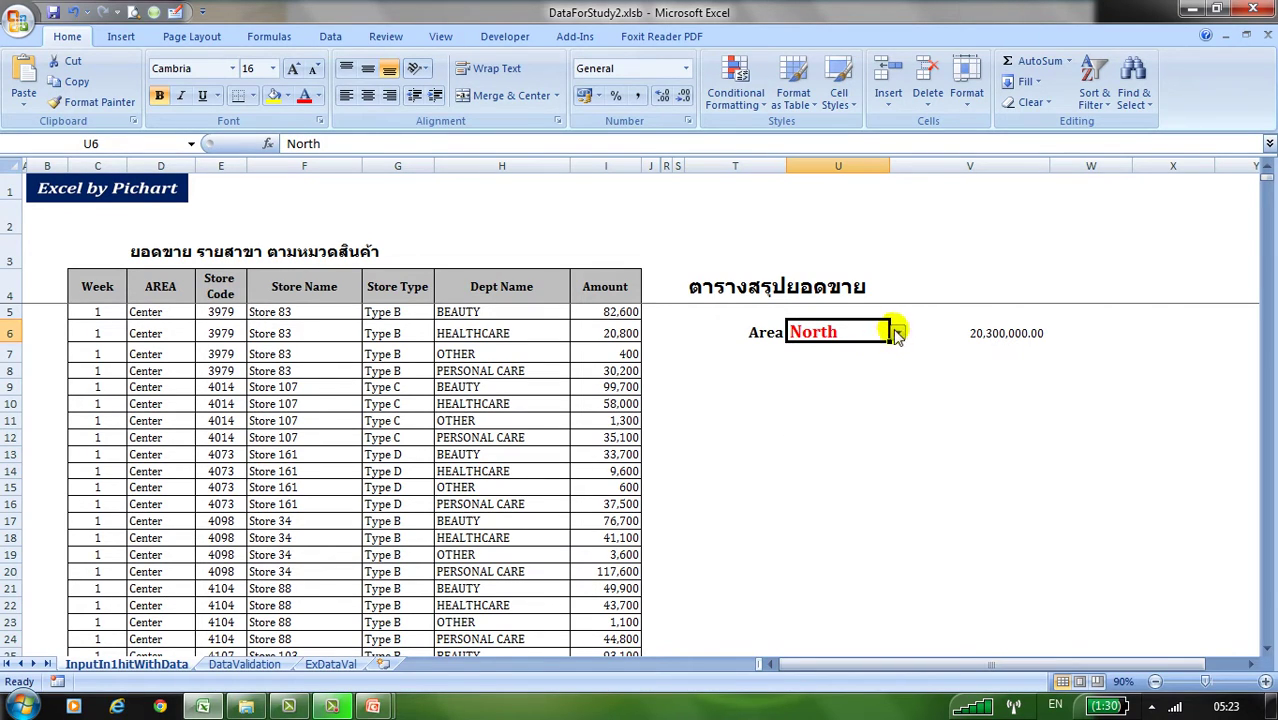
{"action": "left_click", "coordinate": [897, 333]}
{"action": "left_click", "coordinate": [870, 360]}
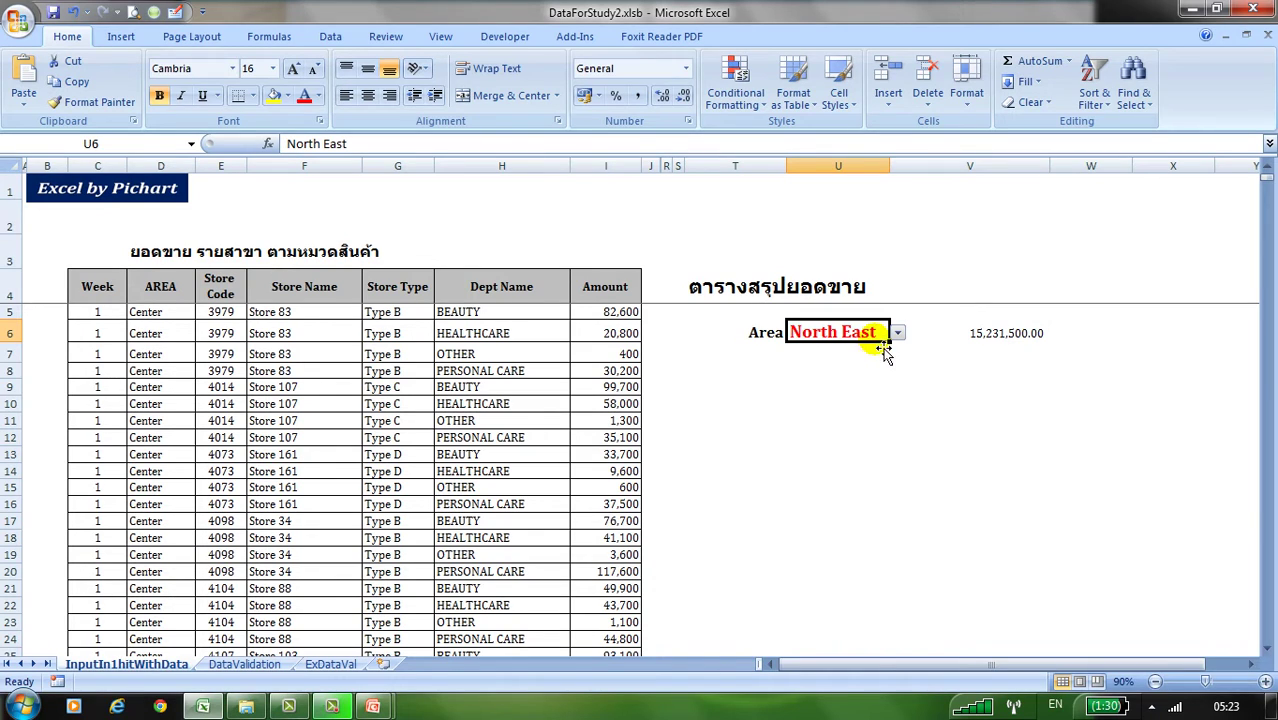
{"action": "left_click", "coordinate": [899, 334]}
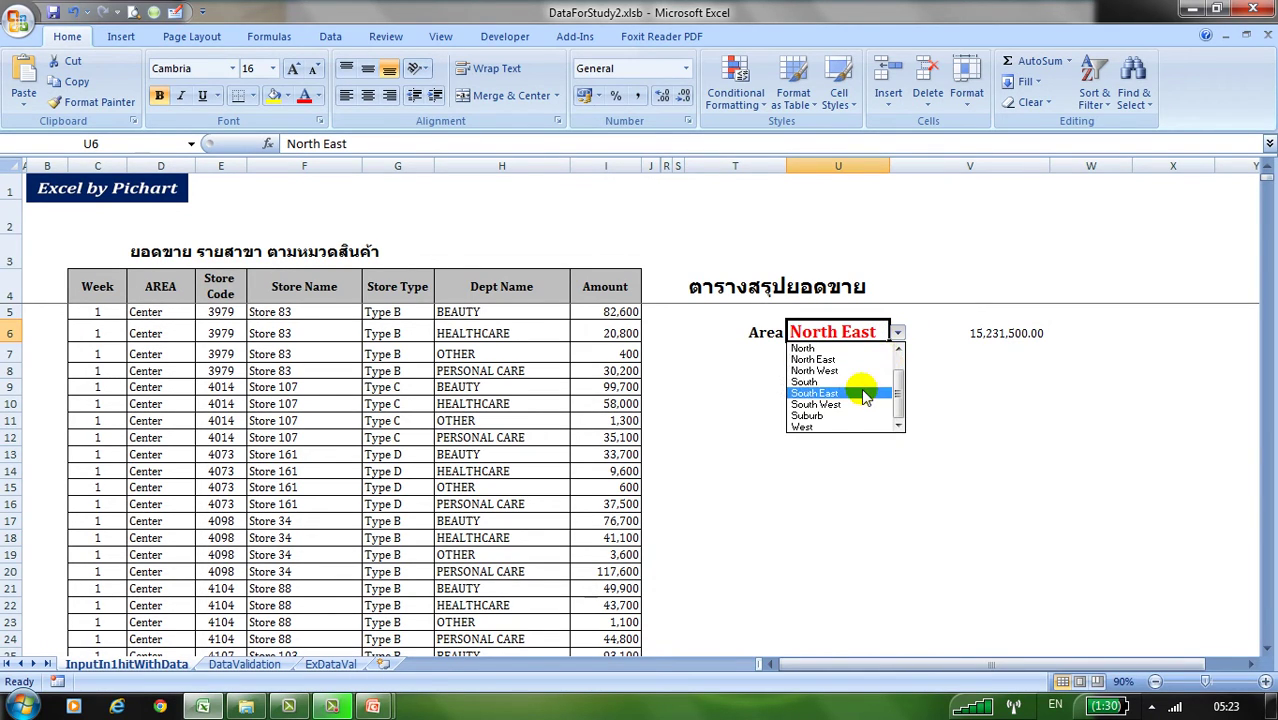
{"action": "left_click", "coordinate": [980, 336]}
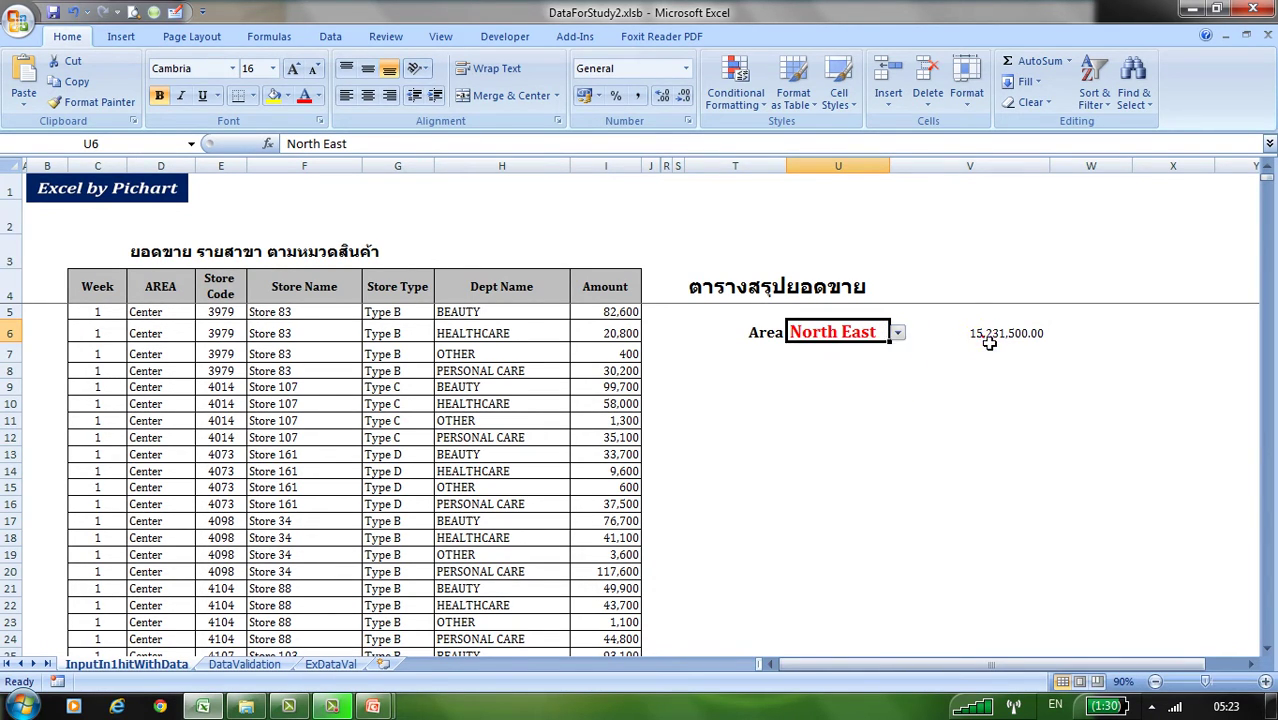
{"action": "left_click", "coordinate": [983, 337]}
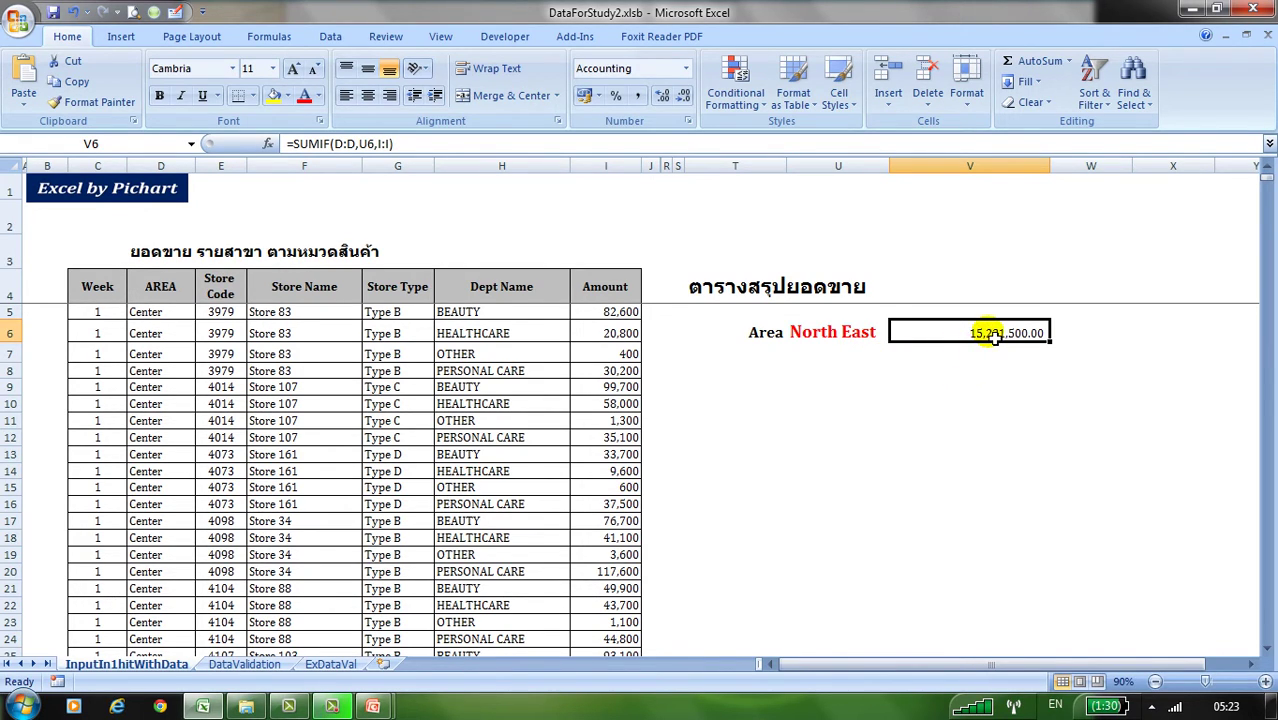
- Delete the SUMIF total from V6
{"action": "key", "text": "Delete"}
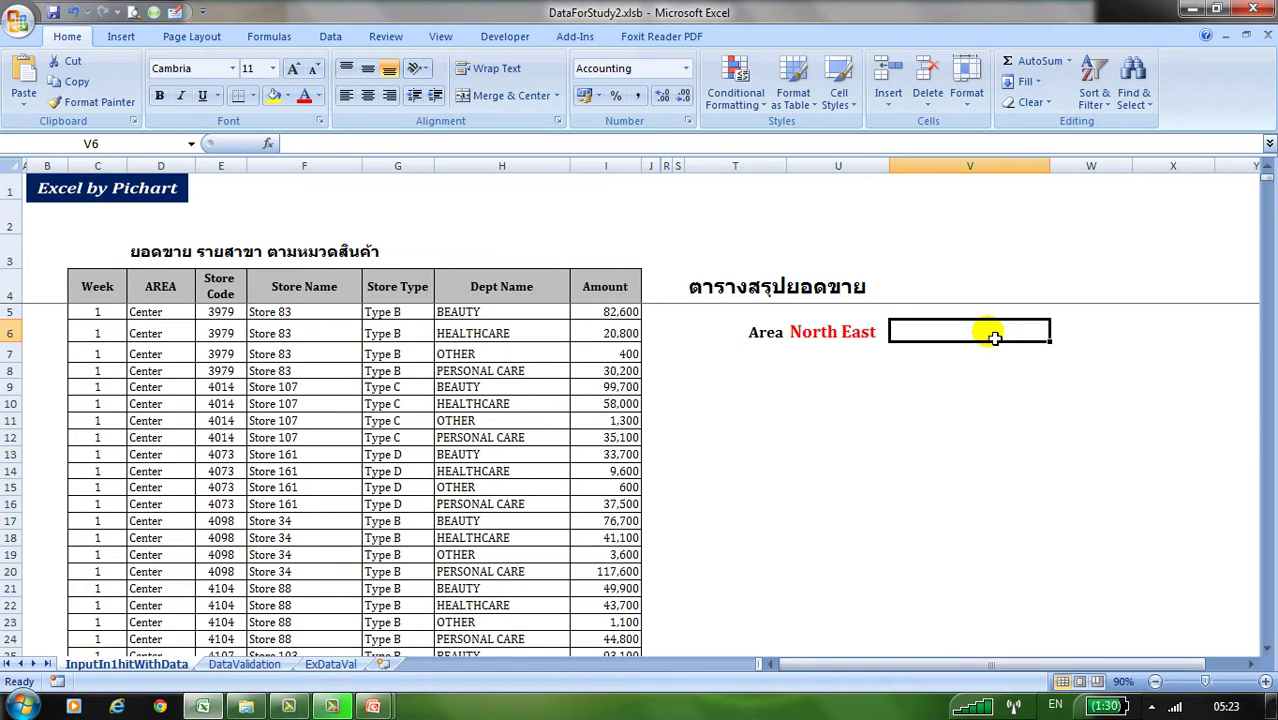
{"action": "left_click", "coordinate": [758, 356]}
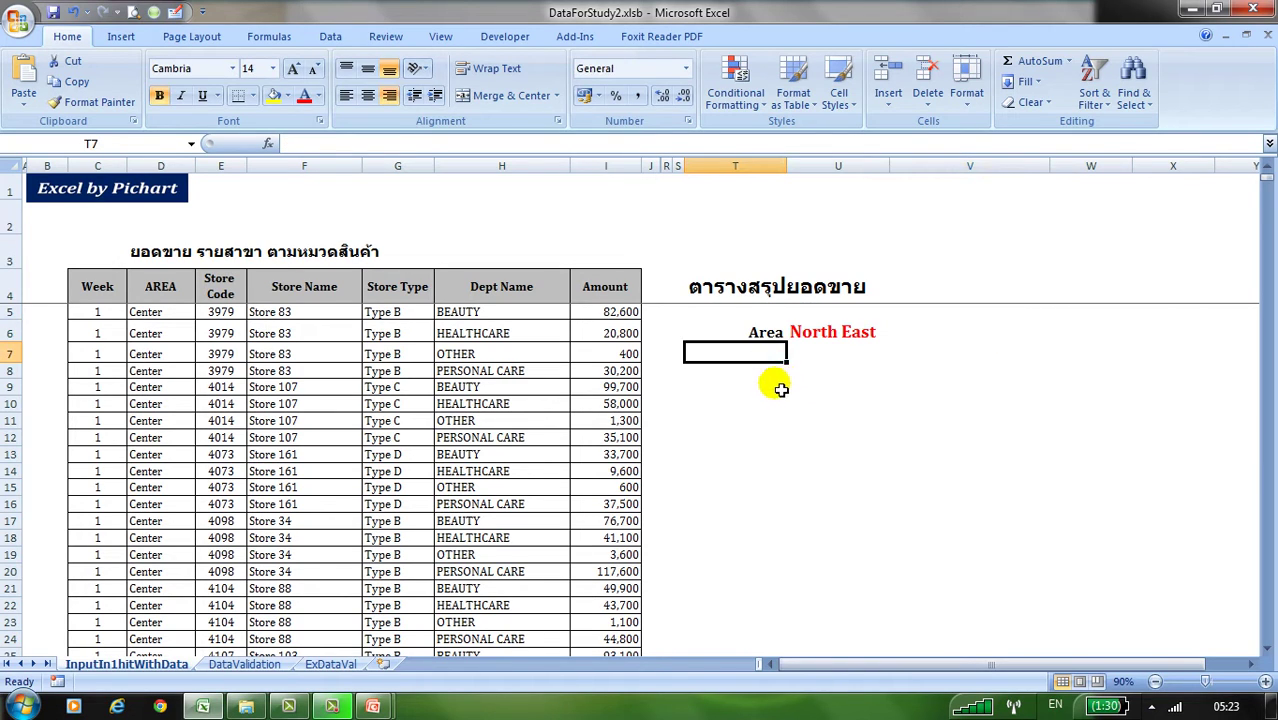
{"action": "left_click", "coordinate": [779, 386]}
{"action": "left_click", "coordinate": [764, 372]}
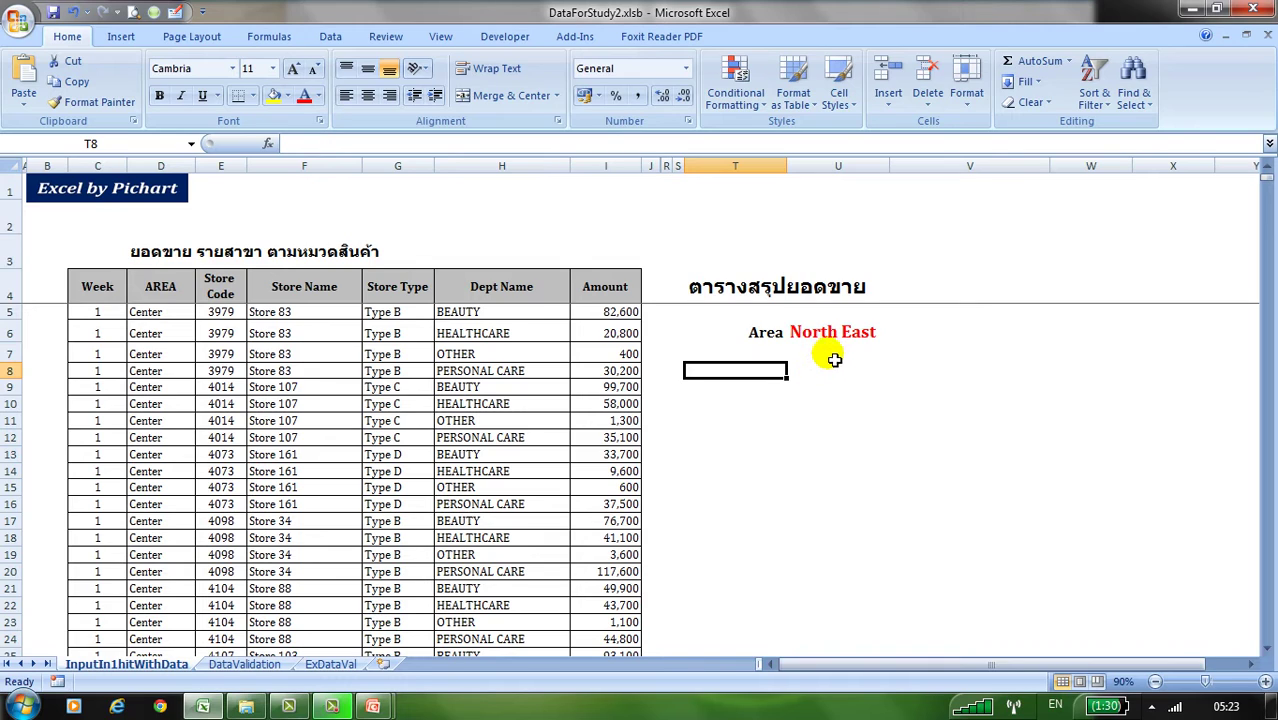
{"action": "left_click", "coordinate": [820, 373]}
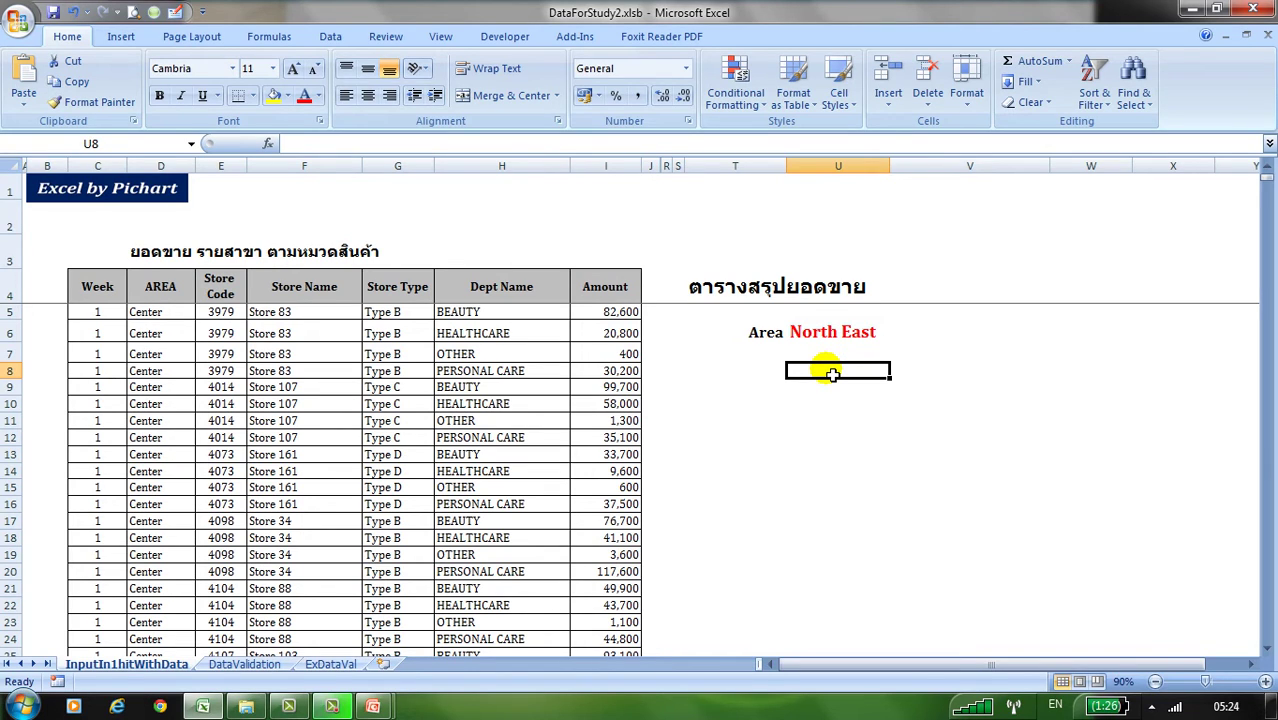
- Narrow columns U through Y to an equal width of about 9.71
{"action": "left_click_drag", "start_coordinate": [890, 165], "coordinate": [877, 165]}
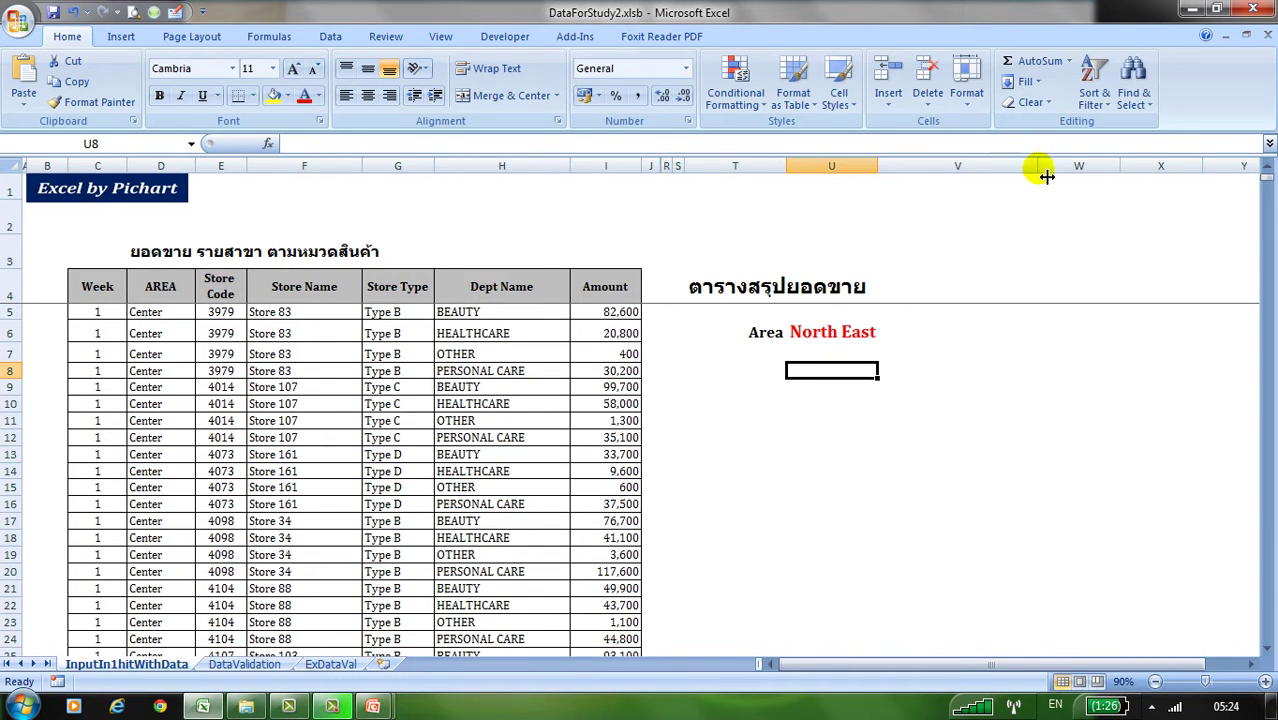
{"action": "left_click_drag", "start_coordinate": [1038, 166], "coordinate": [966, 200]}
{"action": "left_click_drag", "start_coordinate": [1055, 178], "coordinate": [1040, 178]}
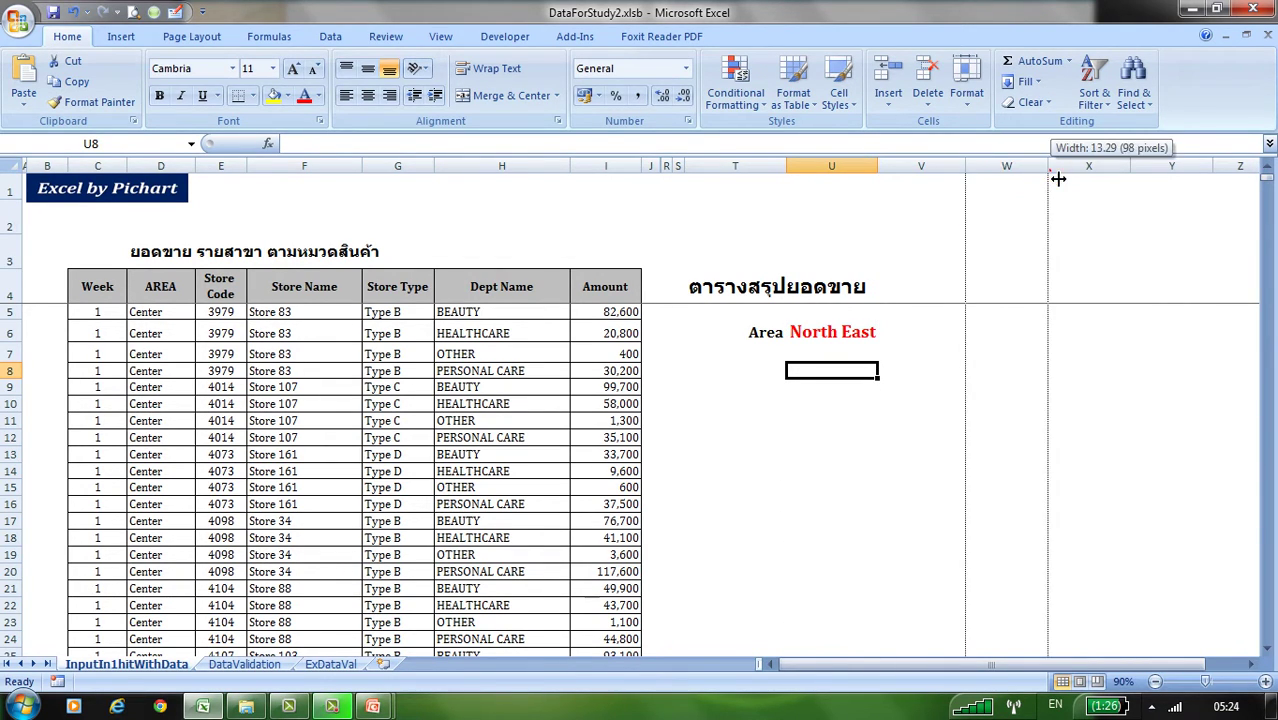
{"action": "left_click", "coordinate": [864, 181]}
{"action": "left_click_drag", "start_coordinate": [864, 181], "coordinate": [1157, 178]}
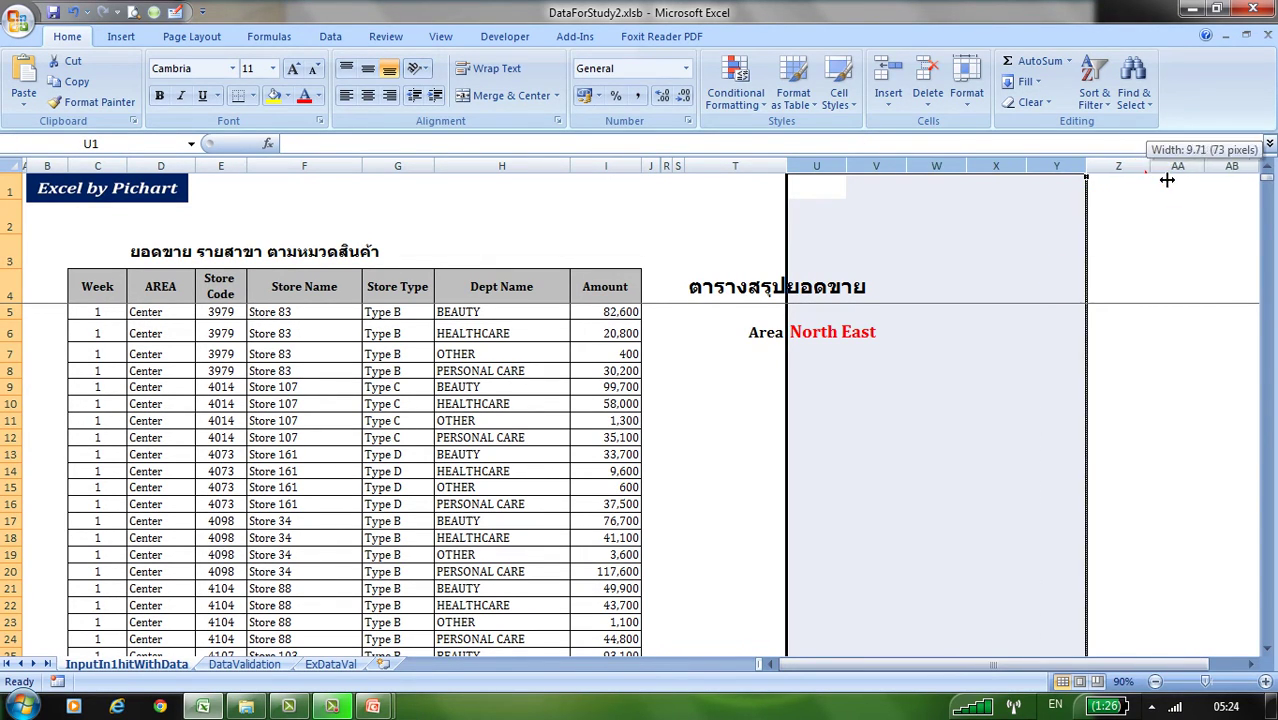
{"action": "left_click", "coordinate": [818, 355]}
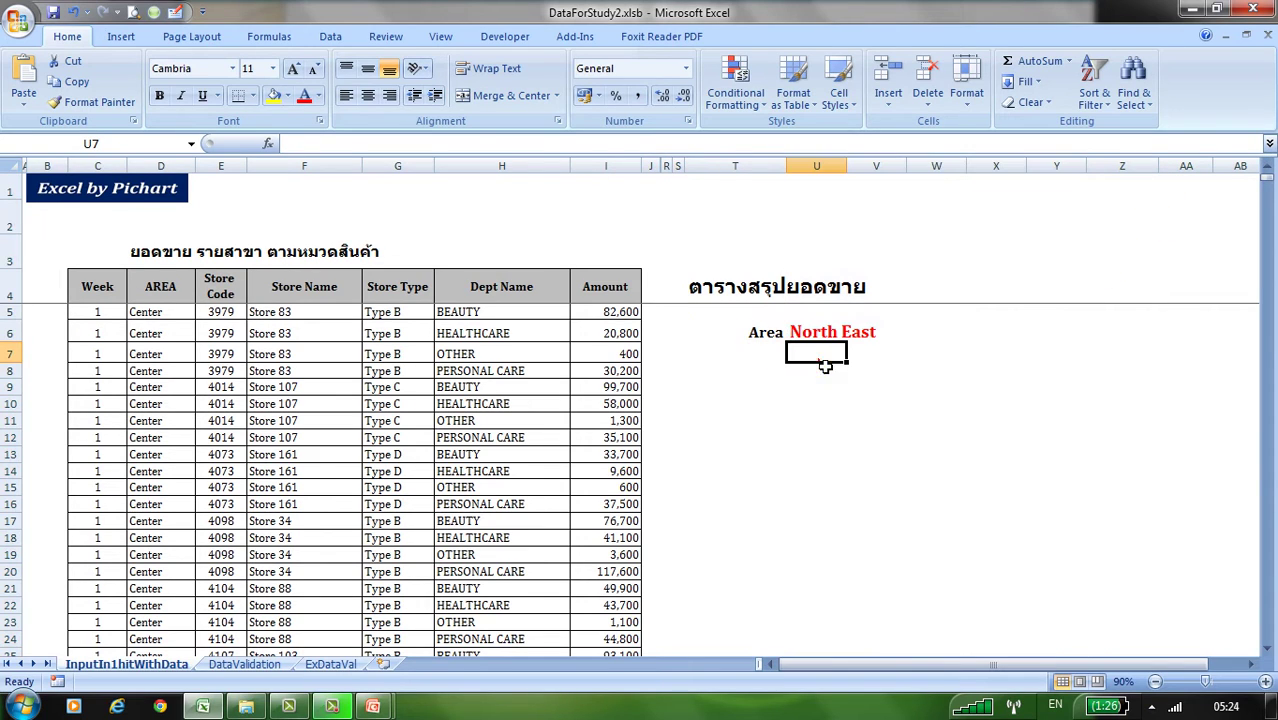
- Enter 1 in U8 as a bold, dark-blue, centred week header
{"action": "left_click", "coordinate": [821, 373]}
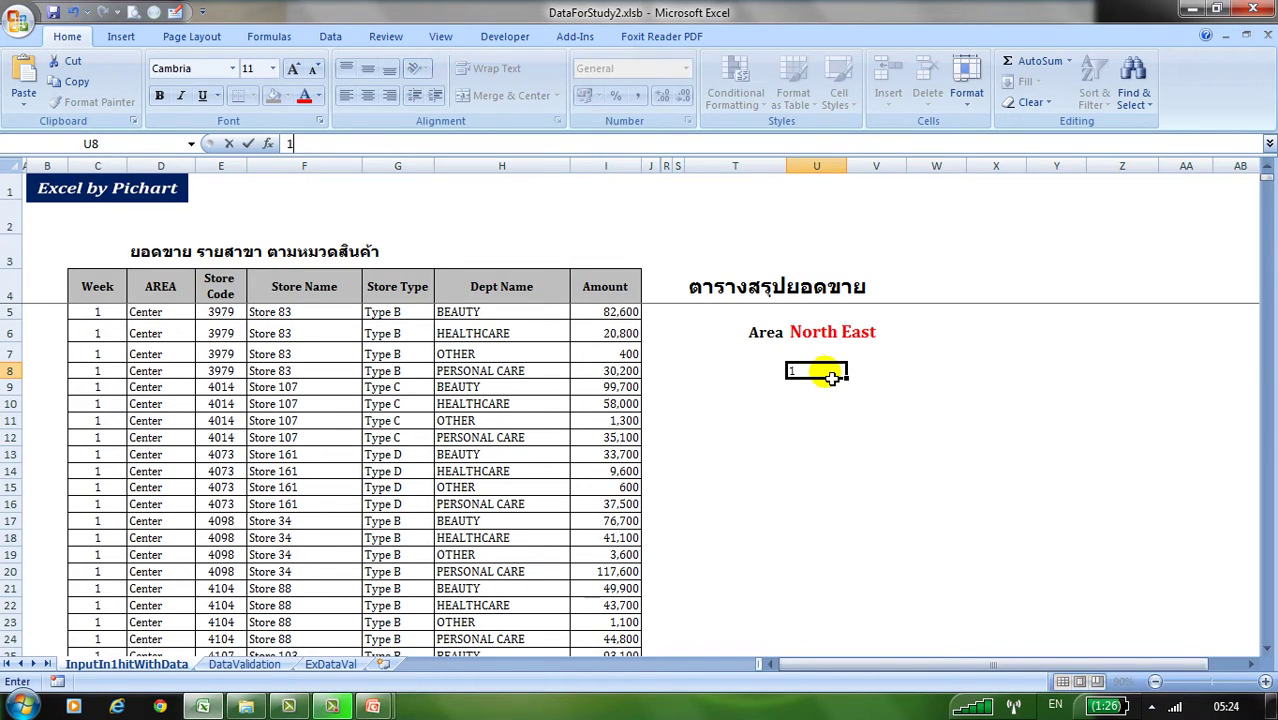
{"action": "type", "text": "1"}
{"action": "left_click", "coordinate": [838, 373]}
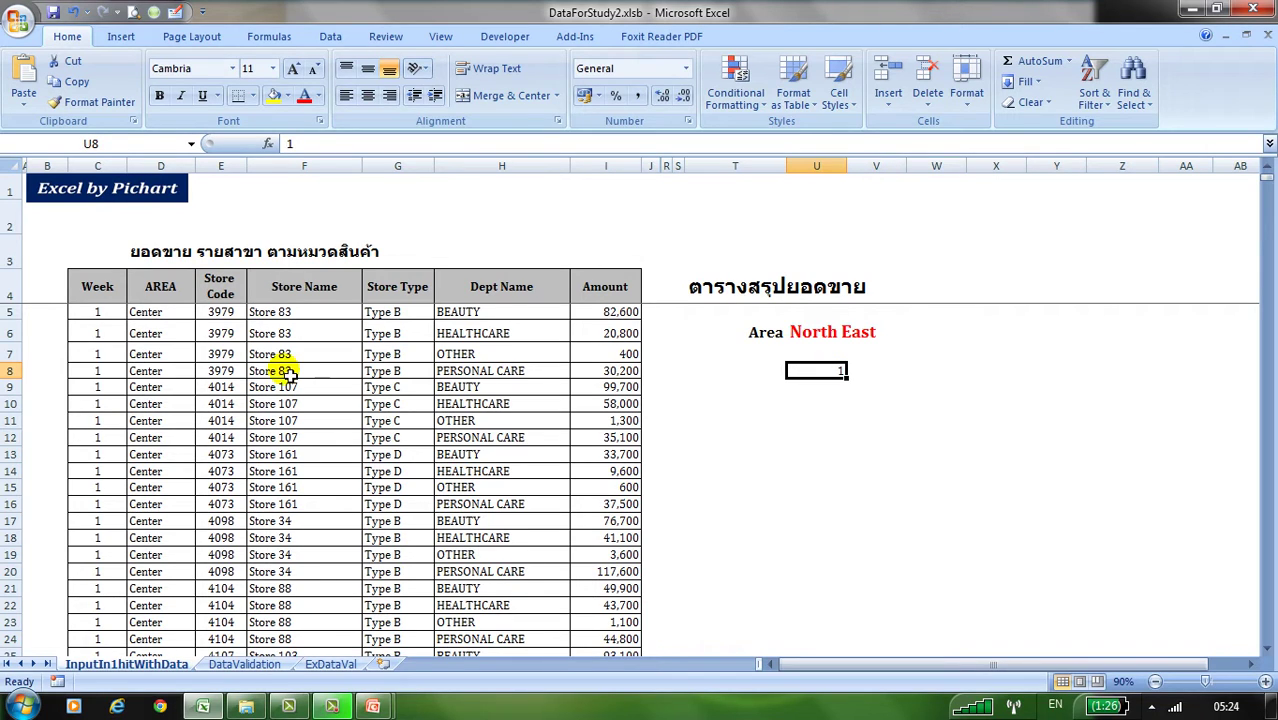
{"action": "left_click", "coordinate": [319, 96]}
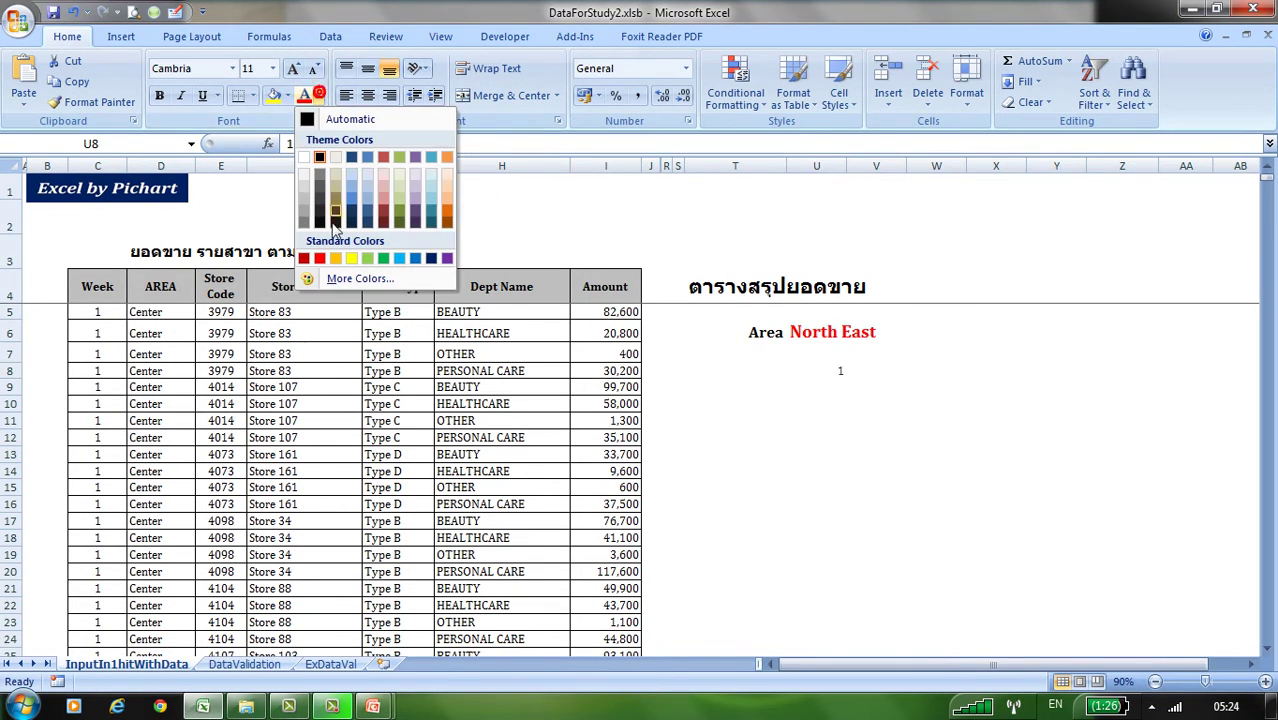
{"action": "left_click", "coordinate": [416, 260]}
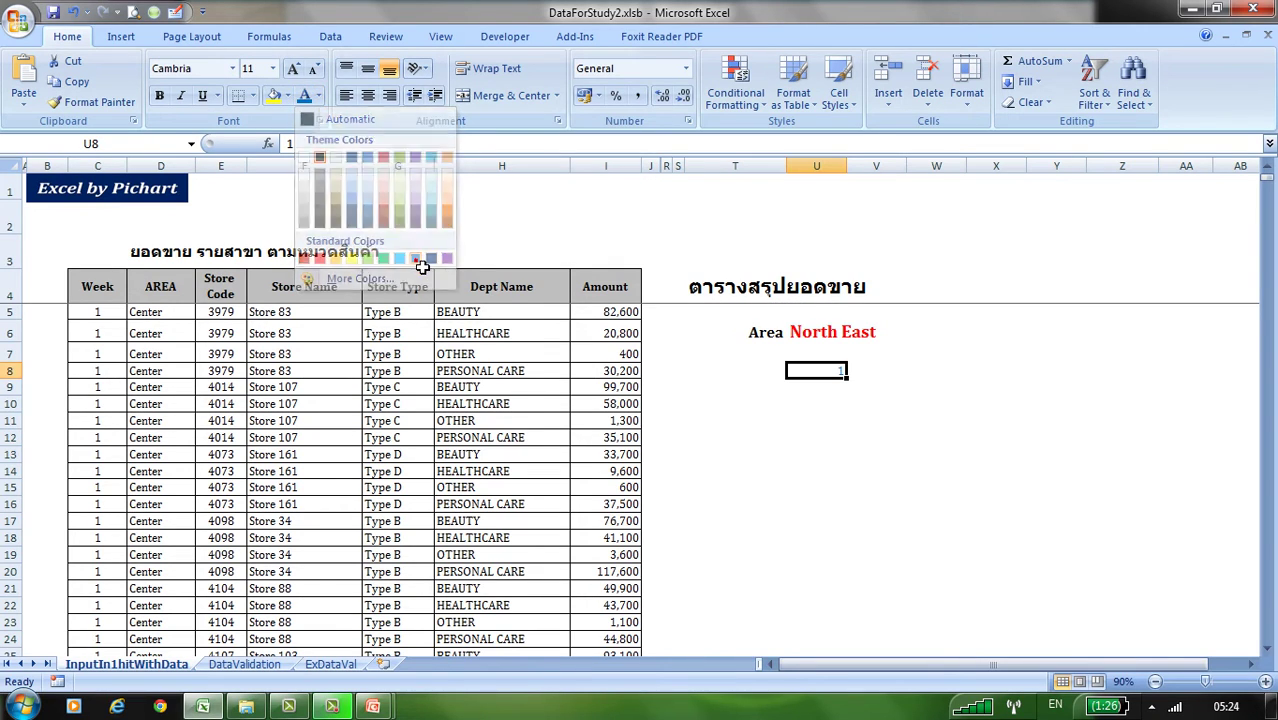
{"action": "left_click", "coordinate": [318, 96]}
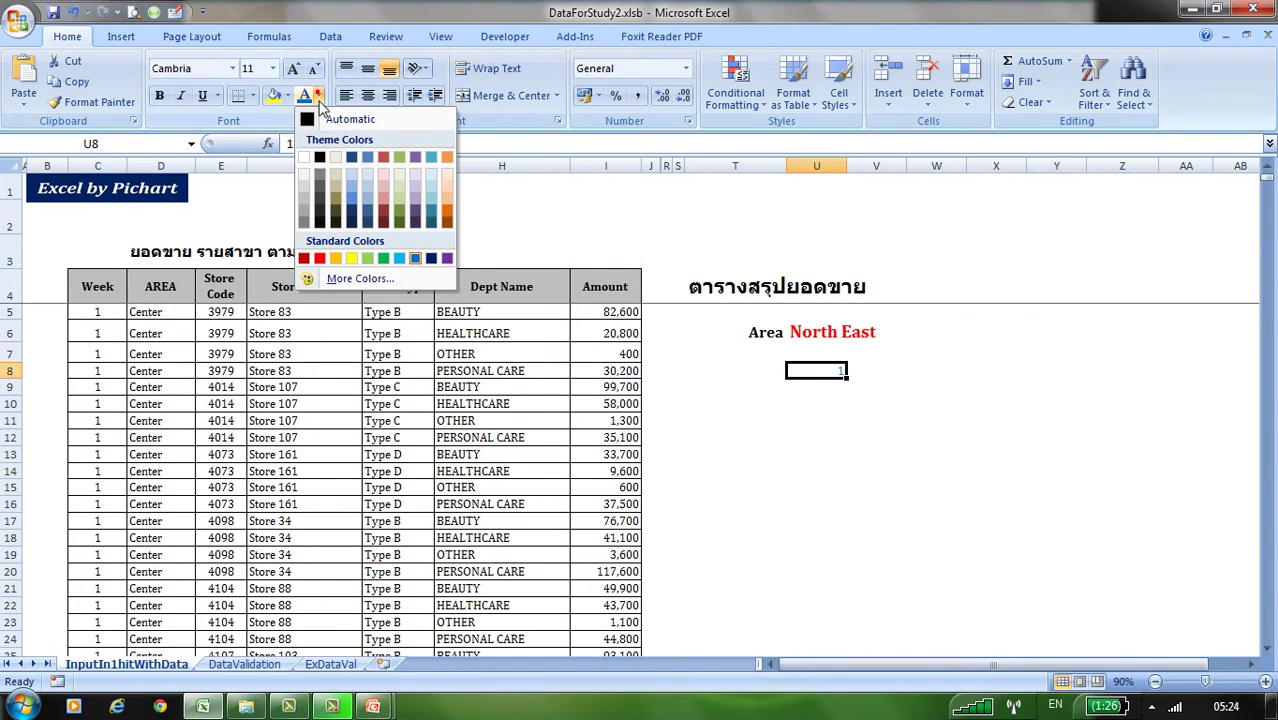
{"action": "left_click", "coordinate": [432, 259]}
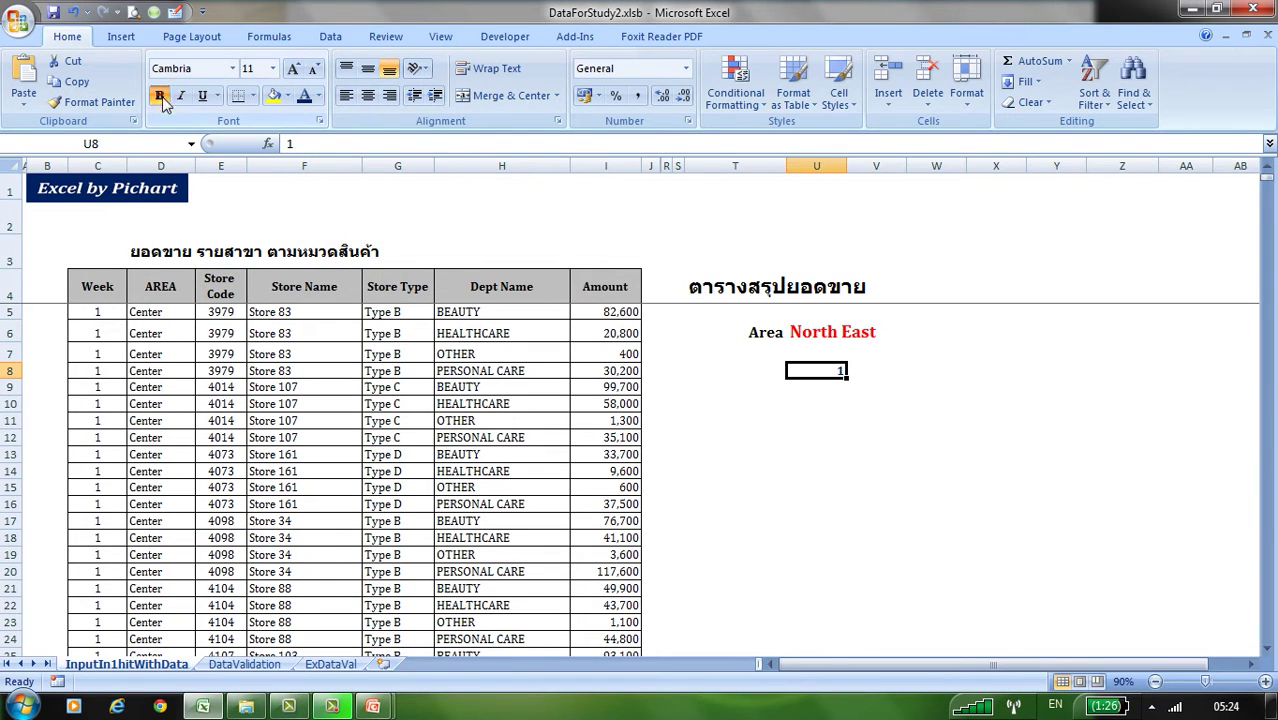
{"action": "left_click", "coordinate": [367, 95]}
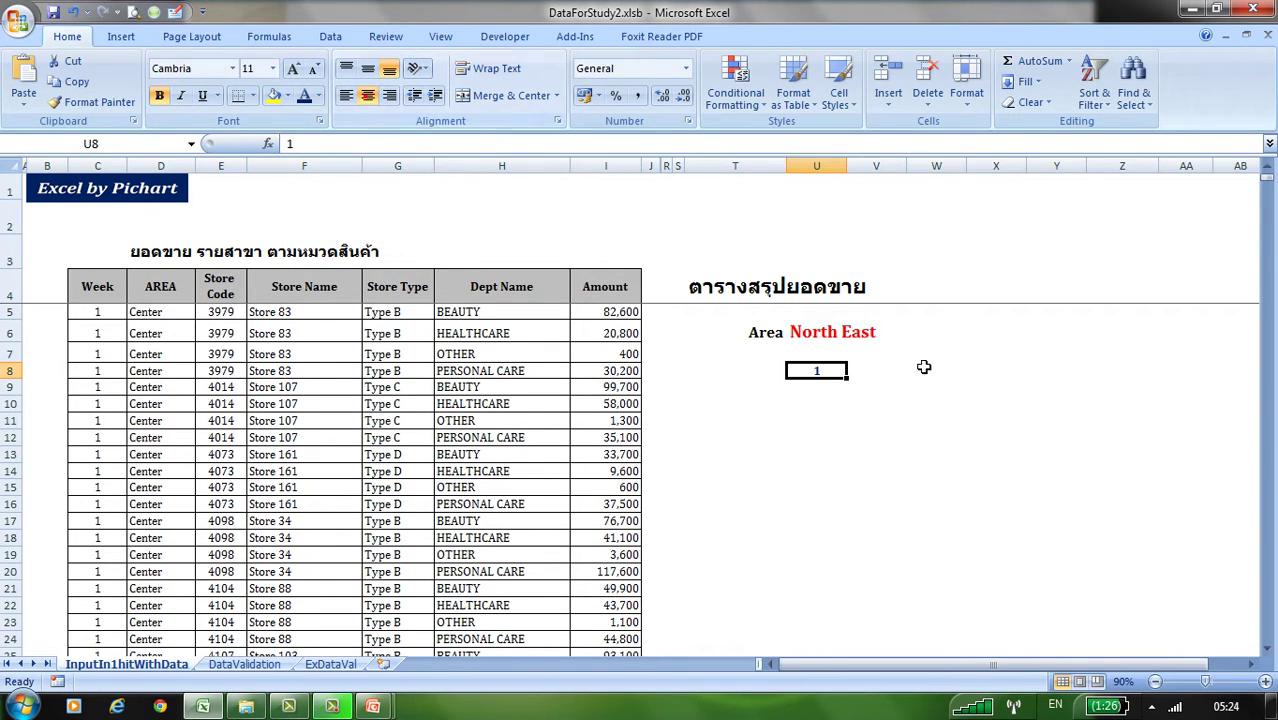
- Fill the week numbers 1 to 5 across U8:Y8
{"action": "left_click_drag", "start_coordinate": [854, 386], "coordinate": [930, 386]}
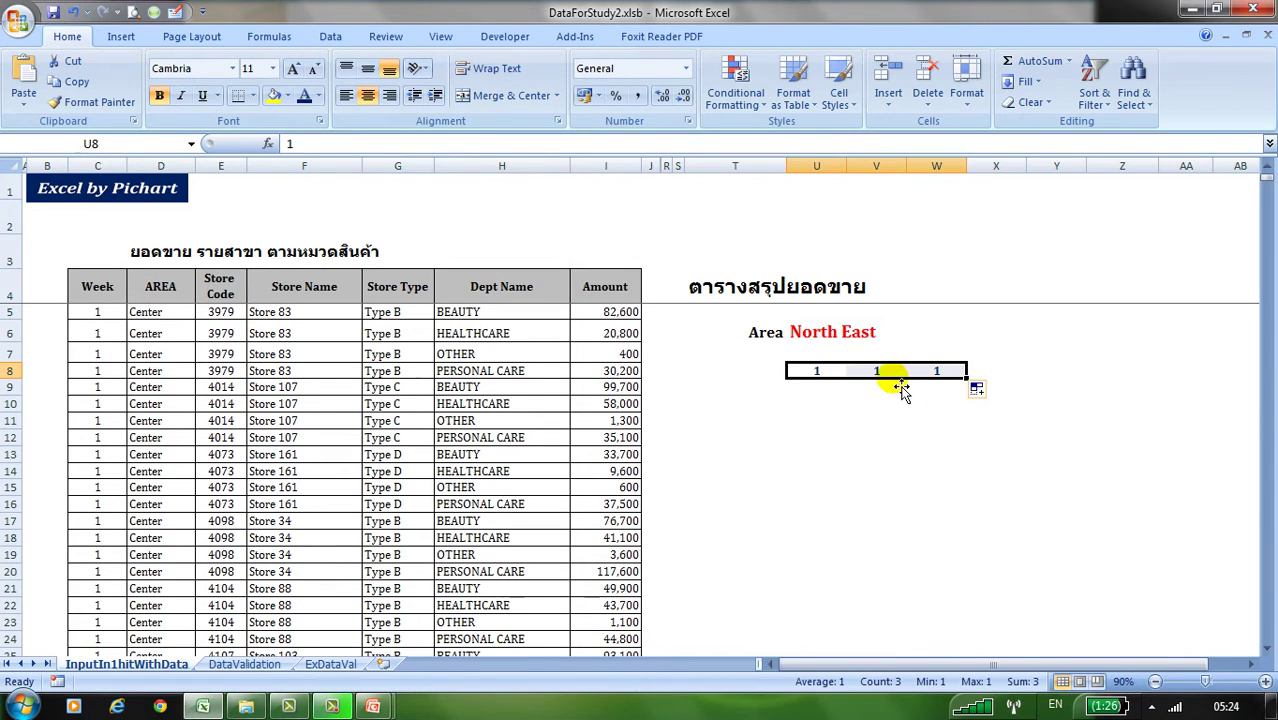
{"action": "left_click", "coordinate": [886, 378]}
{"action": "type", "text": "2"}
{"action": "left_click", "coordinate": [936, 371]}
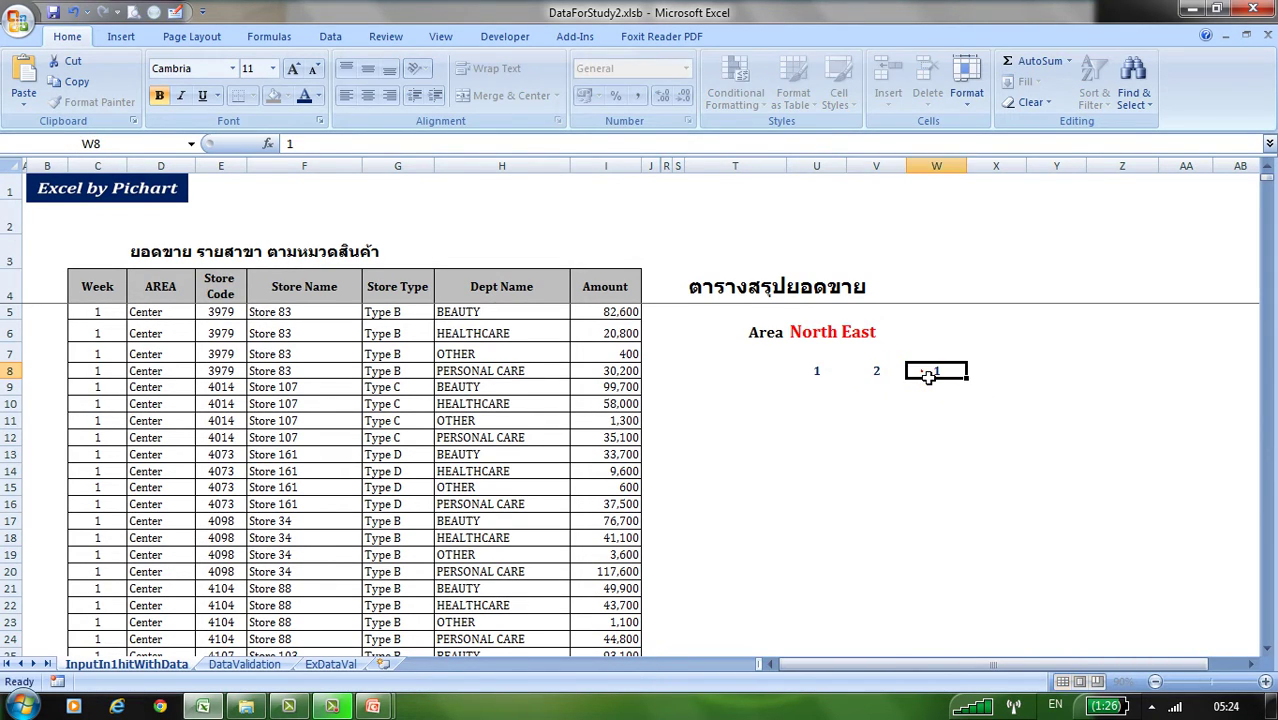
{"action": "type", "text": "3"}
{"action": "left_click", "coordinate": [992, 375]}
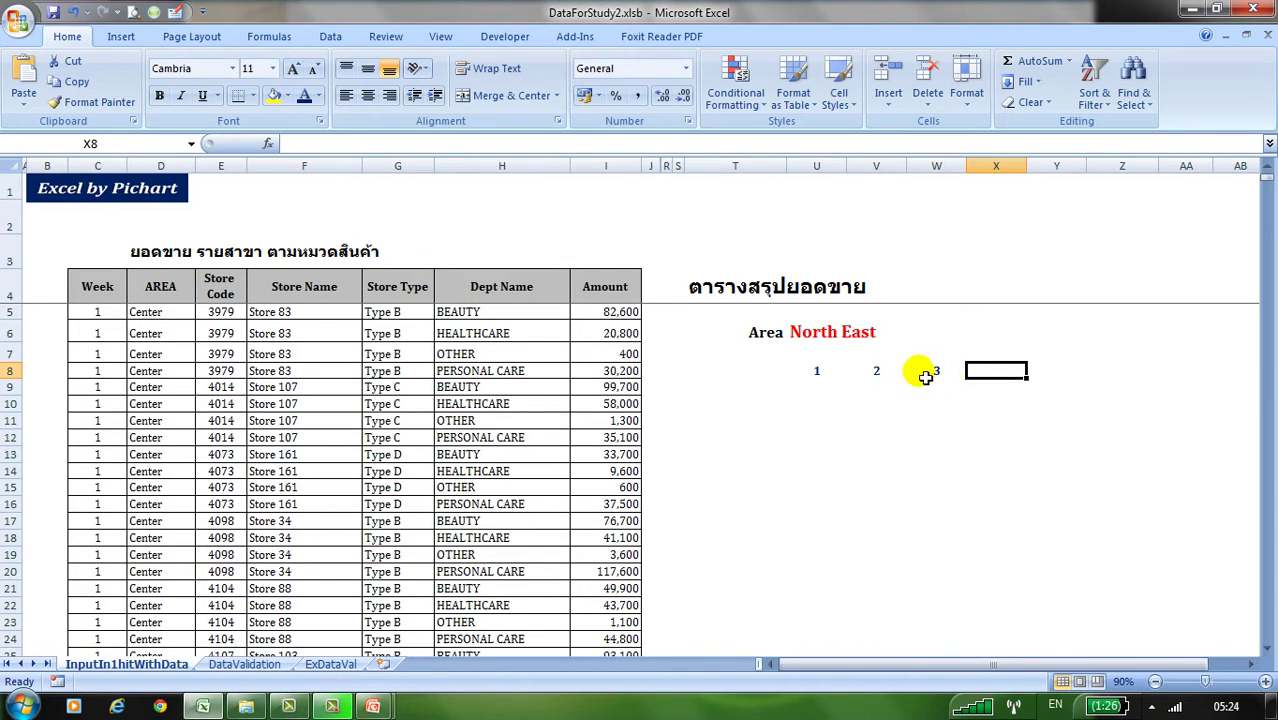
{"action": "left_click_drag", "start_coordinate": [870, 376], "coordinate": [1078, 378]}
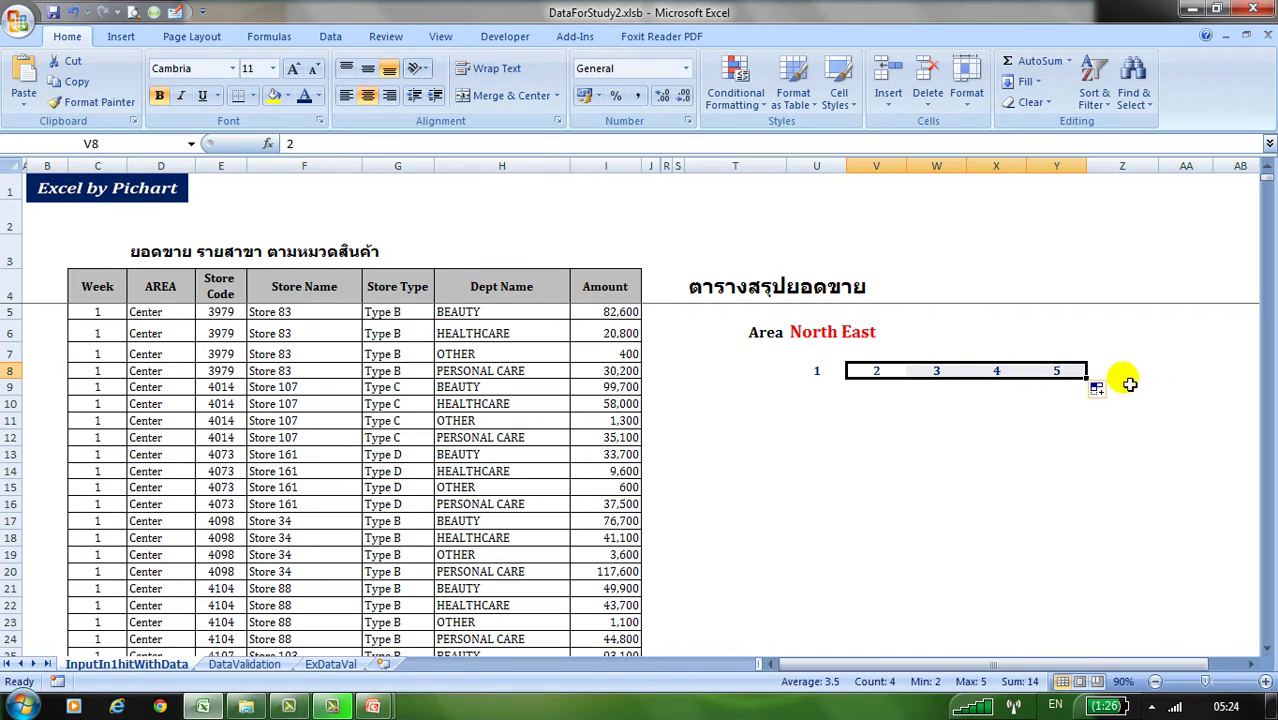
- Add the label 'Total' in Z8 and copy the week-header formatting
{"action": "left_click", "coordinate": [1125, 377]}
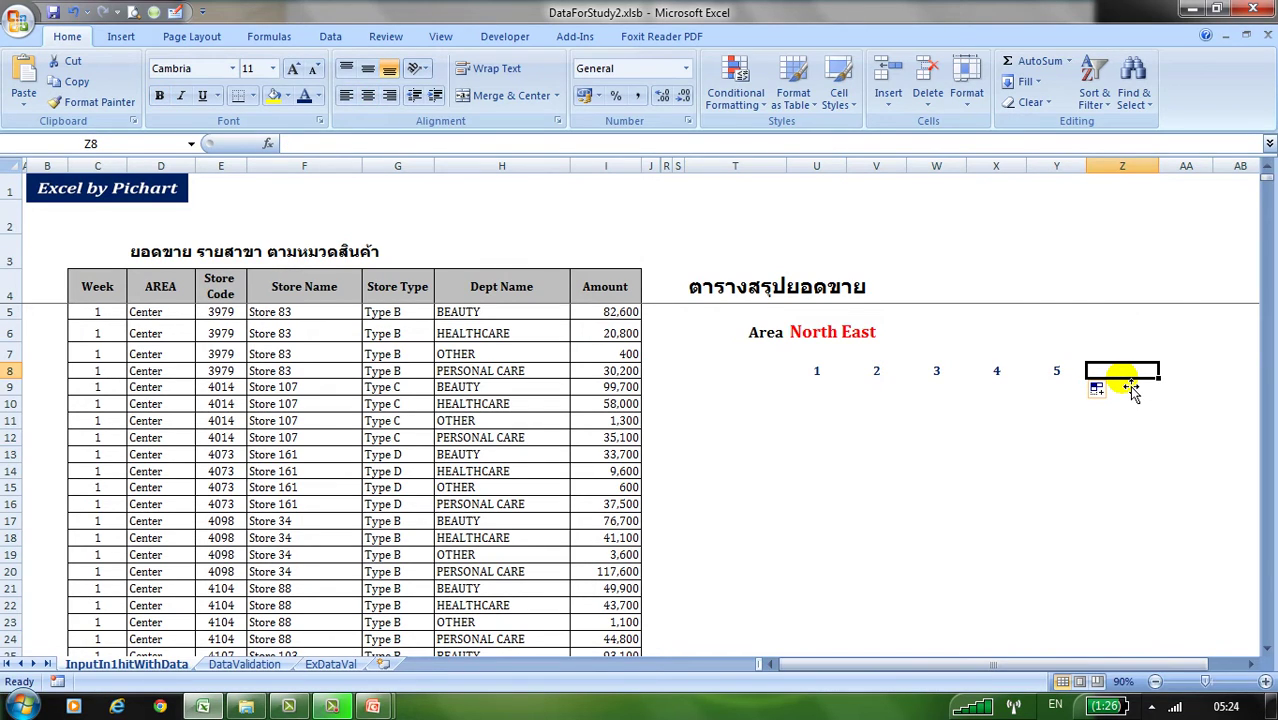
{"action": "type", "text": "Total"}
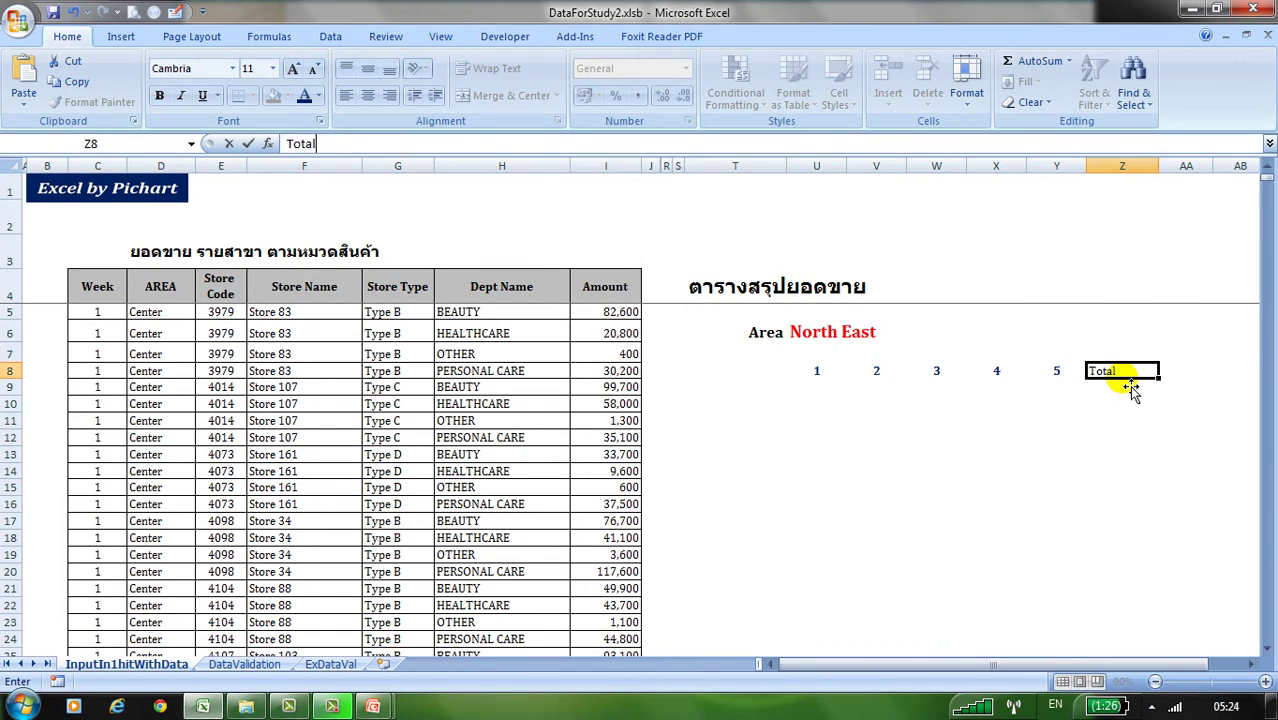
{"action": "left_click", "coordinate": [1052, 371]}
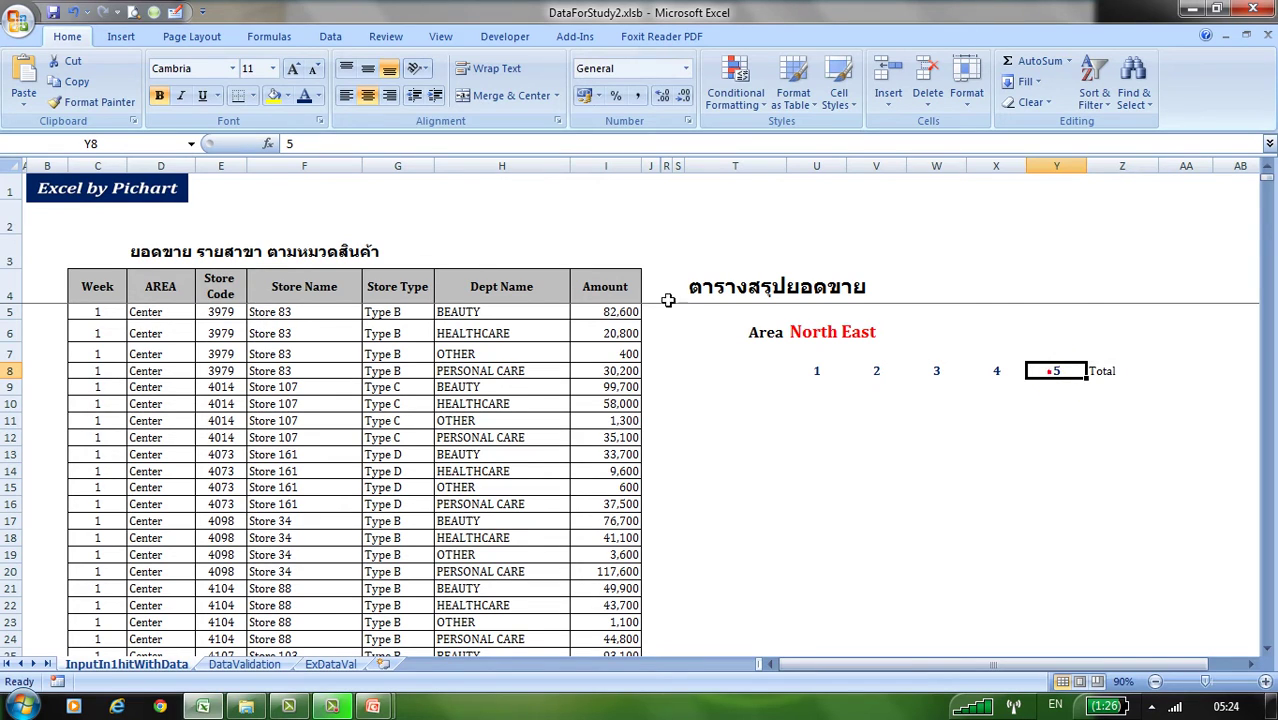
{"action": "left_click", "coordinate": [97, 102]}
- Give 'Total' in Z8 the week headers' formatting and shade header row U8:Z8 grey
{"action": "left_click", "coordinate": [1097, 372]}
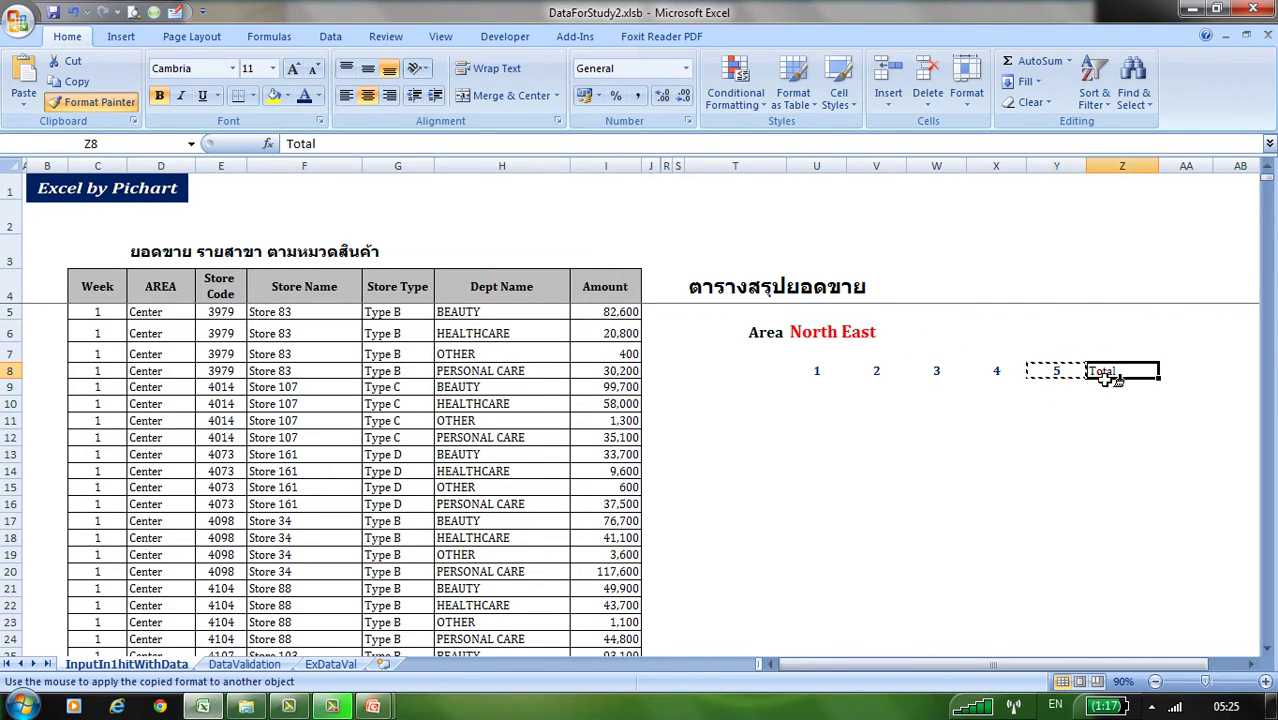
{"action": "left_click_drag", "start_coordinate": [815, 371], "coordinate": [1120, 372]}
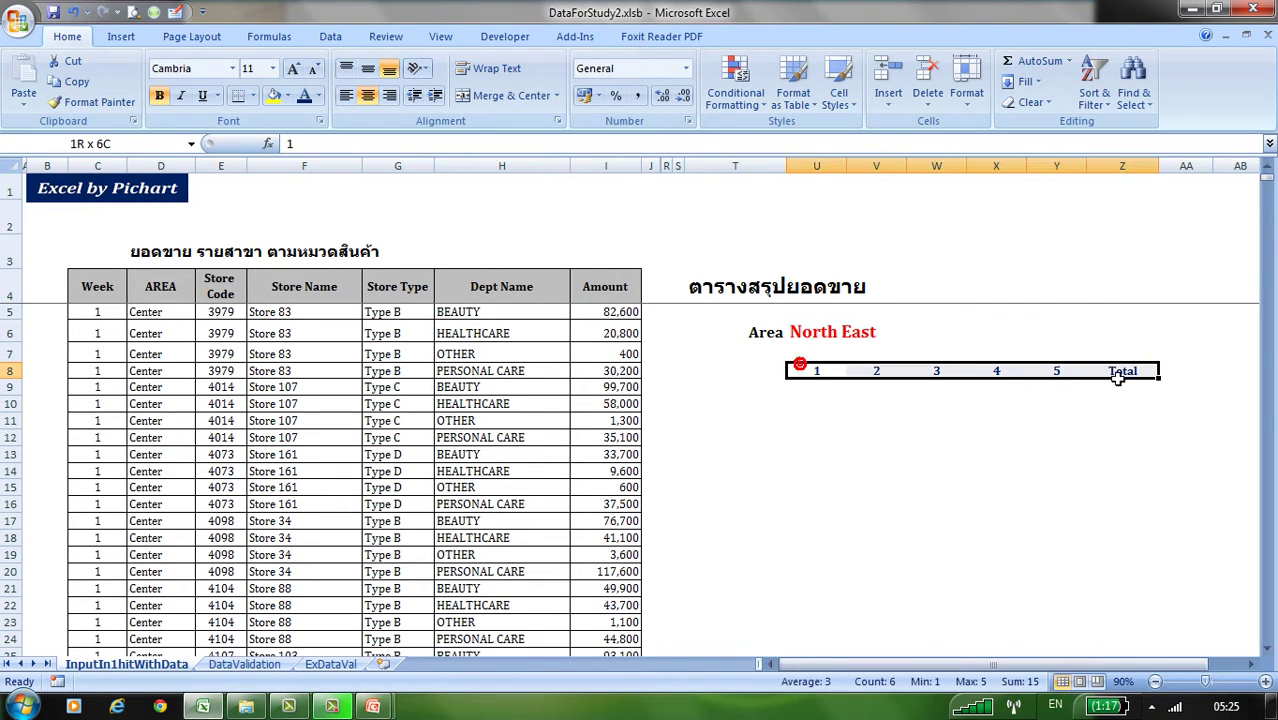
{"action": "left_click", "coordinate": [288, 96]}
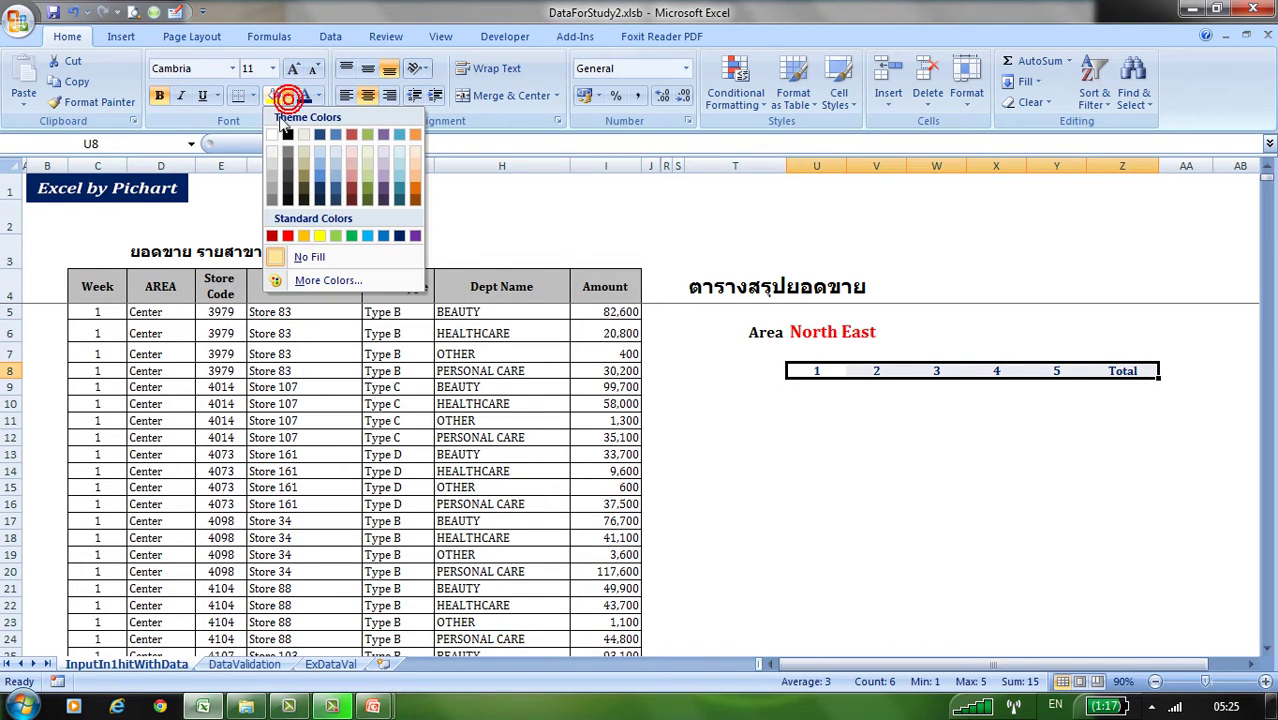
{"action": "left_click", "coordinate": [272, 166]}
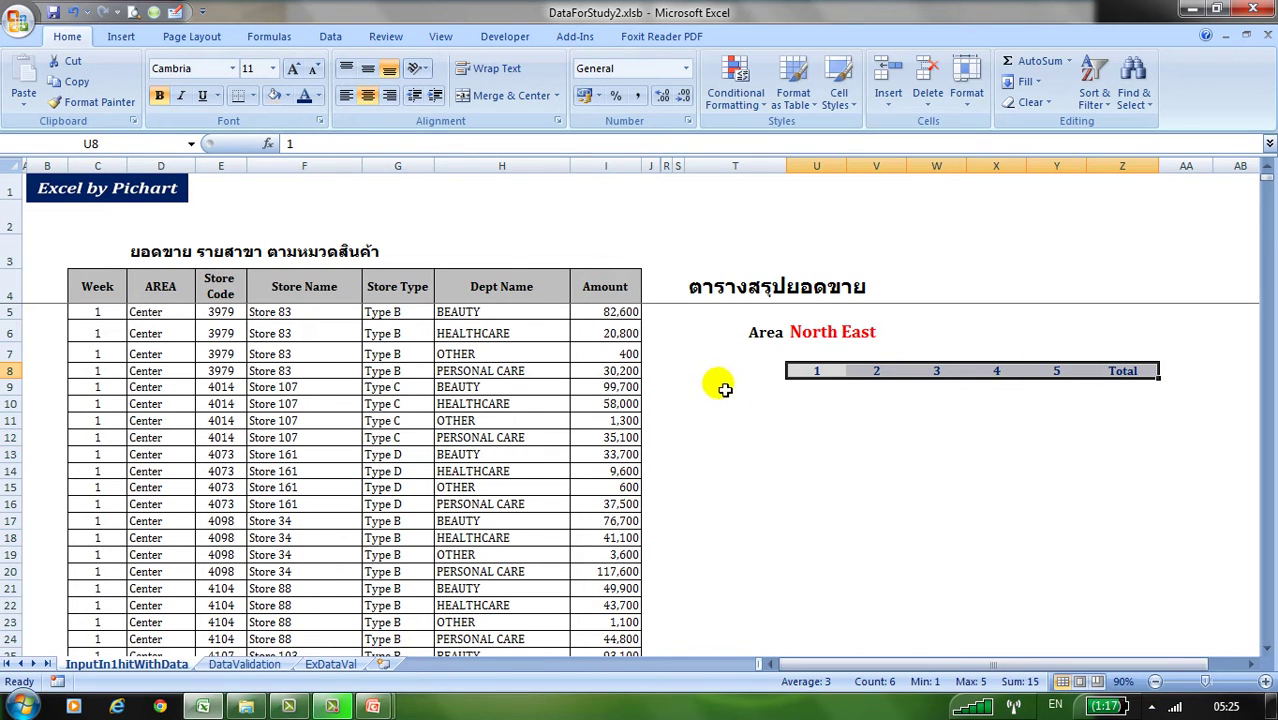
{"action": "left_click", "coordinate": [253, 95]}
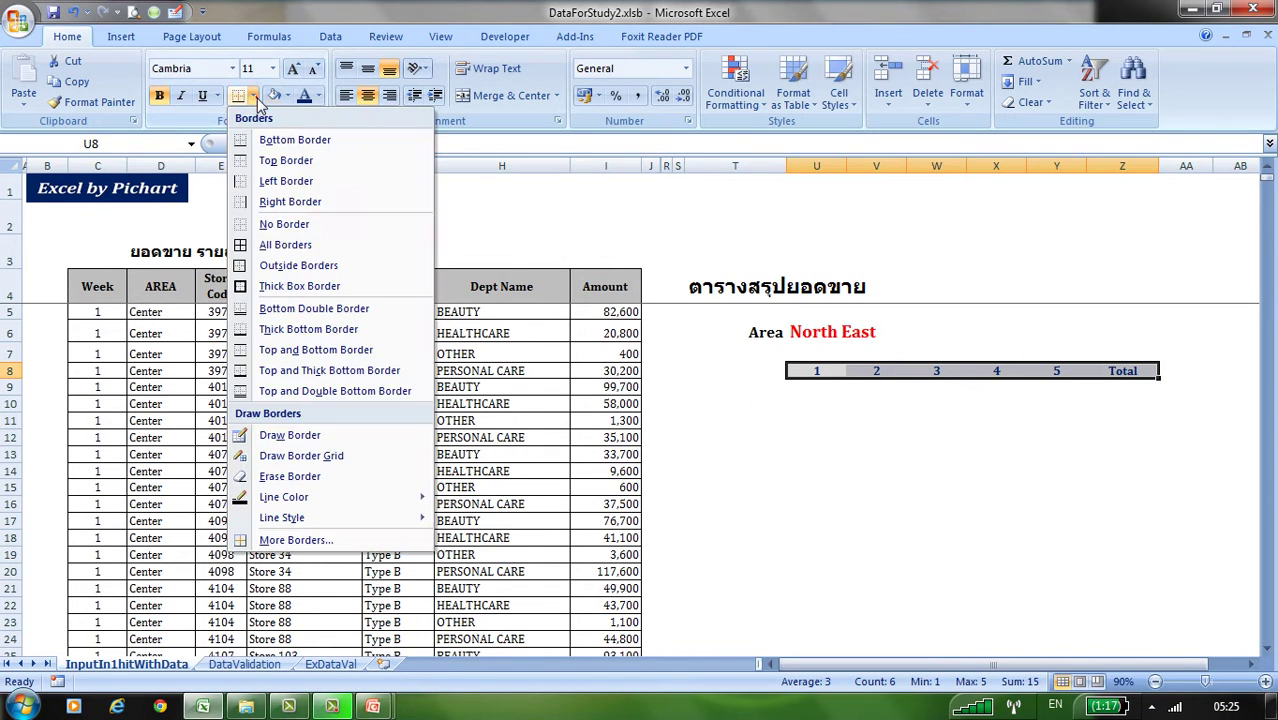
- Apply All Borders to header row U8:Z8 and to row U9:Z9 below it
{"action": "left_click", "coordinate": [241, 246]}
{"action": "mouse_move", "coordinate": [818, 390]}
{"action": "left_mouse_down"}
{"action": "mouse_move", "coordinate": [1148, 402]}
{"action": "mouse_move", "coordinate": [1146, 390]}
{"action": "left_mouse_up"}
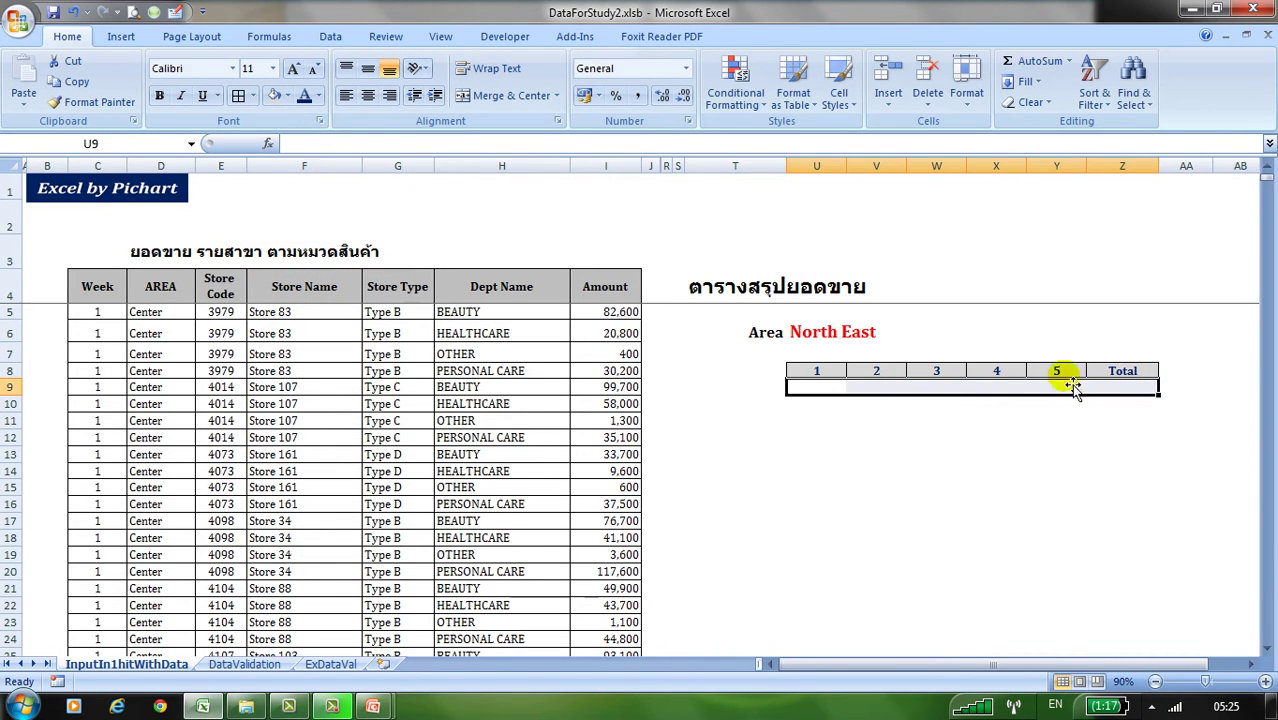
{"action": "left_click", "coordinate": [238, 95]}
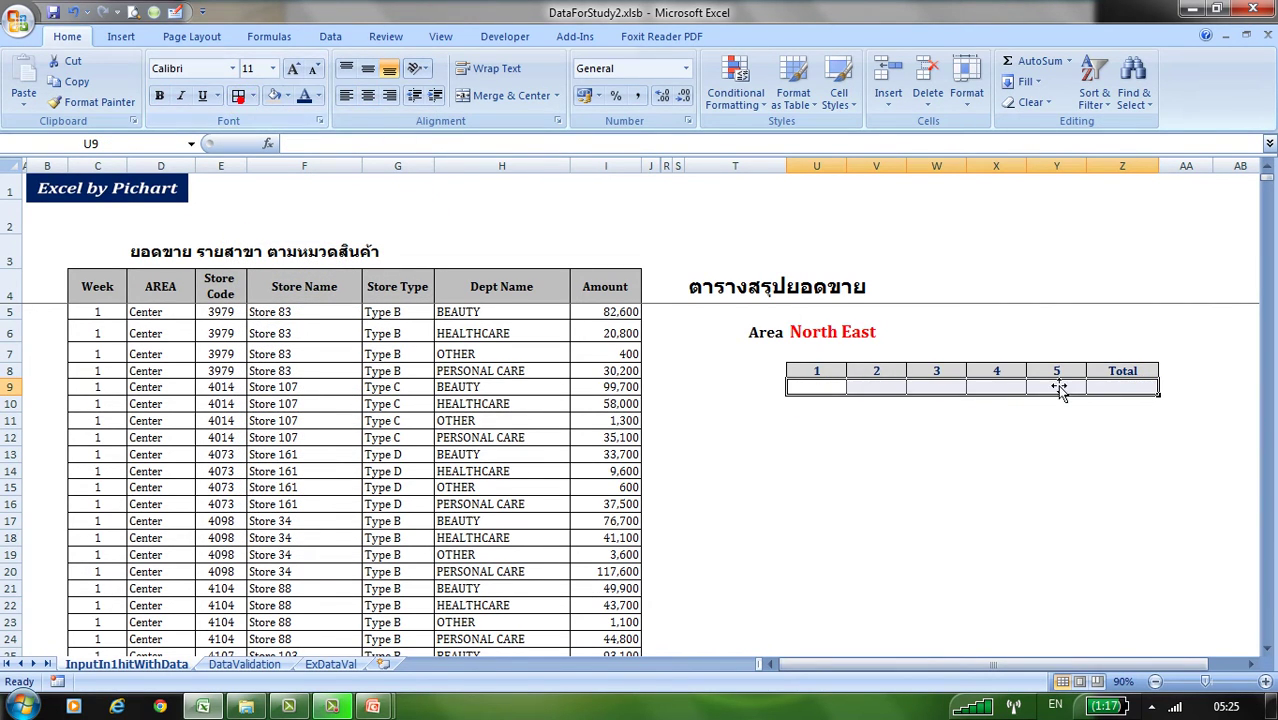
- Enter =SUM(U9:Y9) in Z9 as the row Total, showing 0
{"action": "left_click", "coordinate": [1146, 390]}
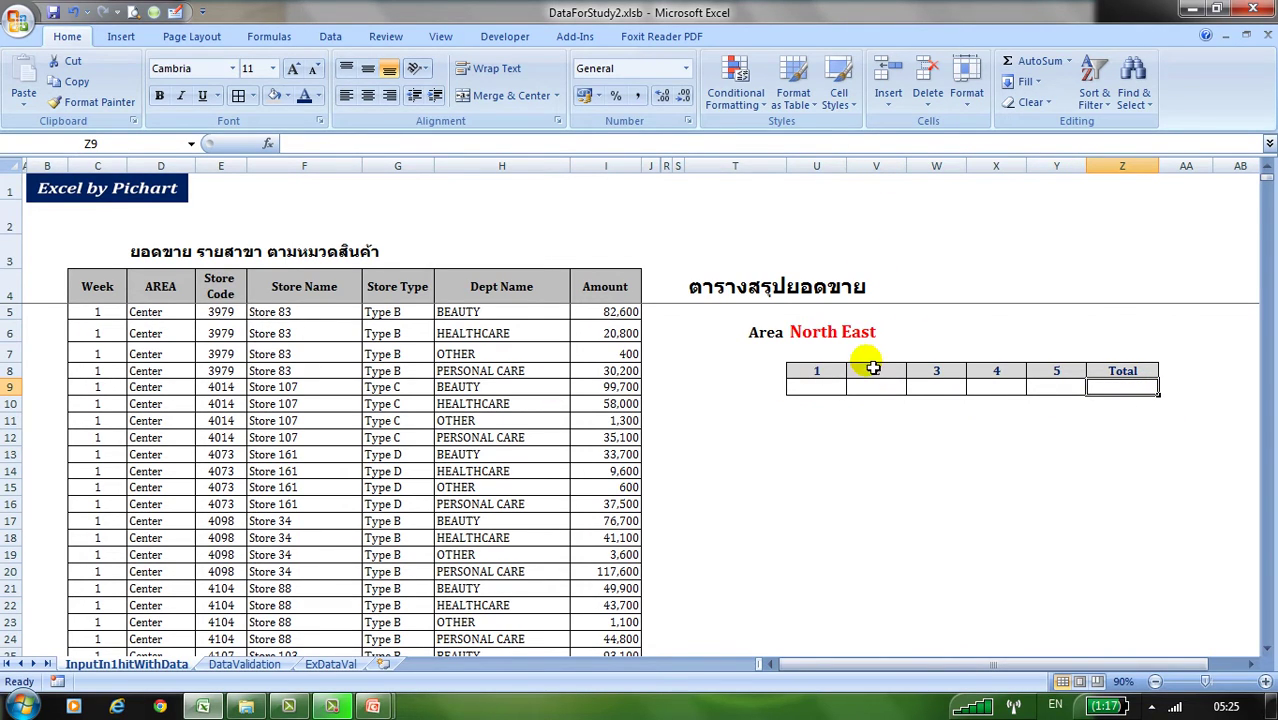
{"action": "type", "text": "="}
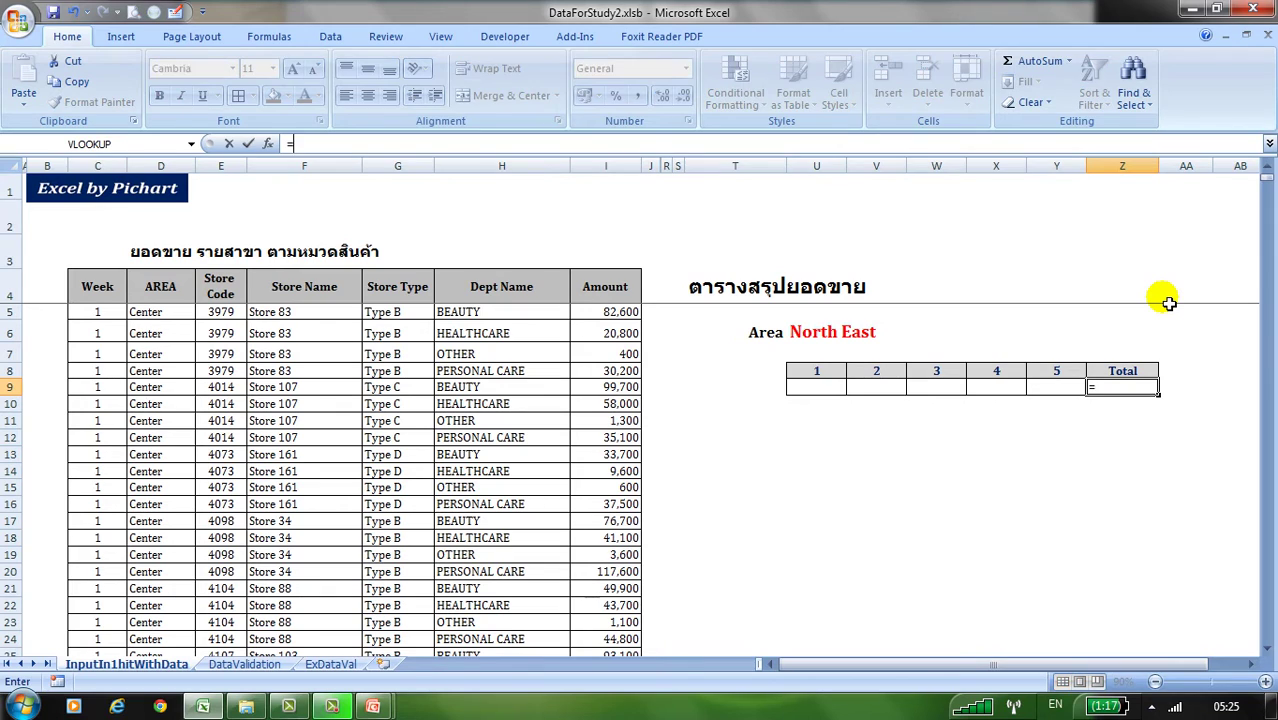
{"action": "type", "text": "sum("}
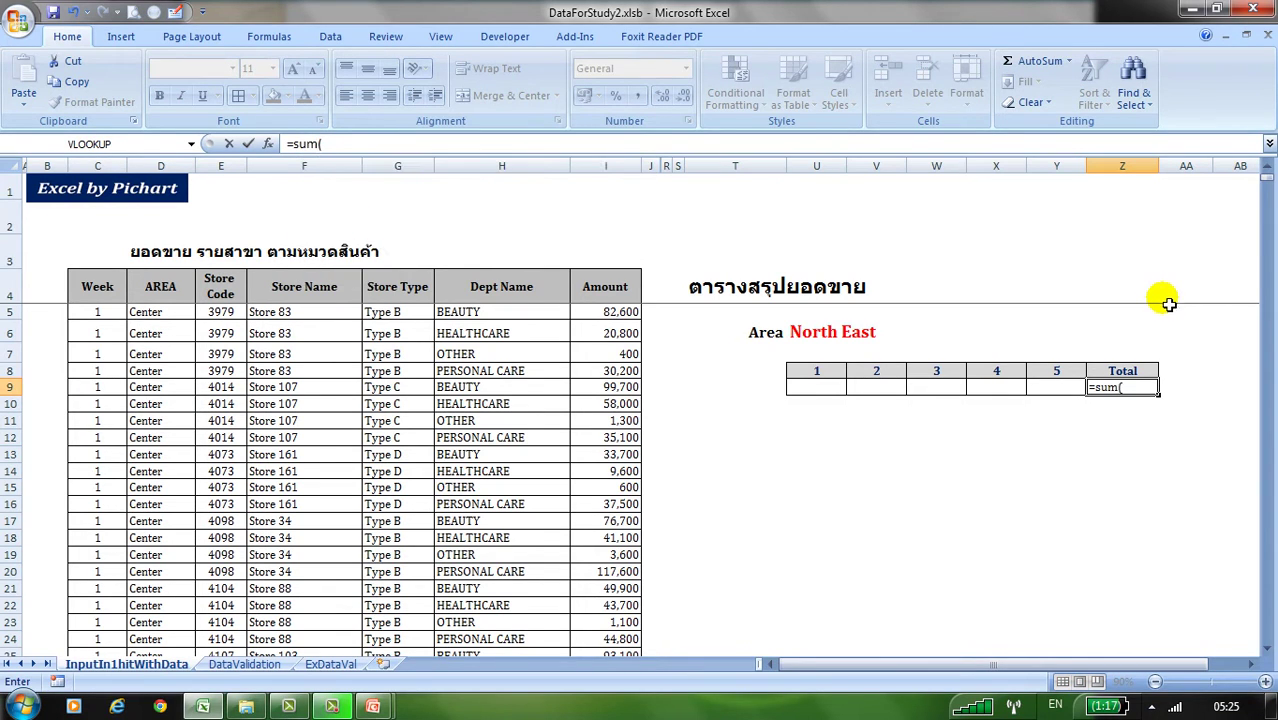
{"action": "left_click_drag", "start_coordinate": [800, 390], "coordinate": [1040, 395]}
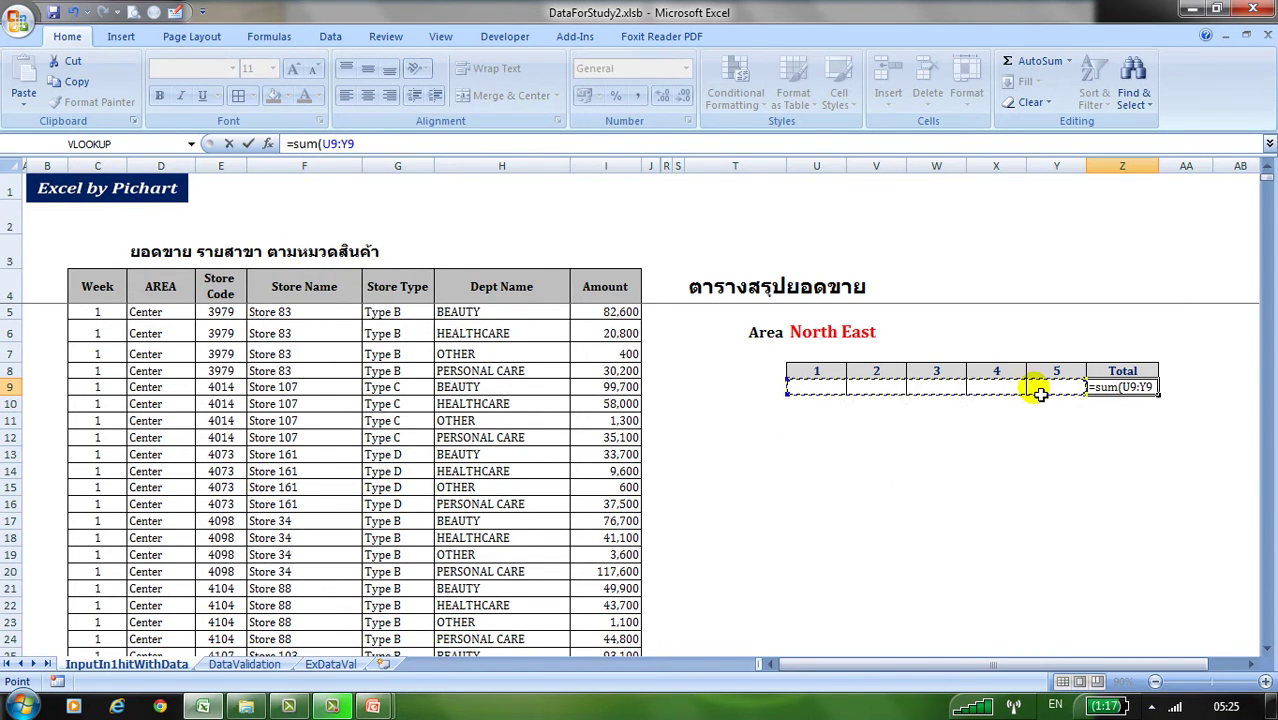
{"action": "key", "text": "ctrl+Return"}
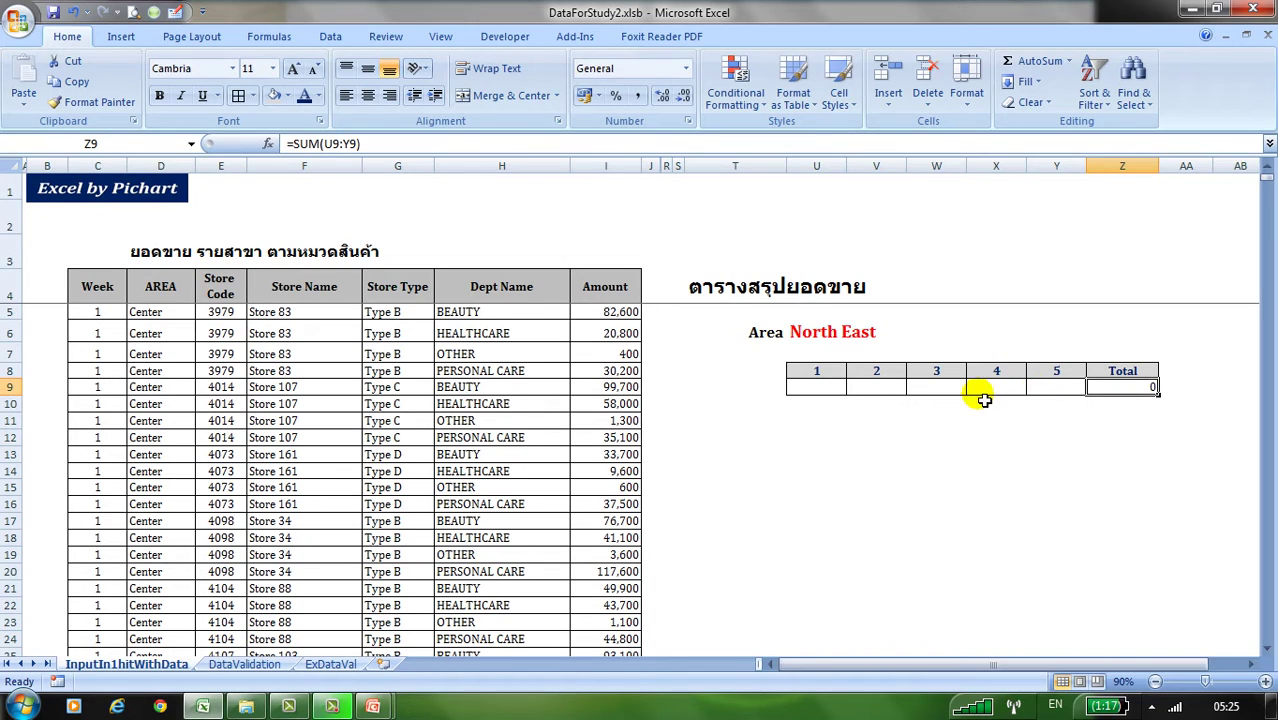
{"action": "left_click", "coordinate": [833, 389]}
{"action": "left_click", "coordinate": [835, 391]}
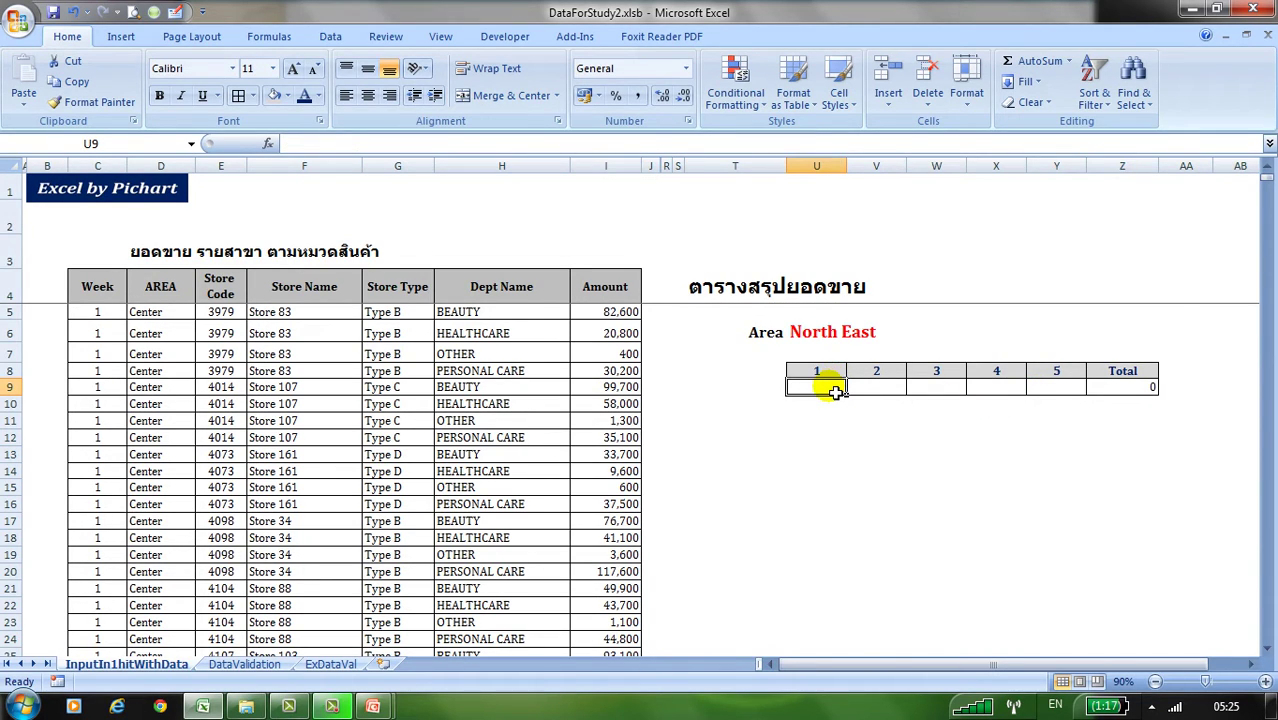
- Set the Area drop-down in U6 to North
{"action": "left_click", "coordinate": [820, 334]}
{"action": "left_click", "coordinate": [855, 332]}
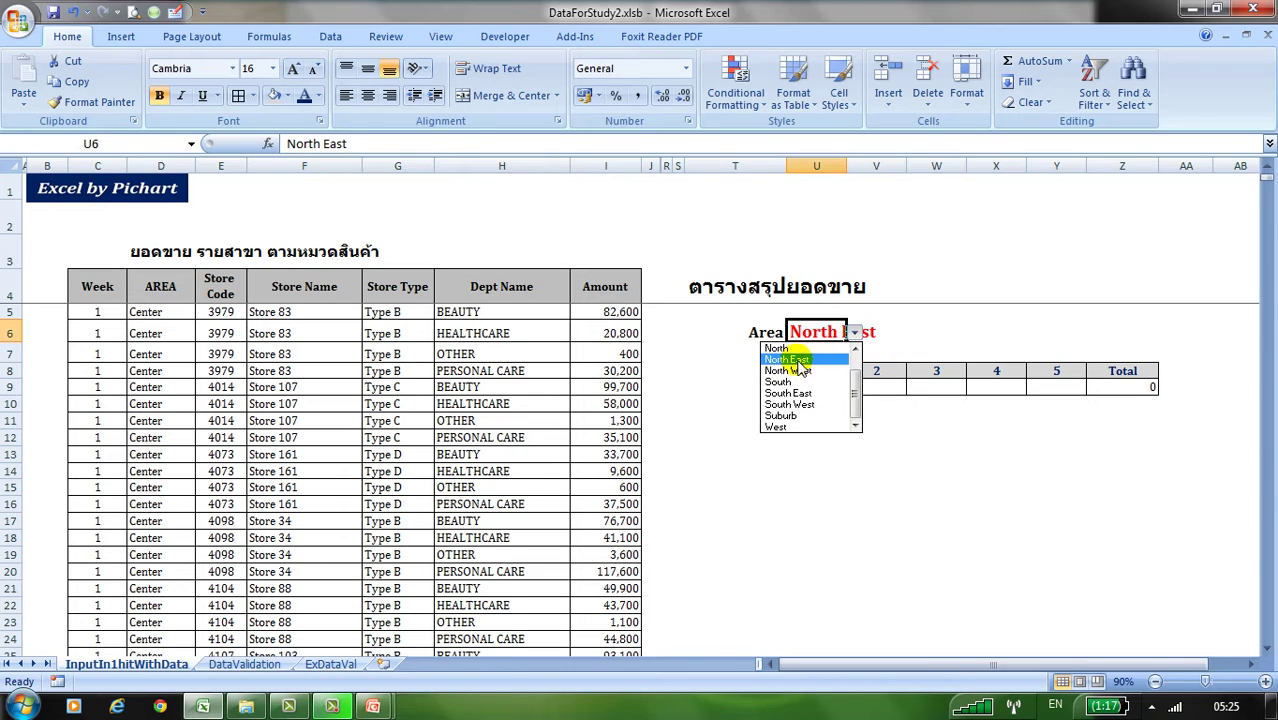
{"action": "left_click", "coordinate": [780, 348]}
- Start a SUMIFS in U9 with the Amount column I:I as sum range
{"action": "left_click_drag", "start_coordinate": [813, 392], "coordinate": [1040, 395]}
{"action": "left_click", "coordinate": [835, 389]}
{"action": "type", "text": "="}
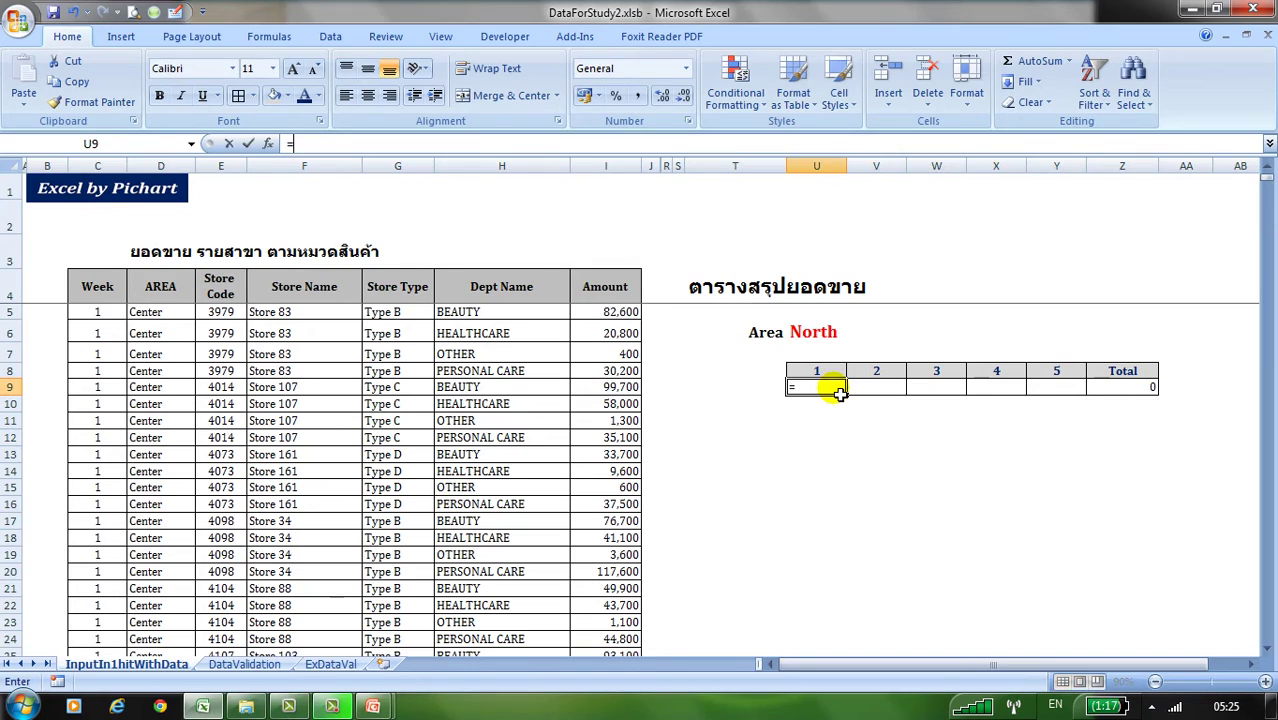
{"action": "type", "text": "s"}
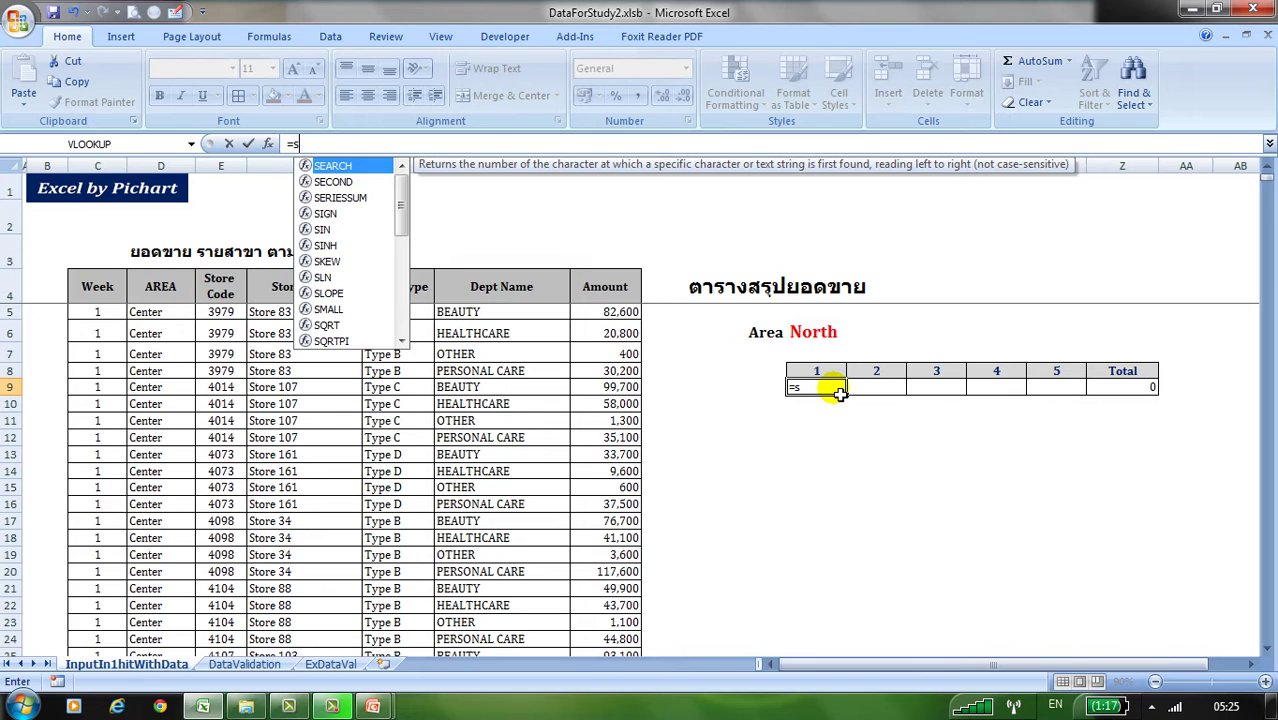
{"action": "type", "text": "u"}
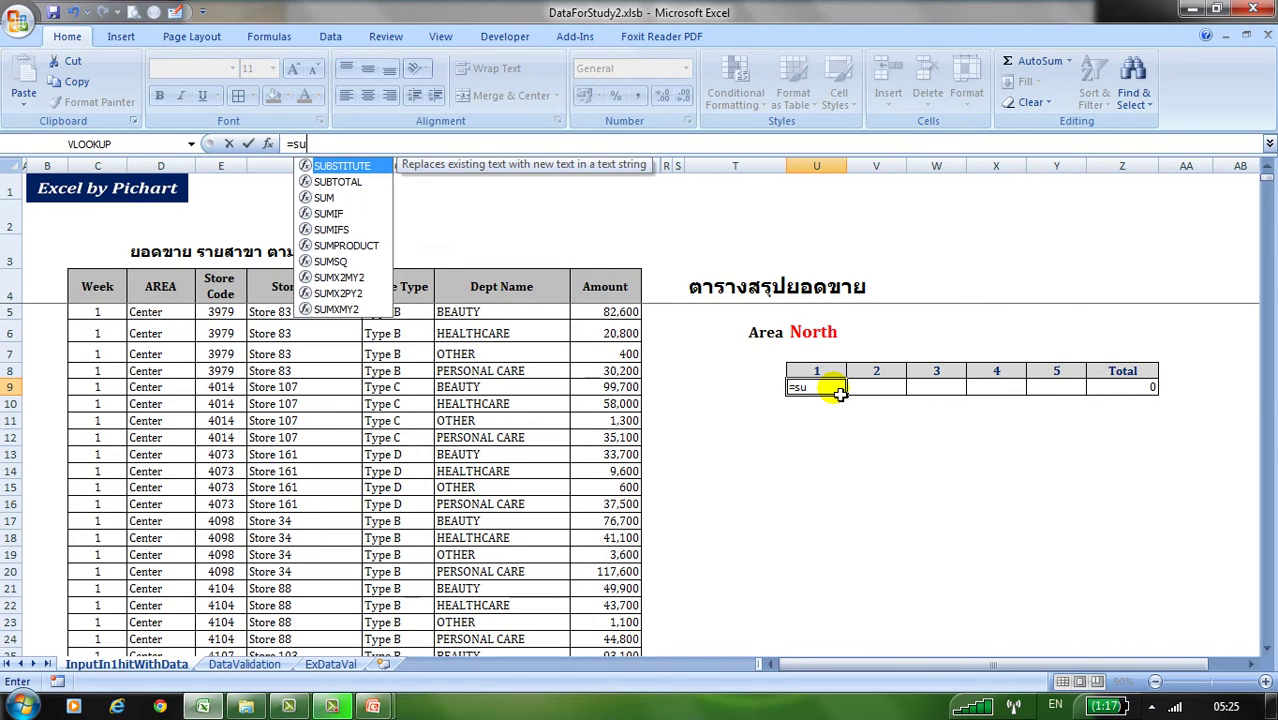
{"action": "type", "text": "m"}
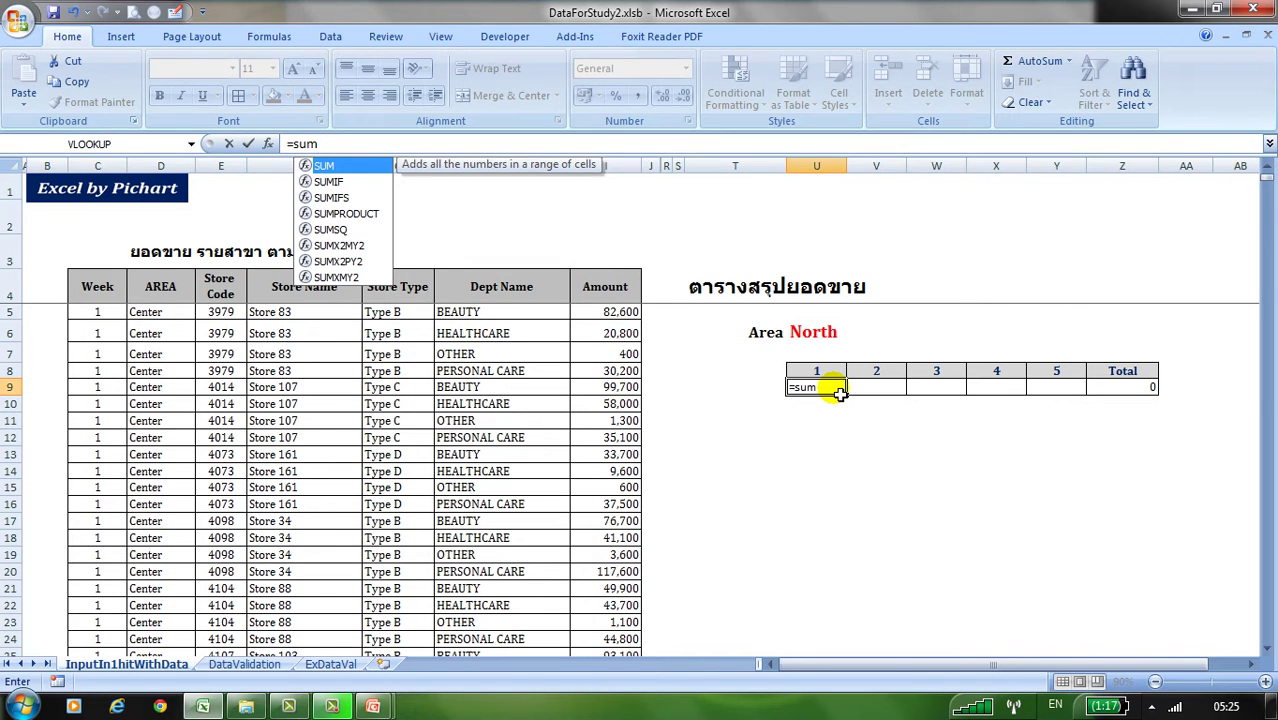
{"action": "type", "text": "if"}
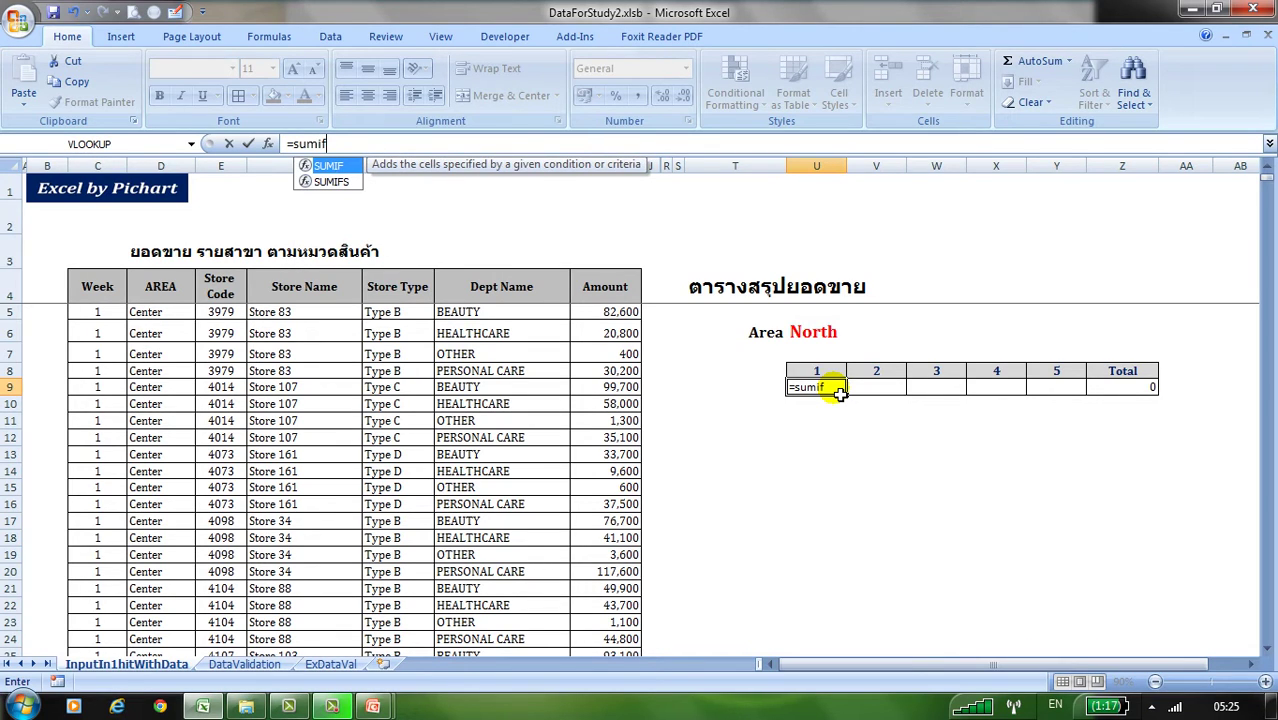
{"action": "type", "text": "s"}
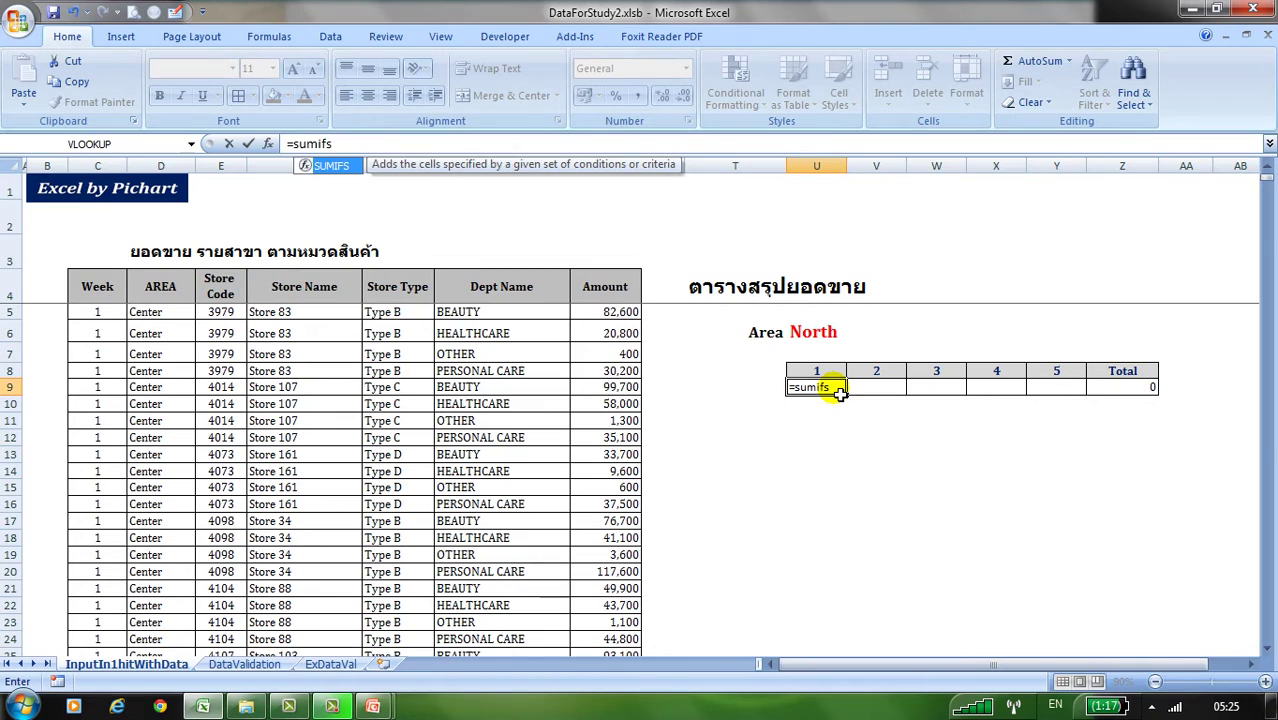
{"action": "type", "text": "("}
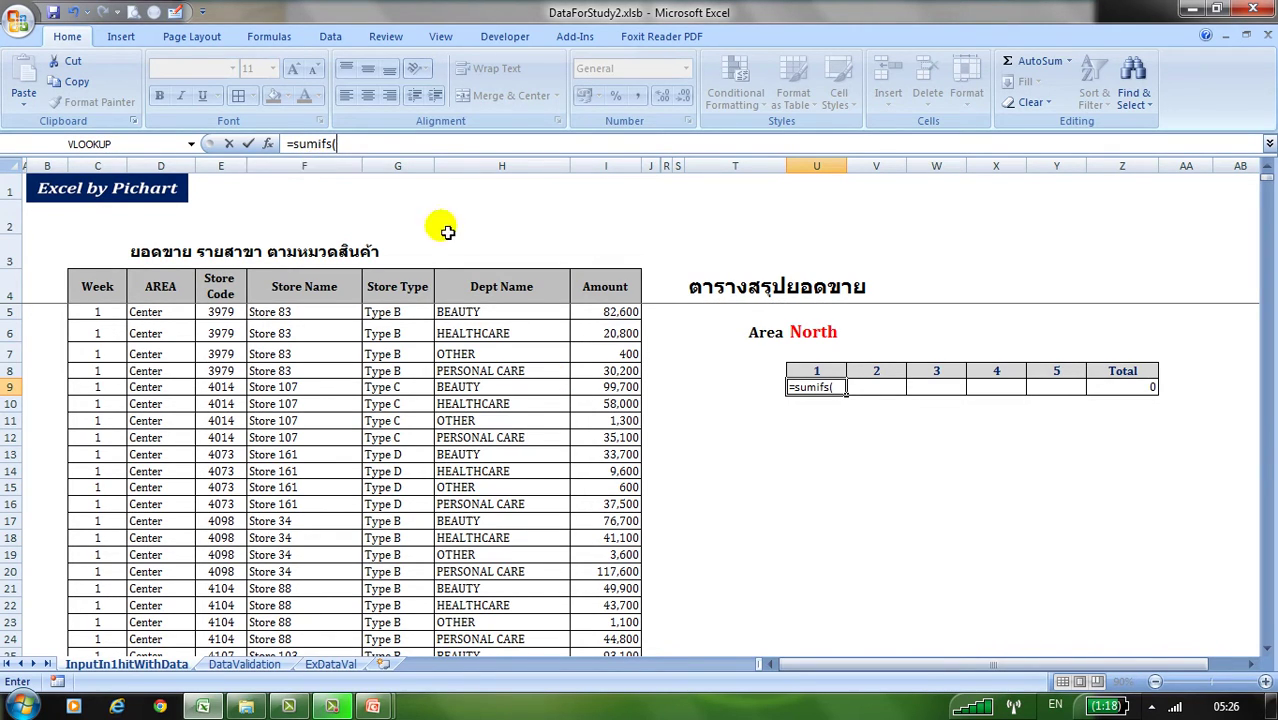
{"action": "left_click", "coordinate": [612, 167]}
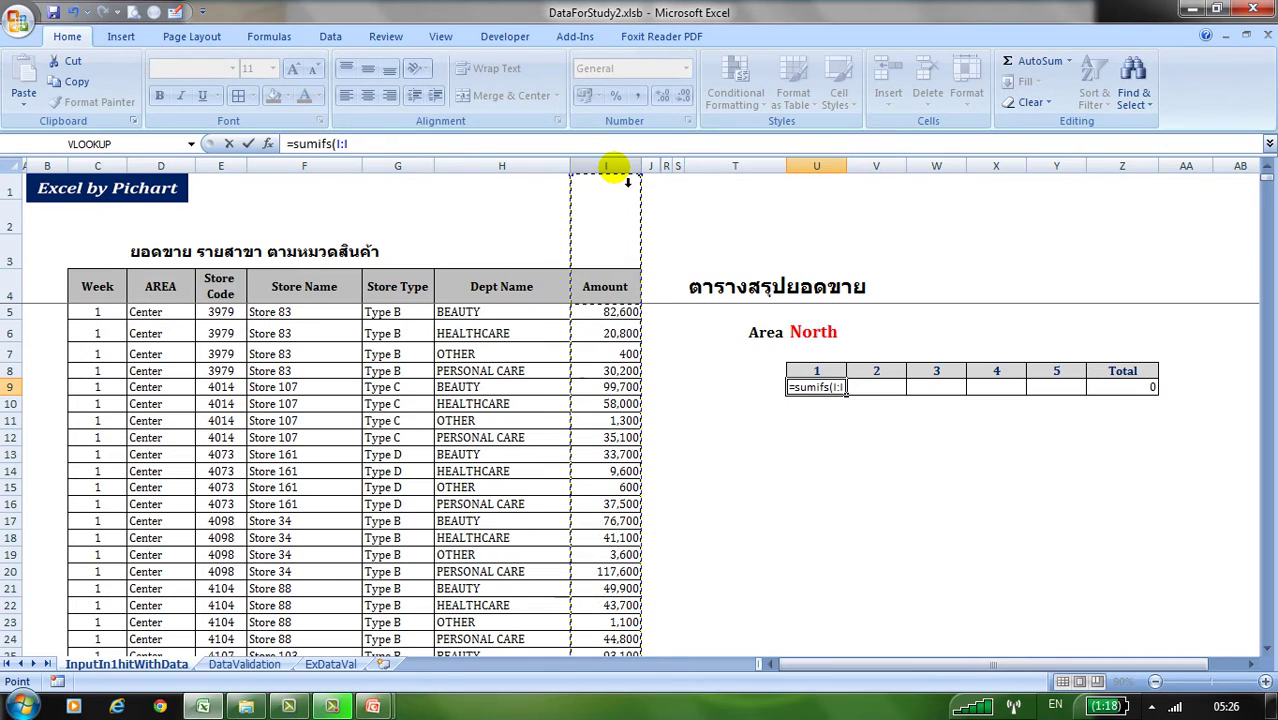
{"action": "type", "text": ","}
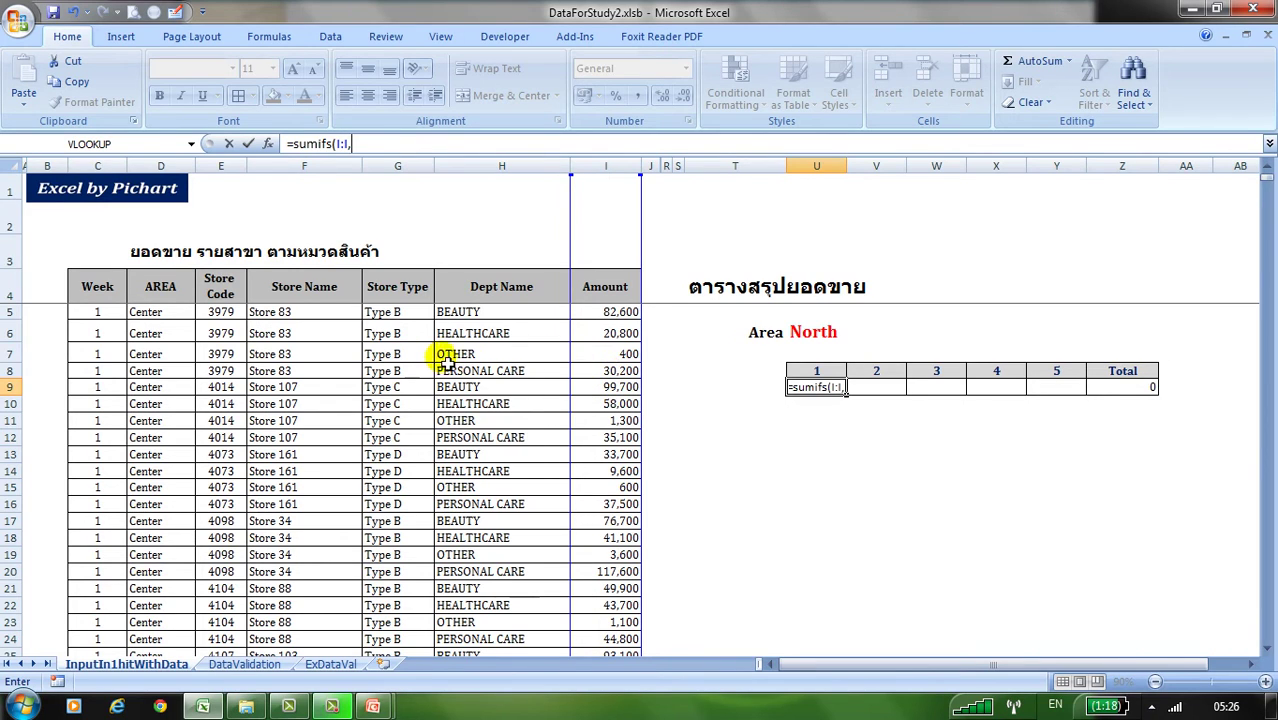
- Add criteria D:D matching U6 and C:C matching U8, giving 3556200 for week 1
{"action": "left_click", "coordinate": [186, 167]}
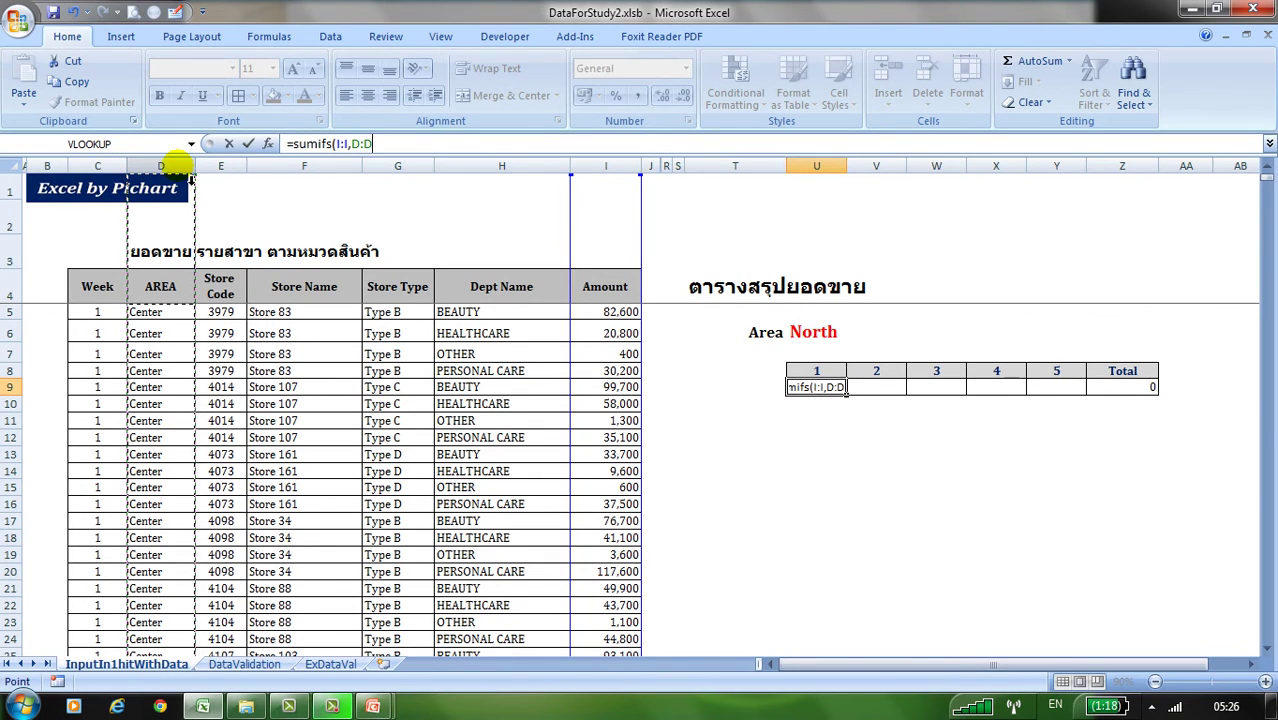
{"action": "type", "text": ","}
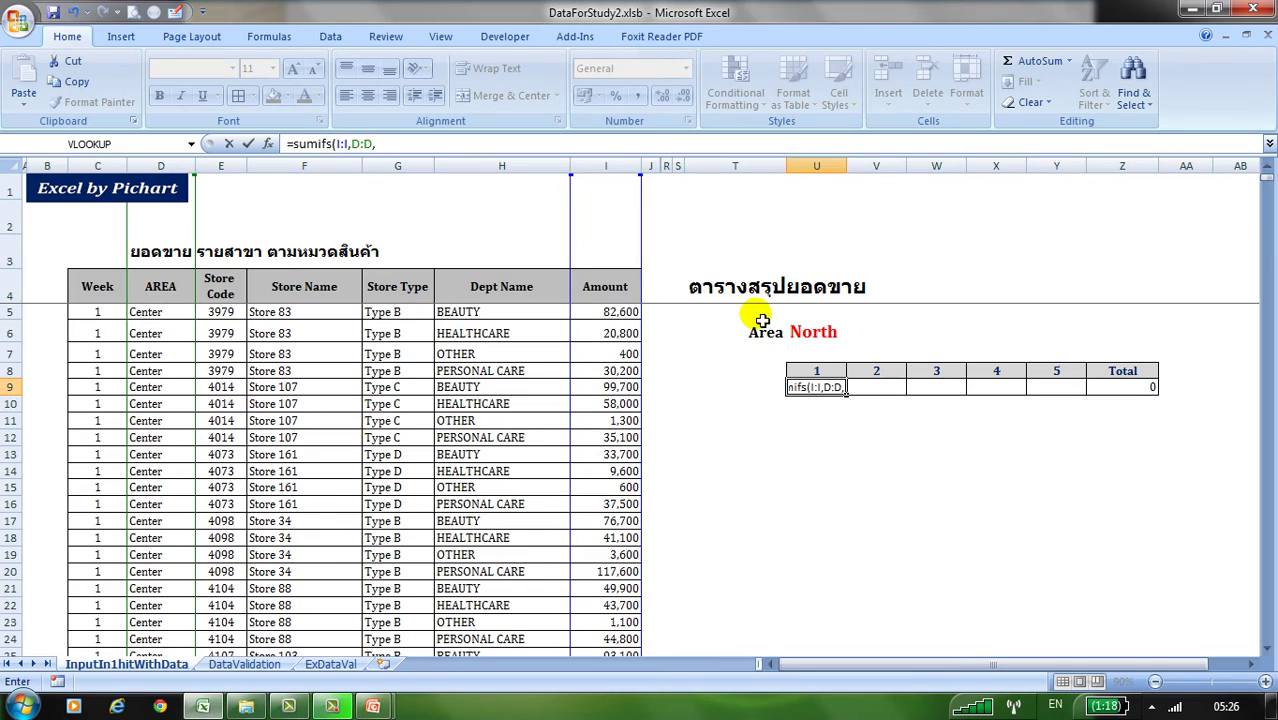
{"action": "left_click", "coordinate": [837, 334]}
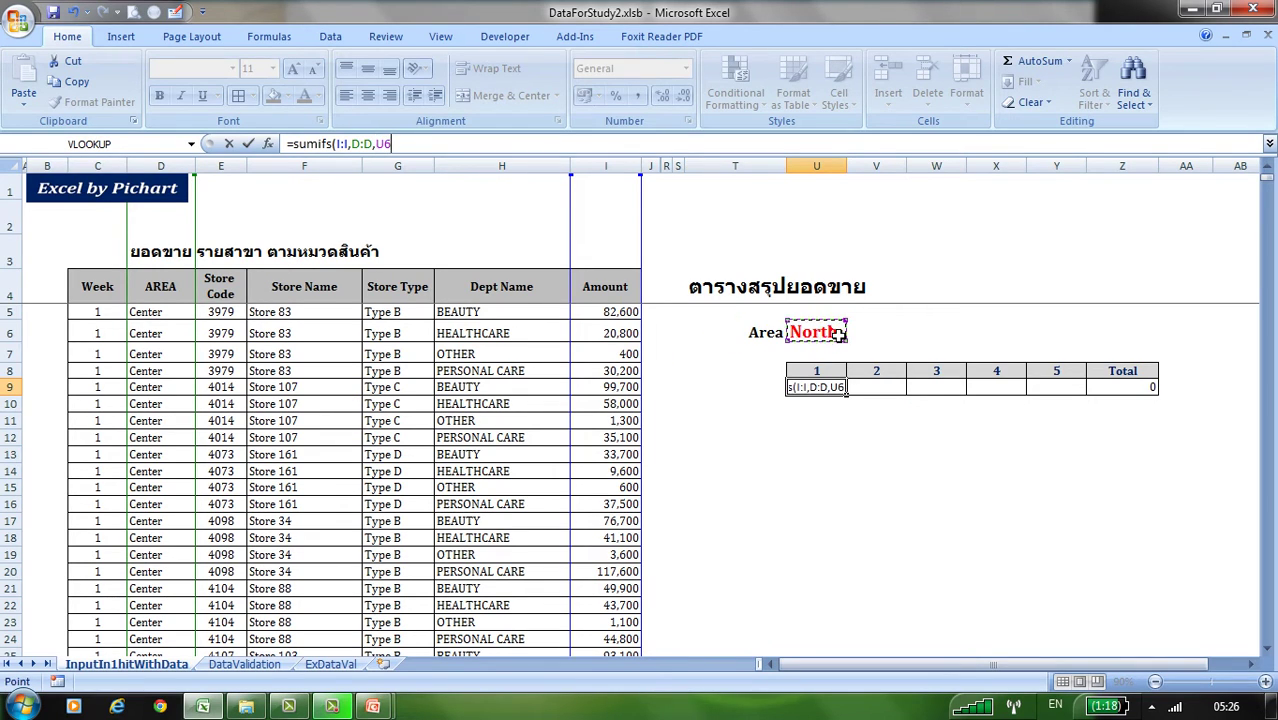
{"action": "type", "text": ","}
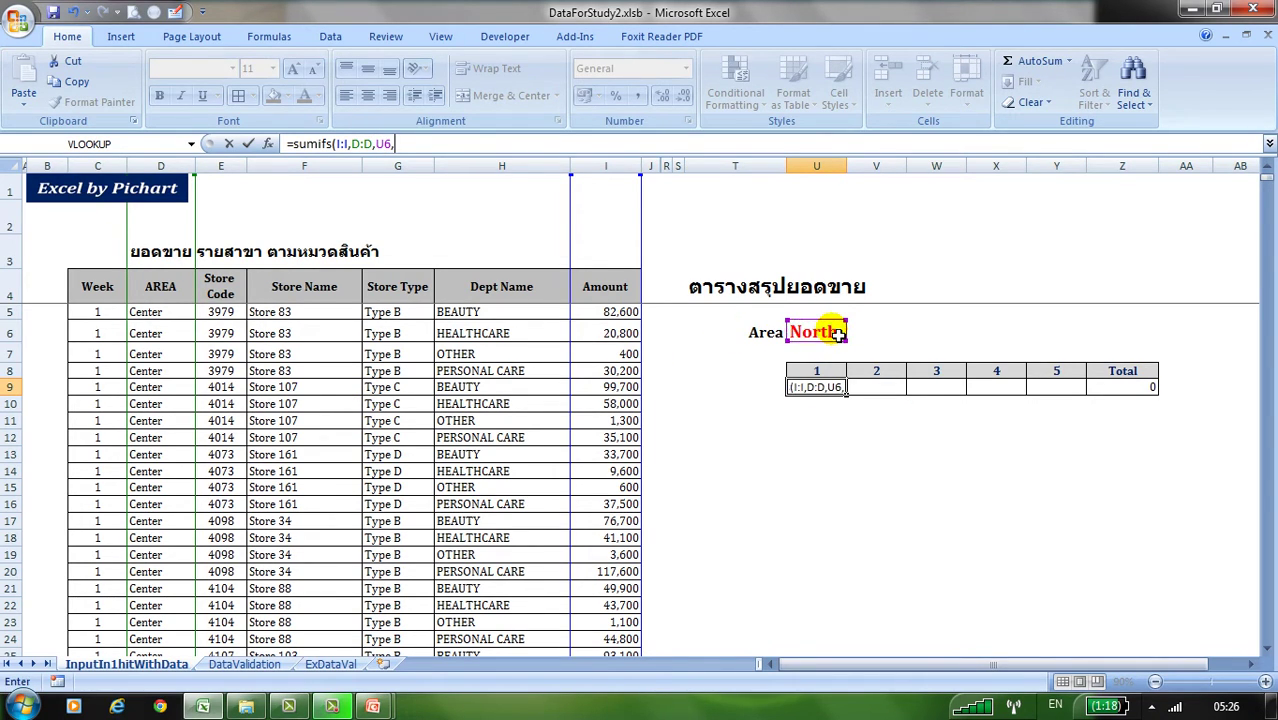
{"action": "left_click", "coordinate": [108, 168]}
{"action": "type", "text": ","}
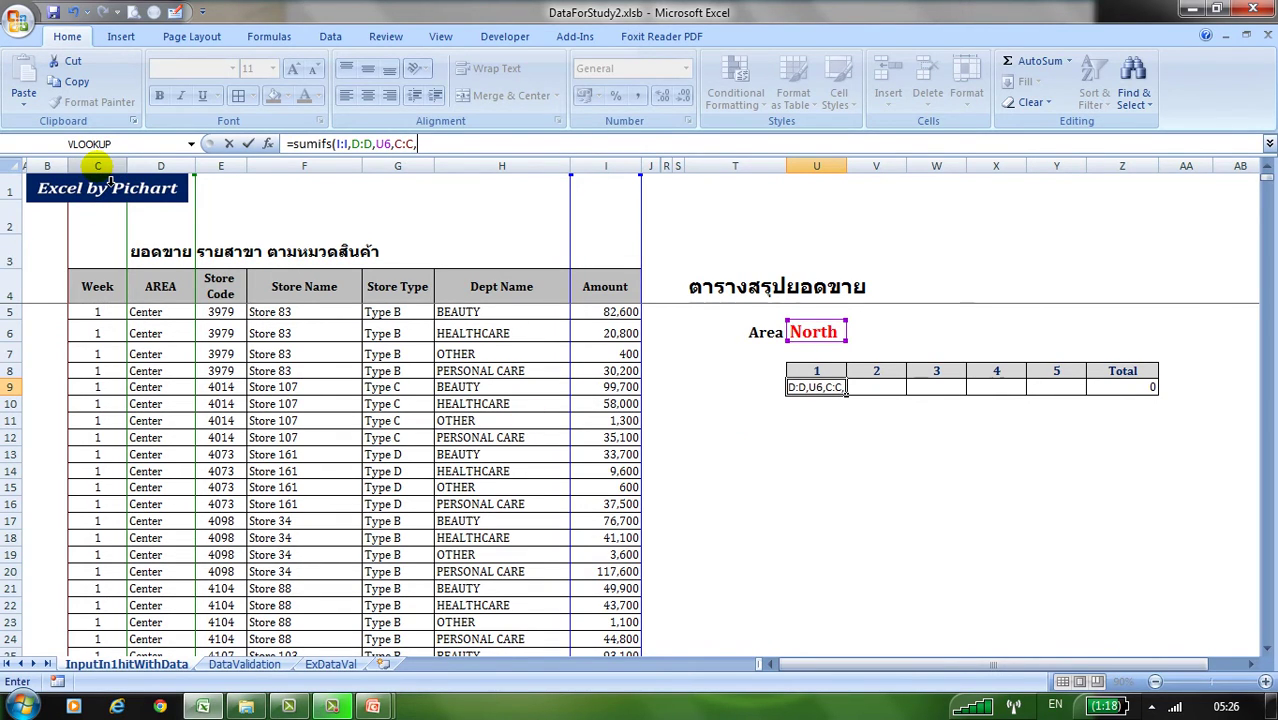
{"action": "left_click", "coordinate": [826, 375]}
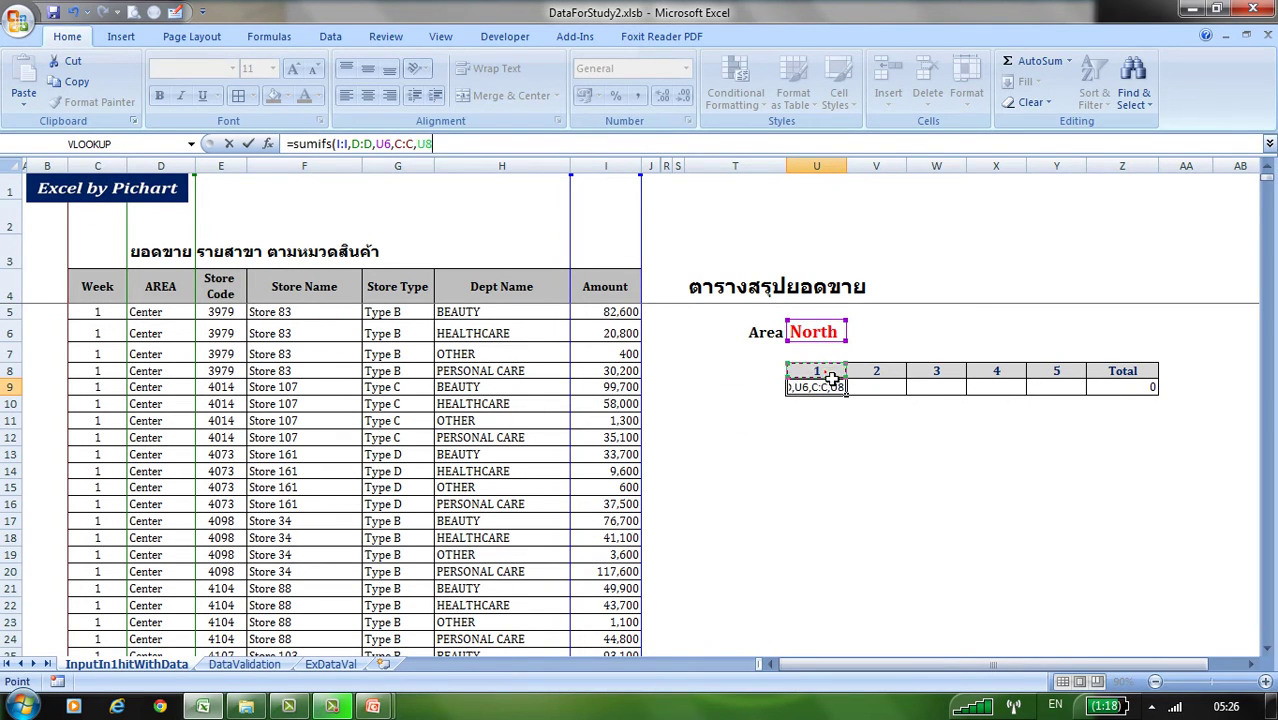
{"action": "type", "text": ")"}
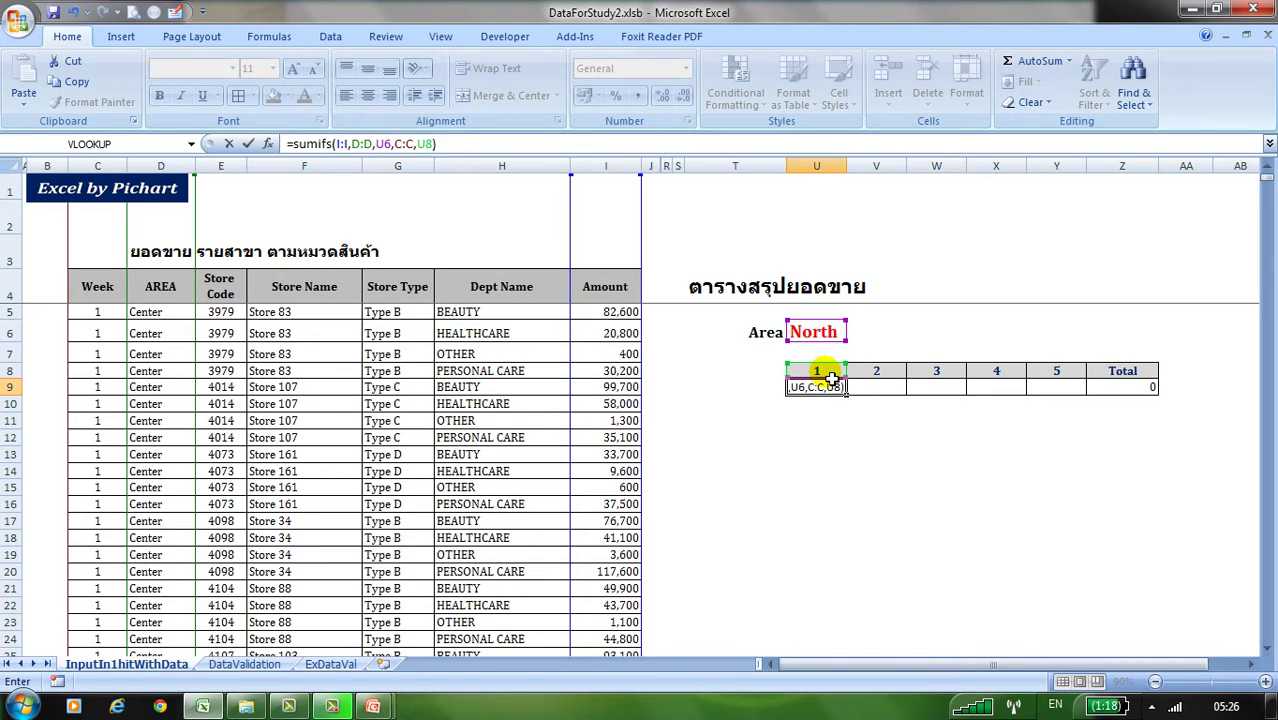
{"action": "key", "text": "ctrl+Return"}
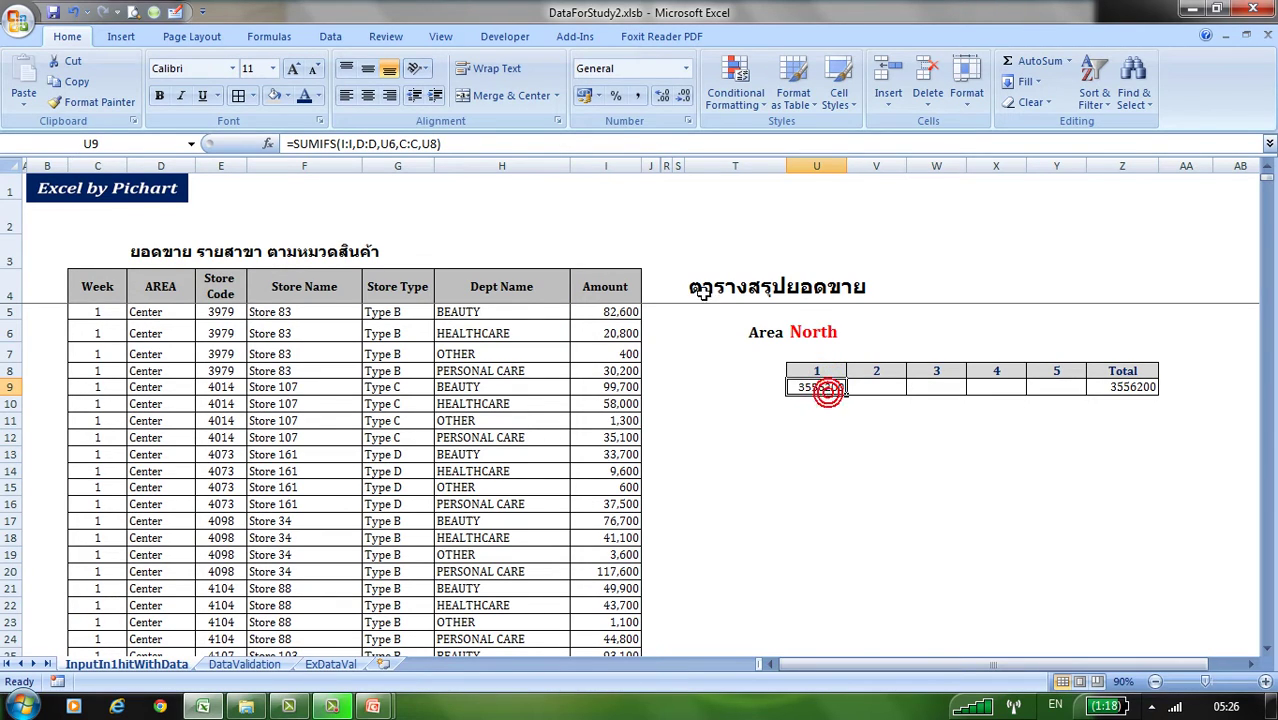
- Format week 1 in U9 with thousands separators and no decimals, and widen column U
{"action": "left_click", "coordinate": [637, 93]}
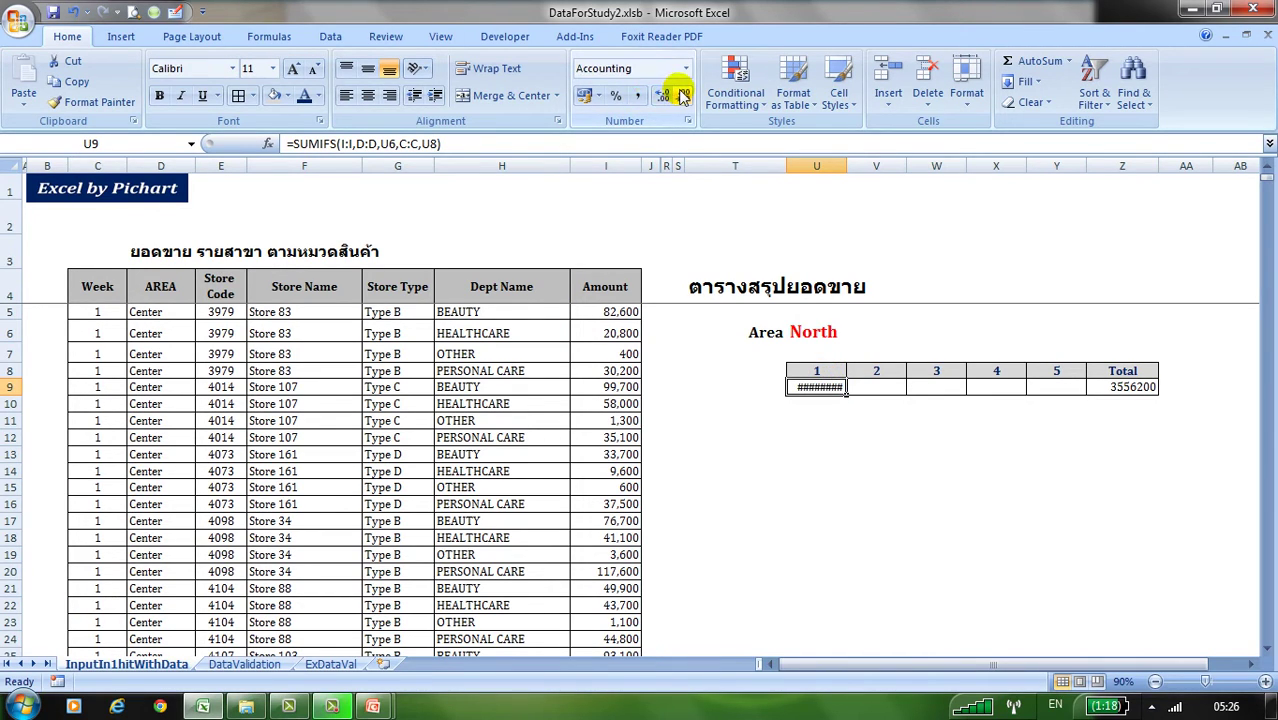
{"action": "left_click", "coordinate": [683, 95]}
{"action": "left_click_drag", "start_coordinate": [846, 168], "coordinate": [860, 170]}
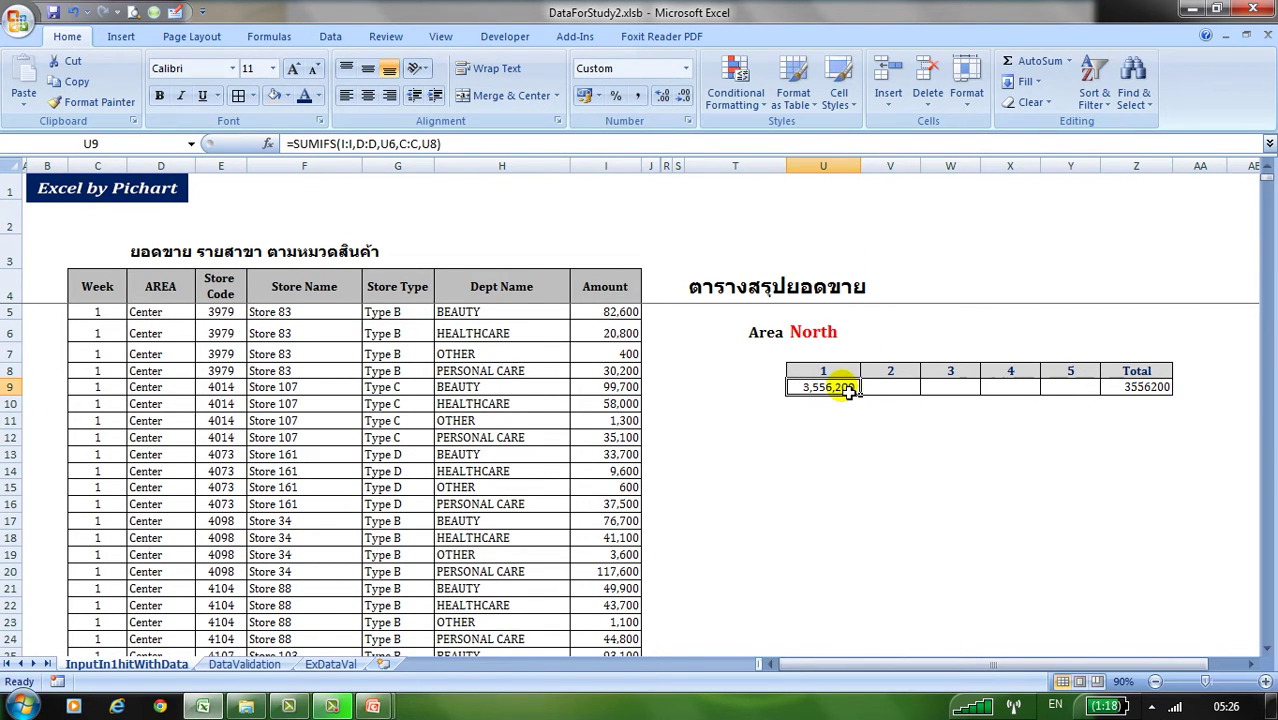
{"action": "left_click_drag", "start_coordinate": [825, 166], "coordinate": [1128, 166]}
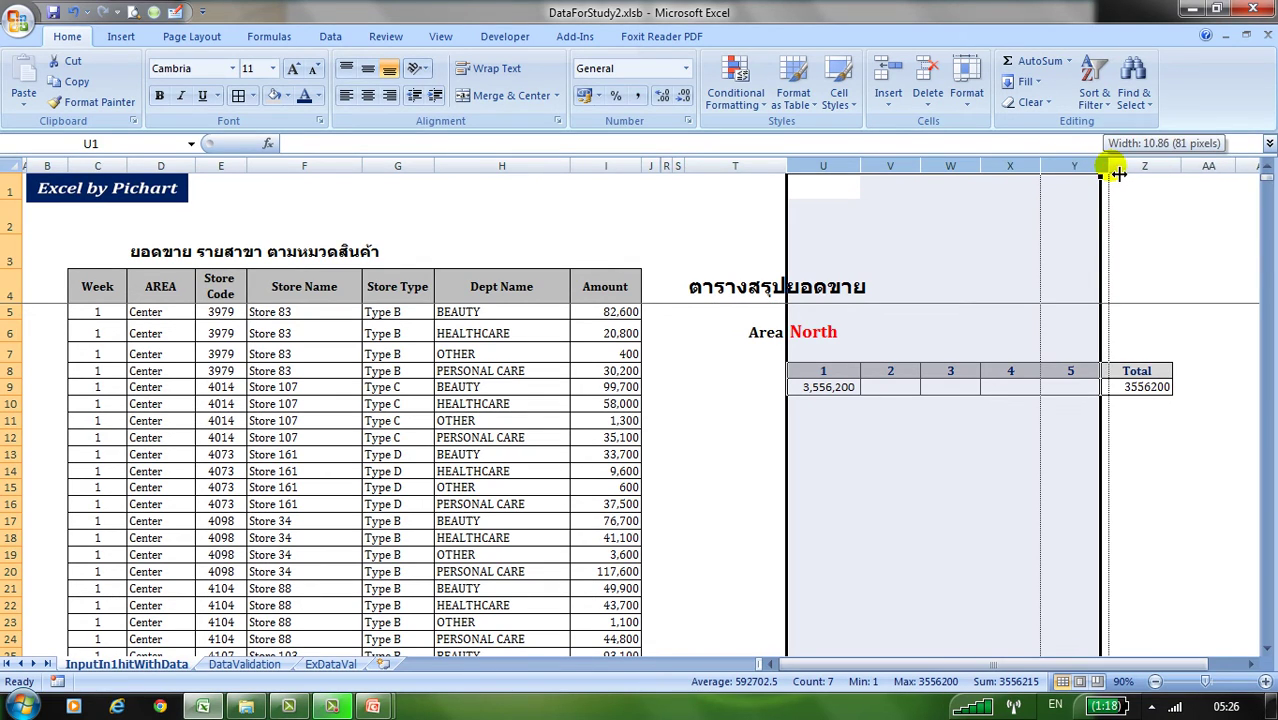
{"action": "left_click", "coordinate": [849, 390]}
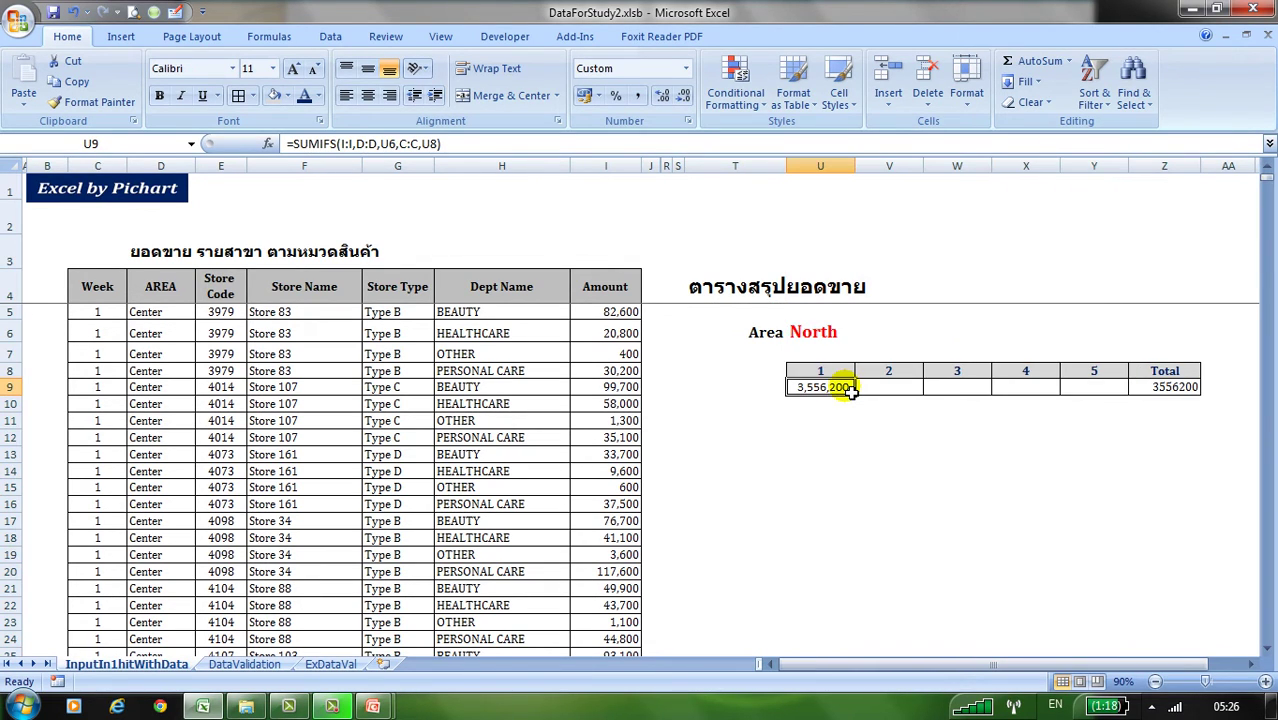
- Switch the Area to North East, then to South, so week 1 shows 8,103,000
{"action": "left_click", "coordinate": [835, 332]}
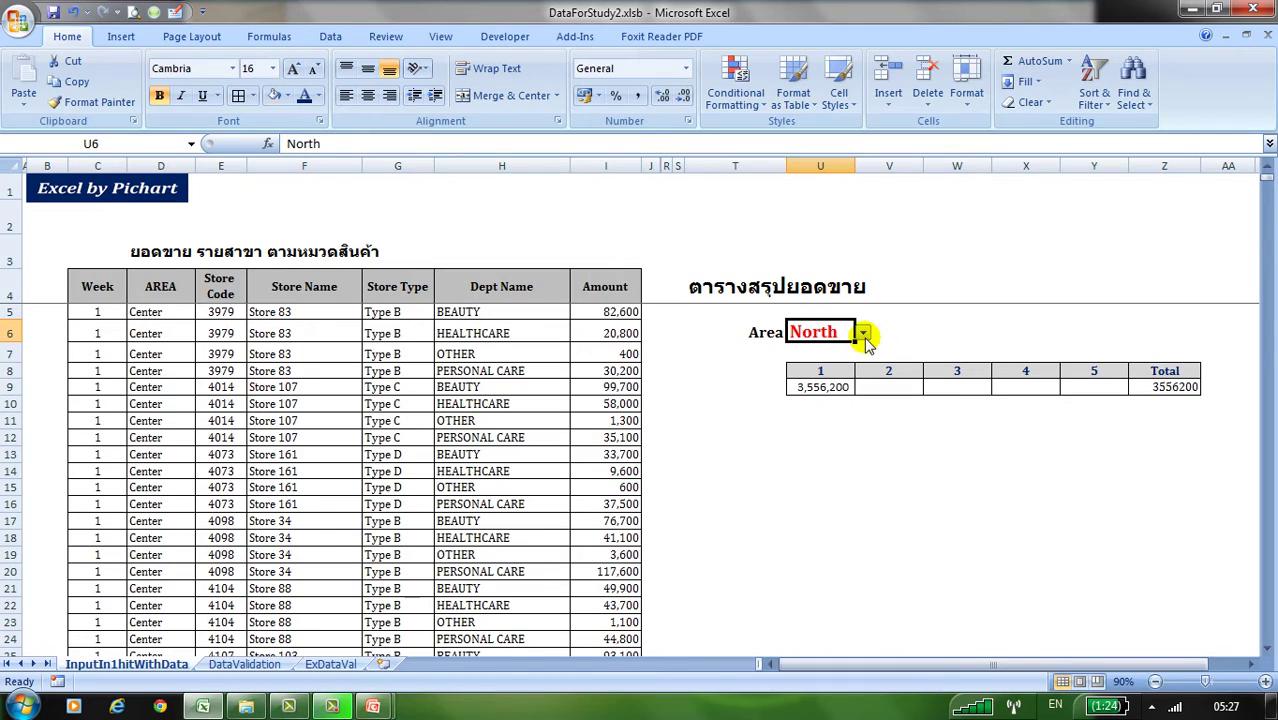
{"action": "left_click", "coordinate": [862, 335]}
{"action": "left_click", "coordinate": [840, 359]}
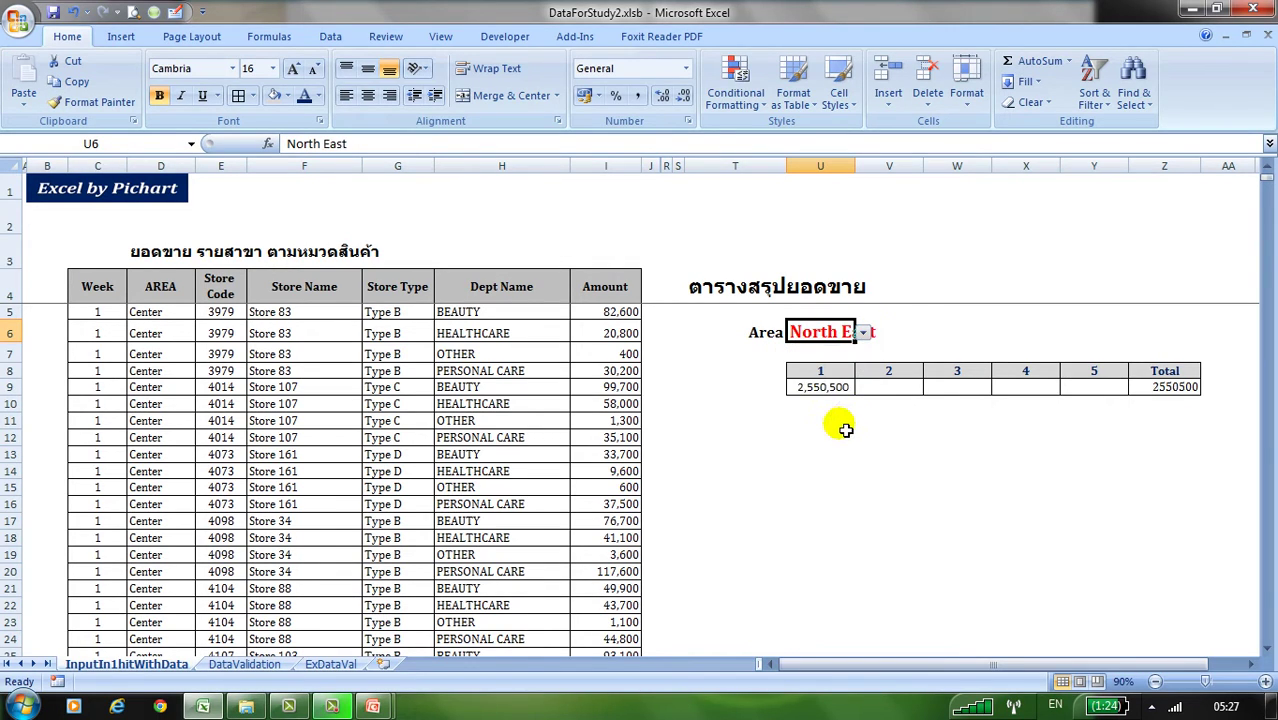
{"action": "left_click", "coordinate": [864, 336]}
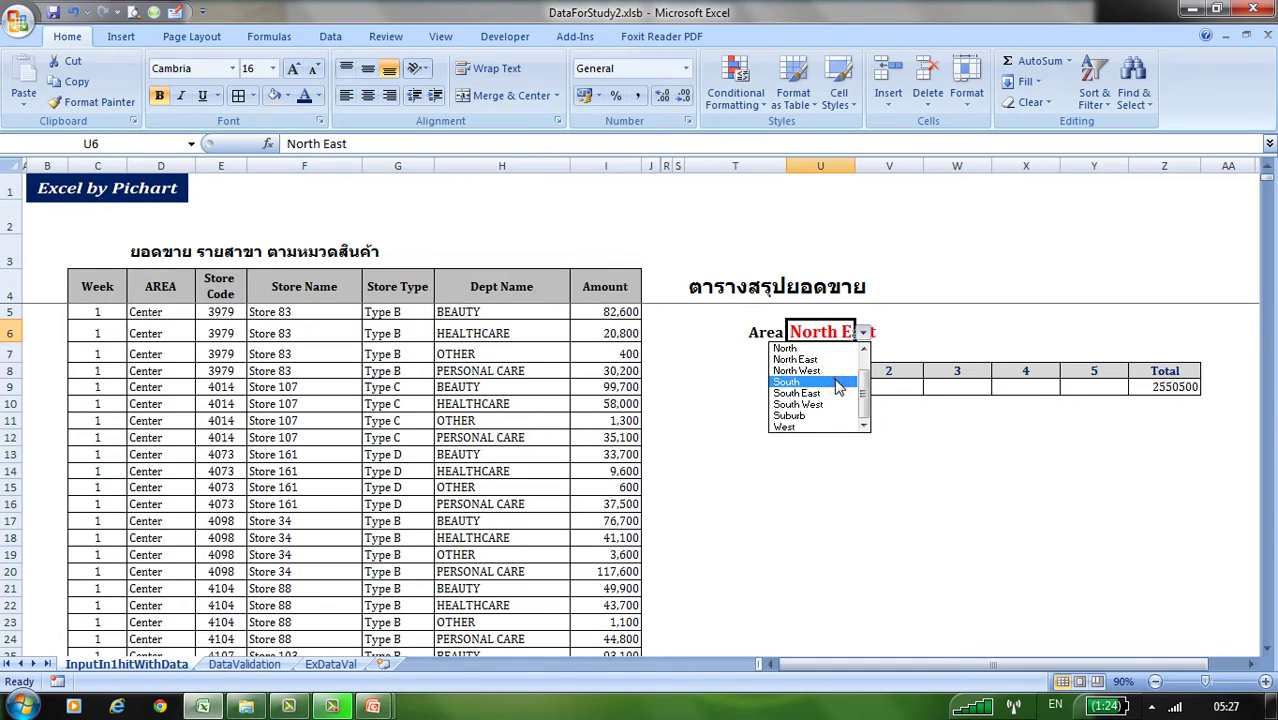
{"action": "left_click", "coordinate": [818, 382]}
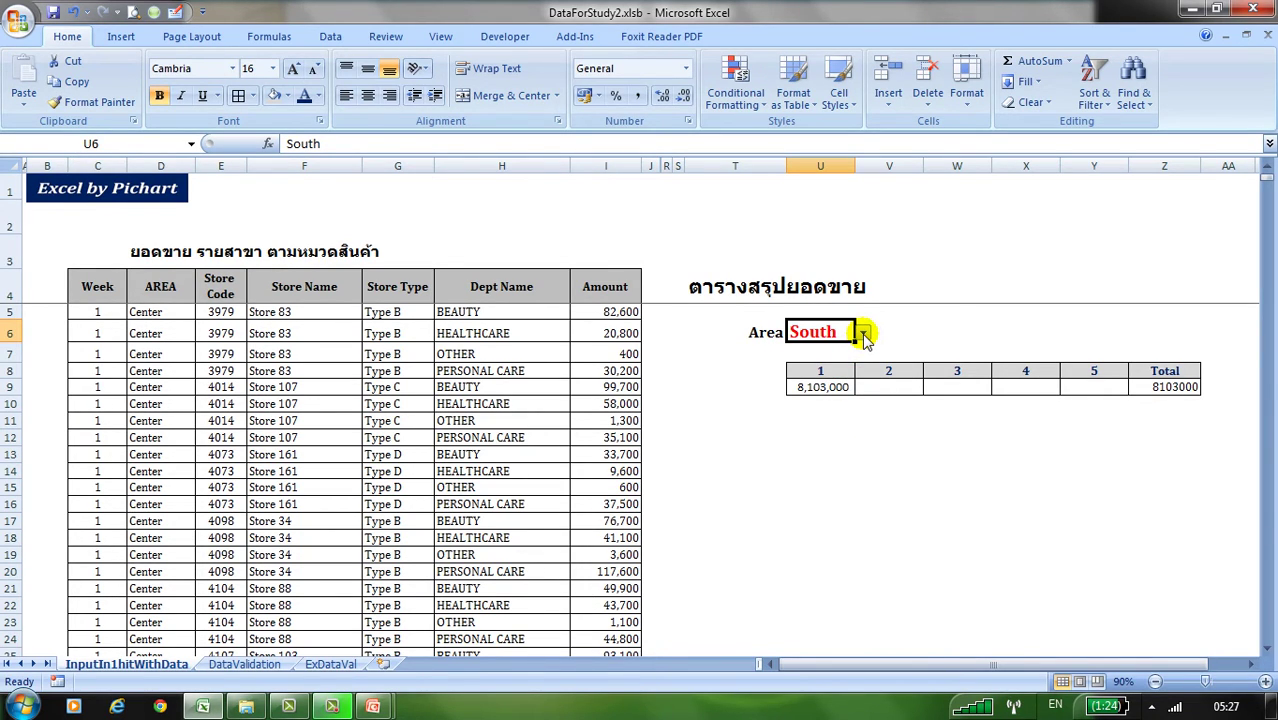
{"action": "left_click", "coordinate": [843, 390]}
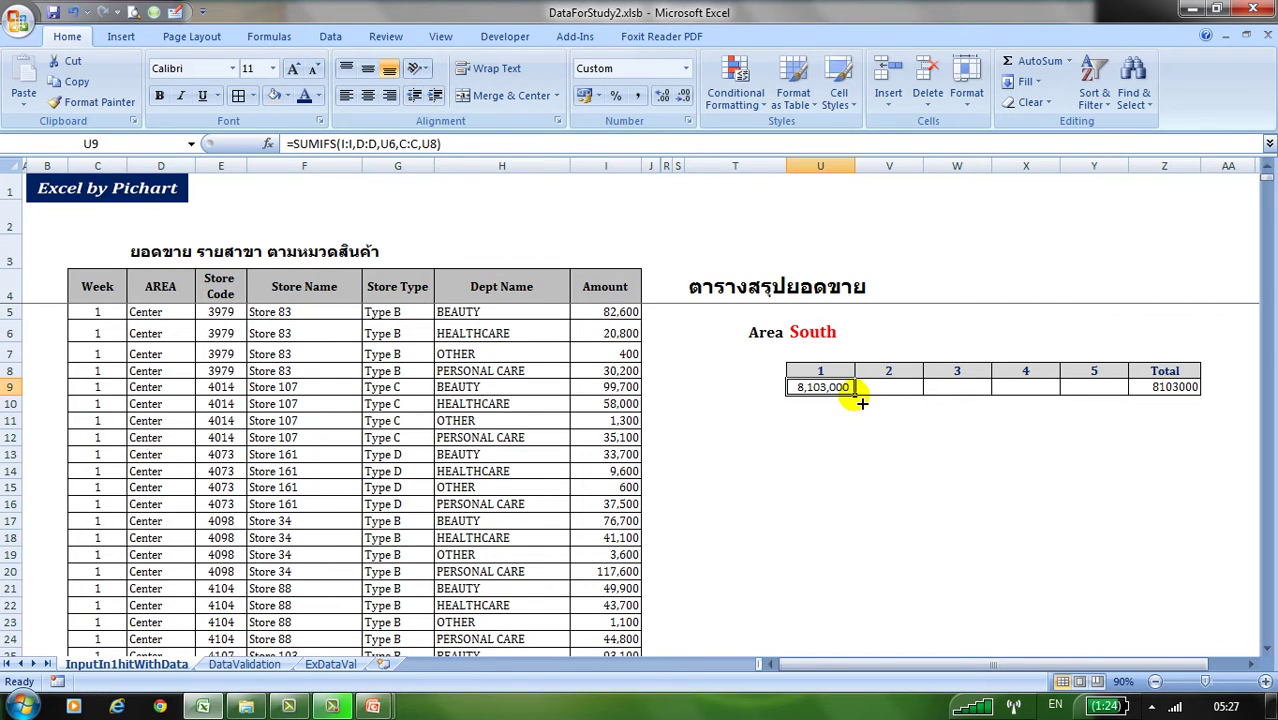
- Fill the week 1 SUMIFS across V9:Y9 and inspect the copies, which show dashes
{"action": "left_click_drag", "start_coordinate": [861, 402], "coordinate": [1106, 405]}
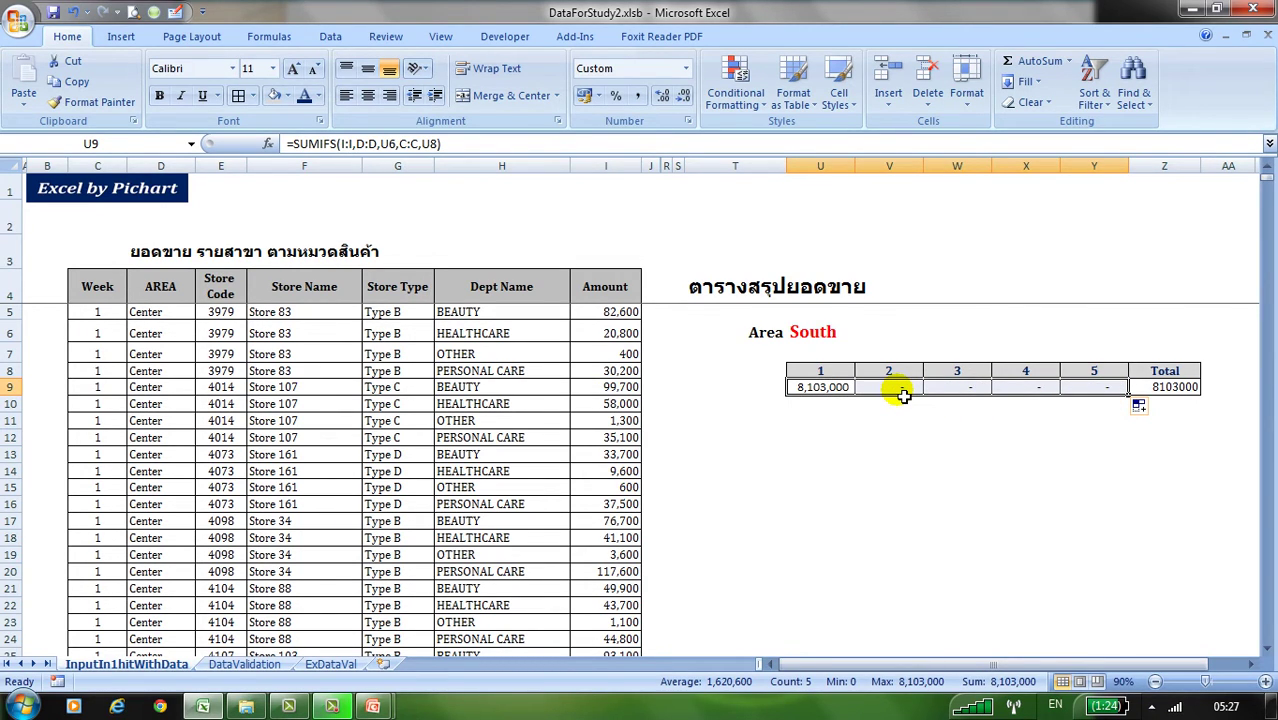
{"action": "left_click", "coordinate": [825, 389]}
{"action": "left_click", "coordinate": [902, 389]}
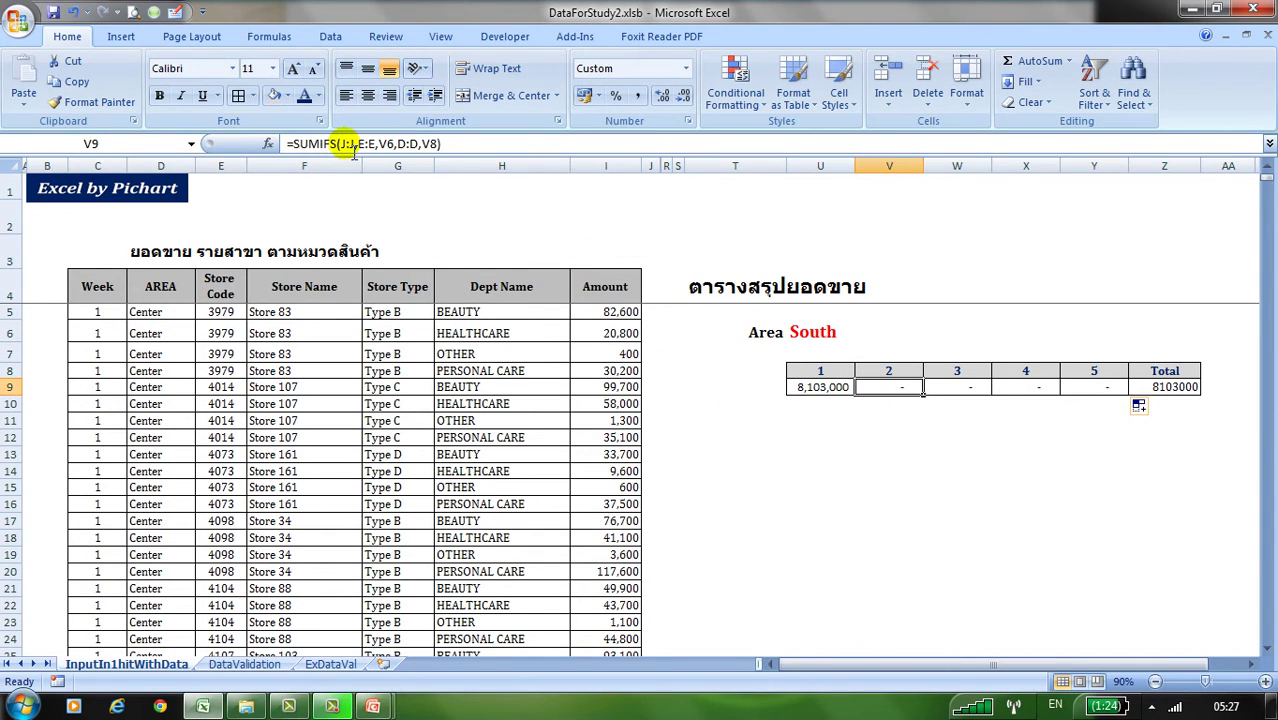
{"action": "left_click", "coordinate": [945, 389]}
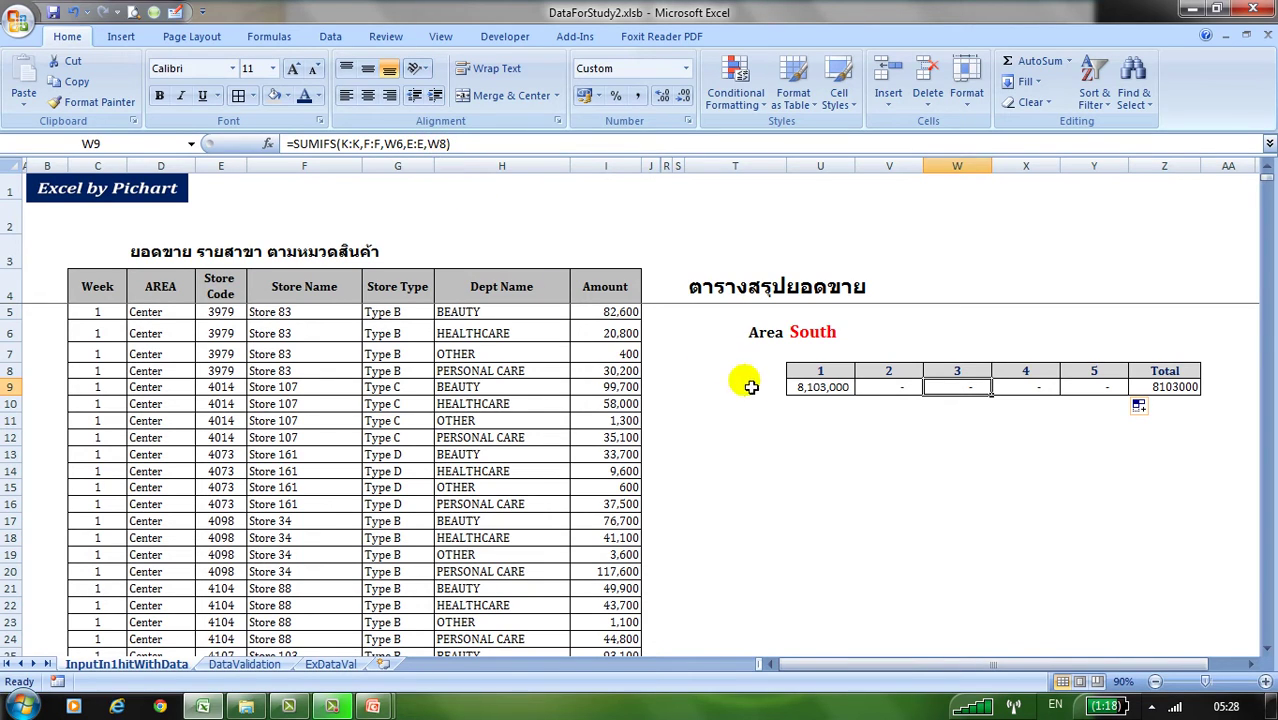
{"action": "left_click", "coordinate": [816, 392]}
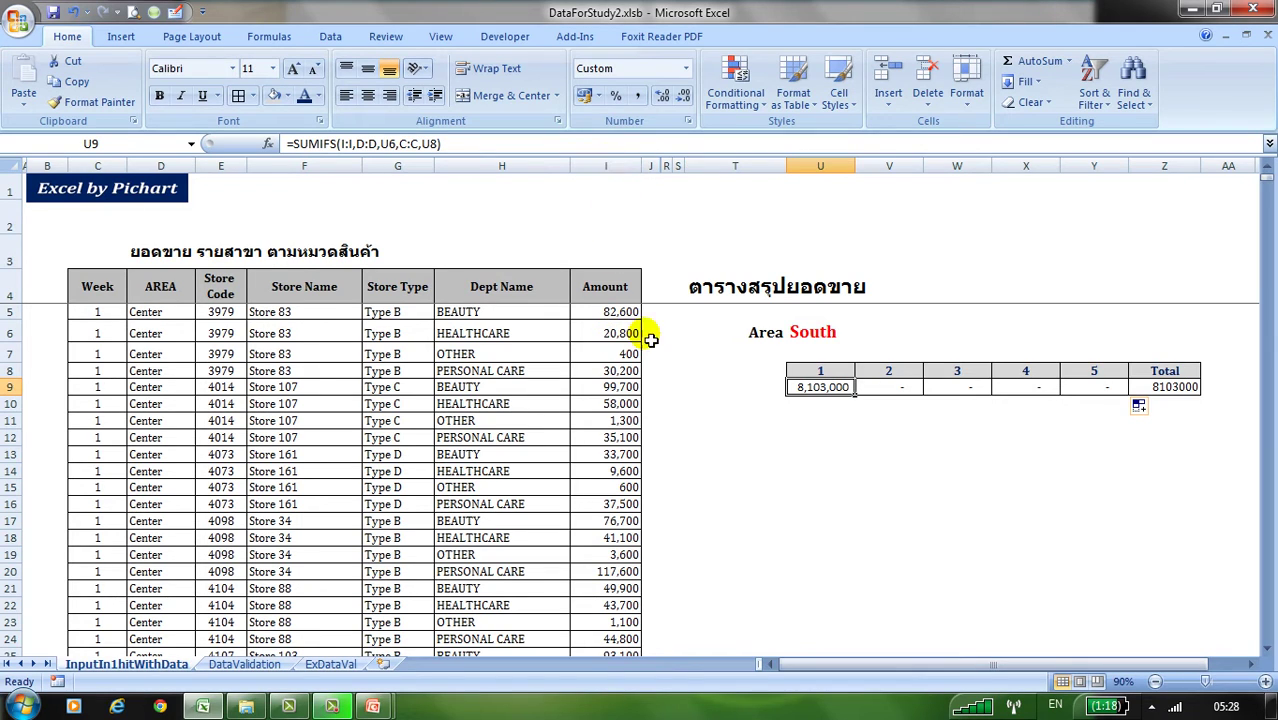
- Make the I:I and D:D ranges in the week 1 formula absolute with F4
{"action": "left_click", "coordinate": [358, 145]}
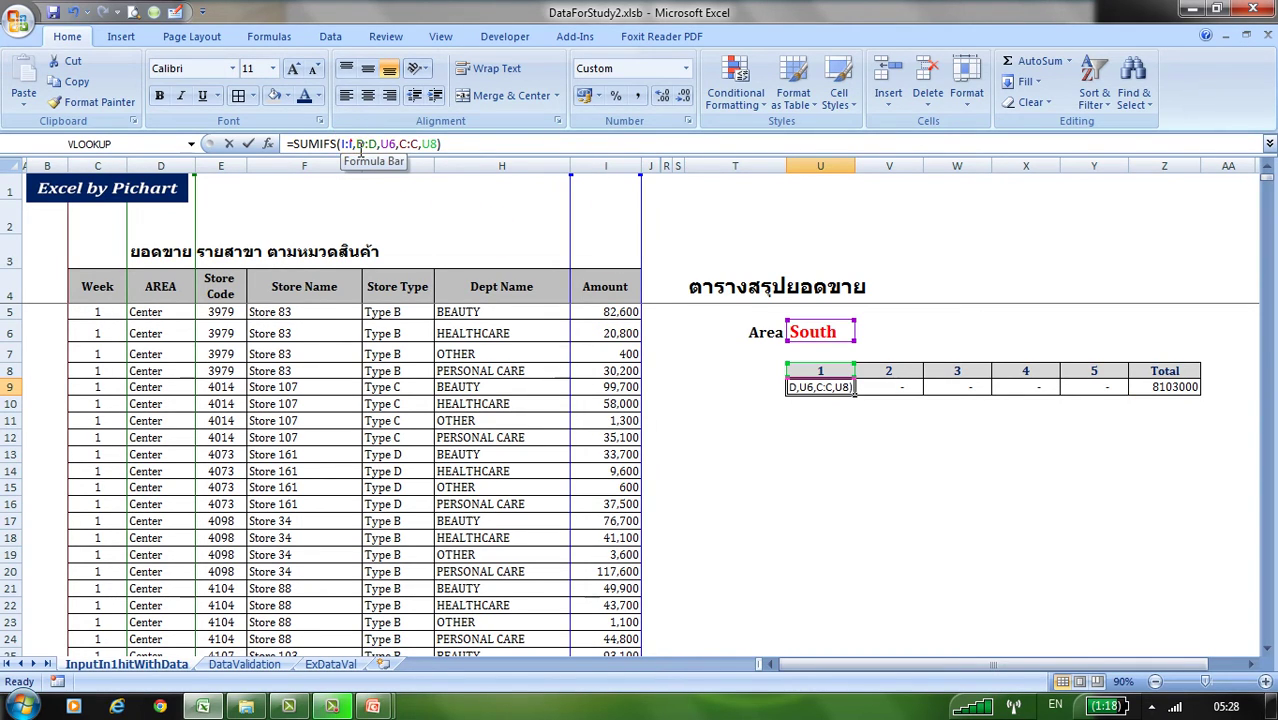
{"action": "left_click_drag", "start_coordinate": [341, 144], "coordinate": [354, 144]}
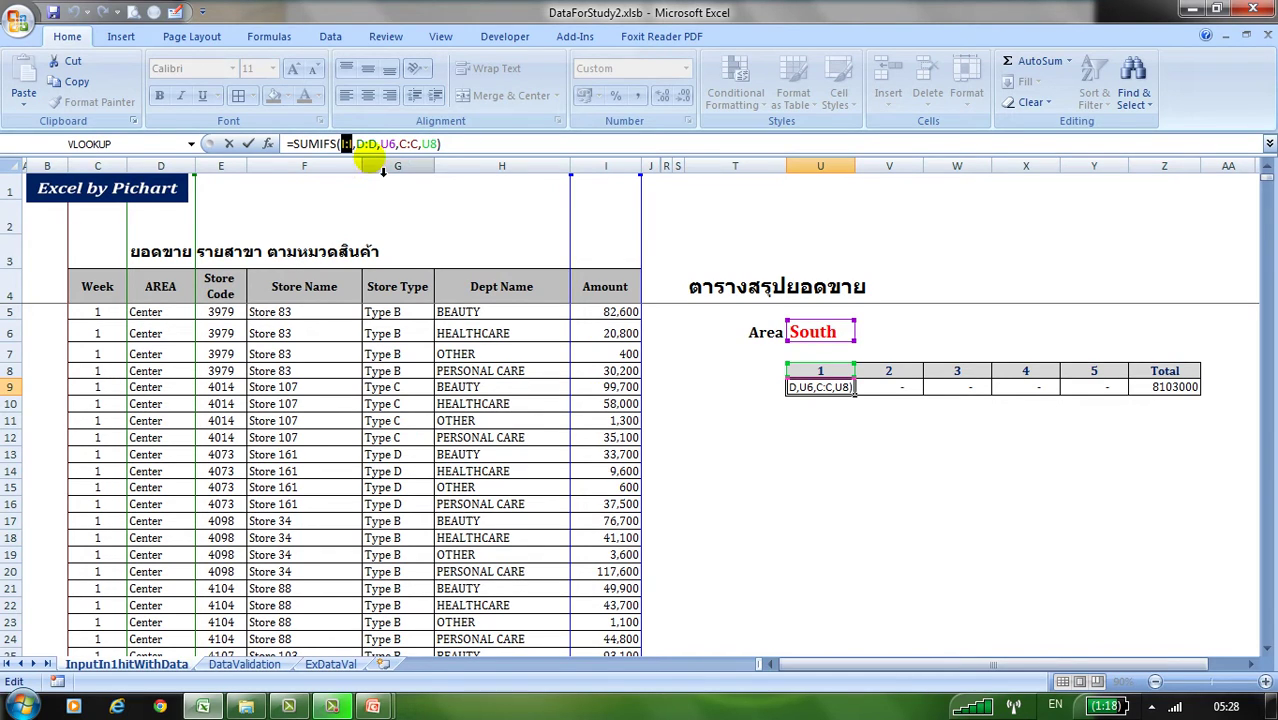
{"action": "key", "text": "F4"}
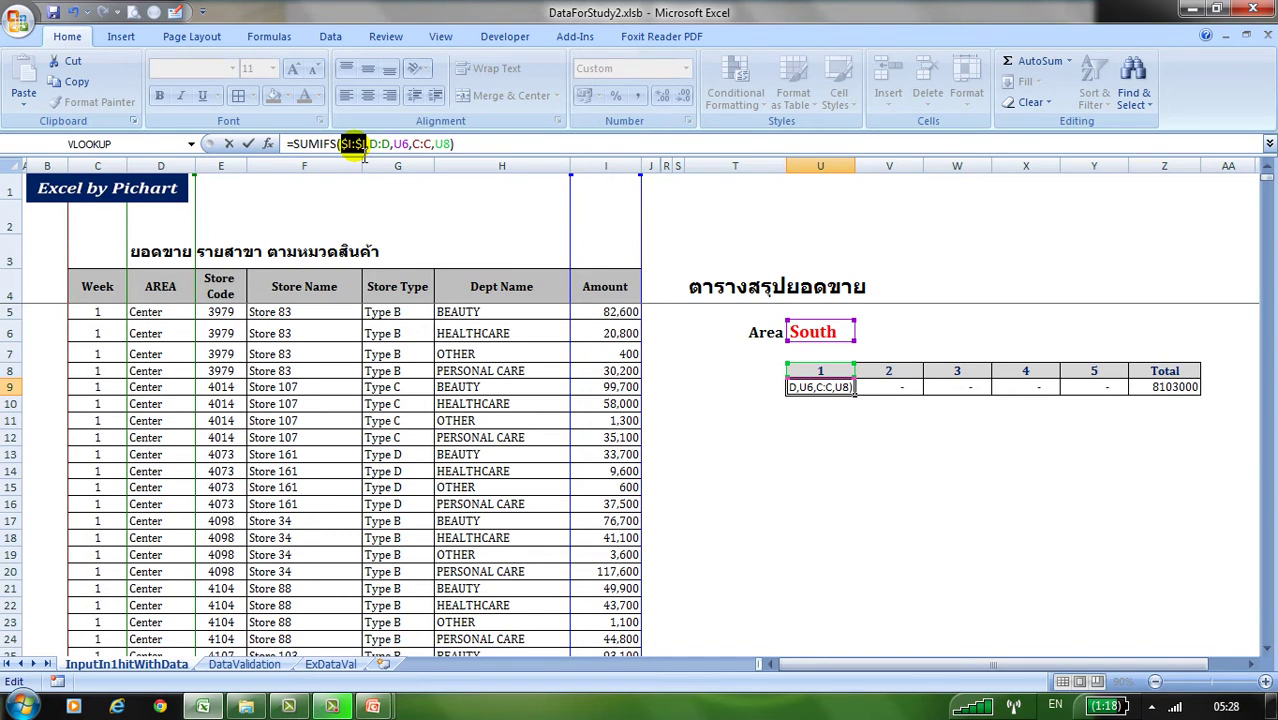
{"action": "left_click_drag", "start_coordinate": [369, 143], "coordinate": [393, 143]}
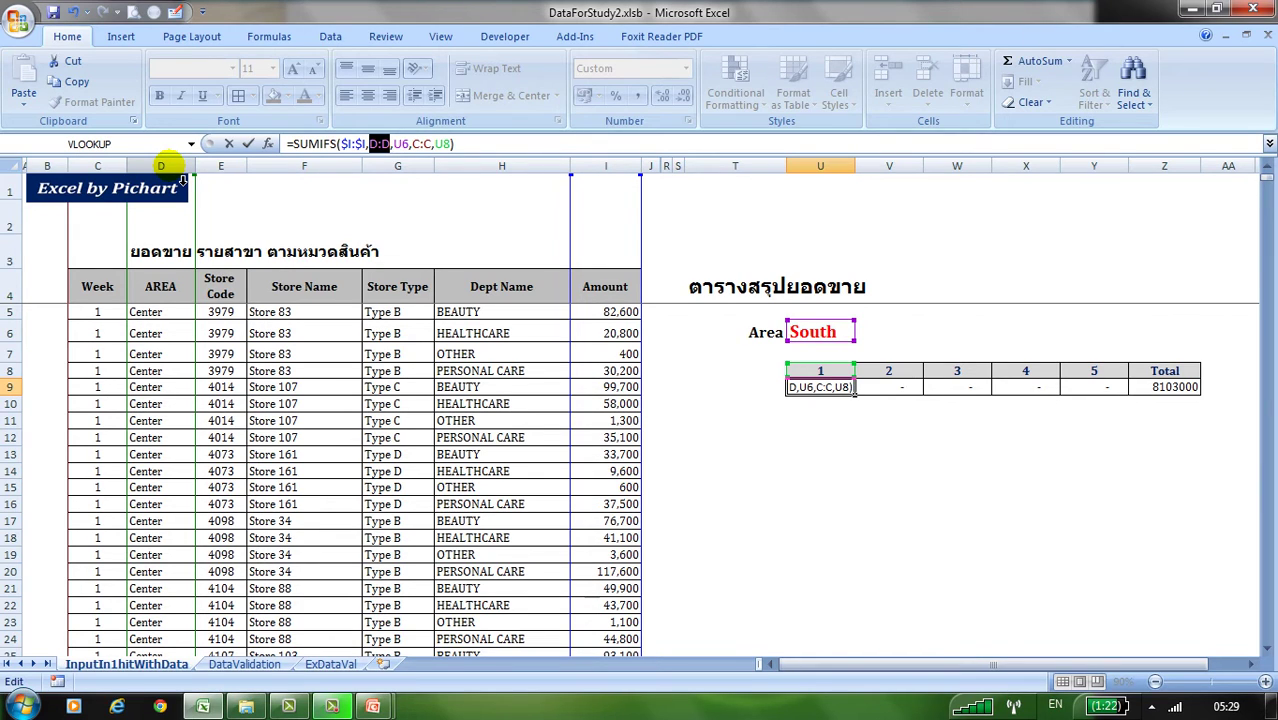
{"action": "key", "text": "F4"}
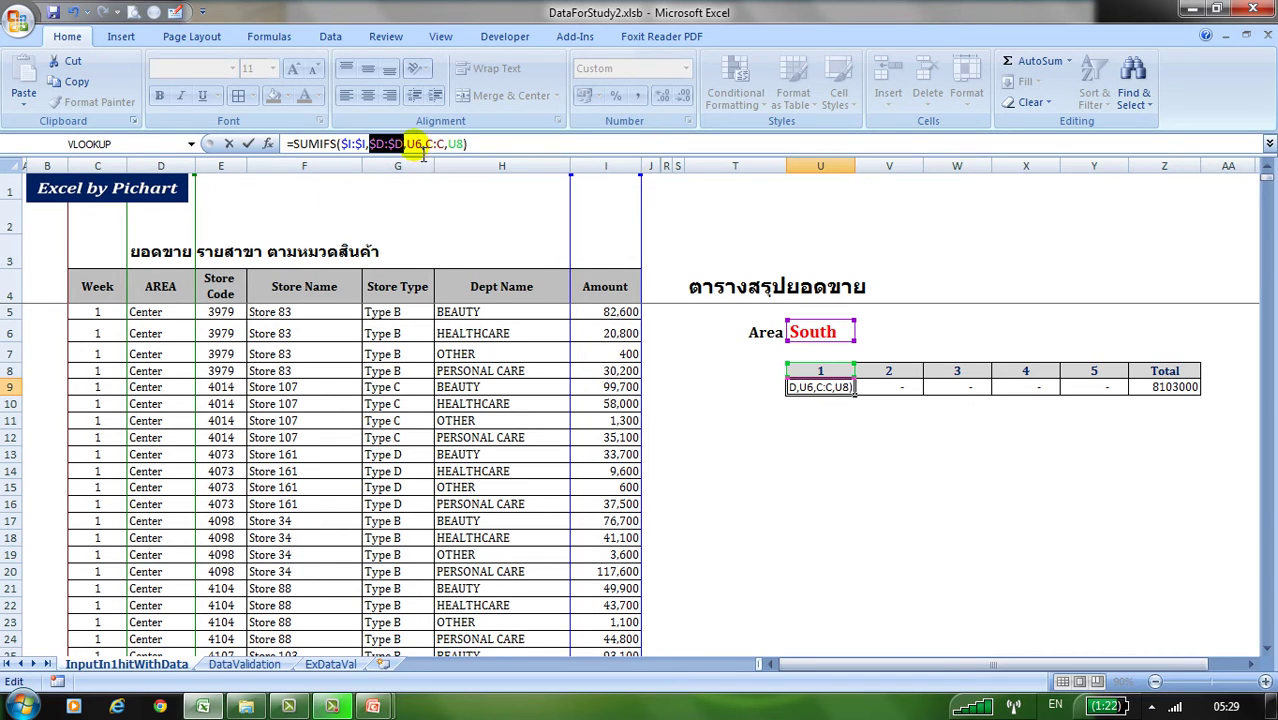
- Anchor U6 as $U$6, C:C as $C:$C and U8 as U$8, then commit
{"action": "left_click", "coordinate": [422, 149]}
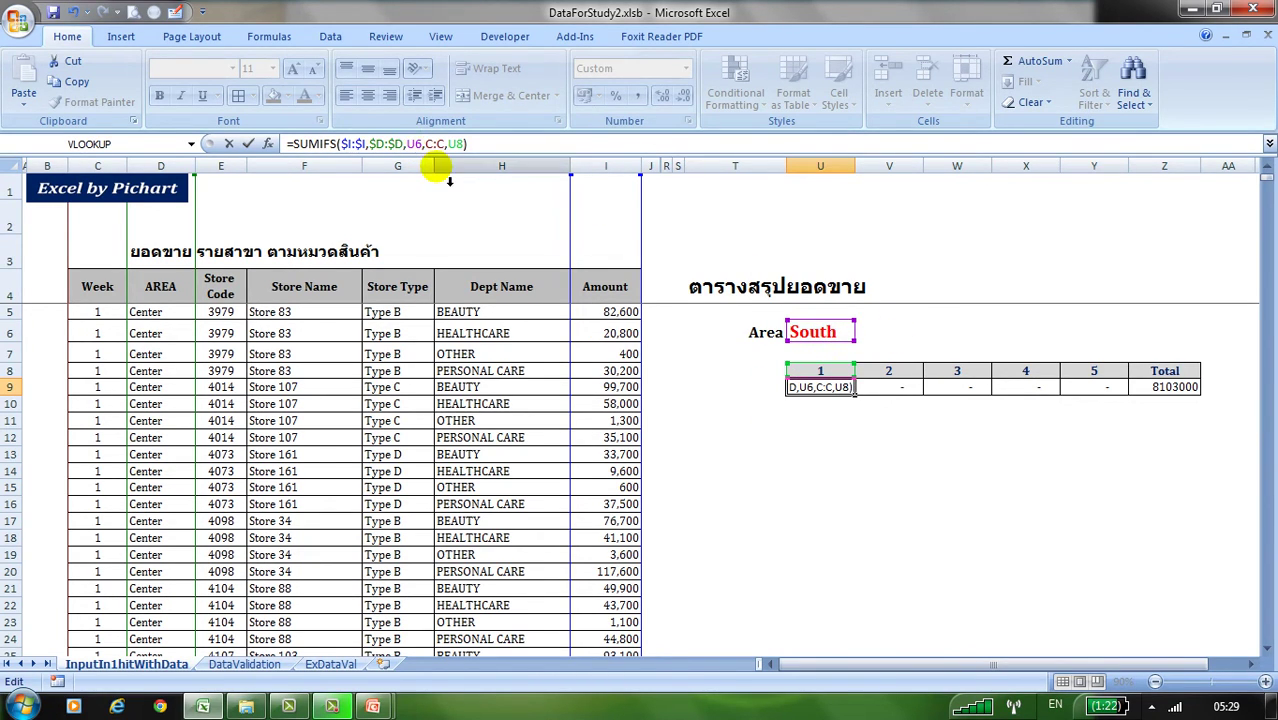
{"action": "type", "text": "$"}
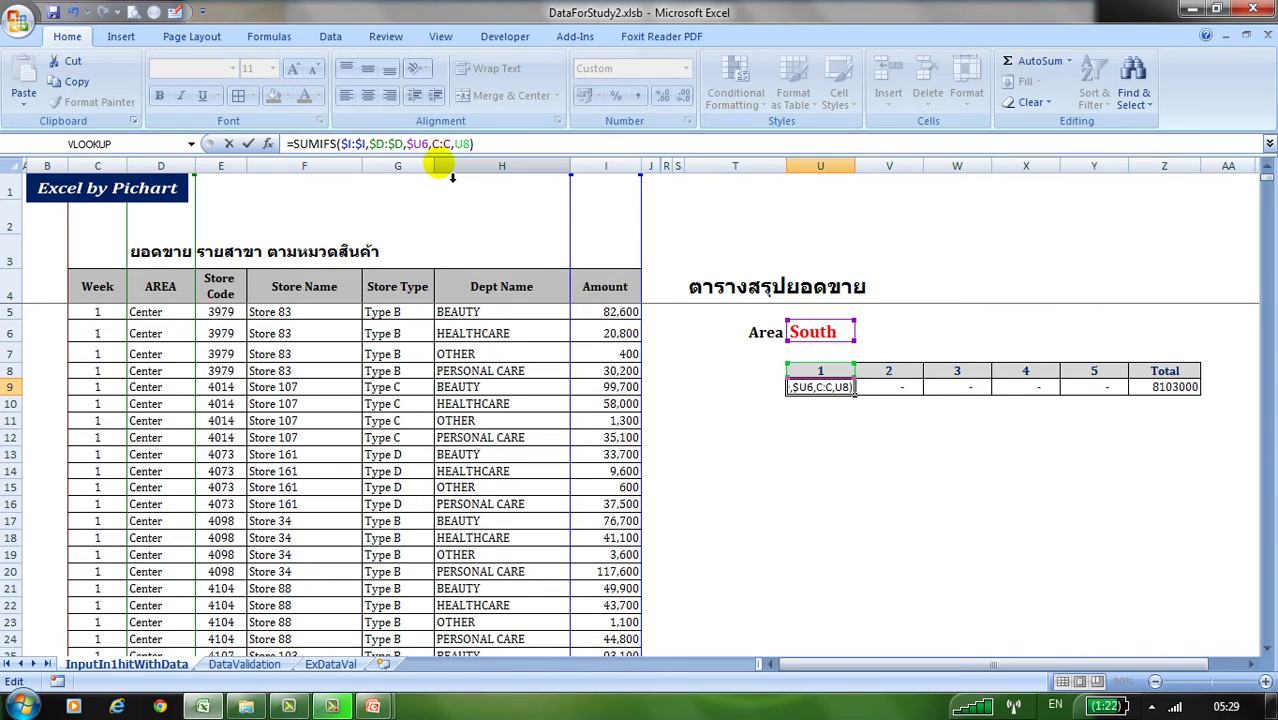
{"action": "type", "text": "$"}
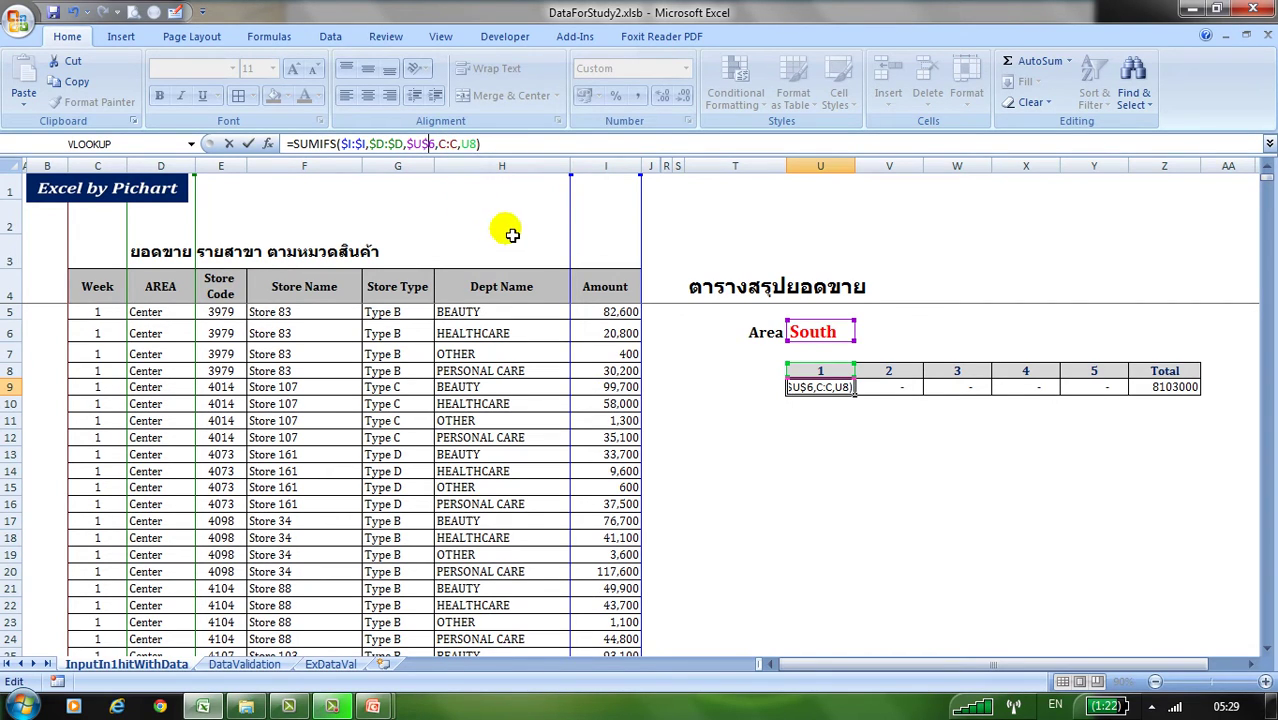
{"action": "left_click_drag", "start_coordinate": [437, 145], "coordinate": [459, 146]}
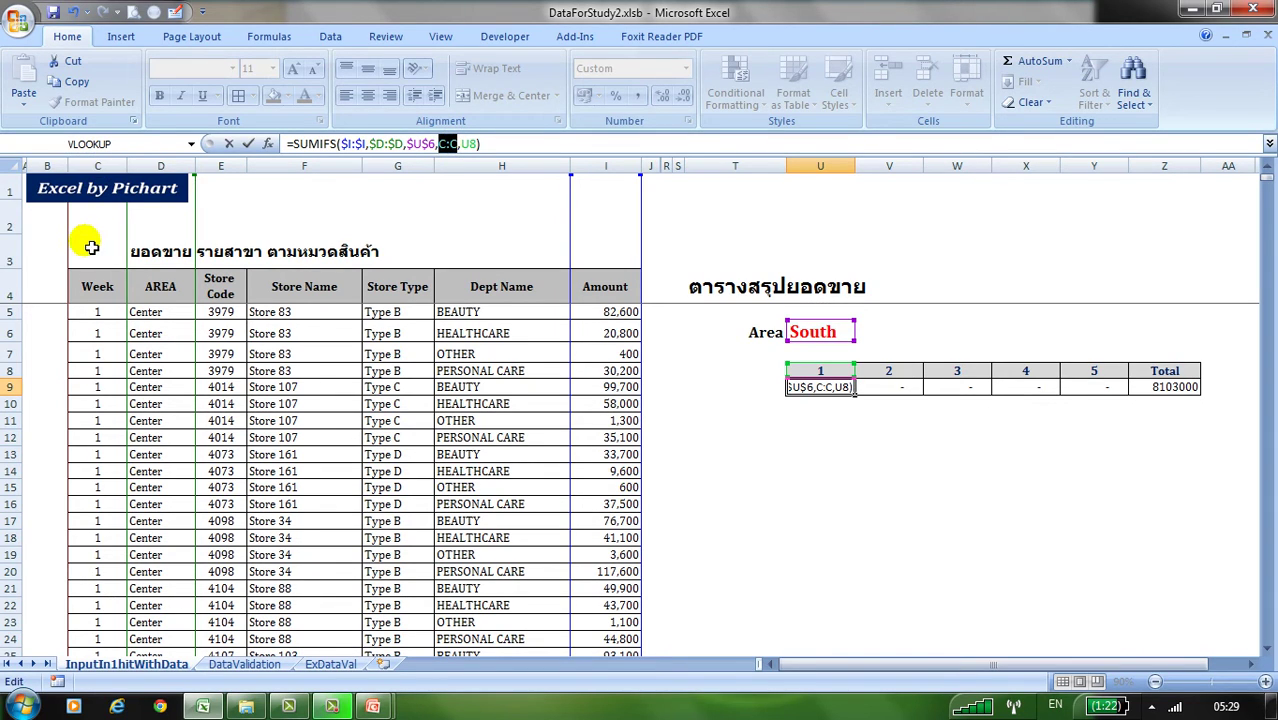
{"action": "key", "text": "F4"}
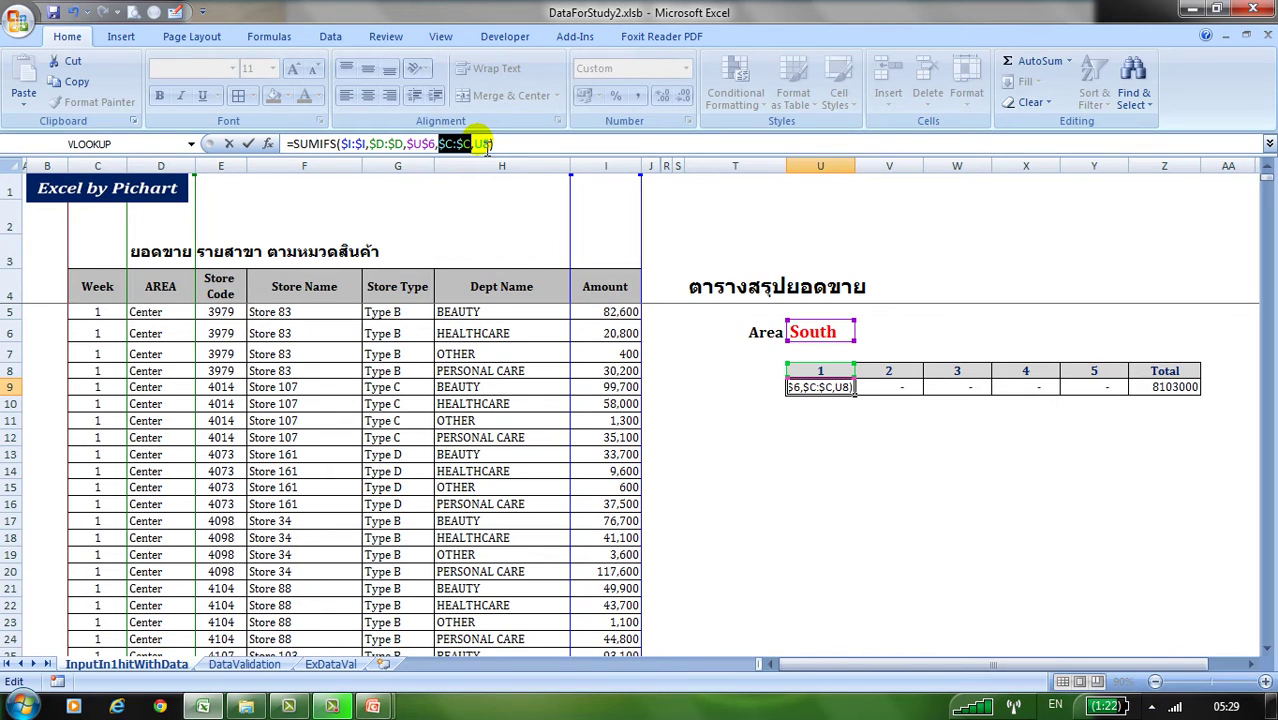
{"action": "left_click", "coordinate": [480, 143]}
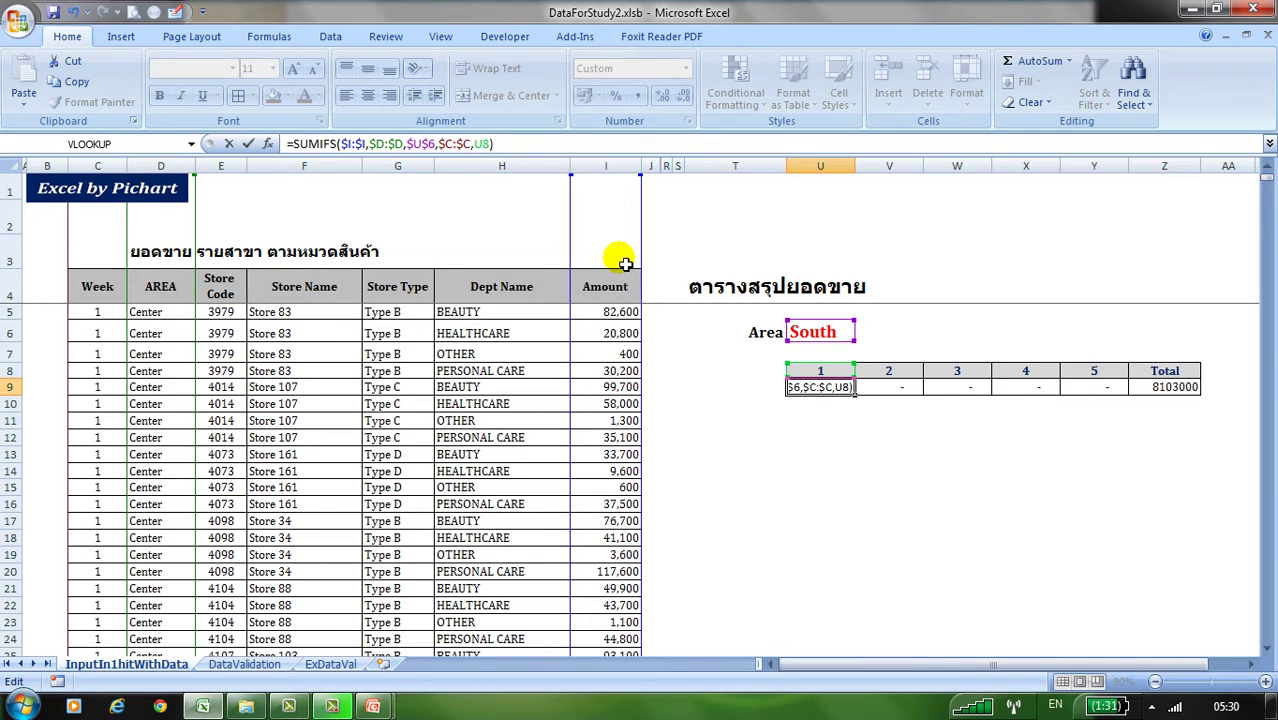
{"action": "type", "text": "$"}
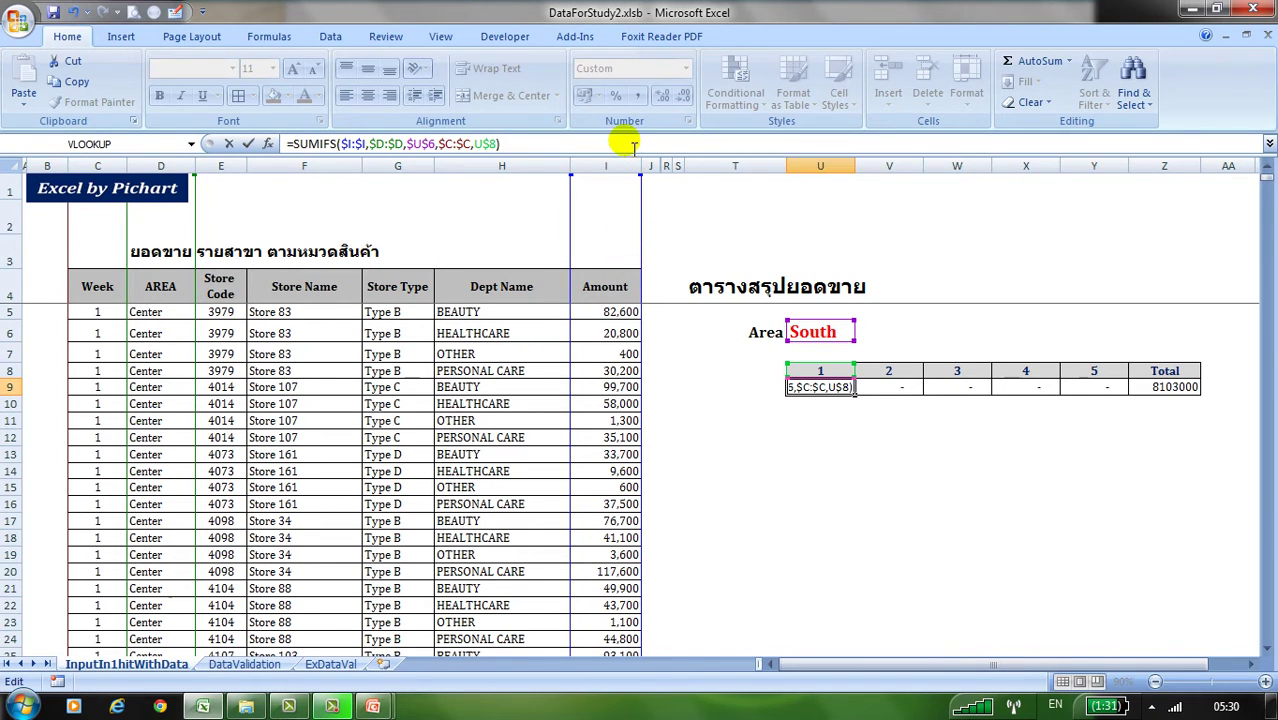
{"action": "key", "text": "ctrl+Return"}
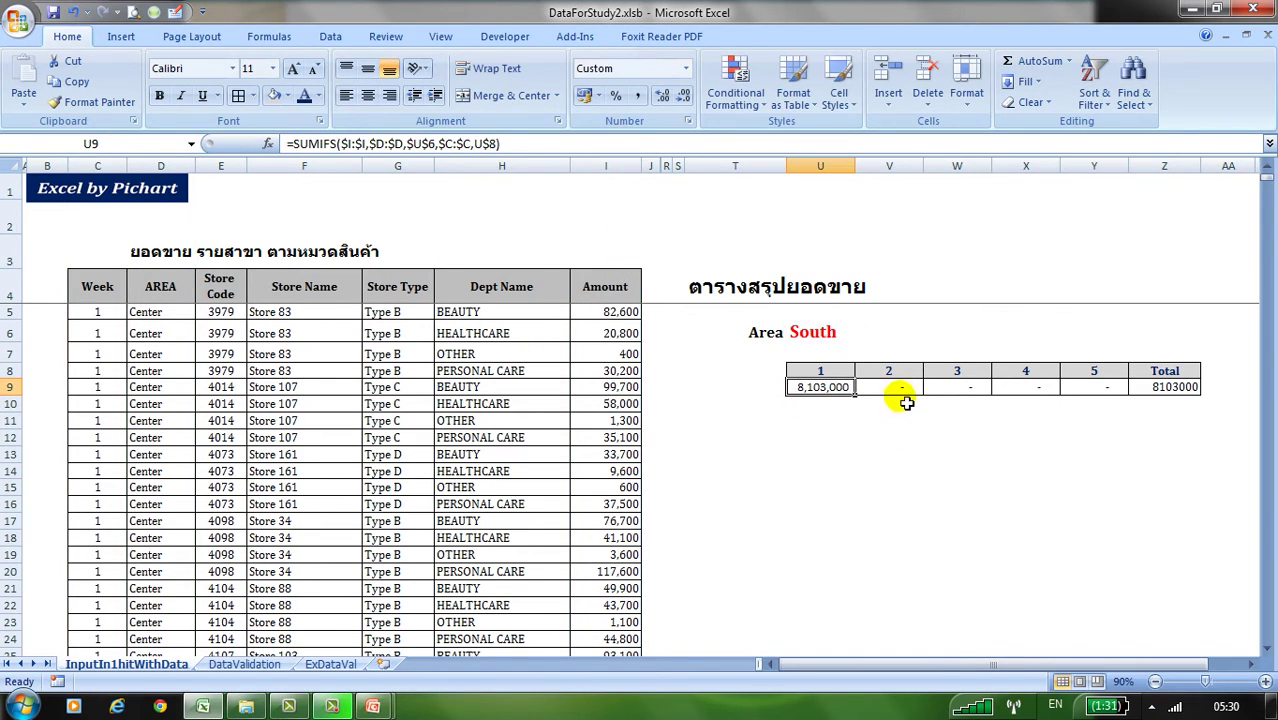
- Fill the anchored formula to Y9, give Total Z9 comma style without decimals, and autofit column Y
{"action": "left_click_drag", "start_coordinate": [855, 395], "coordinate": [1105, 398]}
{"action": "left_click", "coordinate": [1176, 388]}
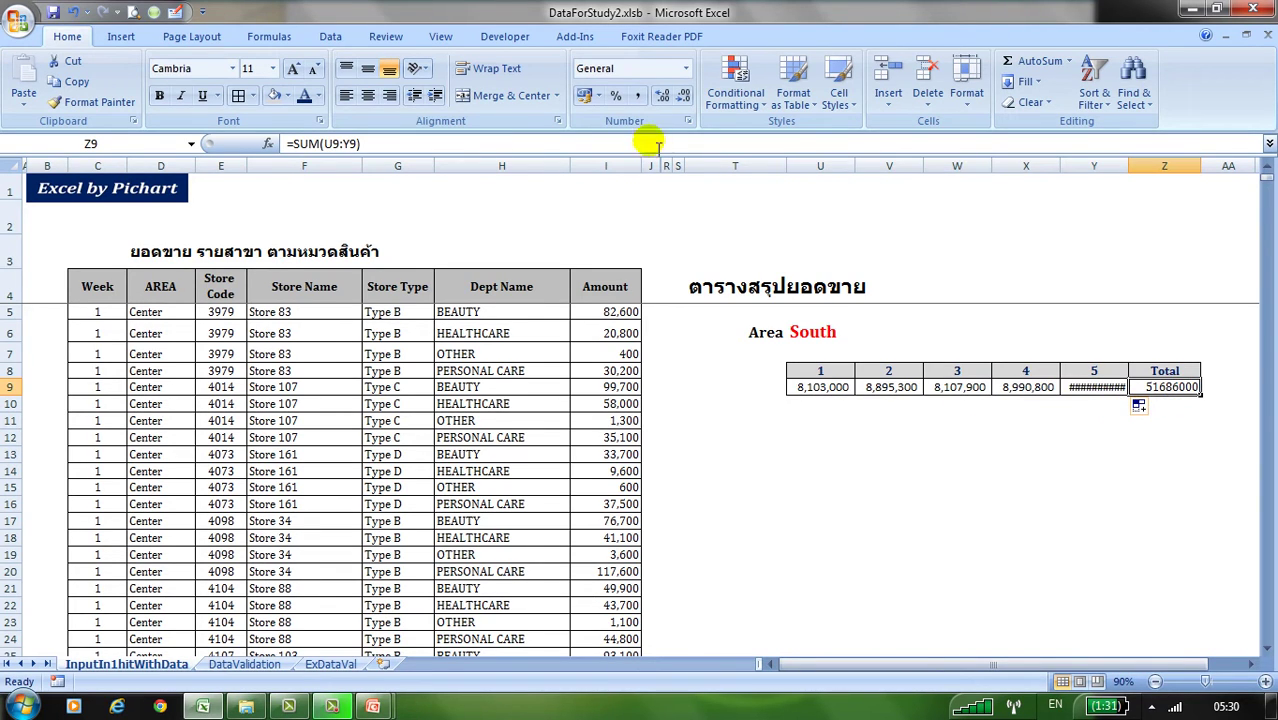
{"action": "left_click", "coordinate": [637, 95]}
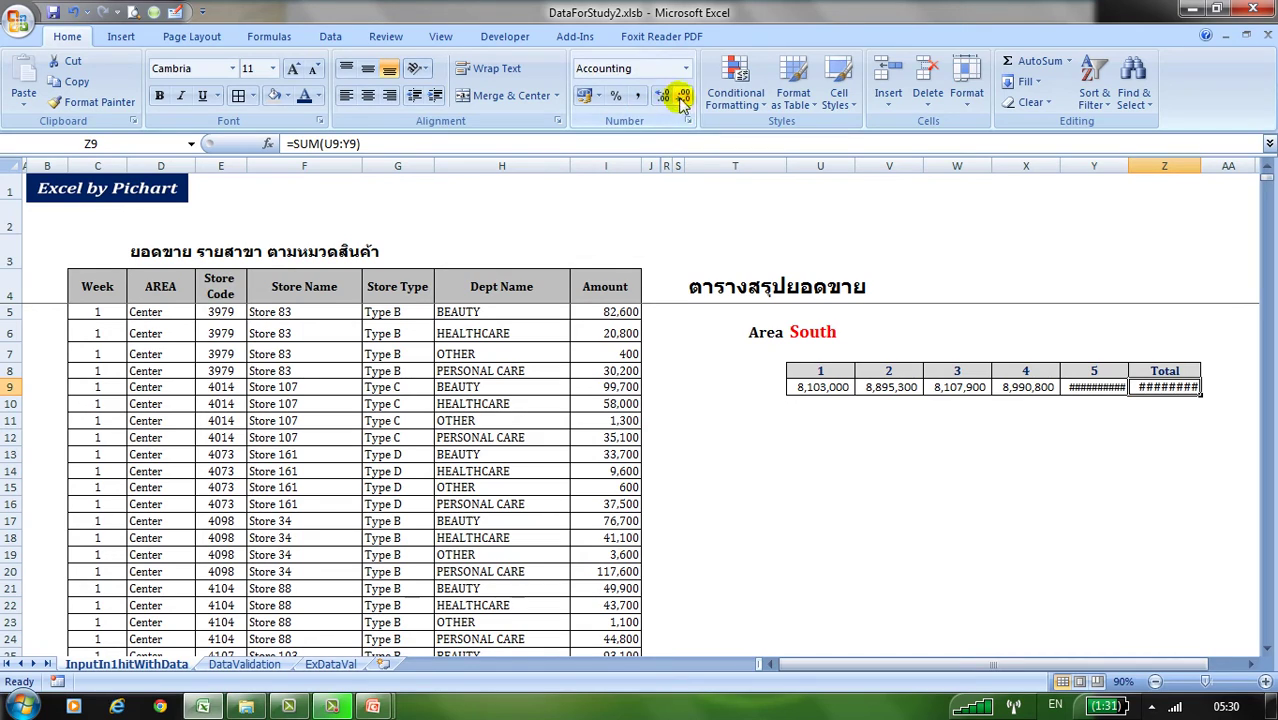
{"action": "left_click", "coordinate": [683, 95]}
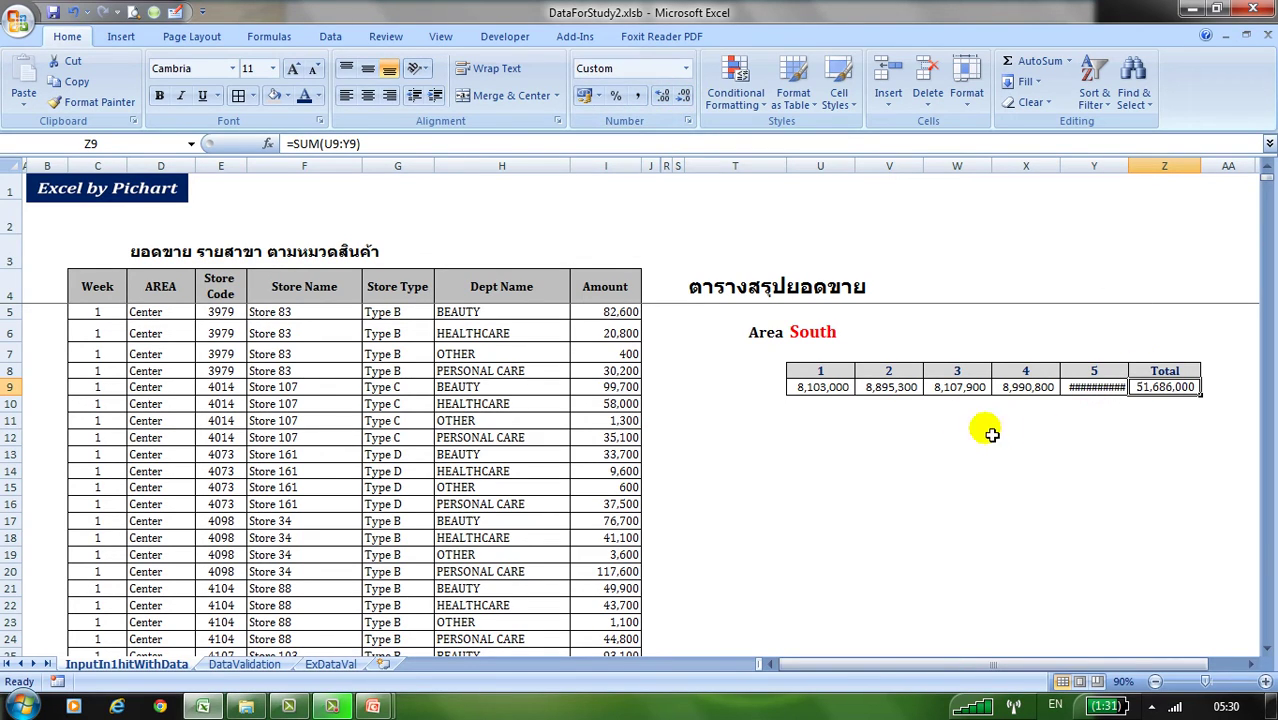
{"action": "double_click", "coordinate": [1135, 174]}
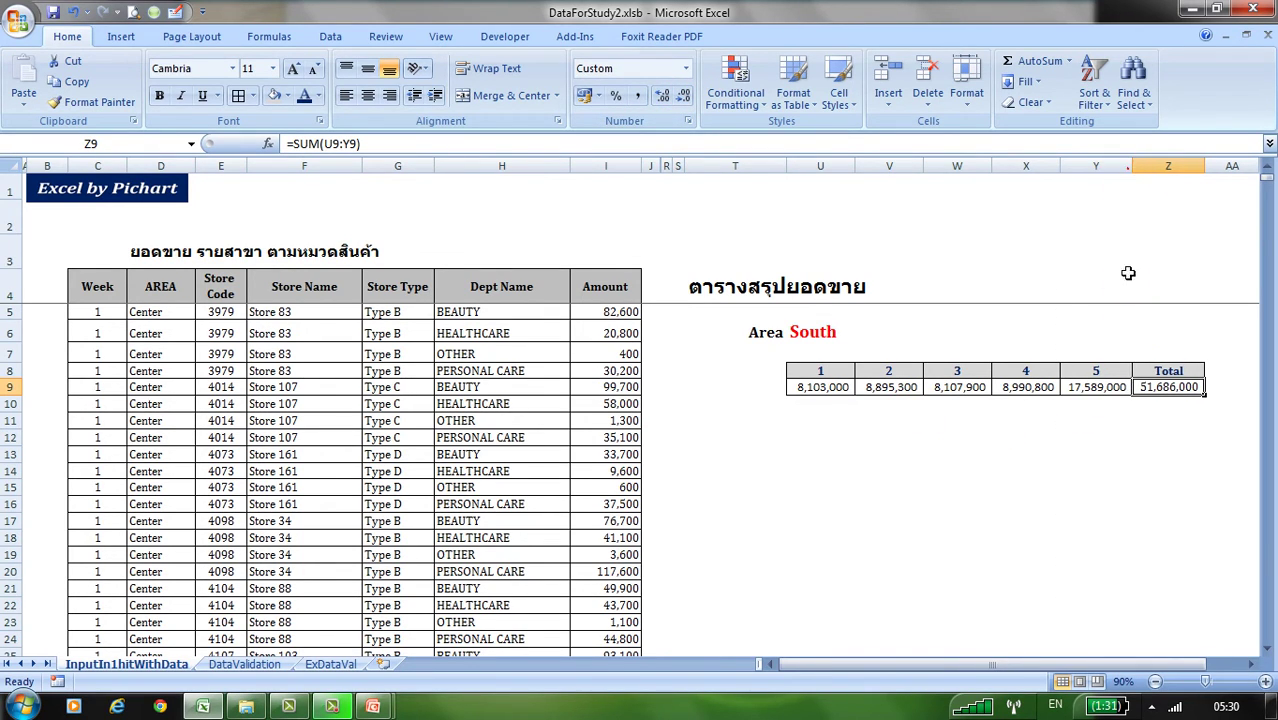
{"action": "left_click", "coordinate": [822, 332]}
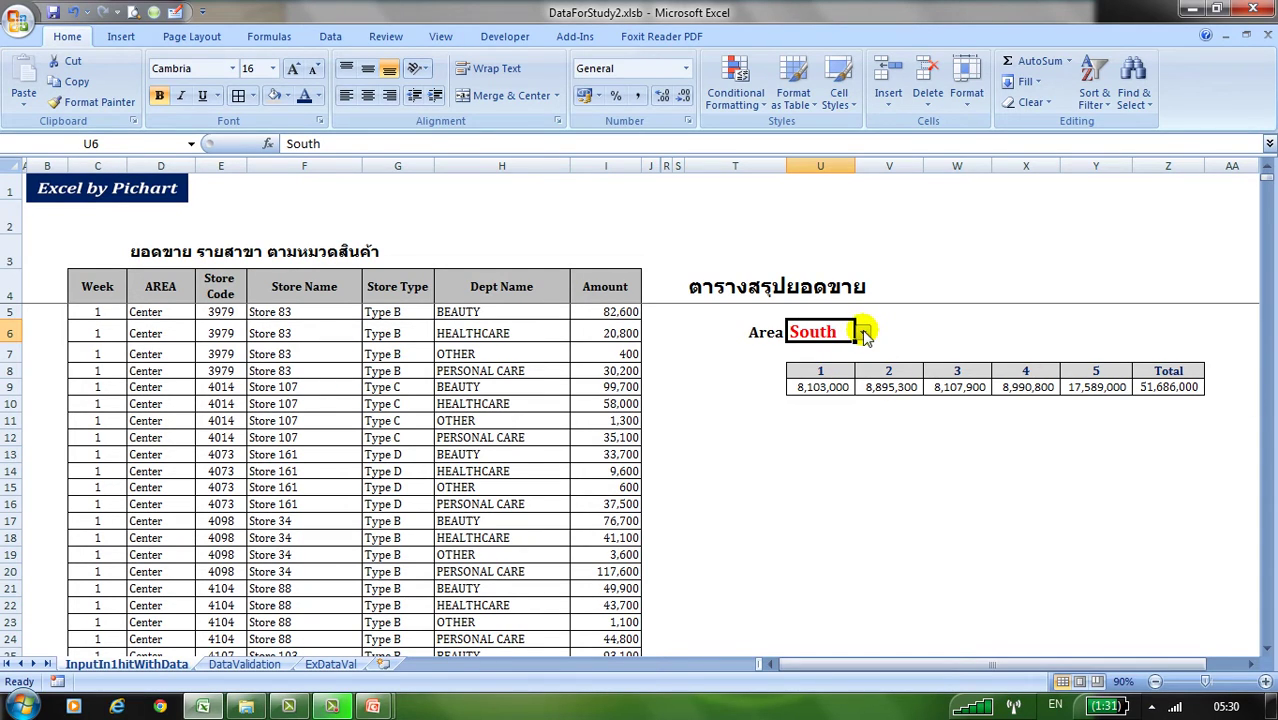
- Switch the Area to Center and check the week formulas, totalling 17,295,100
{"action": "left_click", "coordinate": [863, 333]}
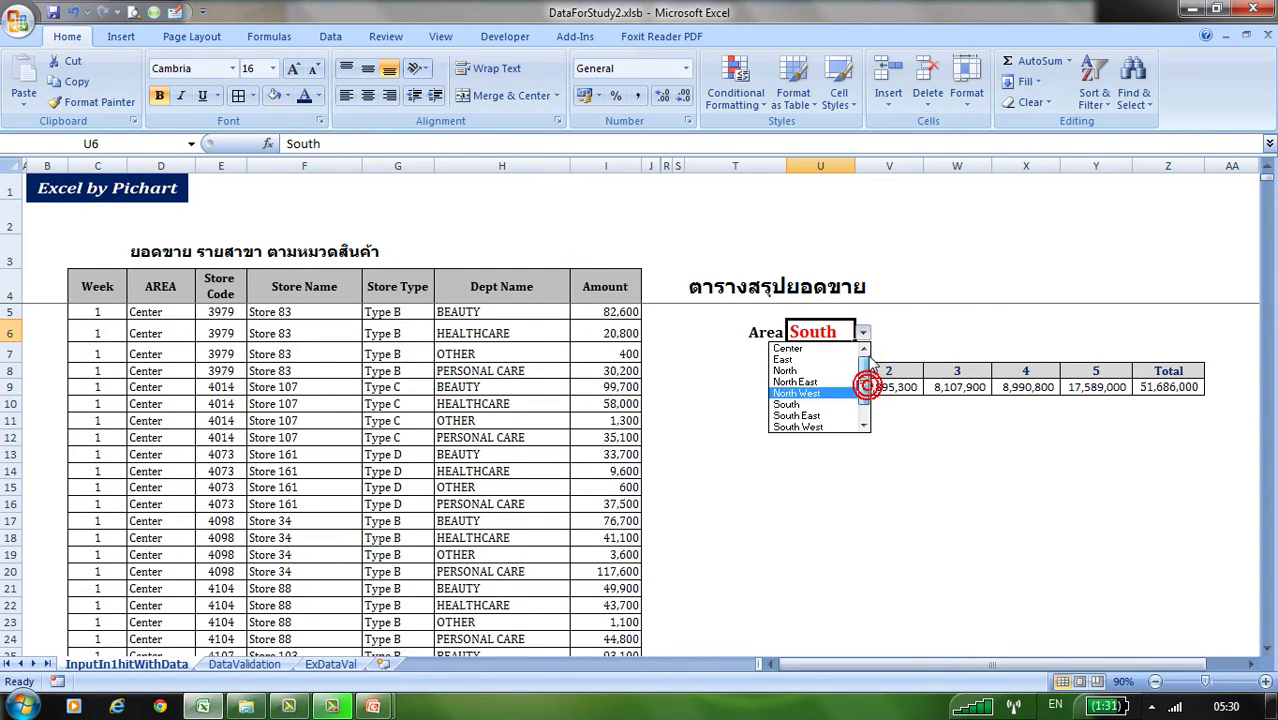
{"action": "left_click", "coordinate": [825, 348]}
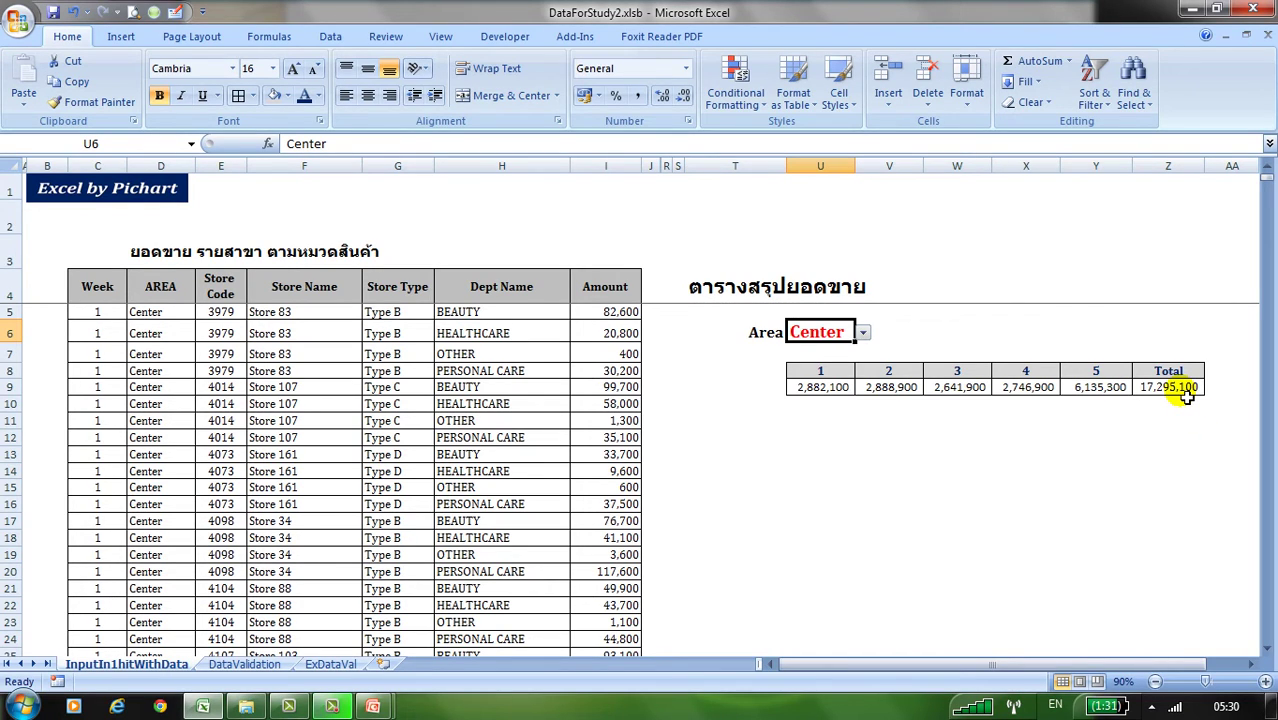
{"action": "left_click", "coordinate": [845, 397]}
{"action": "left_click", "coordinate": [905, 400]}
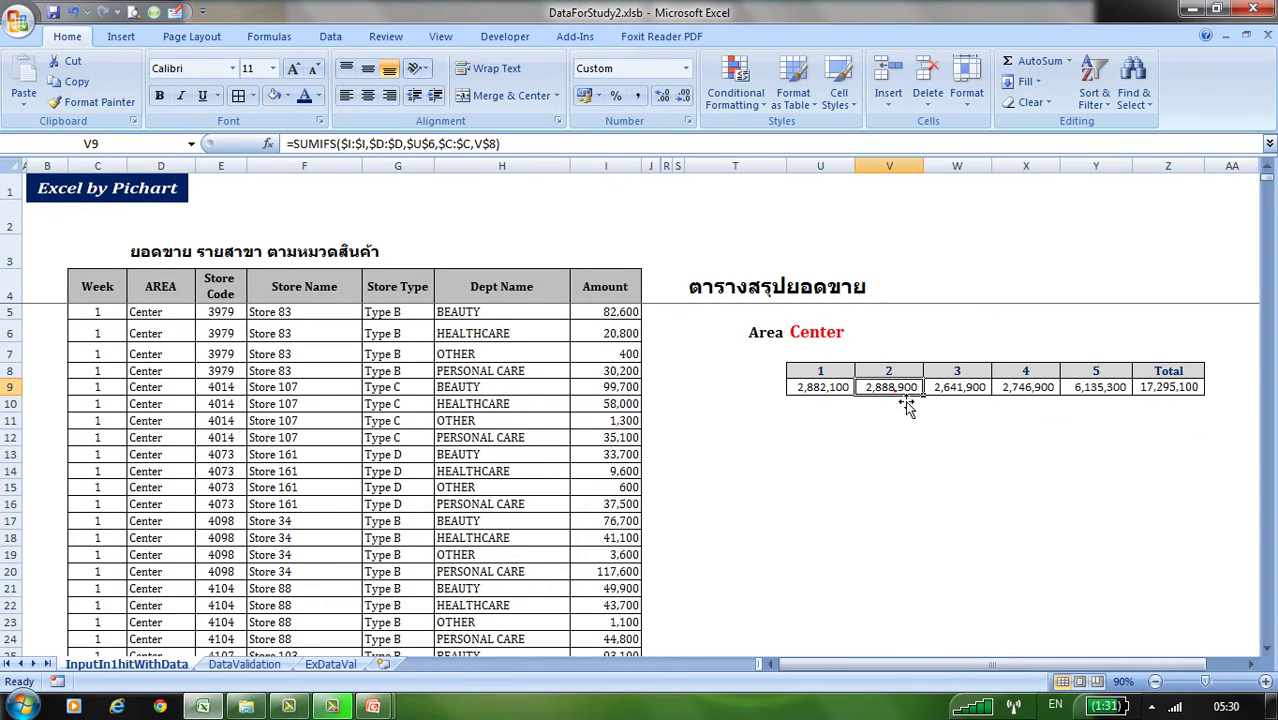
{"action": "left_click", "coordinate": [966, 396]}
{"action": "left_click", "coordinate": [1036, 396]}
{"action": "left_click", "coordinate": [830, 337]}
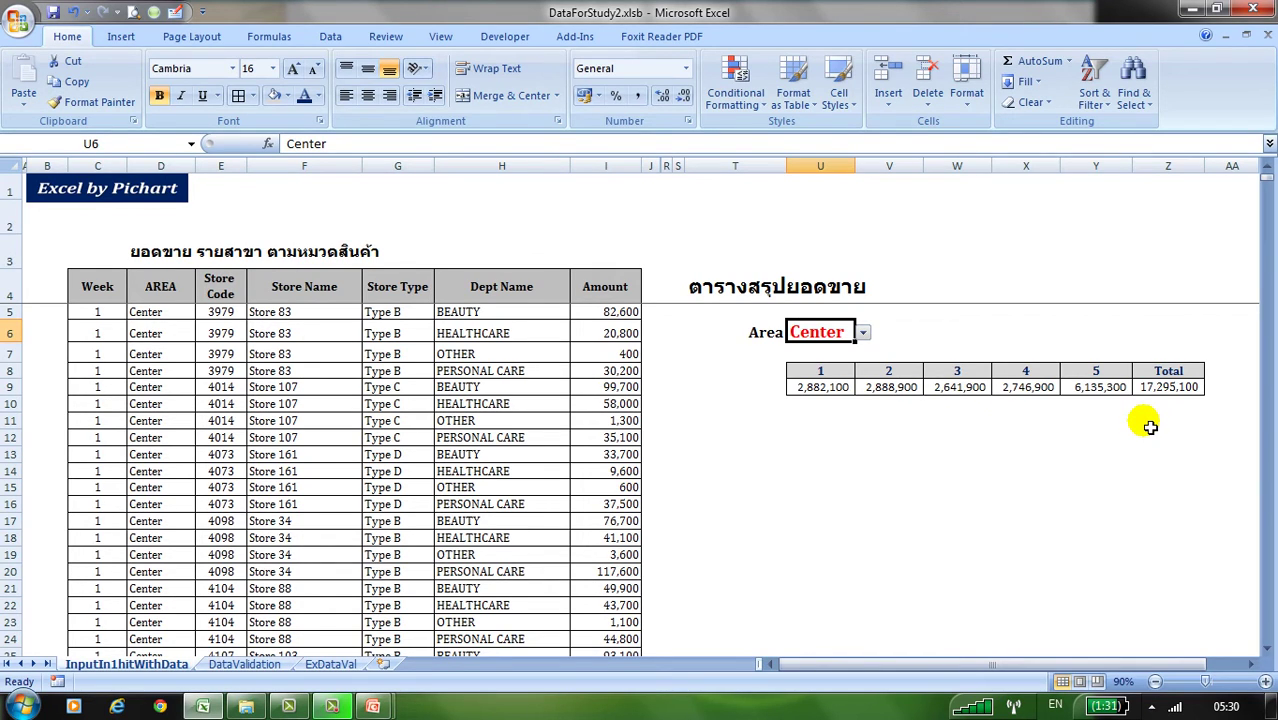
{"action": "left_click", "coordinate": [766, 392]}
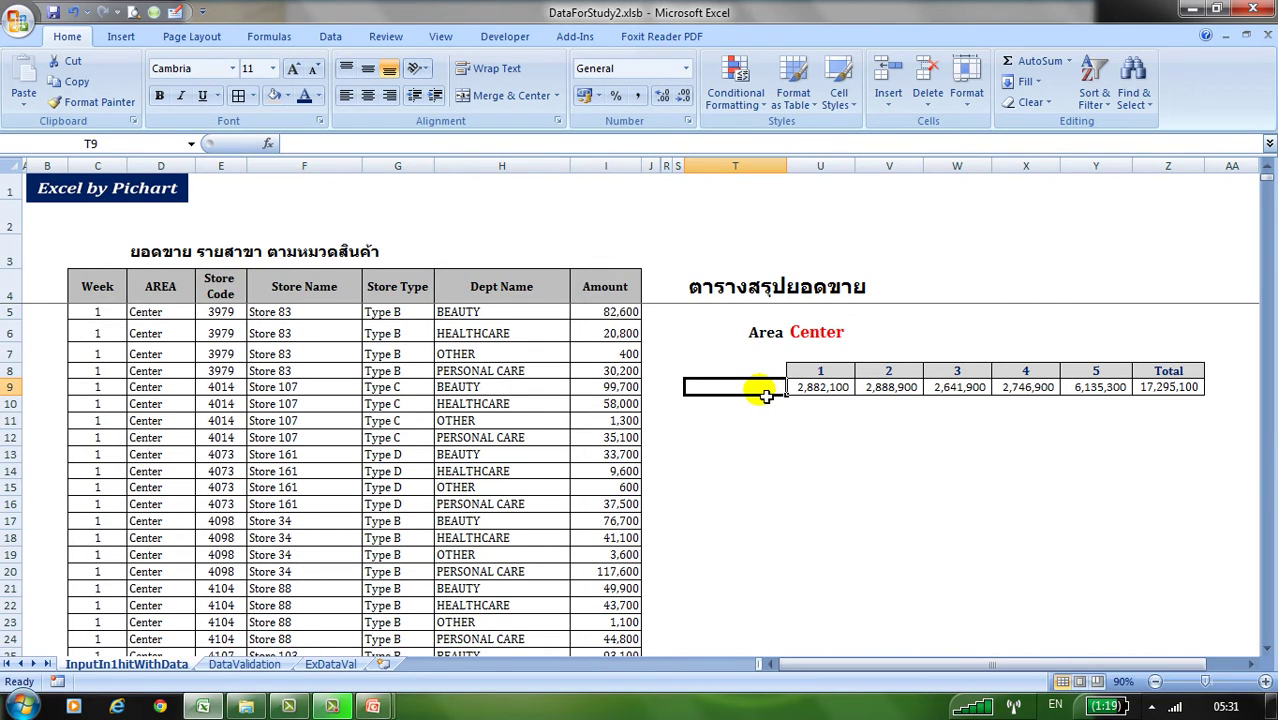
- Add List data validation to T9 with the Dept named range as its source
{"action": "left_click", "coordinate": [773, 397]}
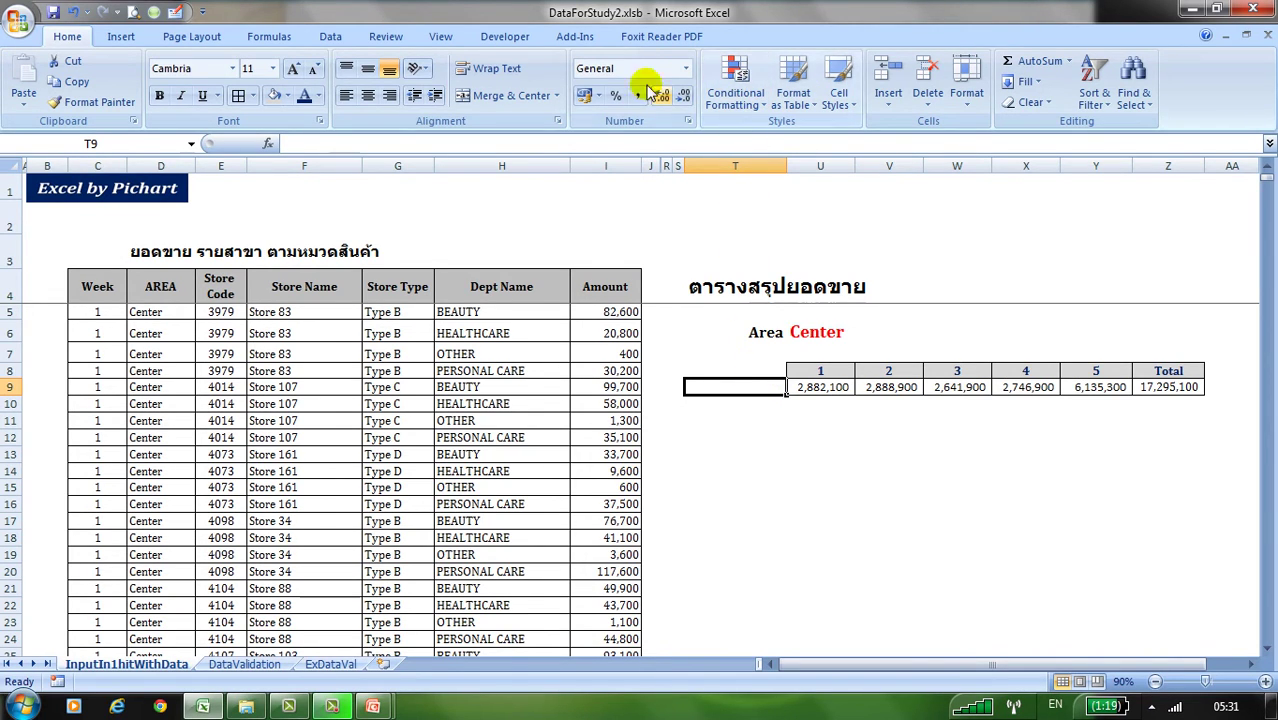
{"action": "left_click", "coordinate": [458, 72]}
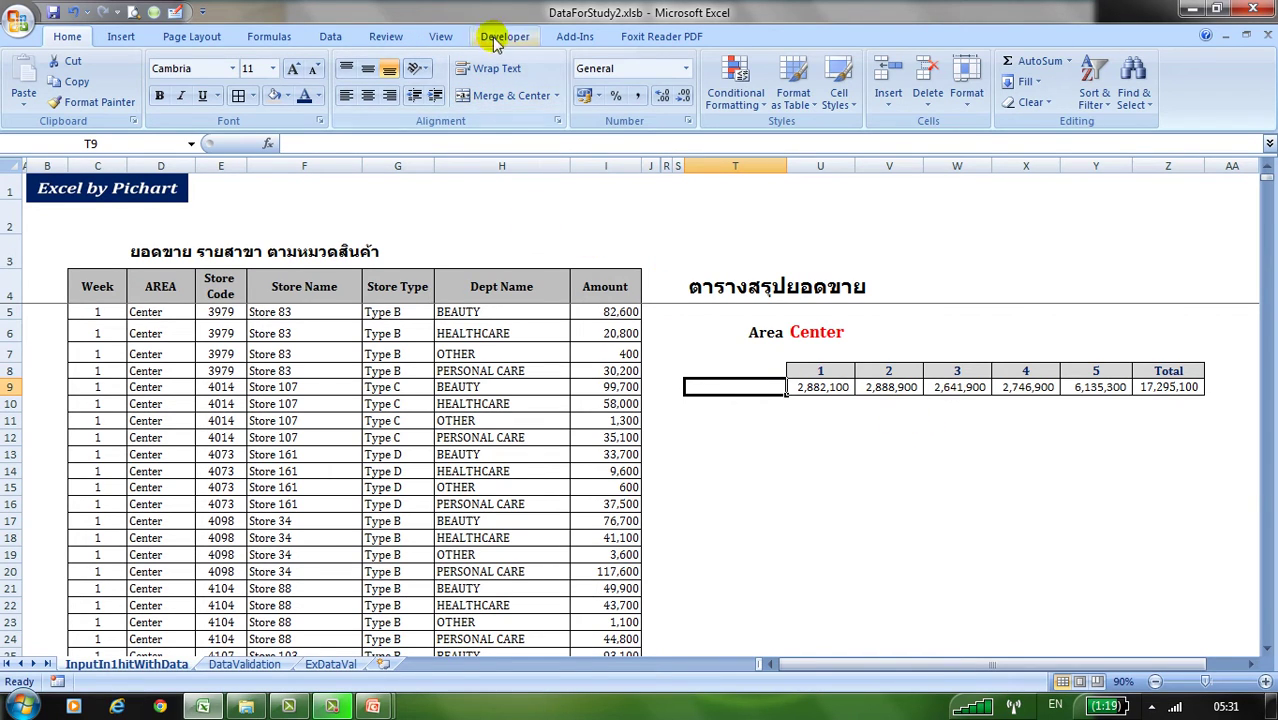
{"action": "left_click", "coordinate": [332, 36]}
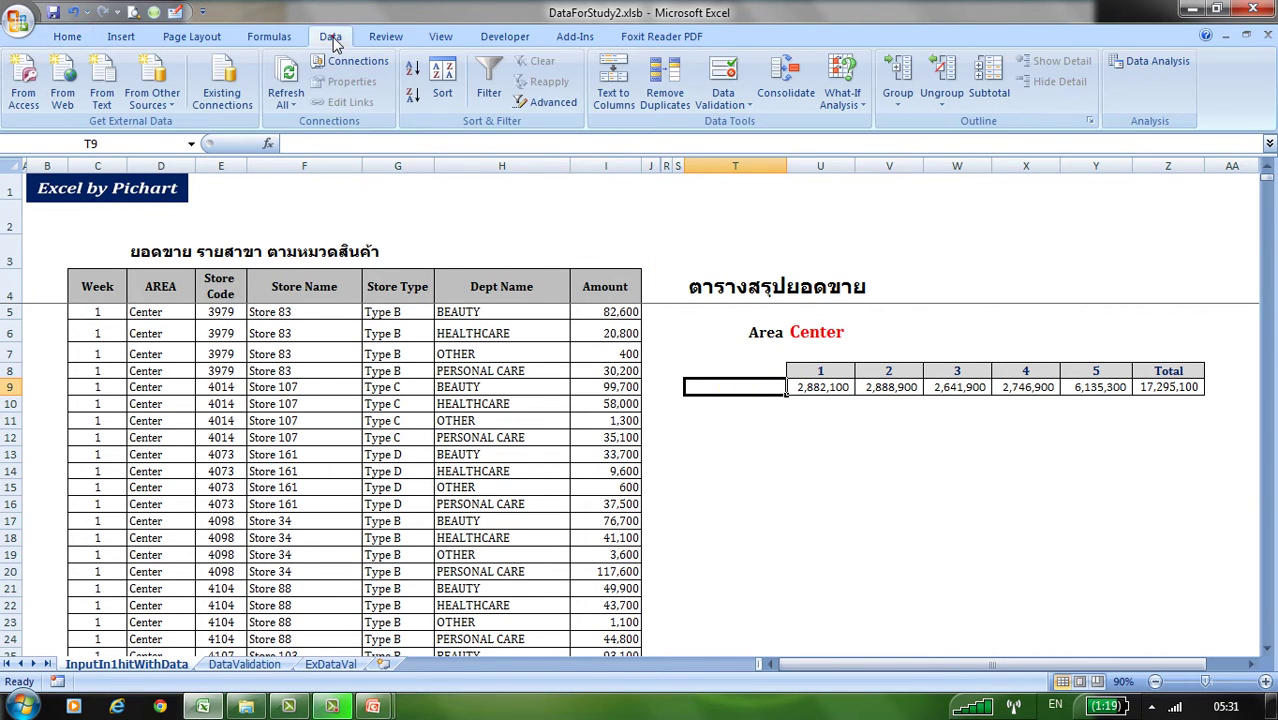
{"action": "left_click", "coordinate": [723, 98]}
{"action": "left_click", "coordinate": [752, 125]}
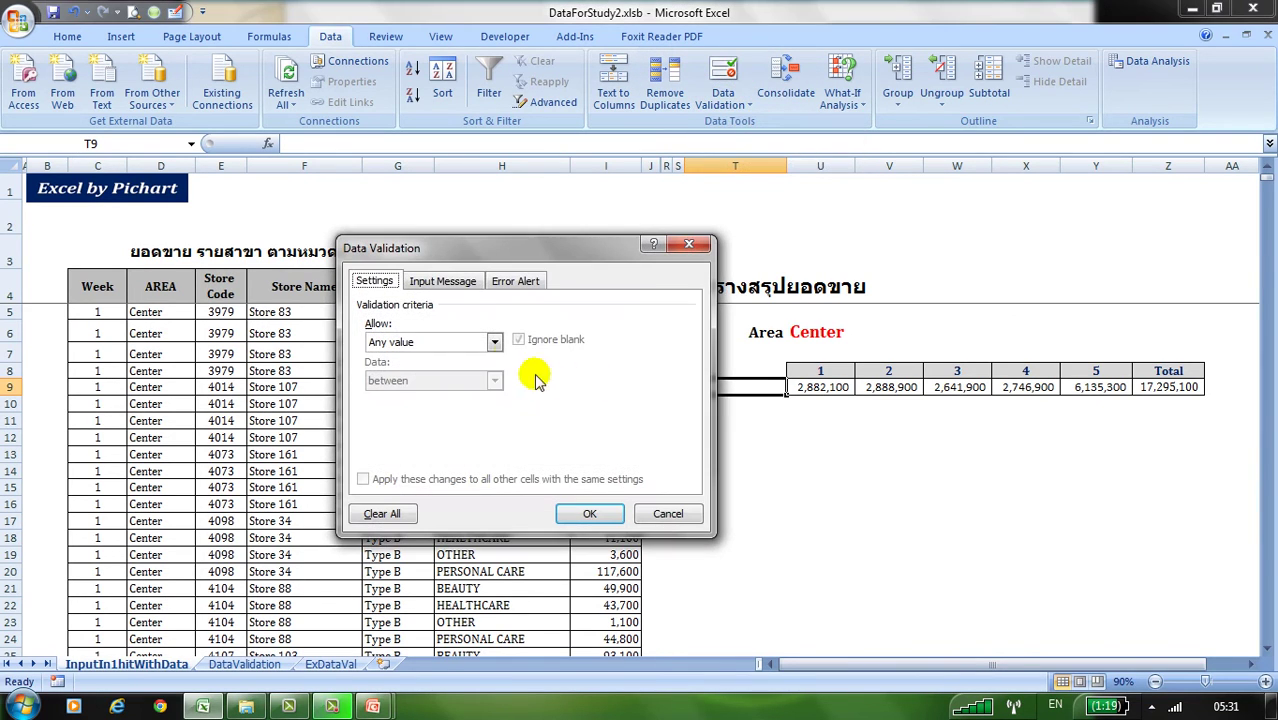
{"action": "left_click", "coordinate": [494, 342]}
{"action": "left_click", "coordinate": [440, 396]}
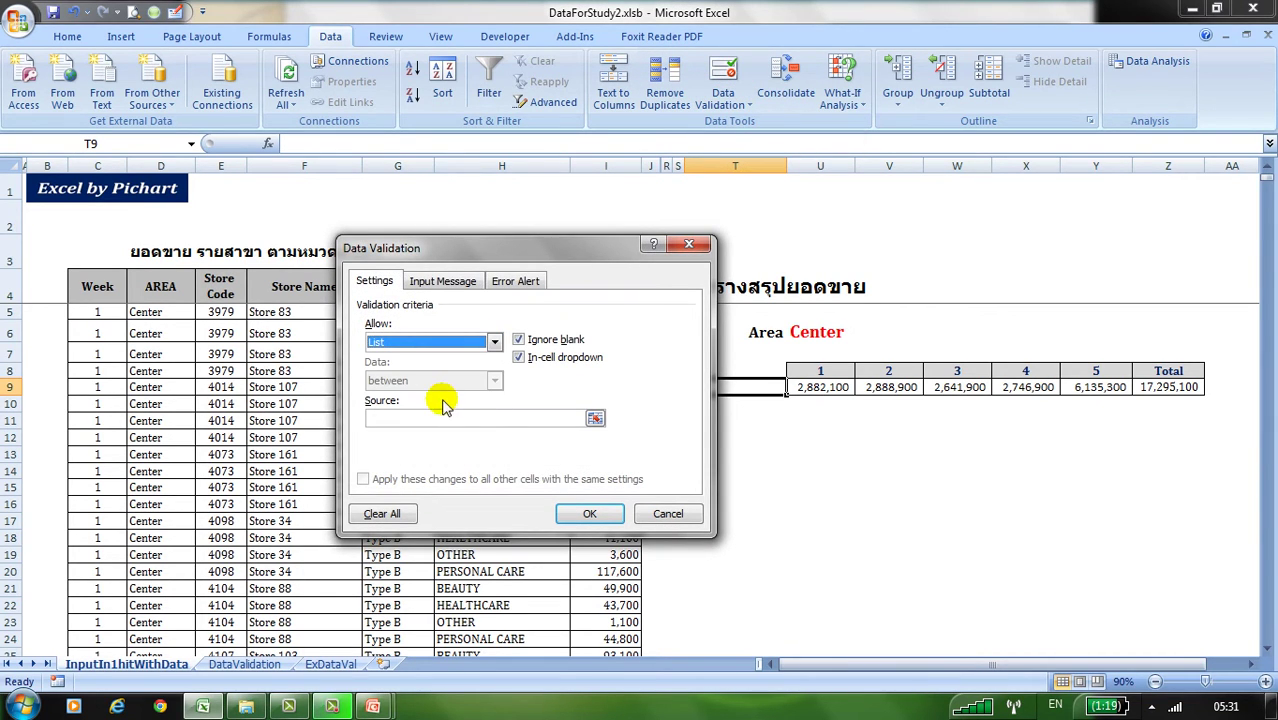
{"action": "left_click", "coordinate": [480, 420]}
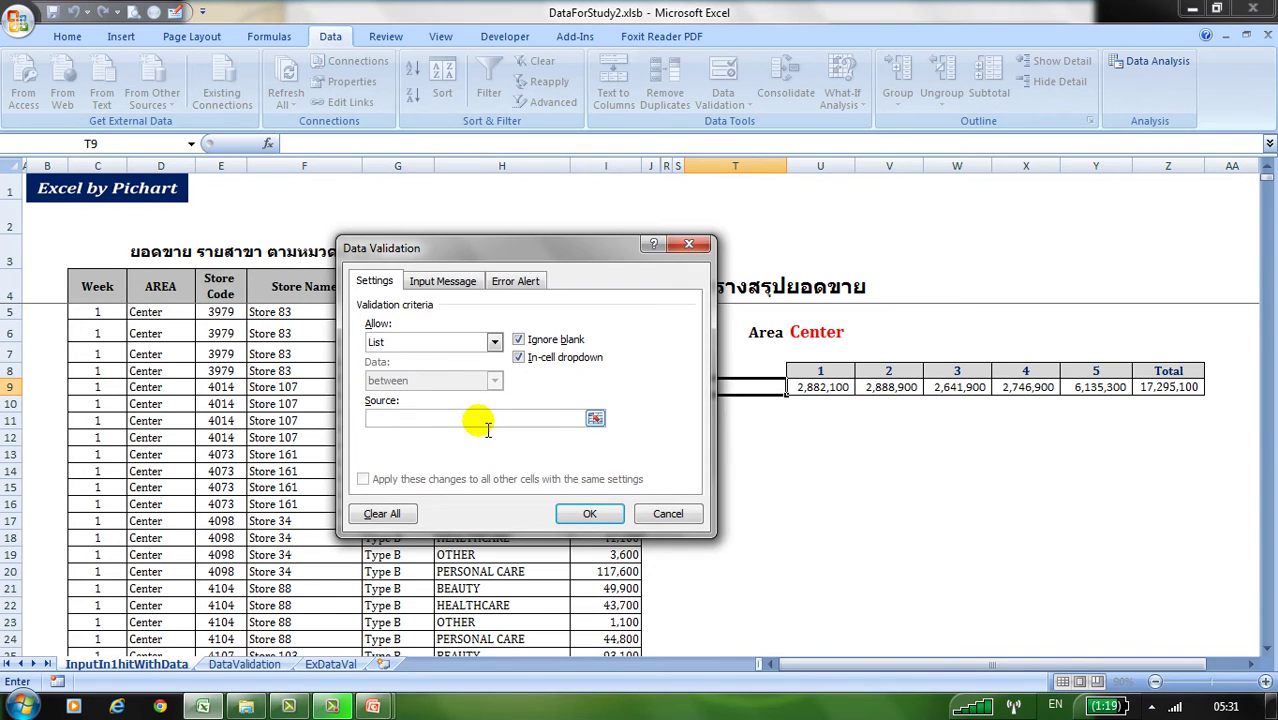
{"action": "key", "text": "F3"}
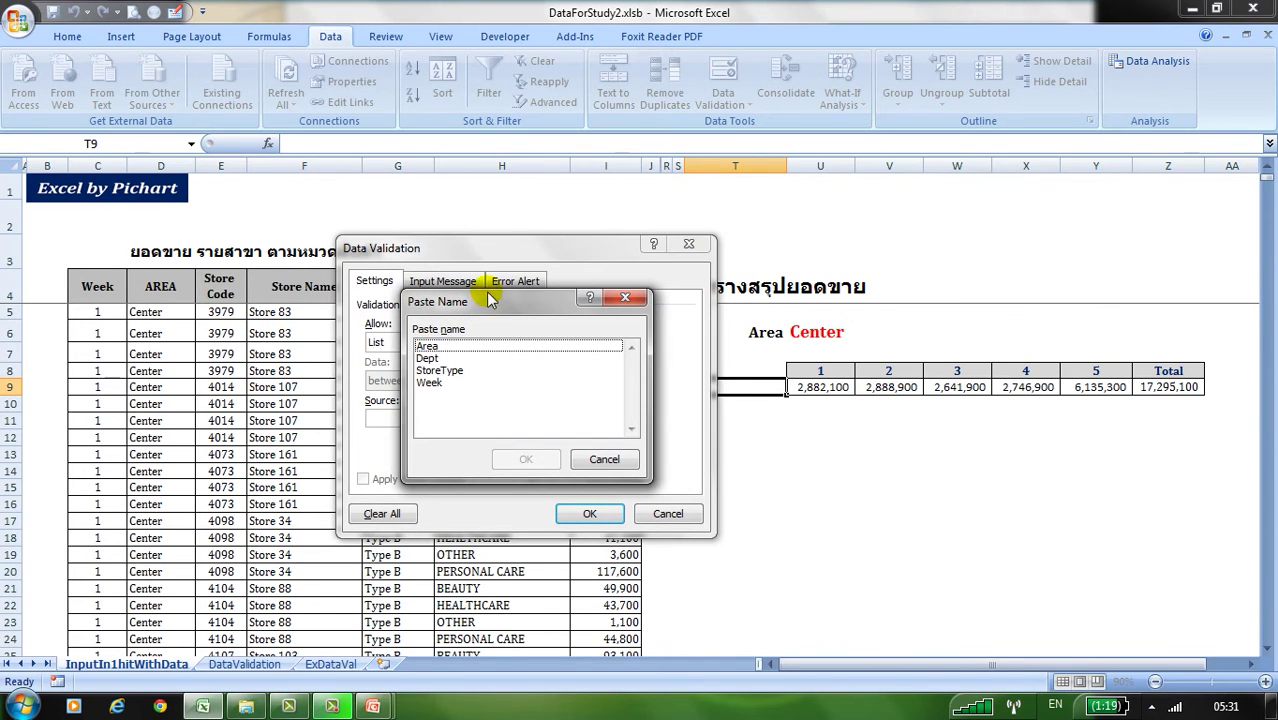
{"action": "left_click_drag", "start_coordinate": [485, 305], "coordinate": [367, 331]}
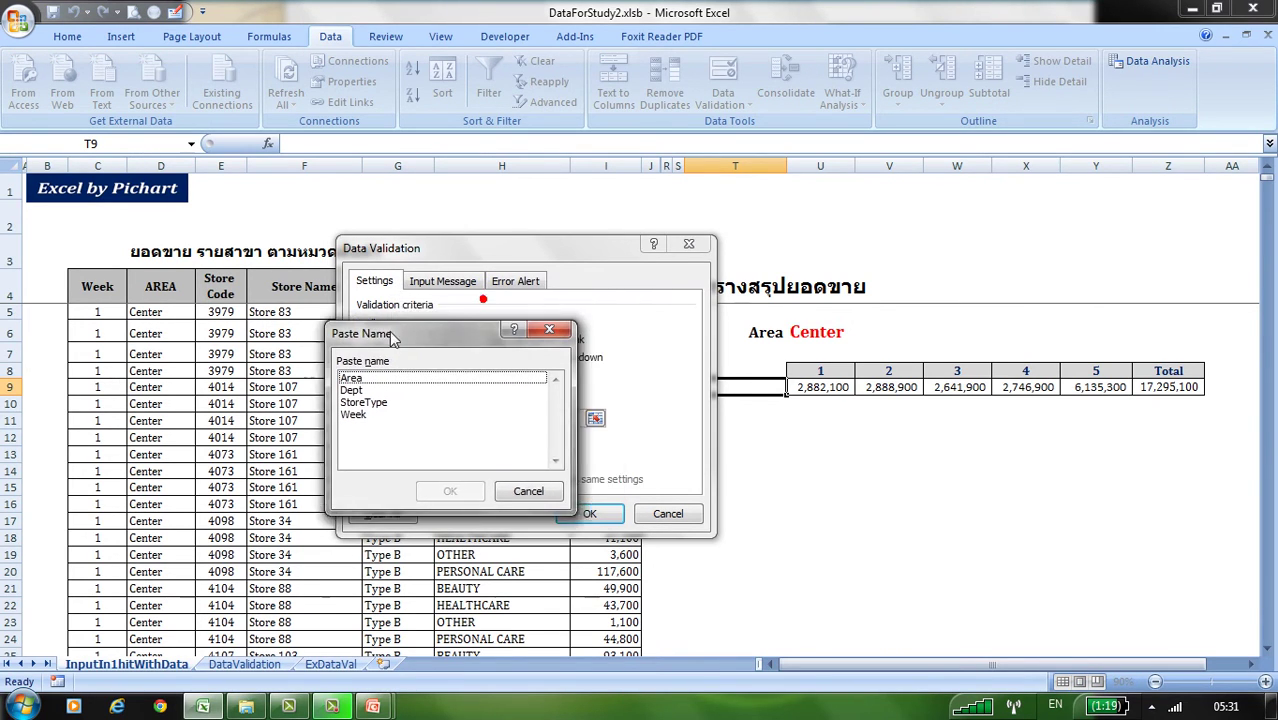
{"action": "left_click", "coordinate": [322, 388]}
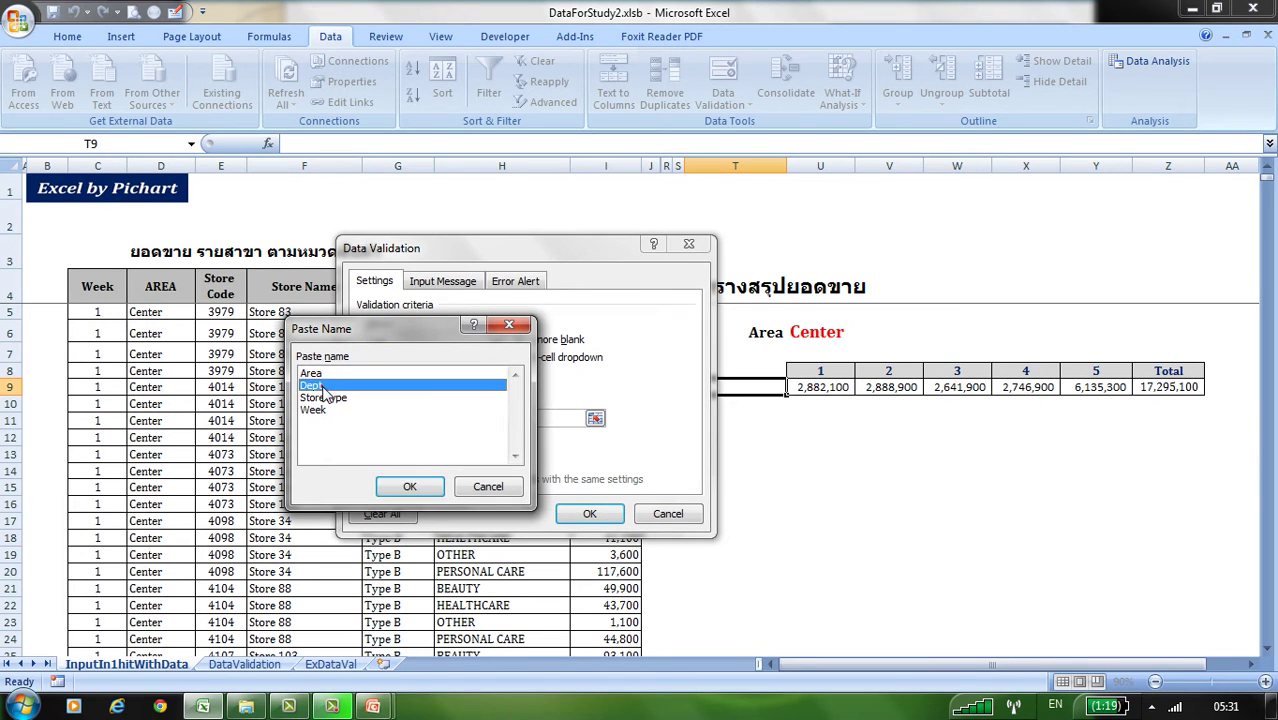
{"action": "left_click", "coordinate": [408, 486]}
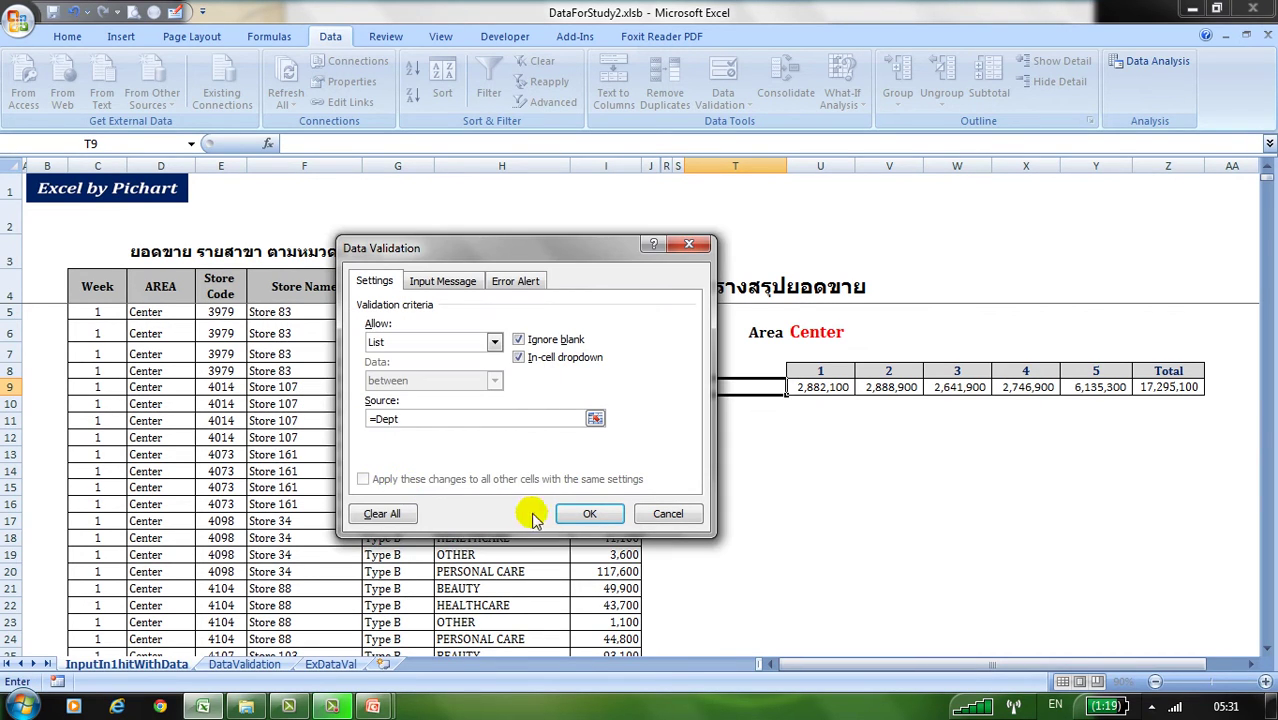
{"action": "left_click", "coordinate": [580, 514]}
- Choose BEAUTY from T9's drop-down and make it bold
{"action": "left_click", "coordinate": [793, 389]}
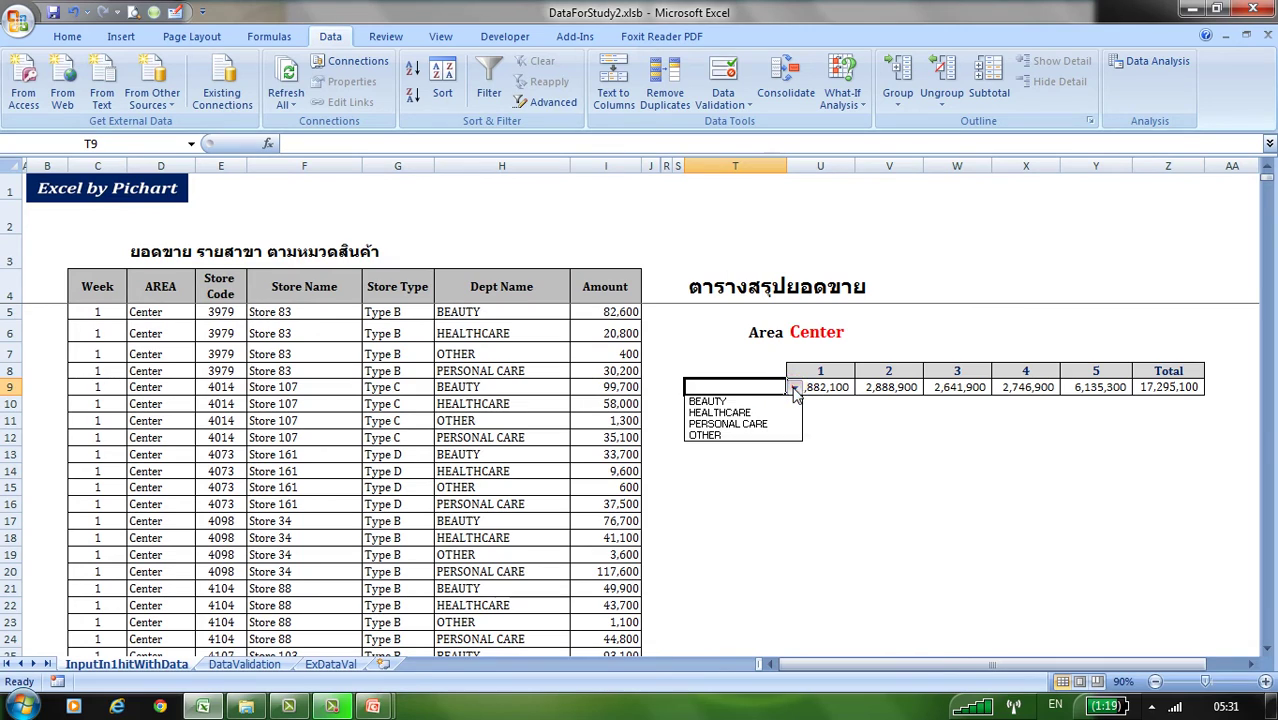
{"action": "left_click", "coordinate": [785, 397]}
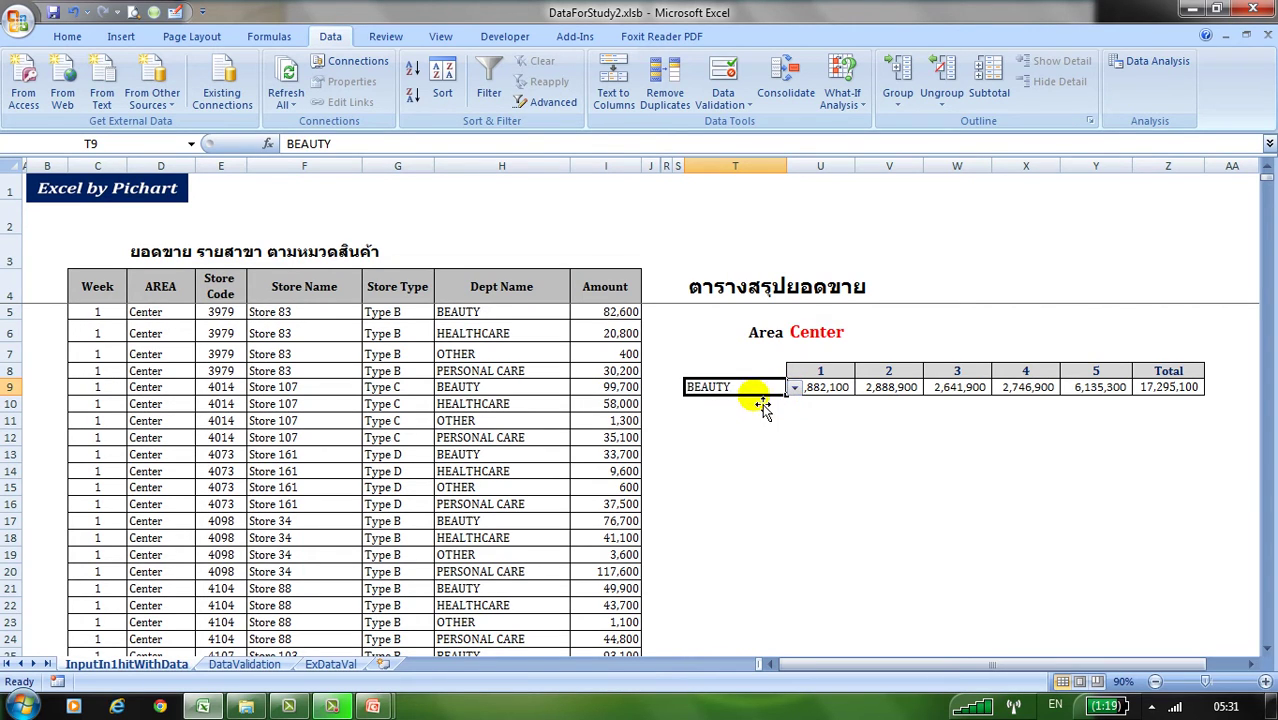
{"action": "left_click", "coordinate": [67, 36]}
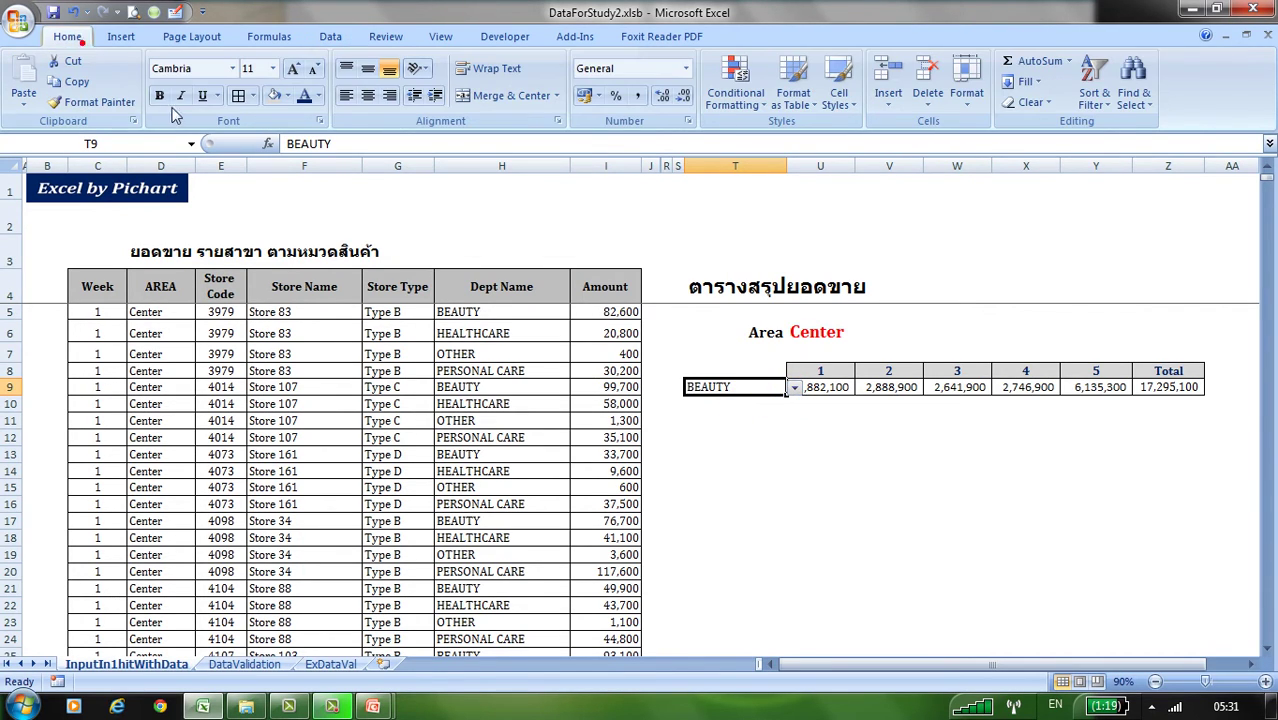
{"action": "left_click", "coordinate": [159, 95]}
{"action": "left_click", "coordinate": [770, 450]}
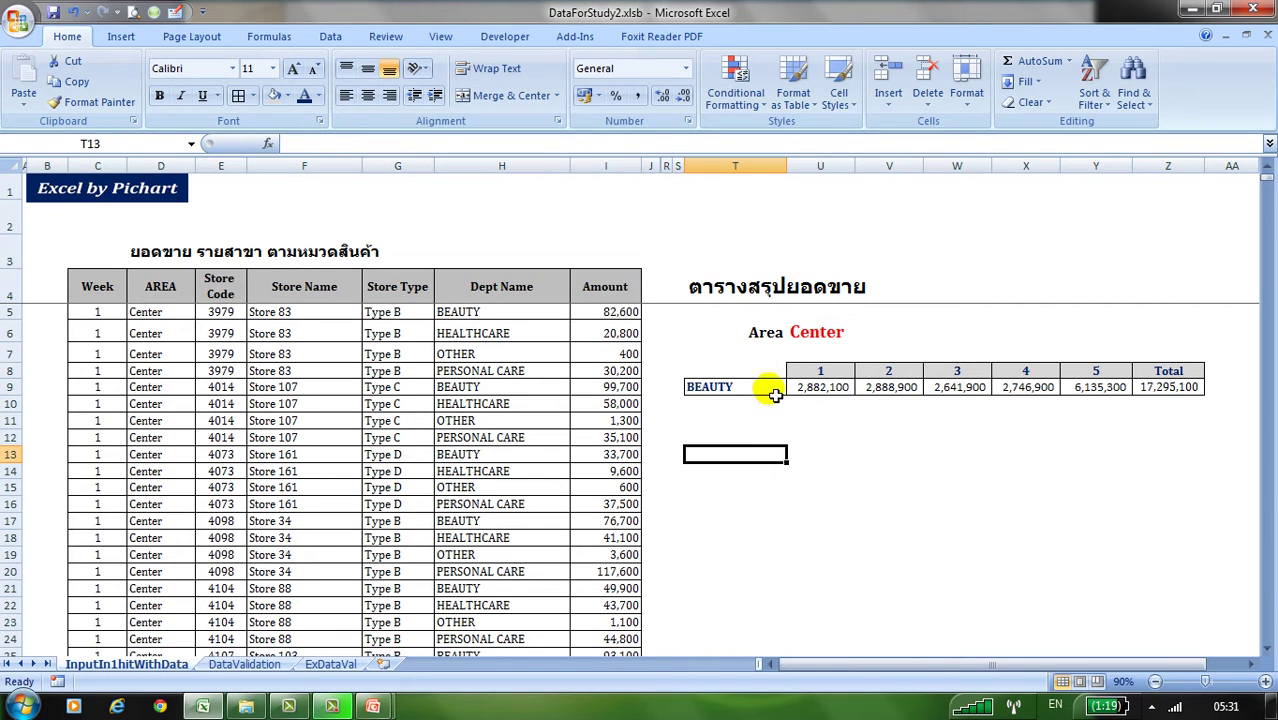
{"action": "left_click", "coordinate": [775, 392]}
{"action": "left_click", "coordinate": [840, 394]}
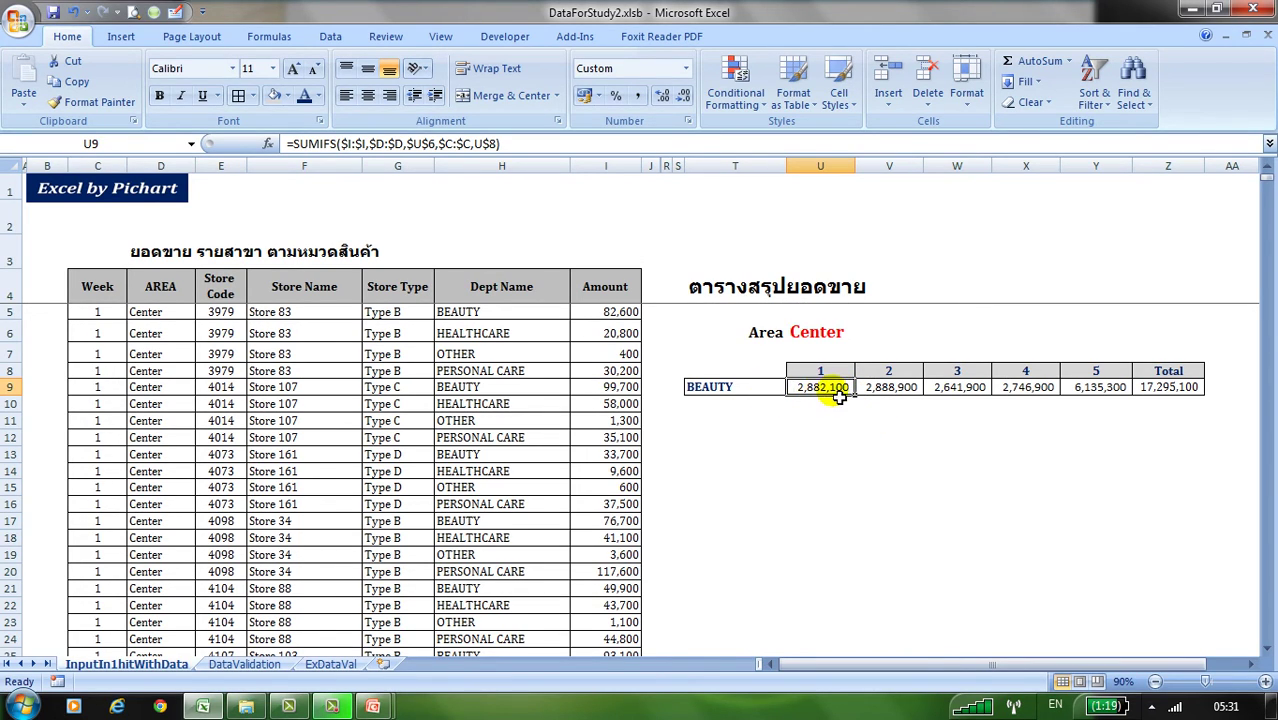
- Extend U9's SUMIFS with $H:$H matching $T9, giving 1,402,000 and Total 15,815,000
{"action": "left_click", "coordinate": [507, 148]}
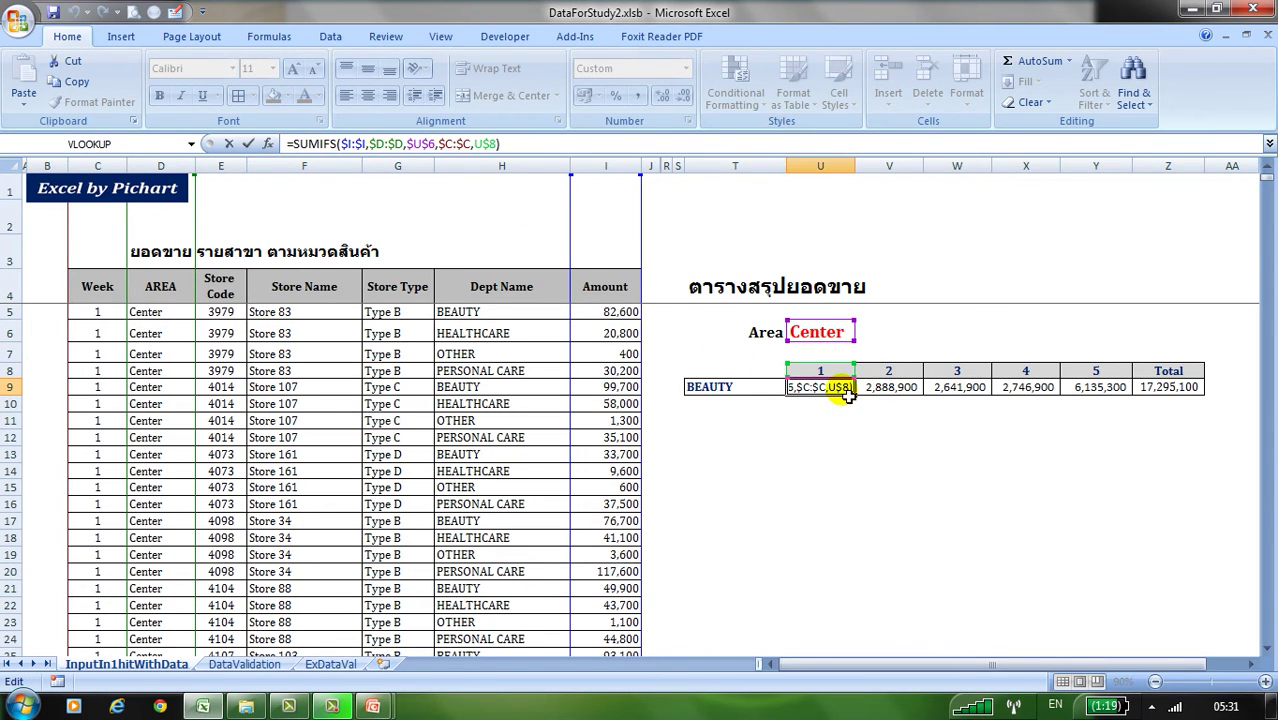
{"action": "type", "text": ","}
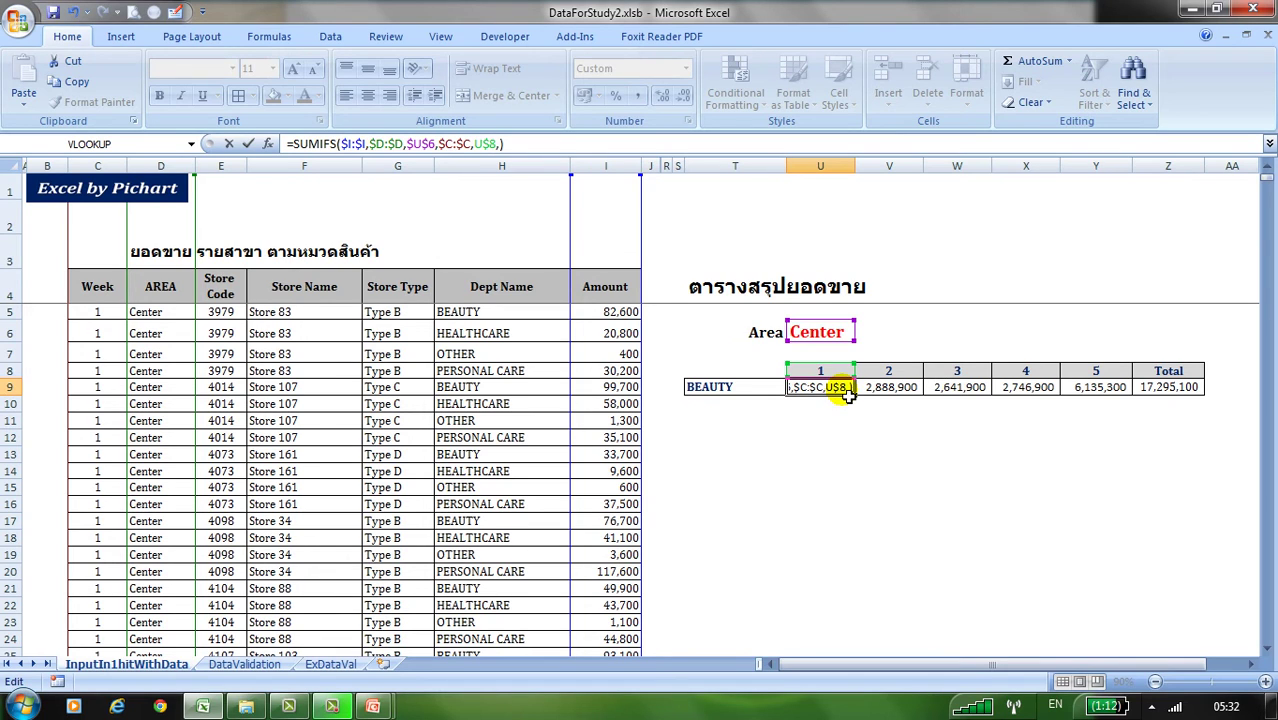
{"action": "left_click", "coordinate": [532, 178]}
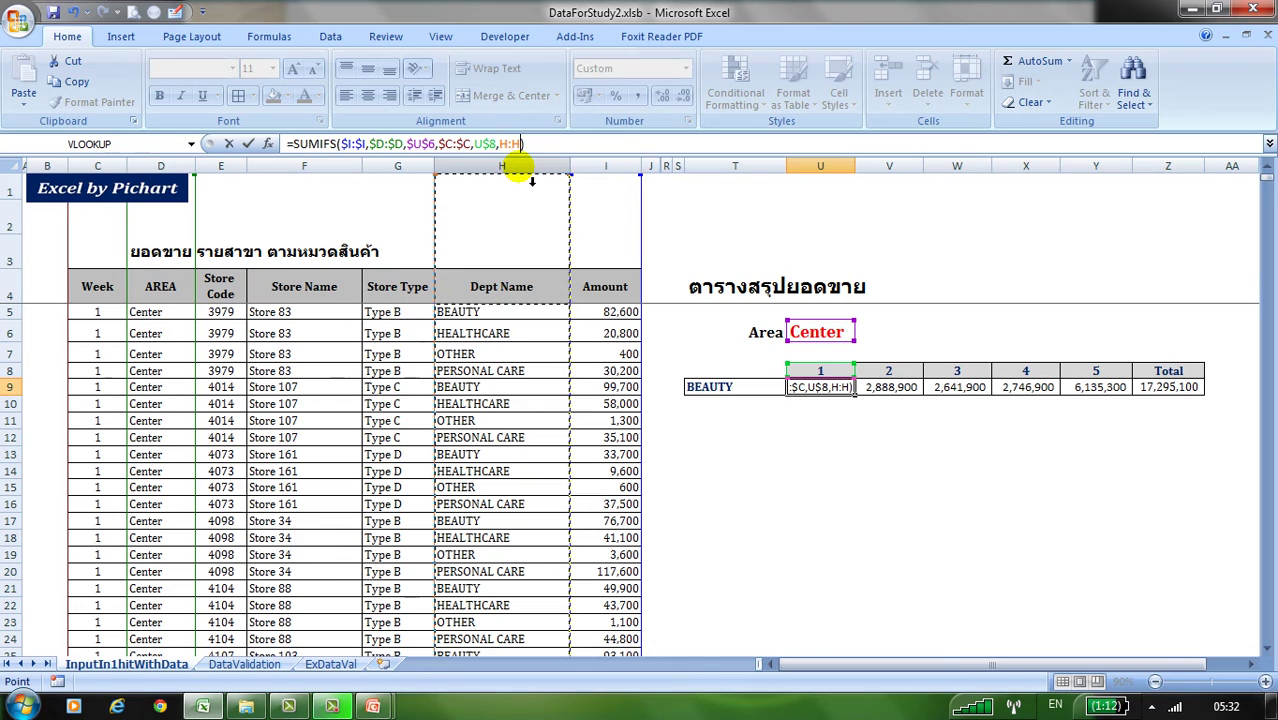
{"action": "key", "text": "F4"}
{"action": "type", "text": "$H,"}
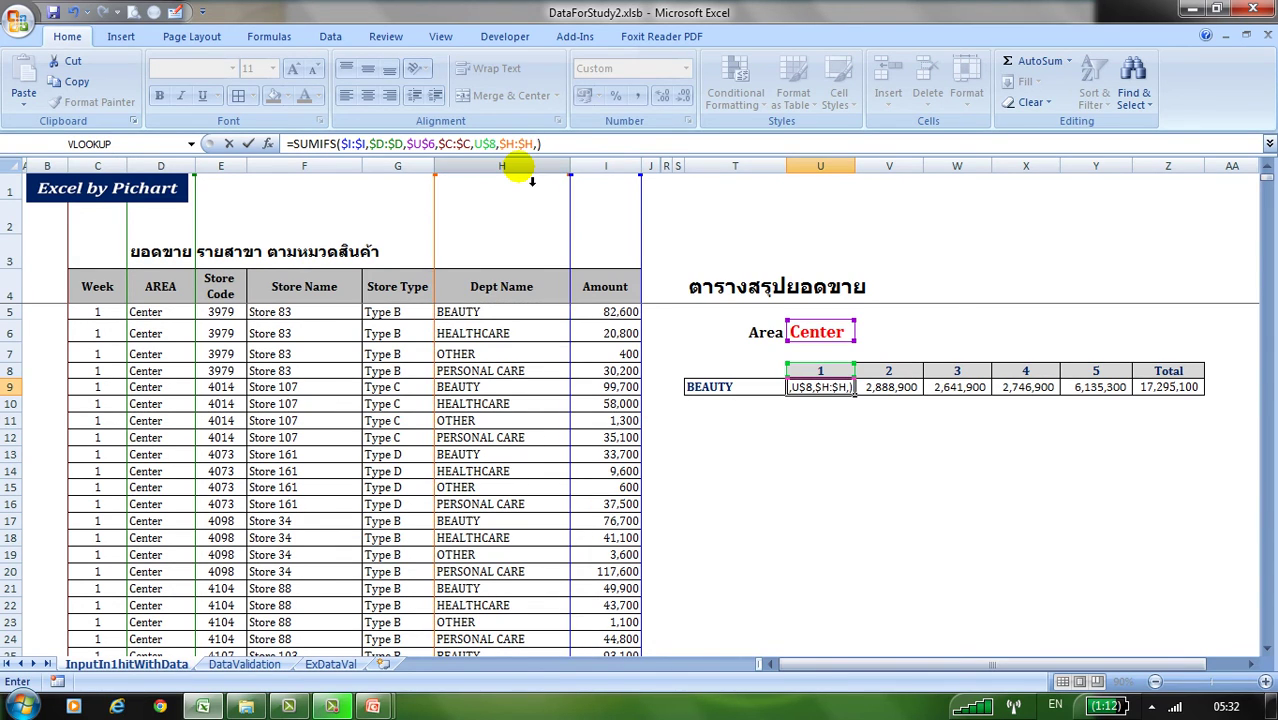
{"action": "left_click", "coordinate": [760, 392]}
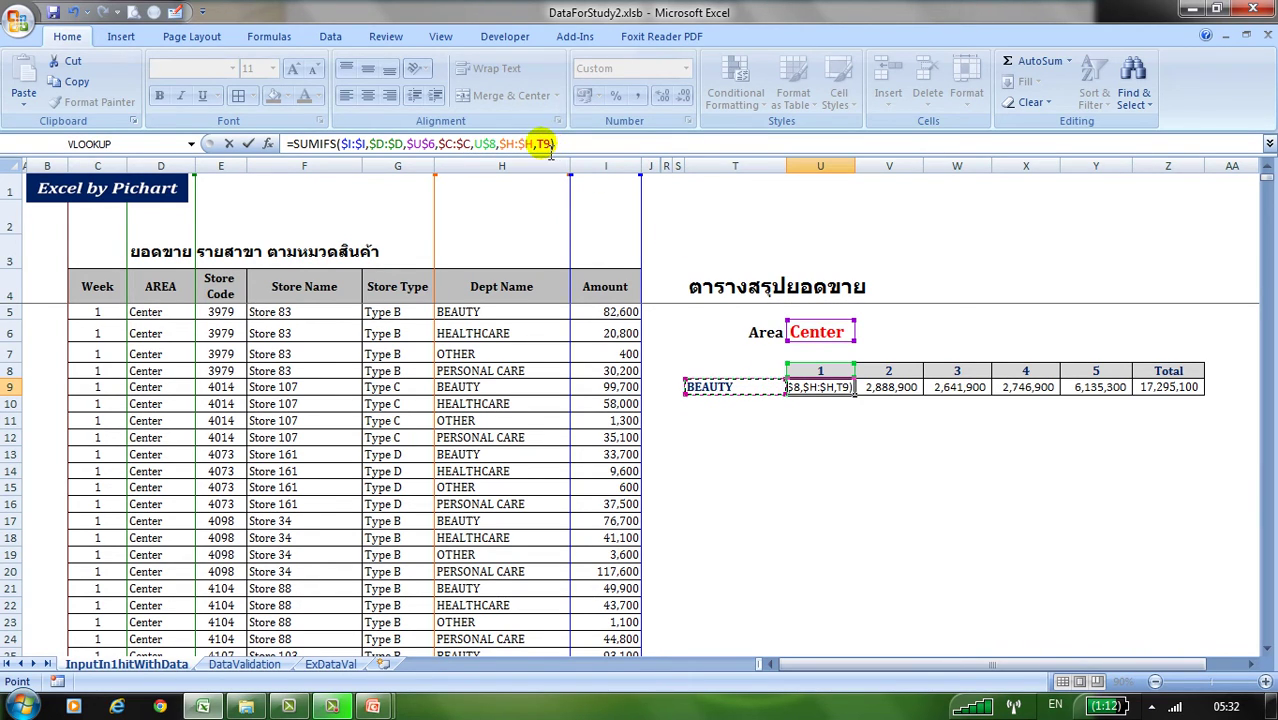
{"action": "left_click", "coordinate": [545, 145]}
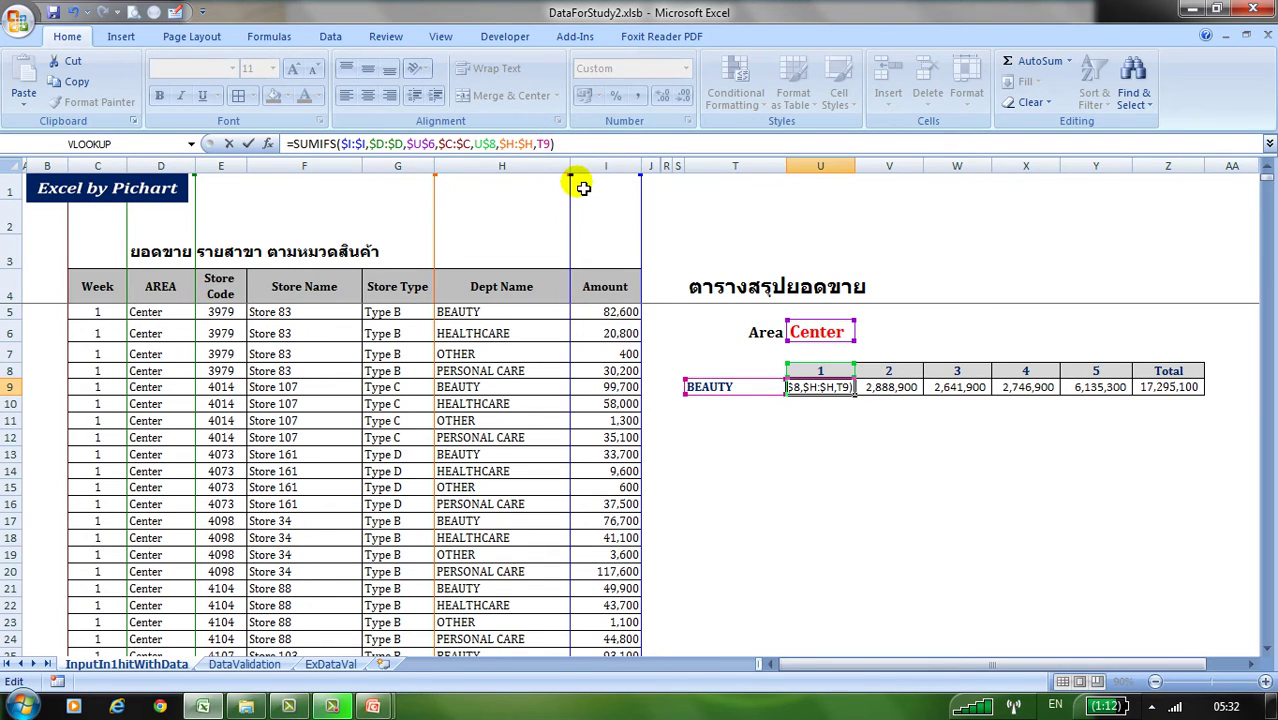
{"action": "type", "text": "$"}
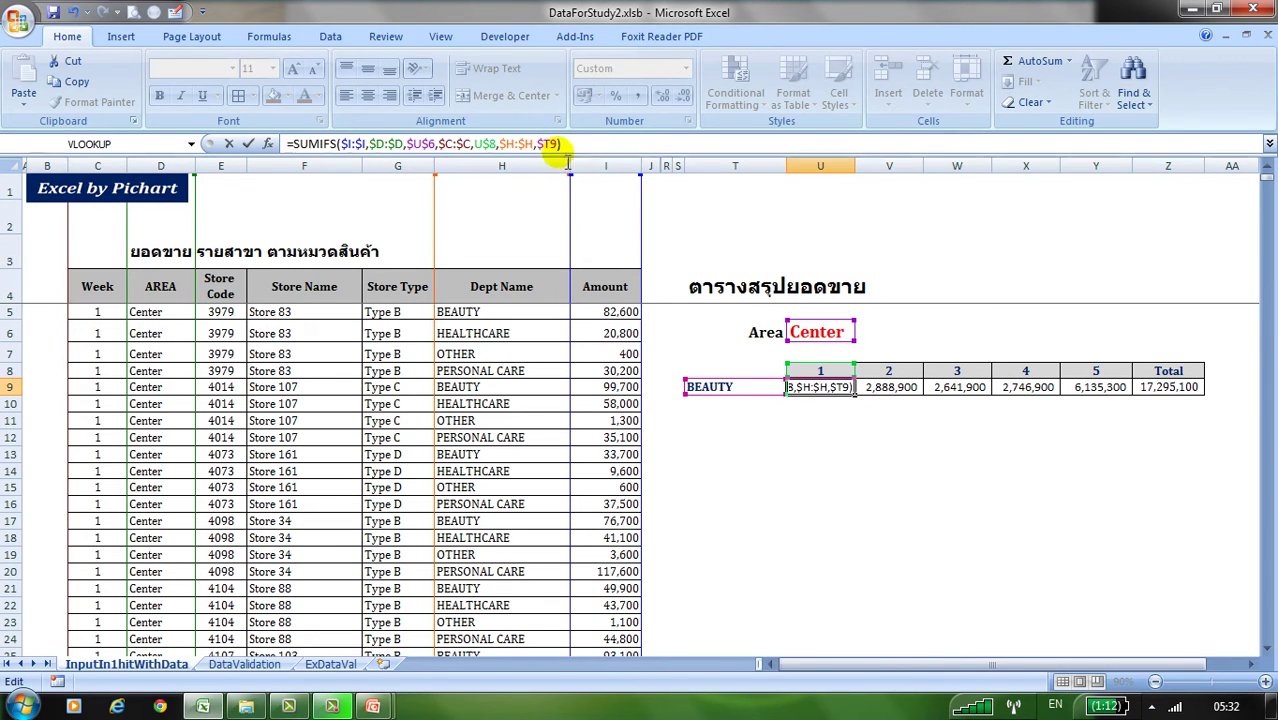
{"action": "left_click", "coordinate": [565, 152]}
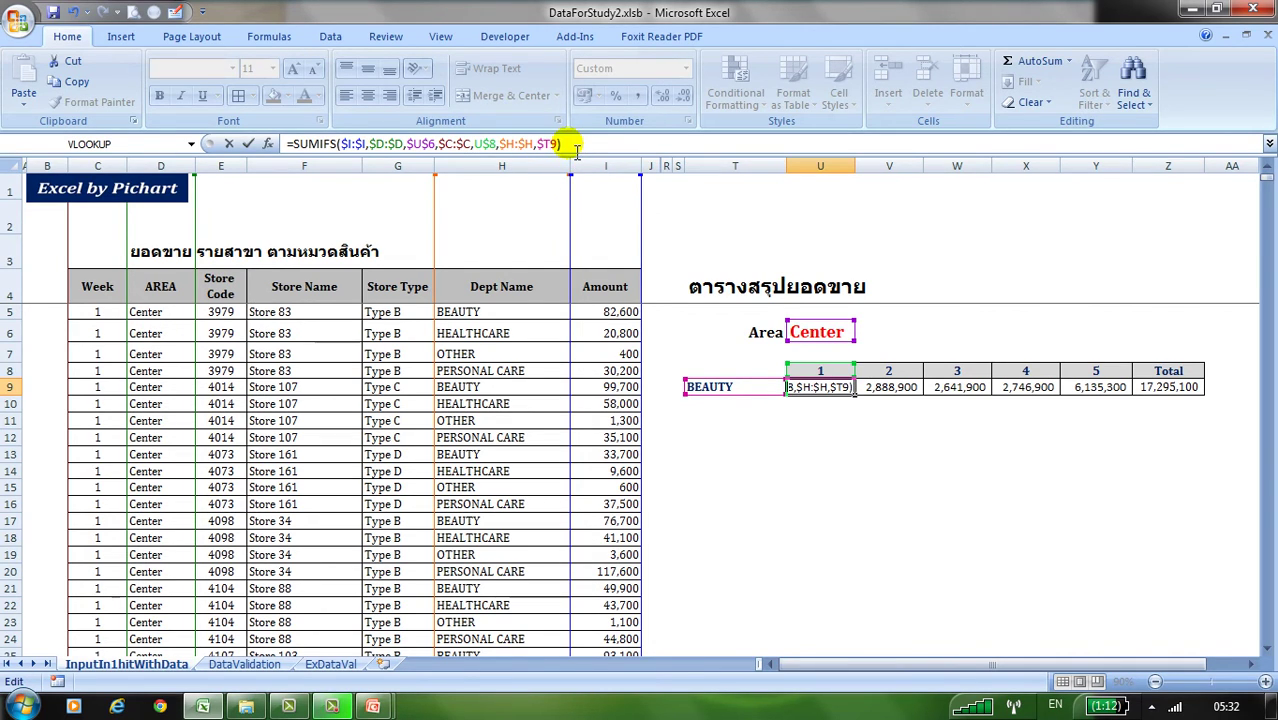
{"action": "key", "text": "ctrl+Return"}
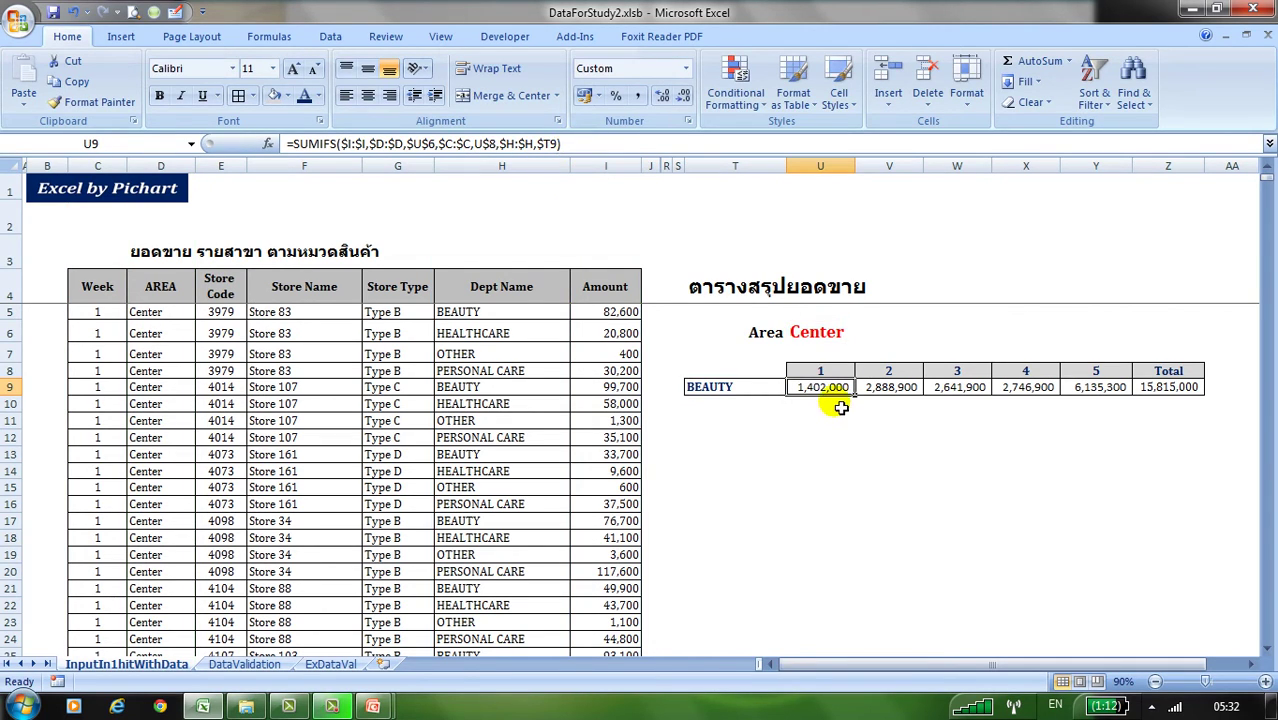
- Fill the week 1 formula across weeks 2–5, then try HEALTHCARE and PERSONAL CARE in T9
{"action": "left_click_drag", "start_coordinate": [856, 396], "coordinate": [1118, 405]}
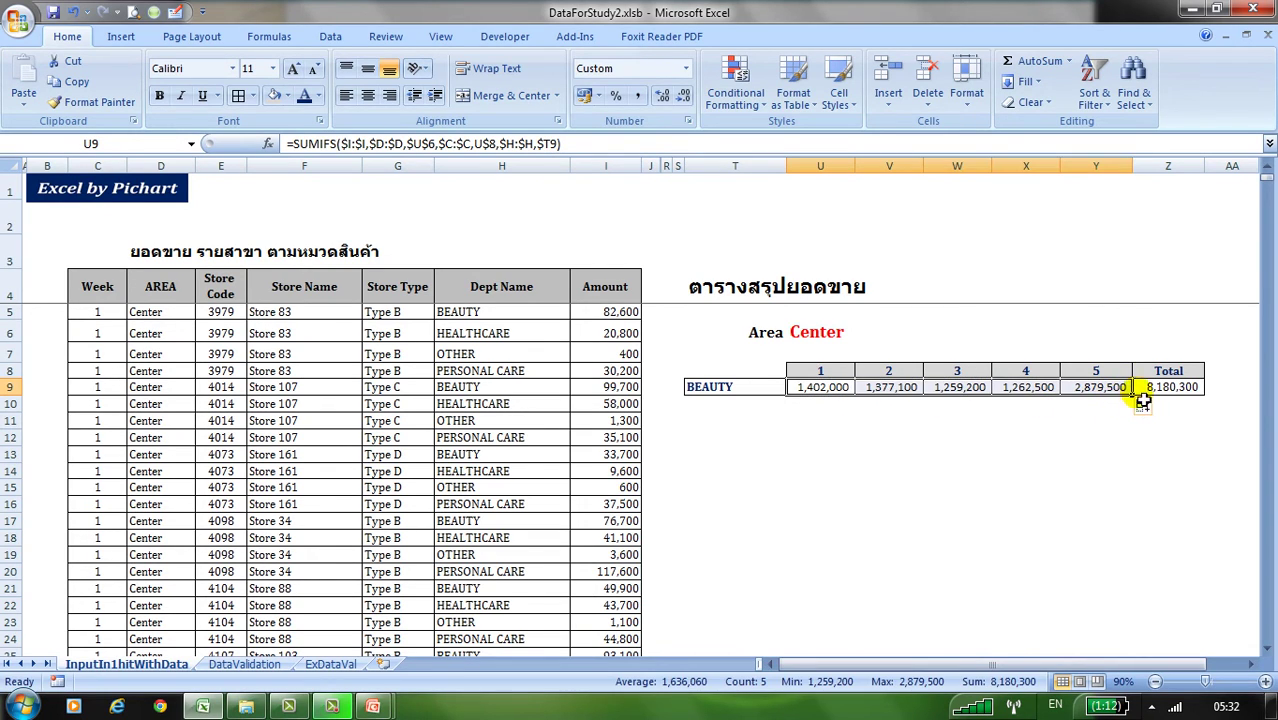
{"action": "left_click", "coordinate": [1193, 393]}
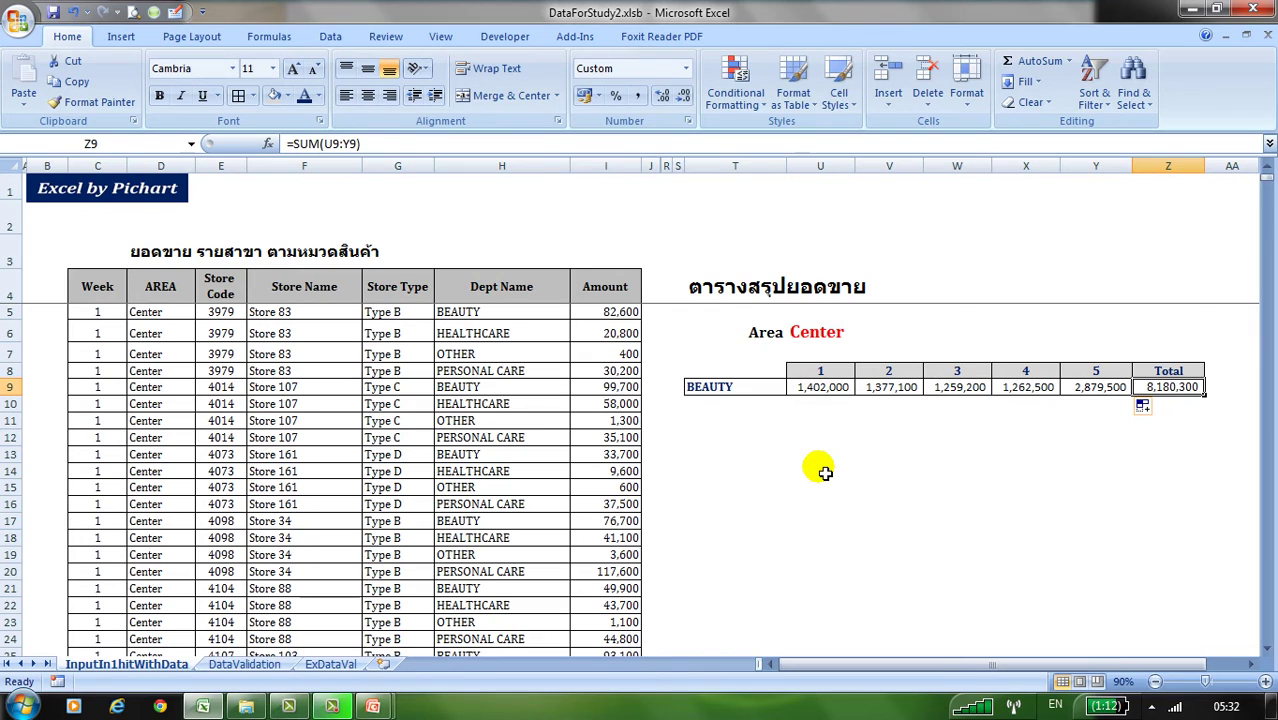
{"action": "left_click", "coordinate": [752, 393]}
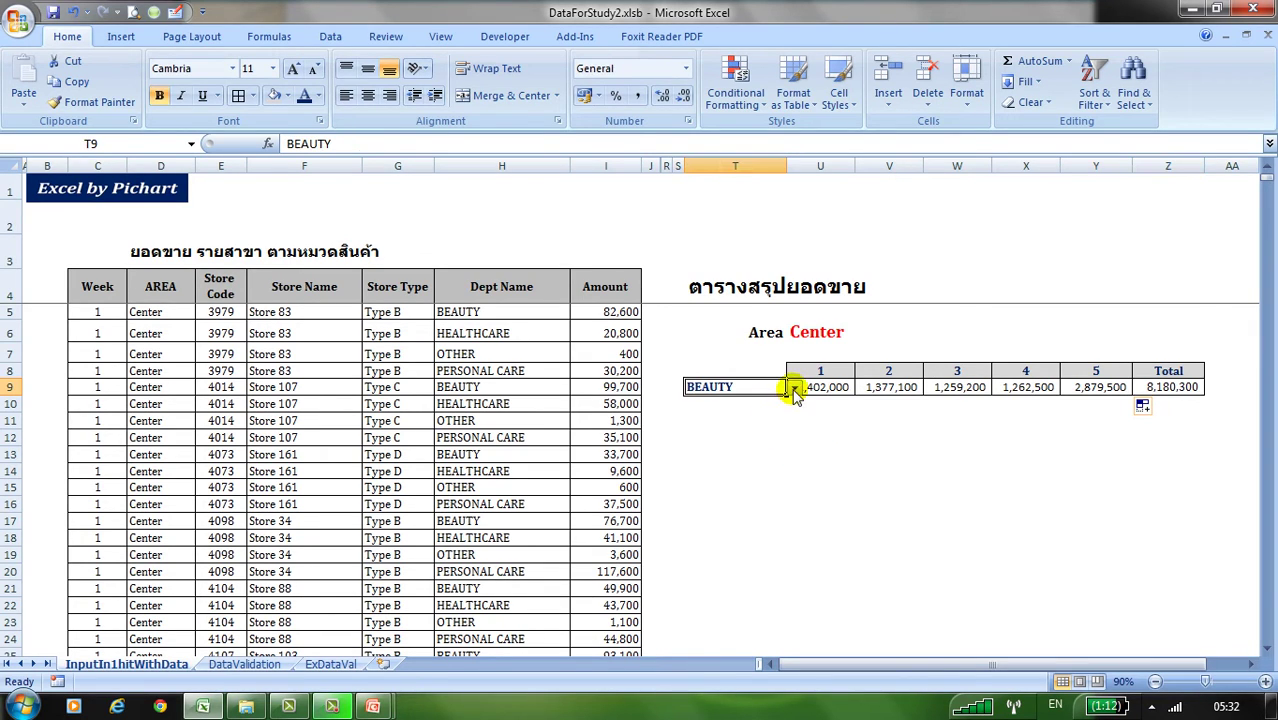
{"action": "left_click", "coordinate": [792, 388]}
{"action": "left_click", "coordinate": [780, 412]}
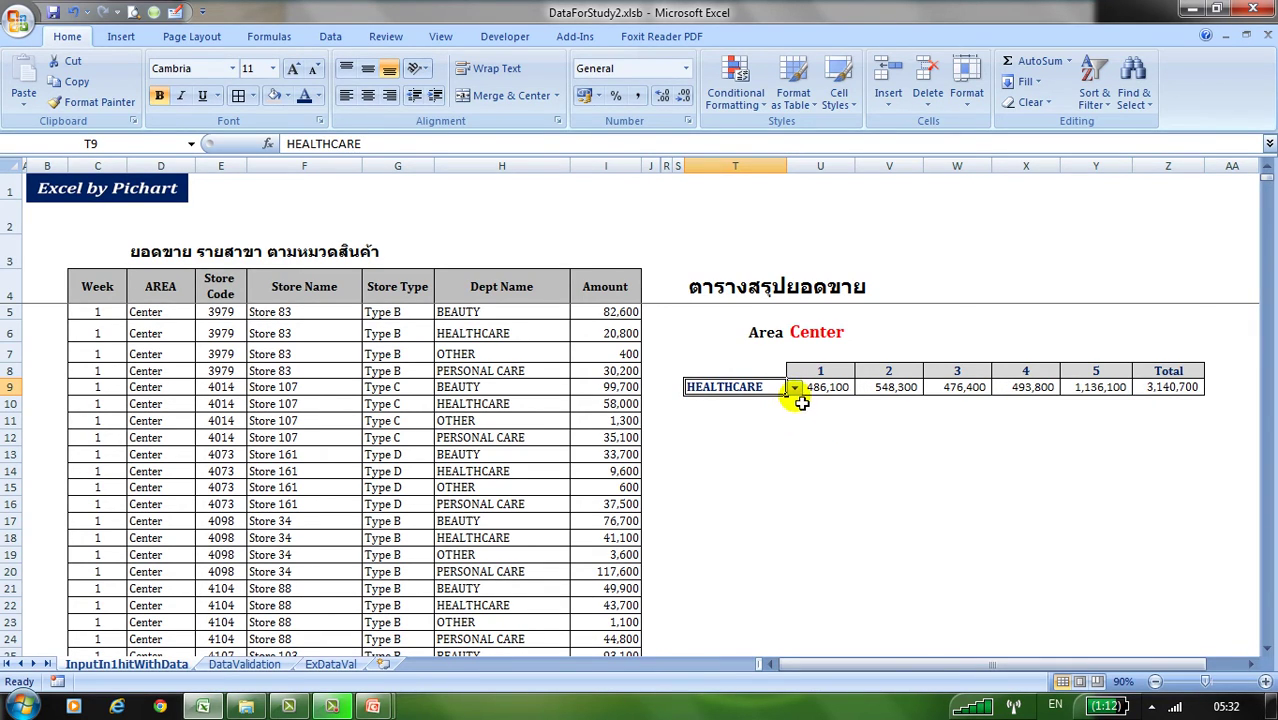
{"action": "left_click", "coordinate": [794, 388]}
{"action": "left_click", "coordinate": [785, 424]}
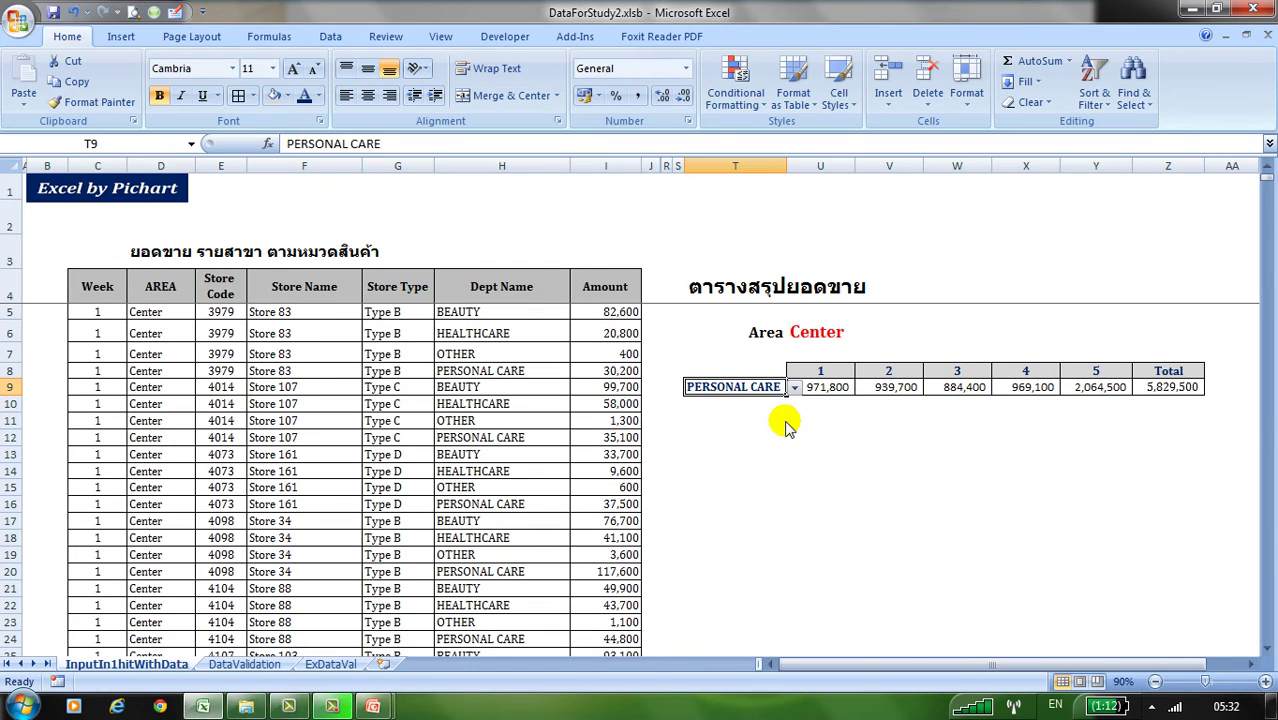
- Try OTHER in T9, then settle on BEAUTY with a Total of 8,180,300
{"action": "left_click", "coordinate": [794, 388]}
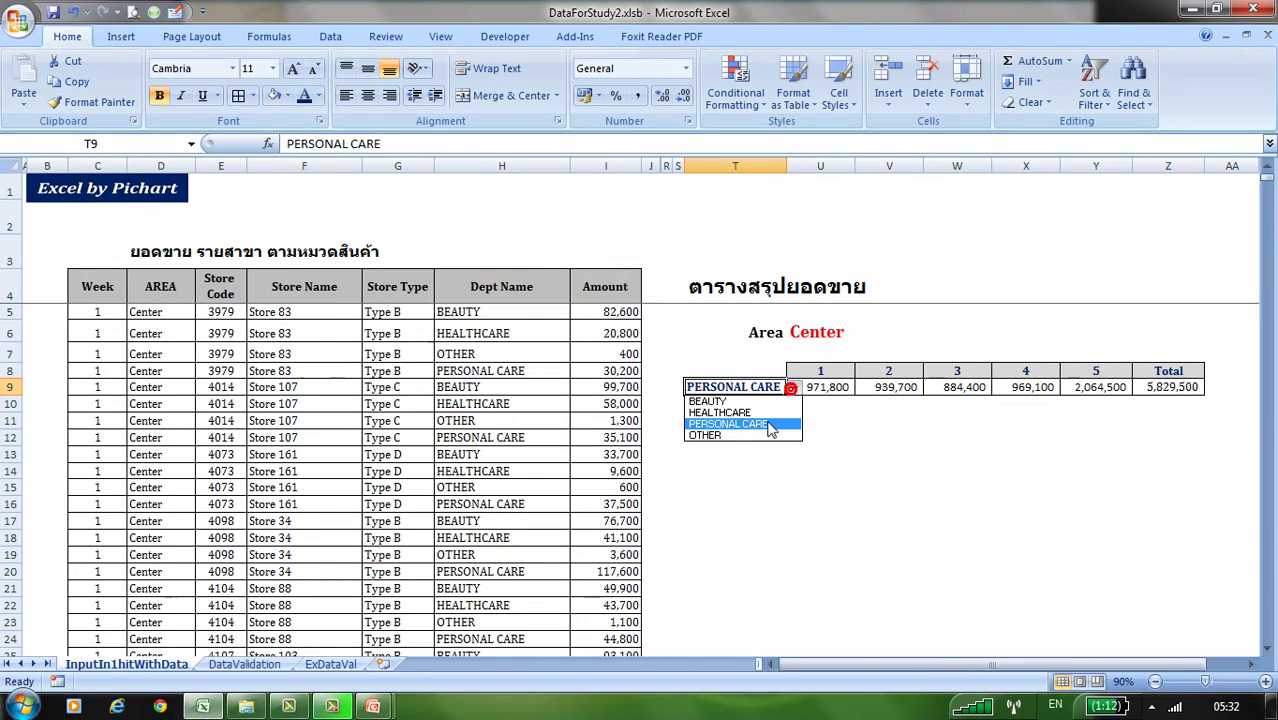
{"action": "left_click", "coordinate": [765, 437]}
{"action": "left_click", "coordinate": [794, 388]}
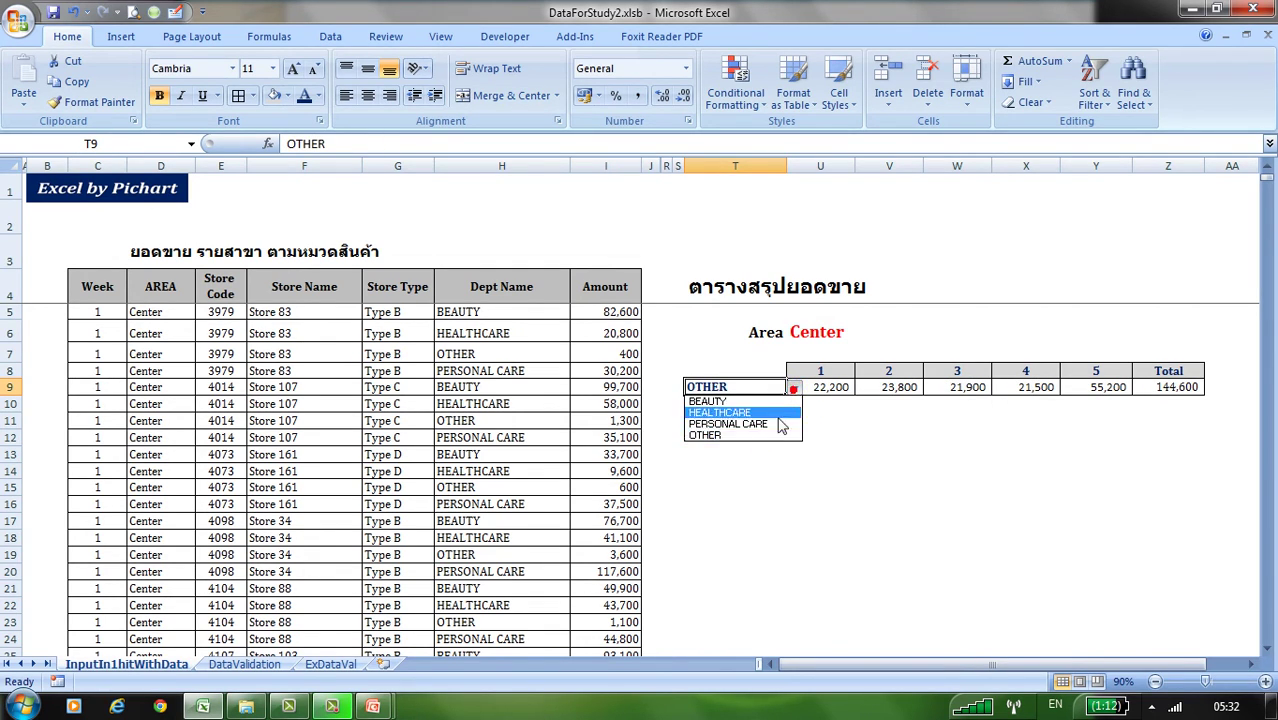
{"action": "left_click", "coordinate": [779, 403]}
{"action": "left_click", "coordinate": [1193, 395]}
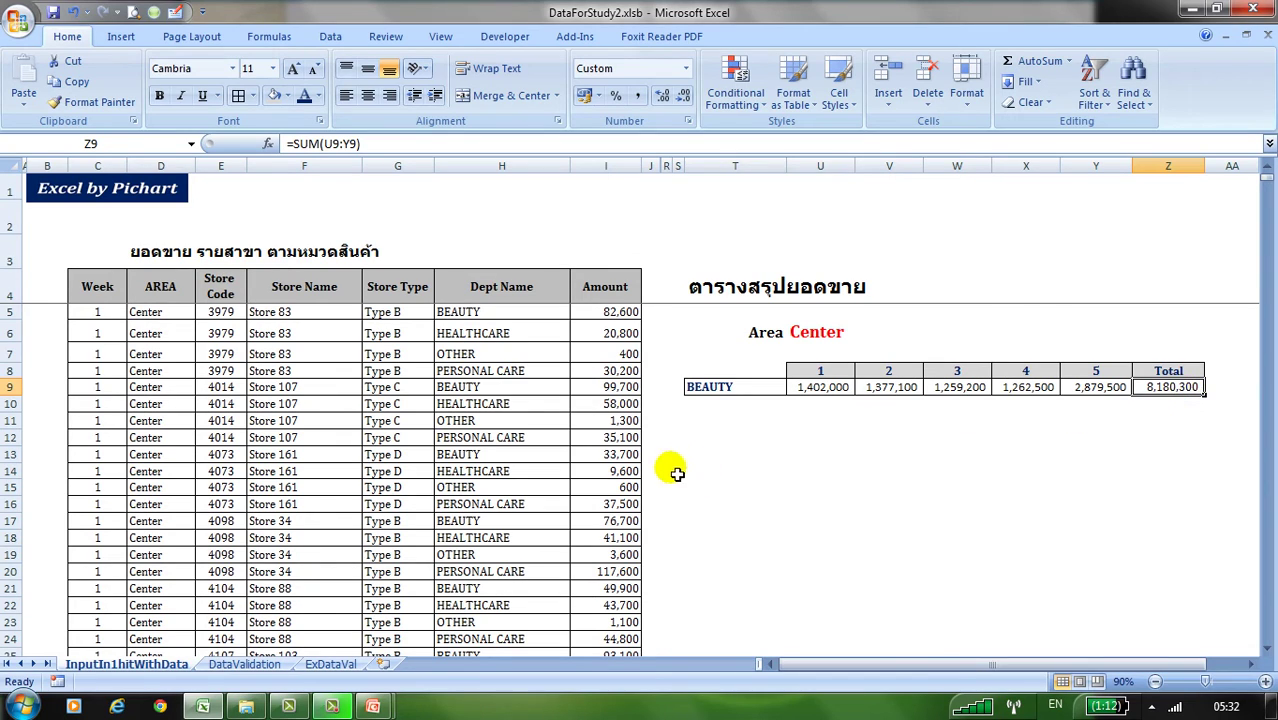
{"action": "left_click", "coordinate": [739, 408]}
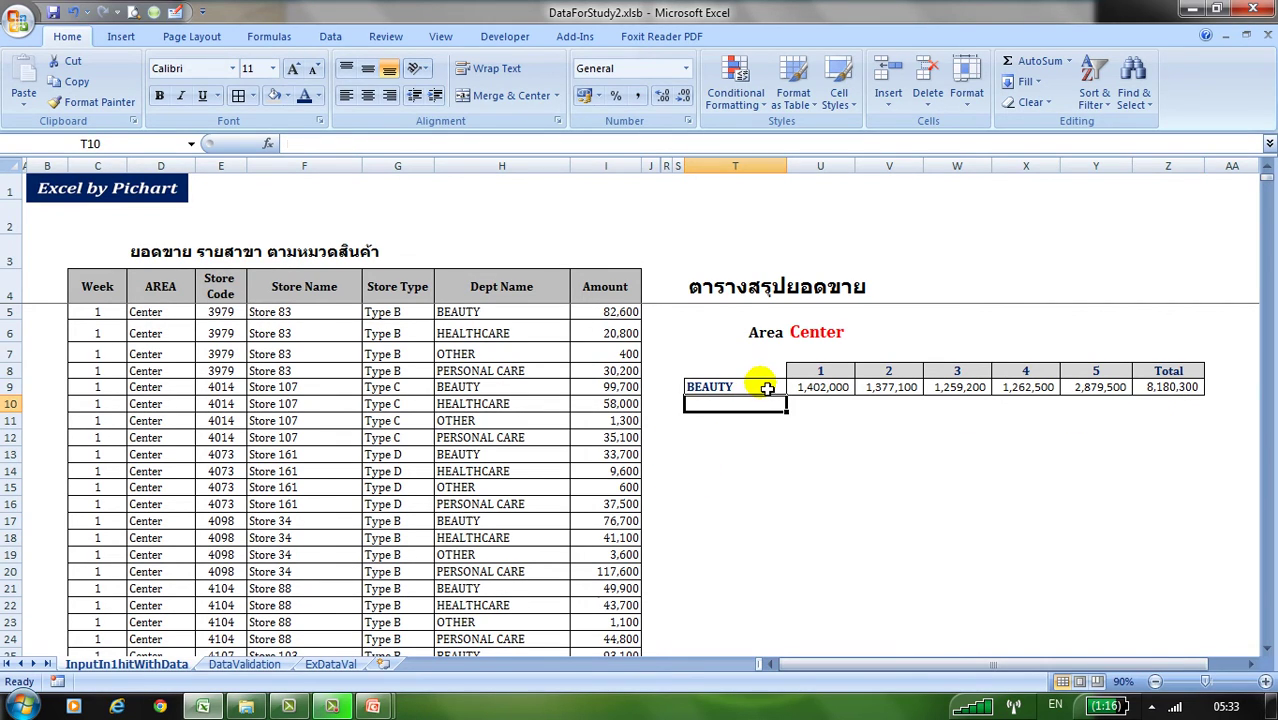
- Fill BEAUTY down from T9 to T12 and set T10 to HEALTHCARE
{"action": "left_click", "coordinate": [756, 387]}
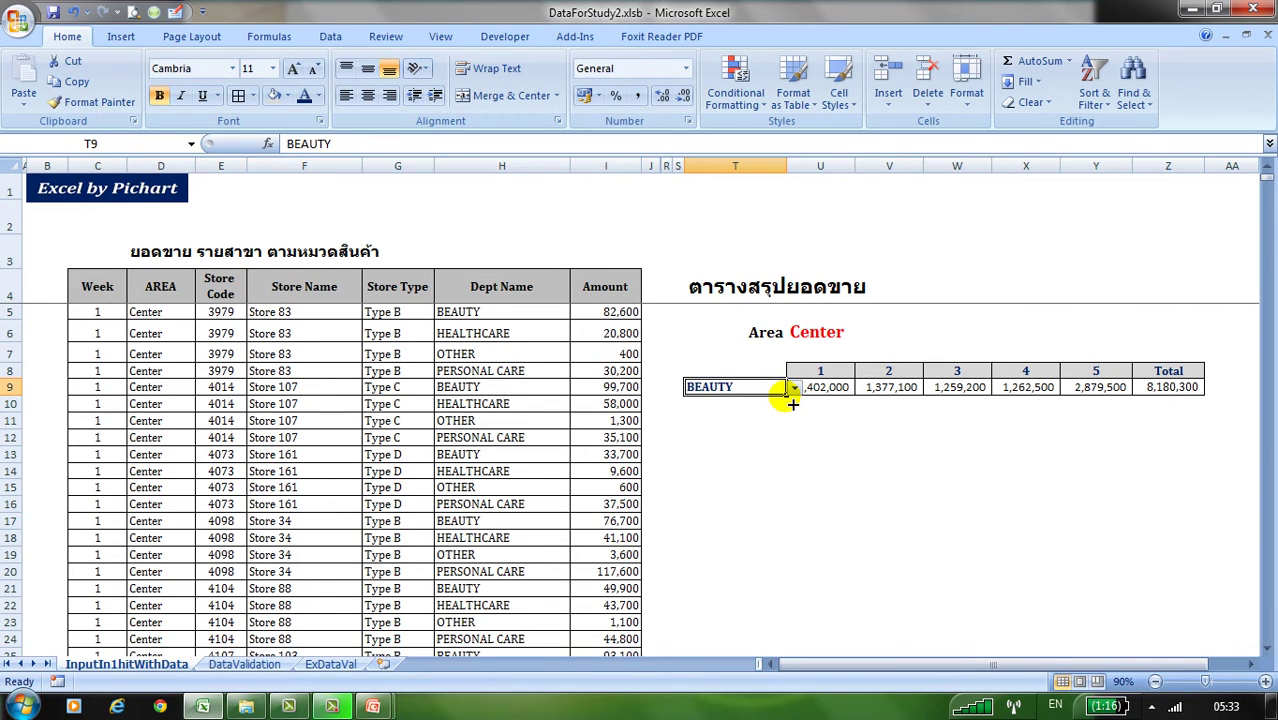
{"action": "left_click_drag", "start_coordinate": [792, 404], "coordinate": [796, 454]}
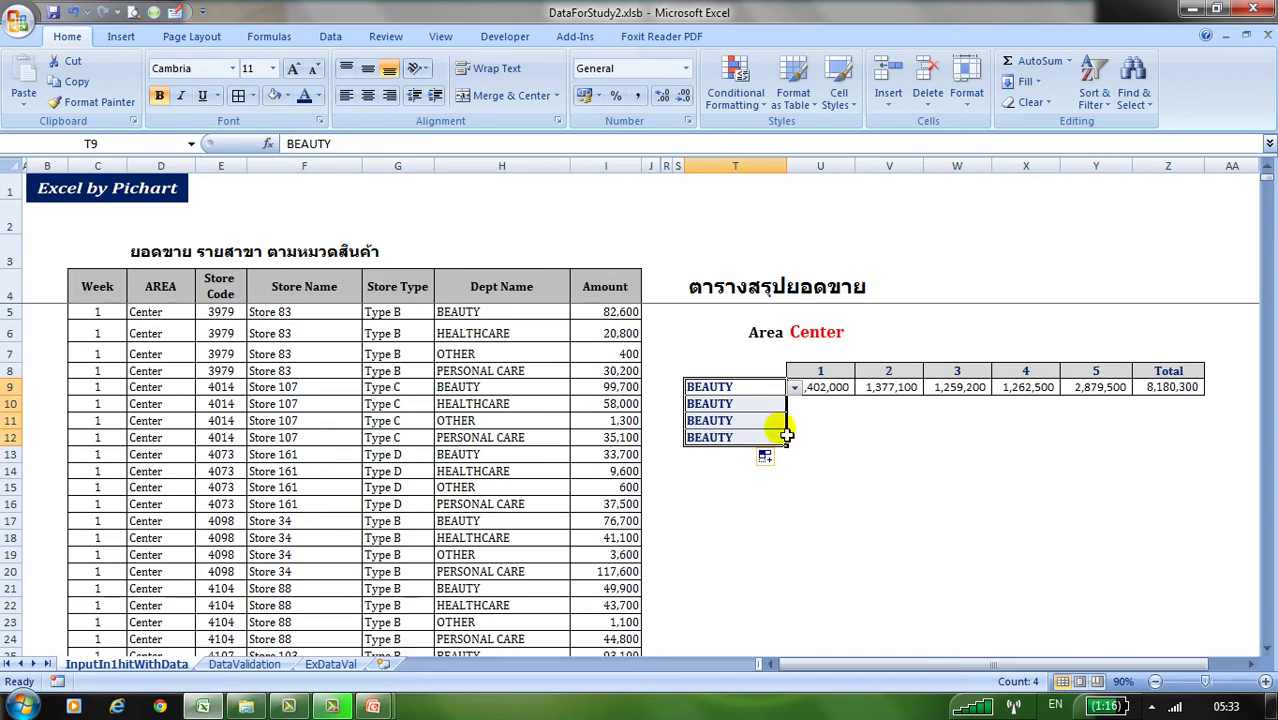
{"action": "left_click", "coordinate": [779, 408]}
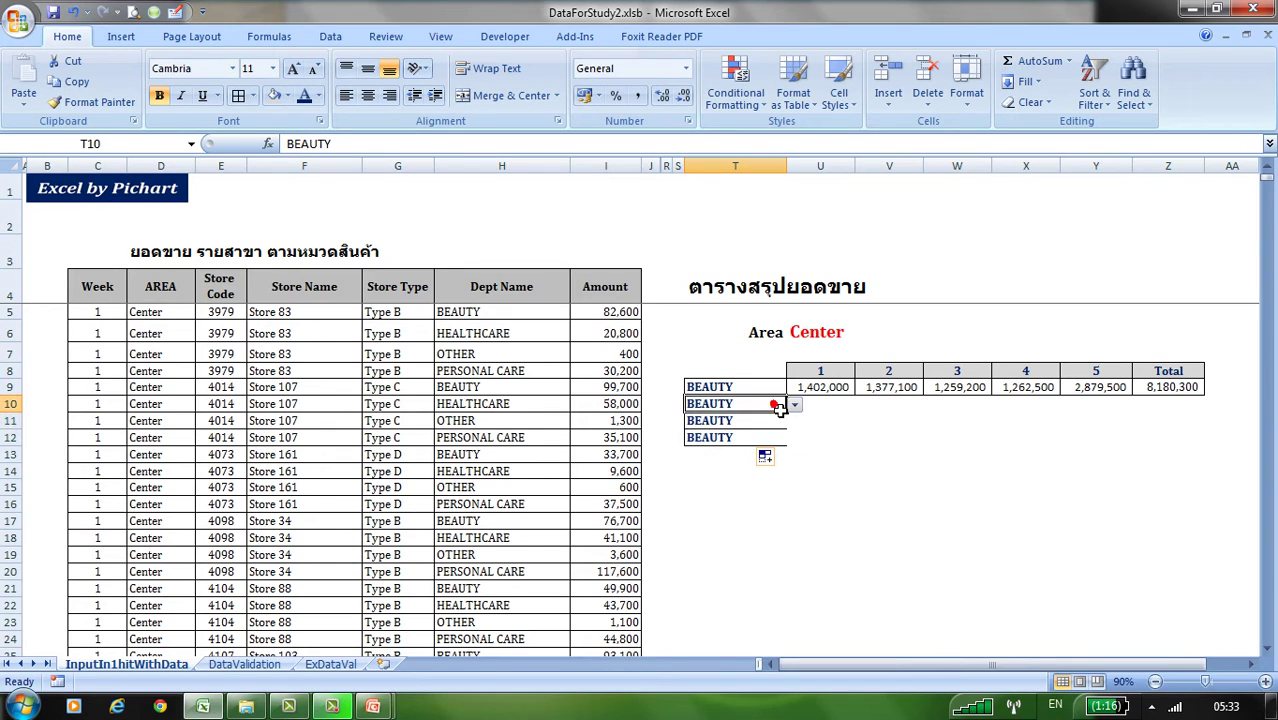
{"action": "left_click", "coordinate": [796, 404]}
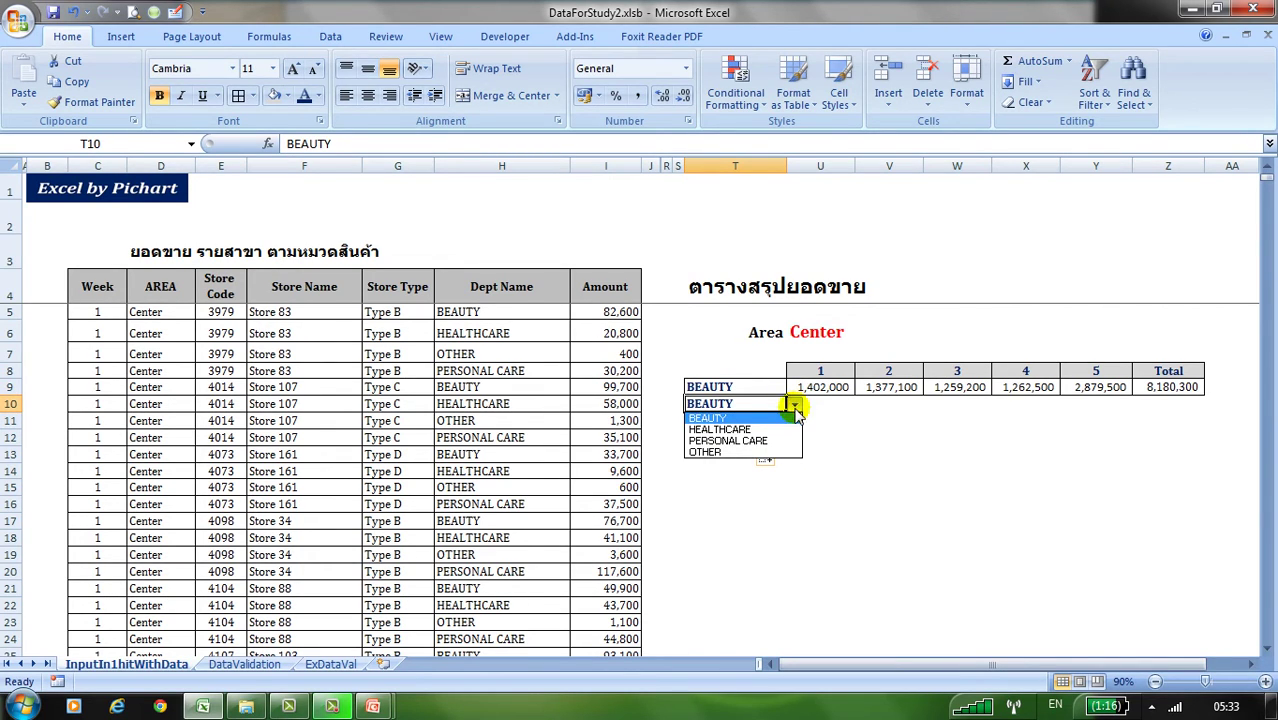
{"action": "left_click", "coordinate": [765, 429]}
- Set T11 to PERSONAL CARE and T12 to OTHER, then widen column T
{"action": "left_click", "coordinate": [765, 426]}
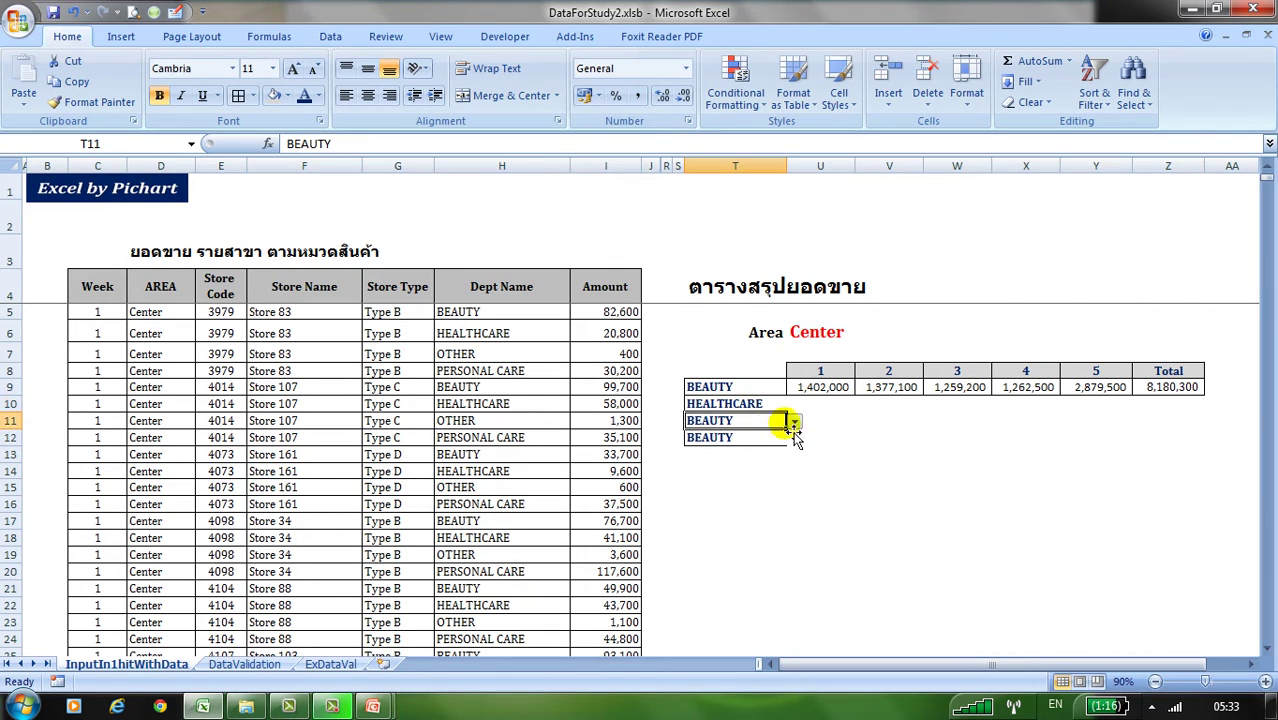
{"action": "left_click", "coordinate": [795, 421]}
{"action": "left_click", "coordinate": [788, 459]}
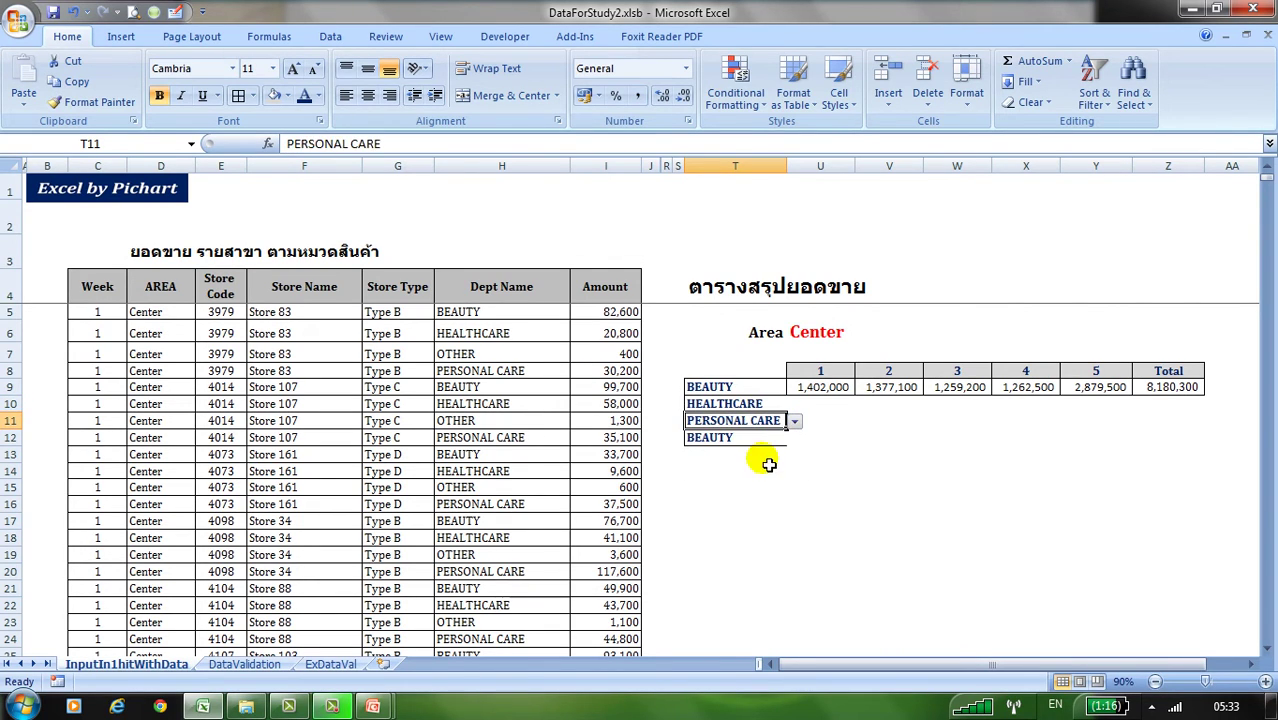
{"action": "left_click", "coordinate": [778, 439]}
{"action": "left_click", "coordinate": [795, 440]}
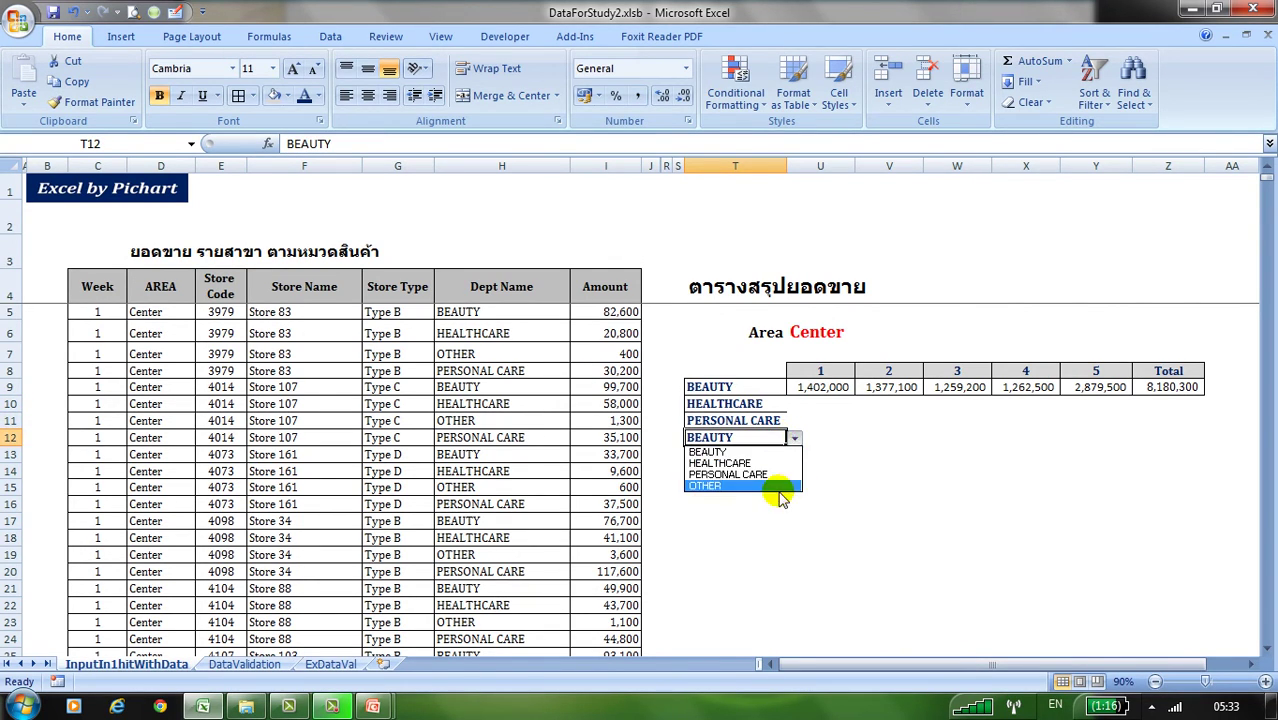
{"action": "left_click", "coordinate": [784, 493]}
{"action": "left_click", "coordinate": [795, 440]}
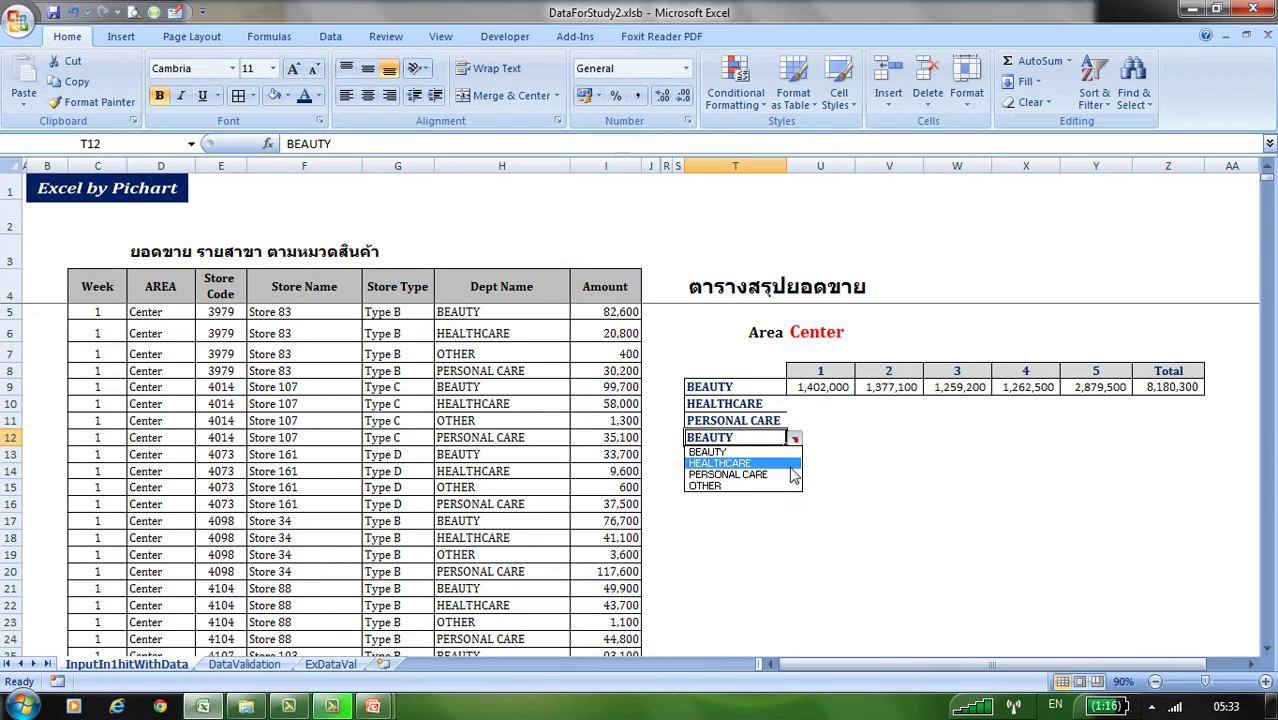
{"action": "left_click", "coordinate": [786, 484]}
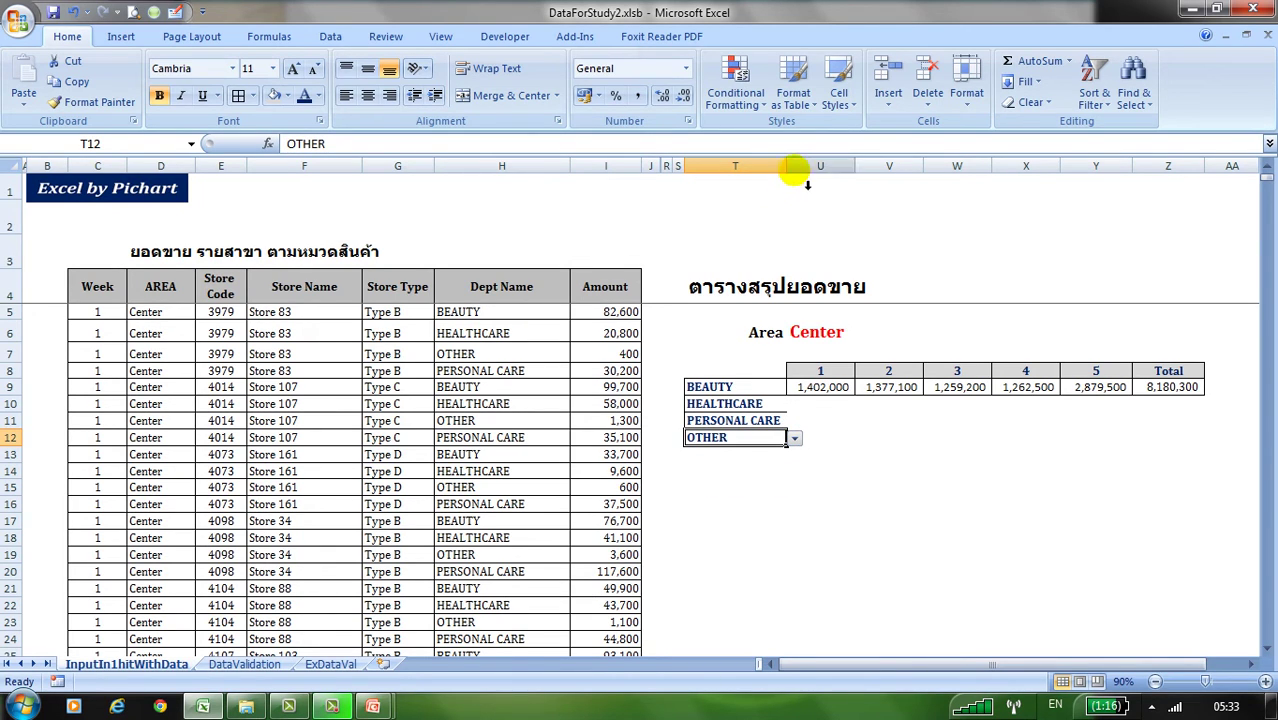
{"action": "left_click_drag", "start_coordinate": [787, 166], "coordinate": [877, 168]}
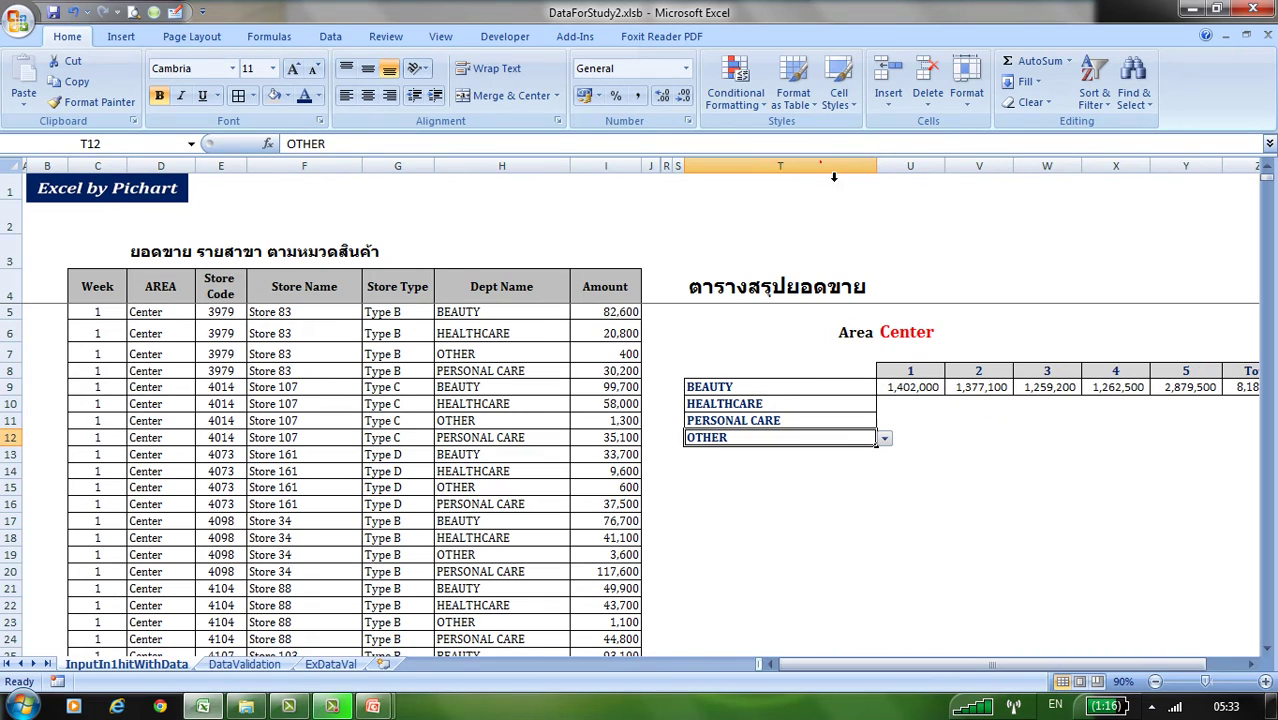
- Enter a 'Total' label in T13 and copy T12's bold bordered formatting onto it
{"action": "left_click", "coordinate": [1251, 665]}
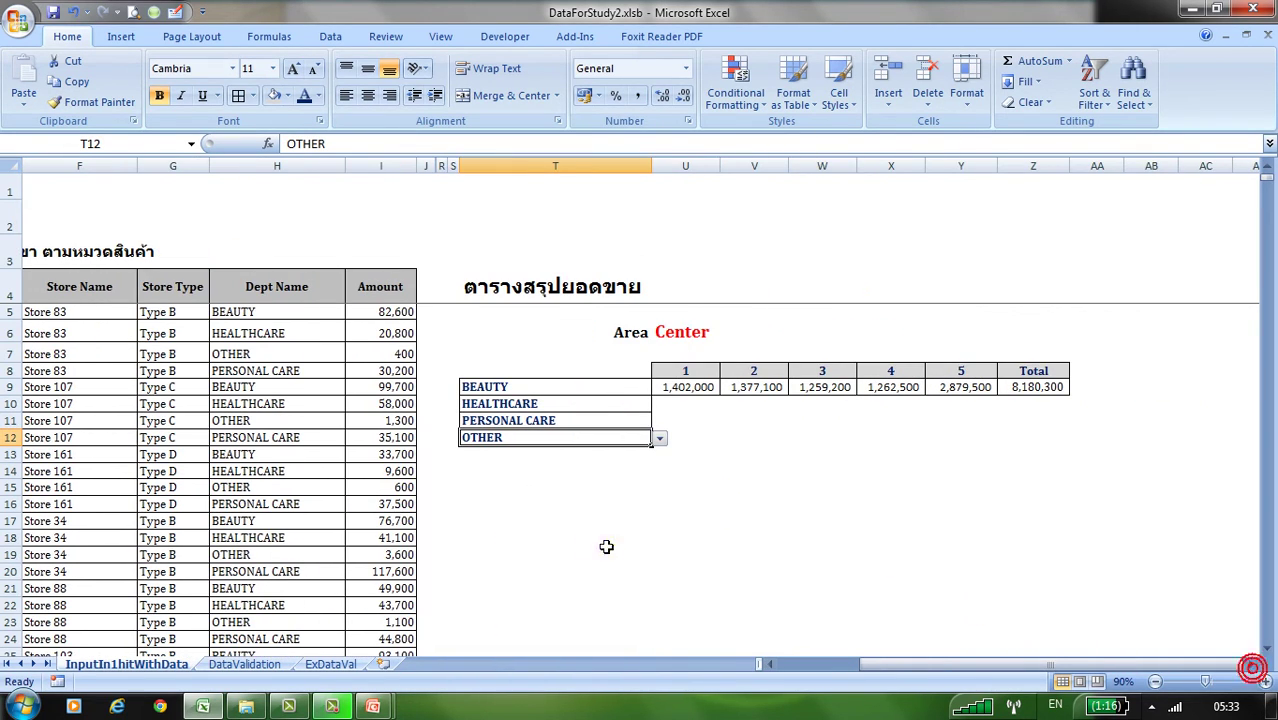
{"action": "left_click", "coordinate": [595, 457]}
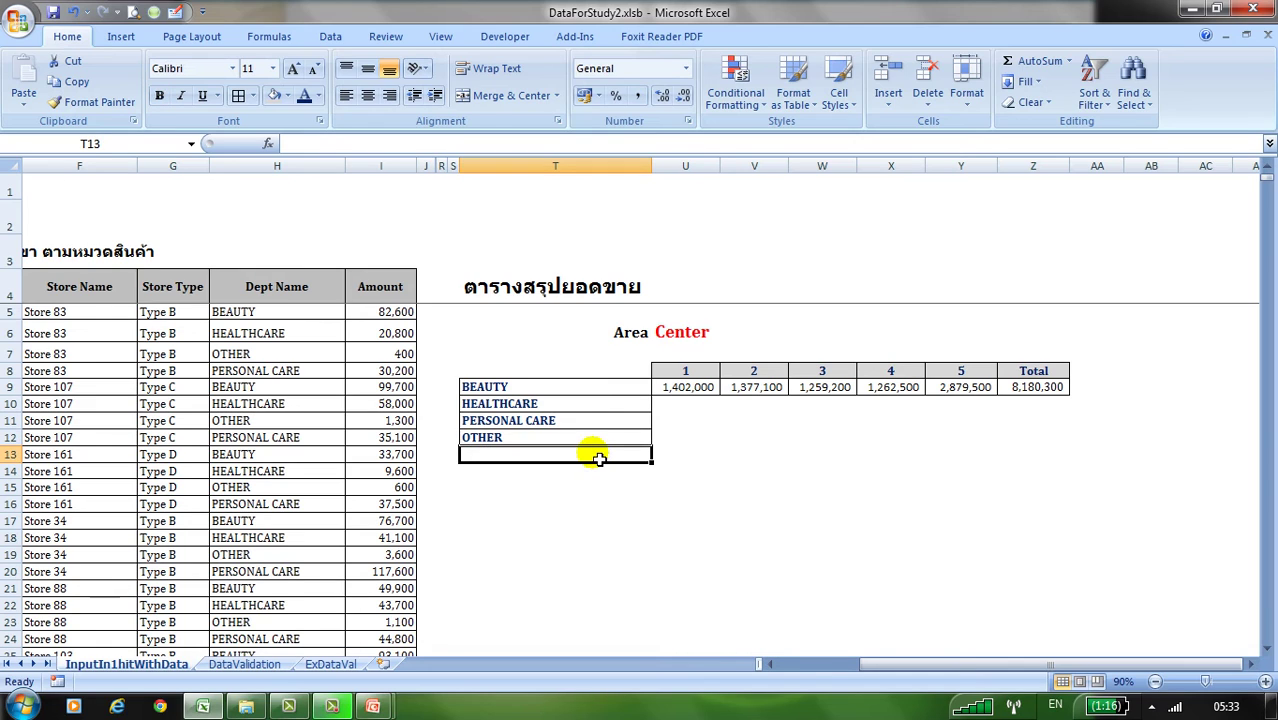
{"action": "type", "text": "Total"}
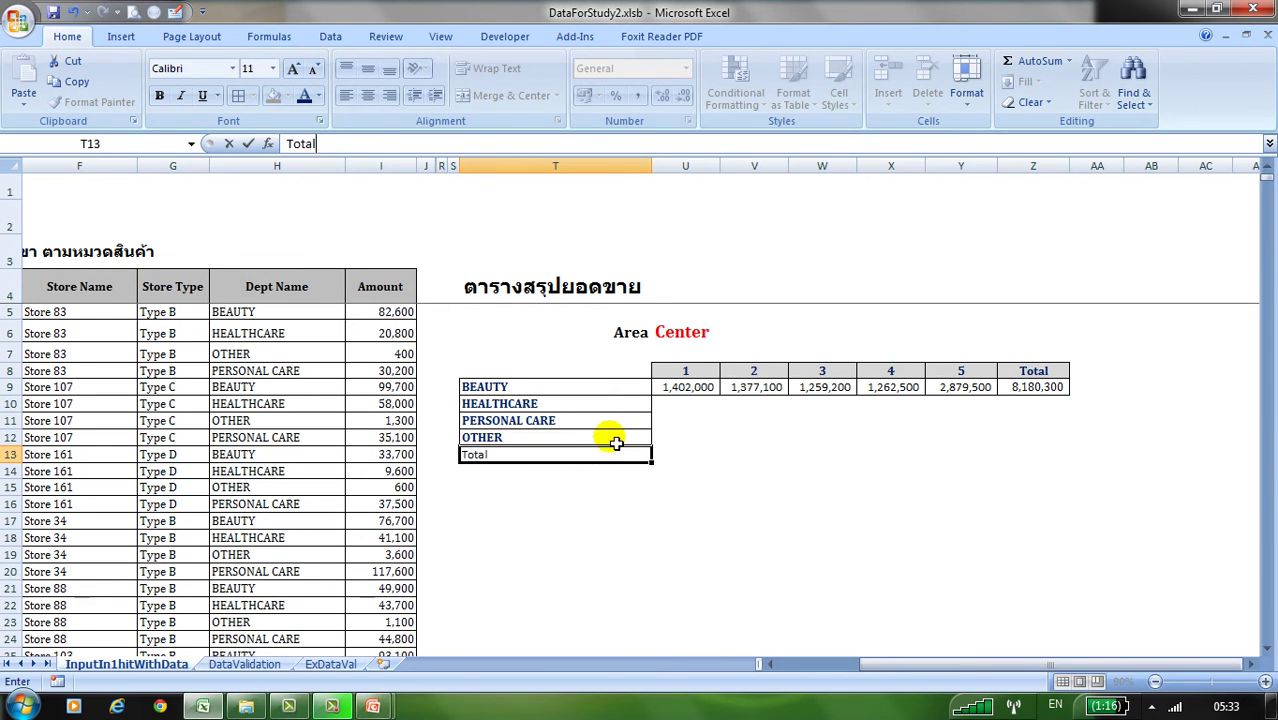
{"action": "left_click", "coordinate": [608, 437]}
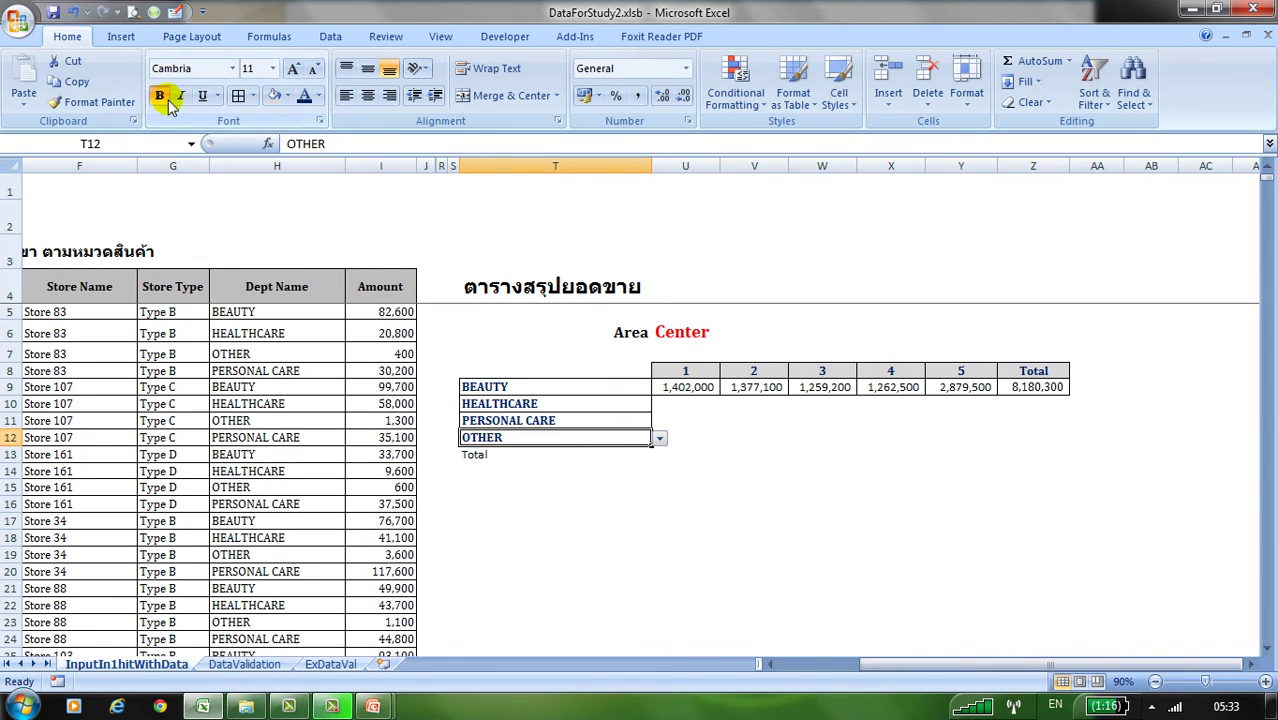
{"action": "left_click", "coordinate": [90, 101]}
{"action": "left_click", "coordinate": [503, 458]}
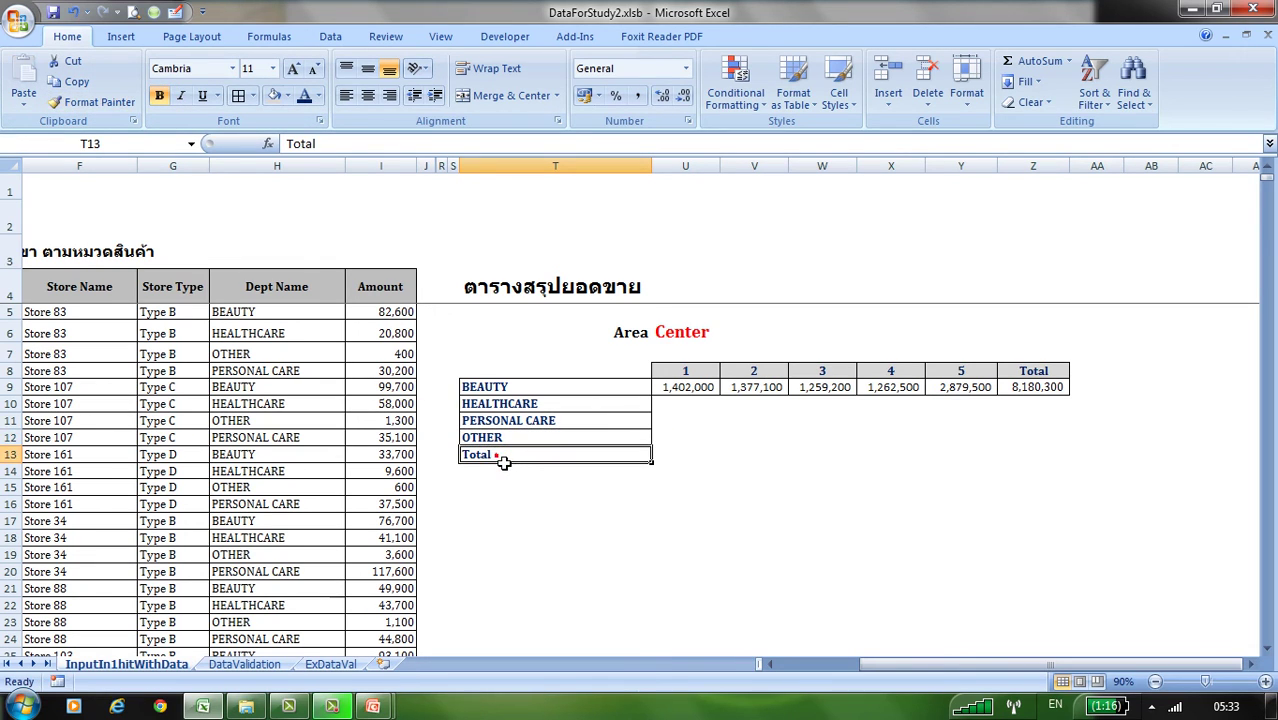
{"action": "left_click_drag", "start_coordinate": [540, 388], "coordinate": [543, 445]}
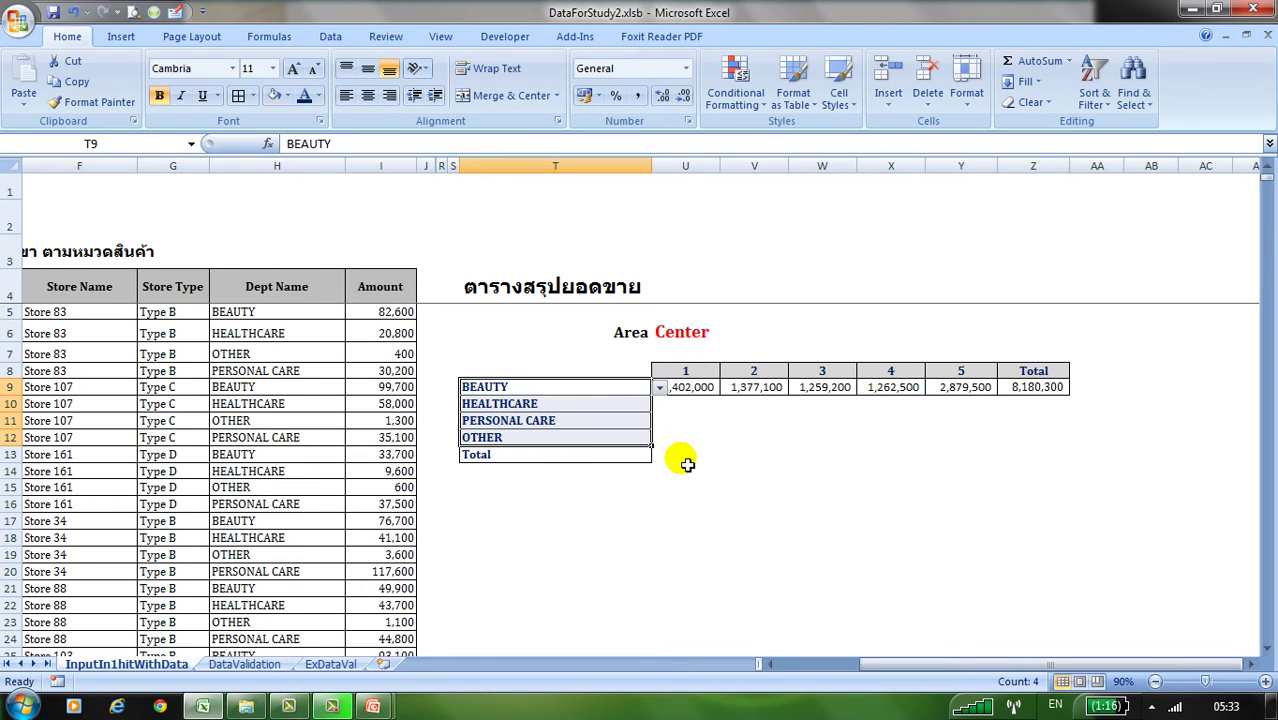
- Copy the BEAUTY row's U9:Z9 formatting onto rows 10 through 13 with Format Painter
{"action": "left_click", "coordinate": [624, 456]}
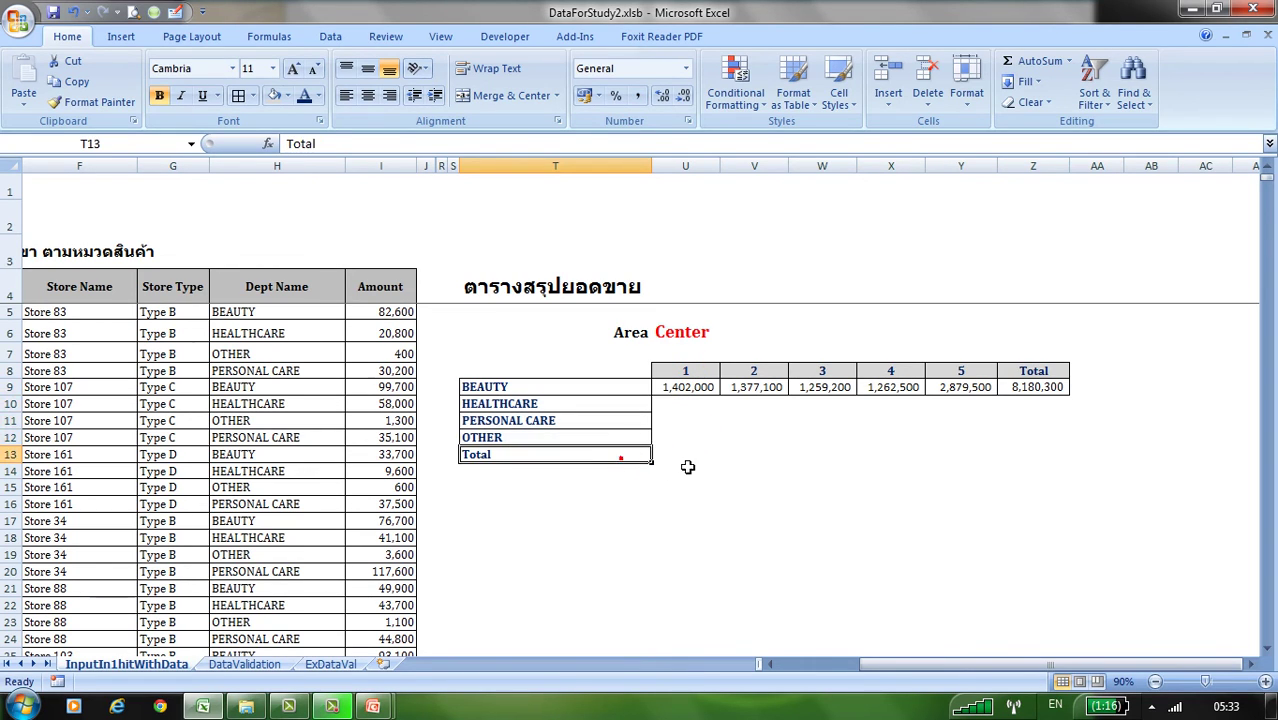
{"action": "left_click", "coordinate": [690, 387]}
{"action": "mouse_move", "coordinate": [735, 394]}
{"action": "left_mouse_down"}
{"action": "mouse_move", "coordinate": [1025, 413]}
{"action": "mouse_move", "coordinate": [1030, 390]}
{"action": "left_mouse_up"}
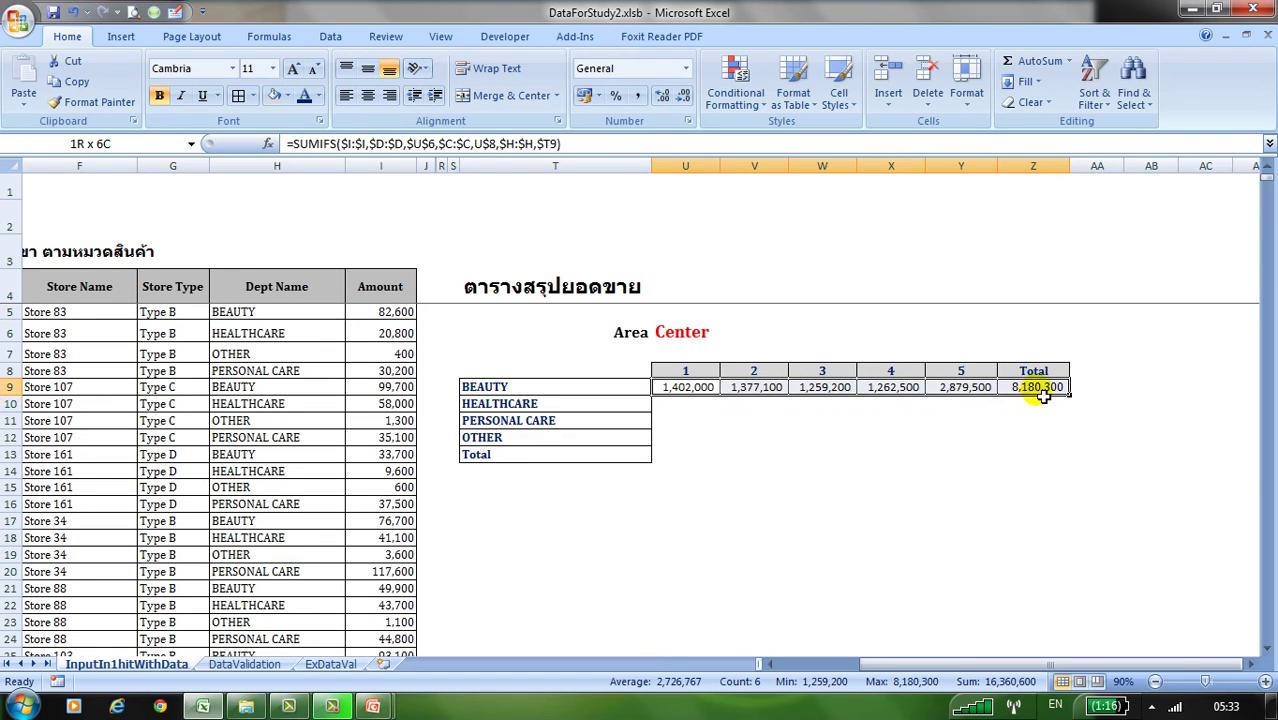
{"action": "left_click", "coordinate": [99, 102]}
{"action": "left_click_drag", "start_coordinate": [686, 405], "coordinate": [1029, 455]}
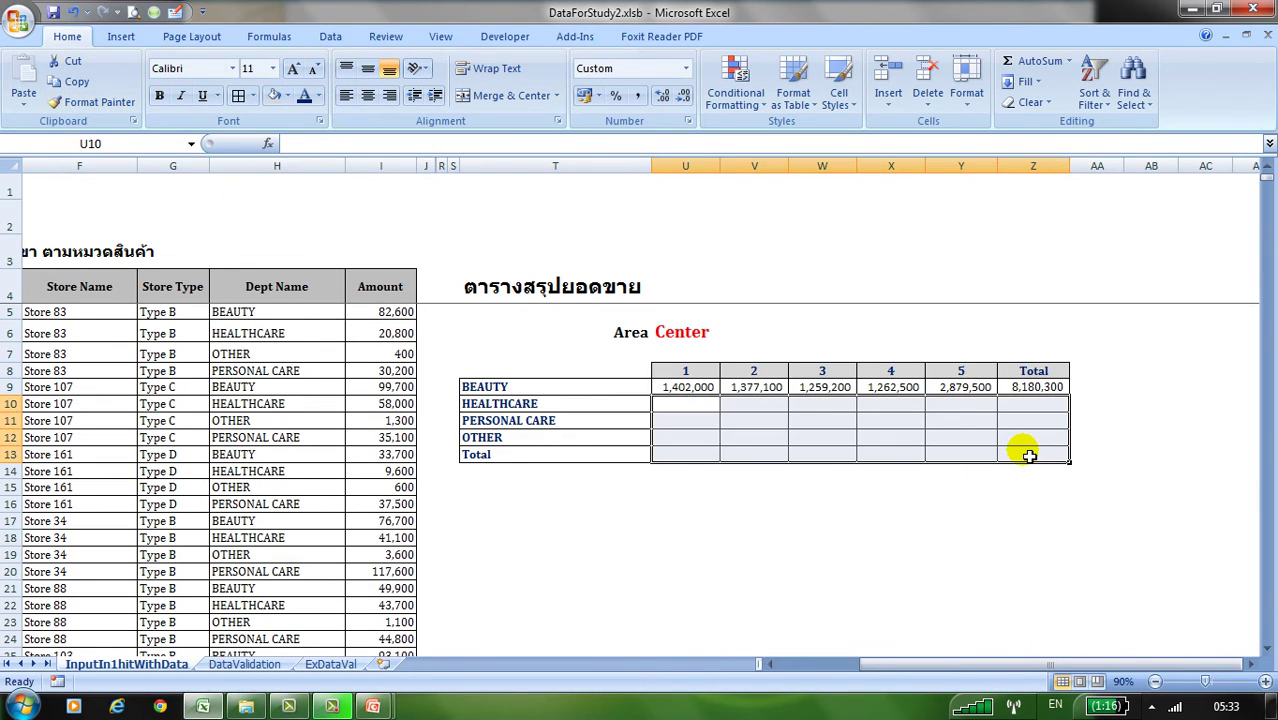
{"action": "left_click", "coordinate": [678, 488]}
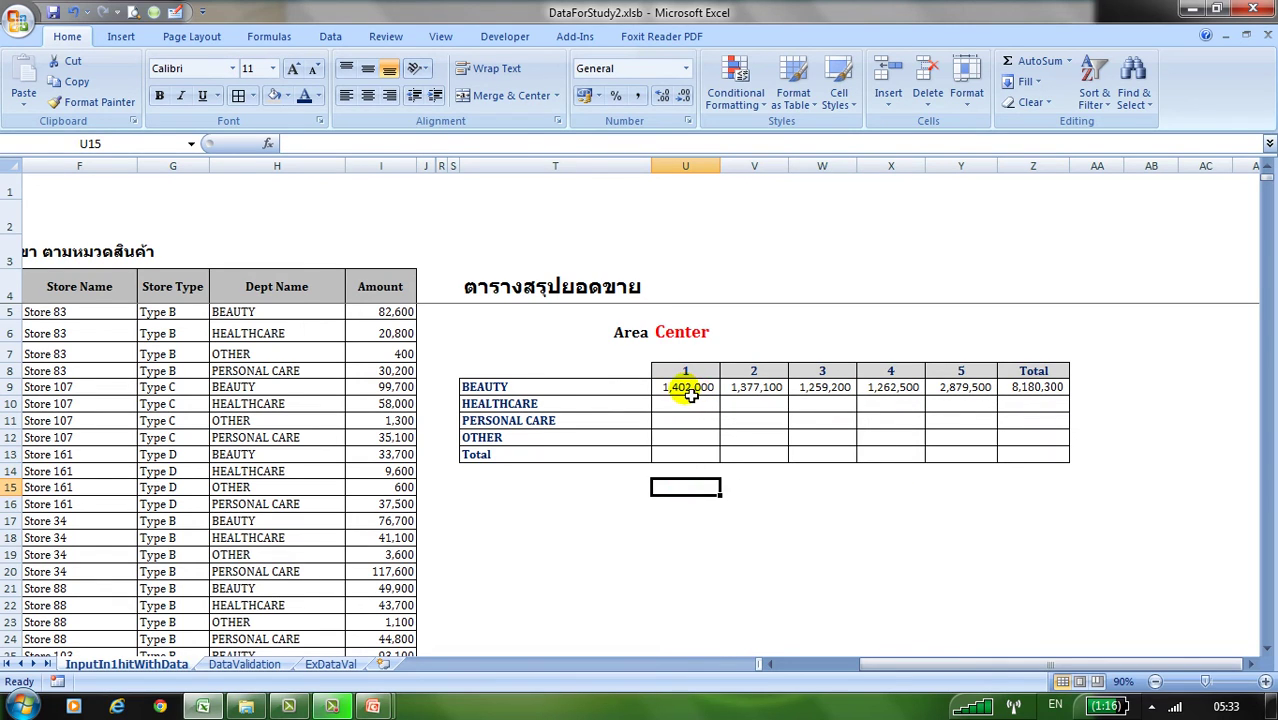
- Fill the SUMIFS formulas down to row 12 for HEALTHCARE, PERSONAL CARE and OTHER
{"action": "left_click_drag", "start_coordinate": [686, 388], "coordinate": [1025, 390]}
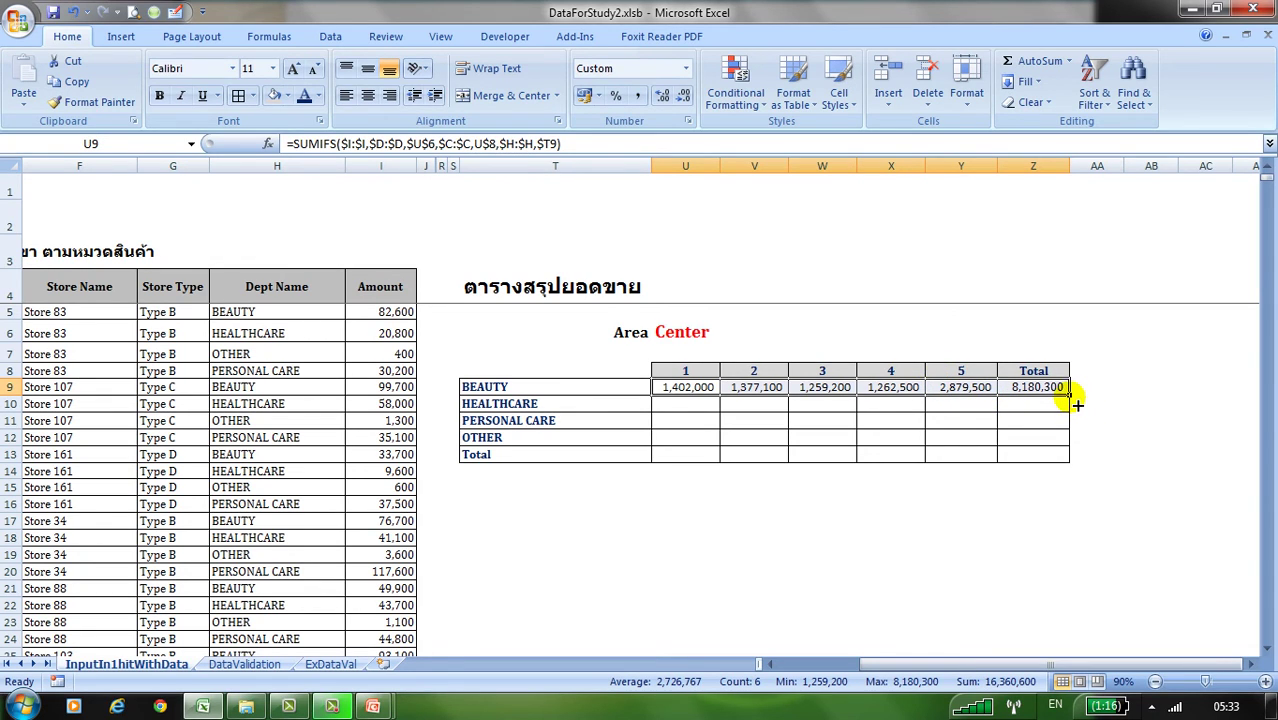
{"action": "left_click_drag", "start_coordinate": [1068, 395], "coordinate": [1077, 453]}
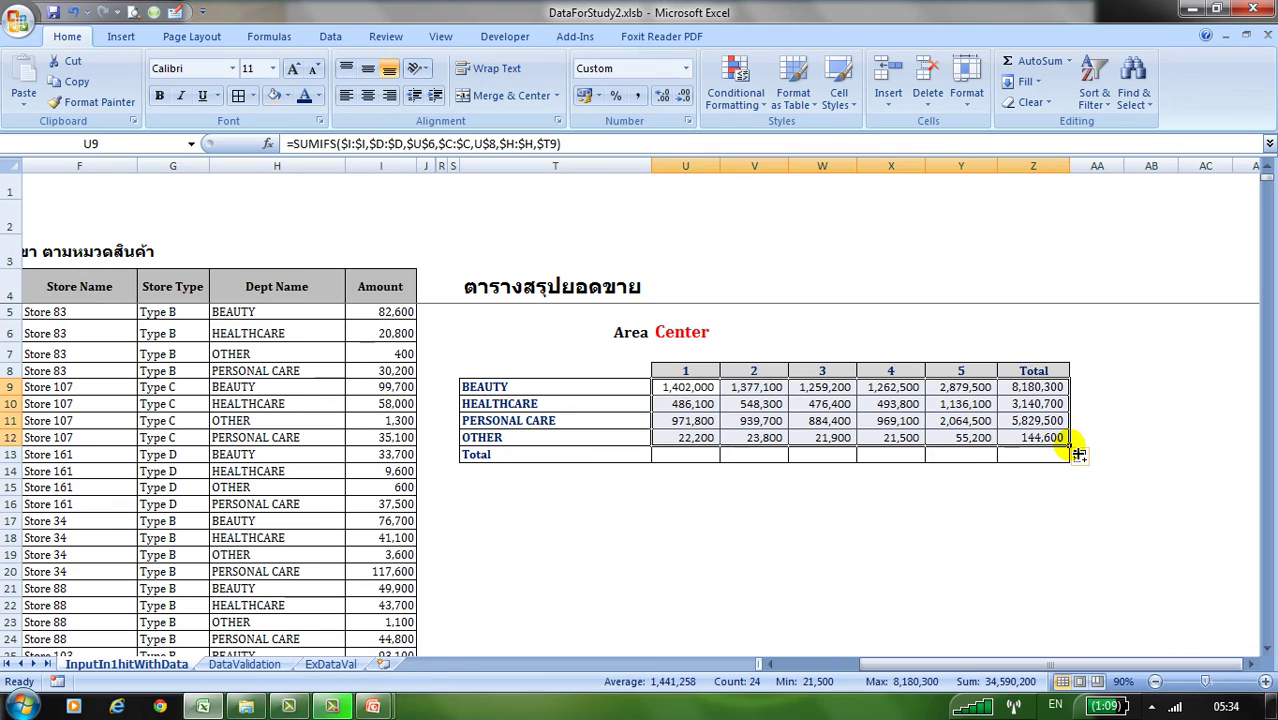
{"action": "left_click", "coordinate": [710, 457]}
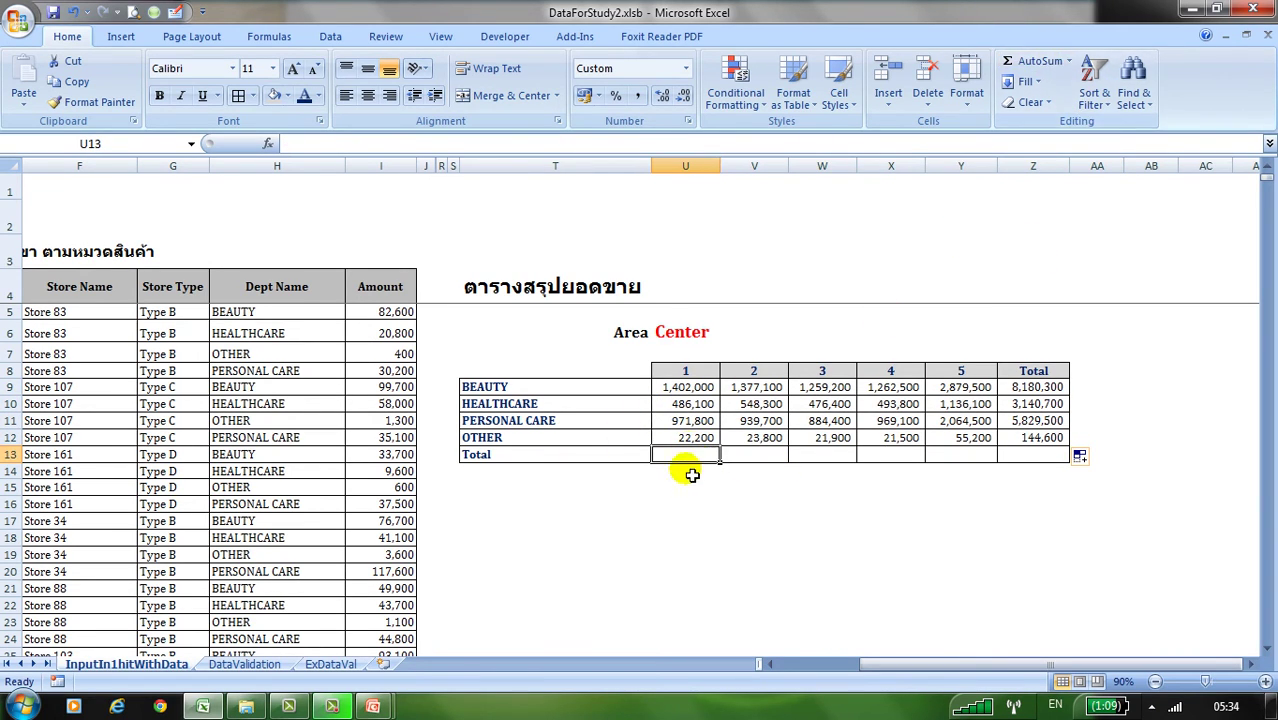
- Sum U9:U12 in U13 and copy that total across the Total row to Z13
{"action": "left_click", "coordinate": [1040, 64]}
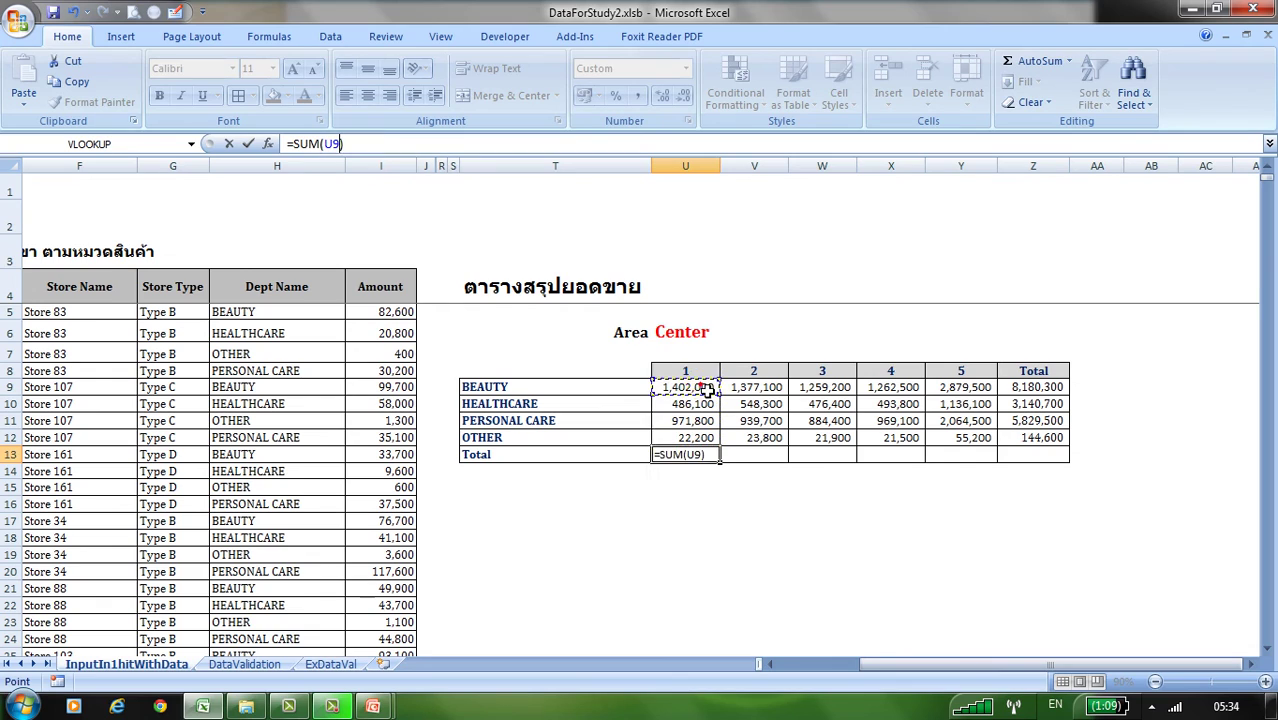
{"action": "left_click_drag", "start_coordinate": [705, 388], "coordinate": [705, 446]}
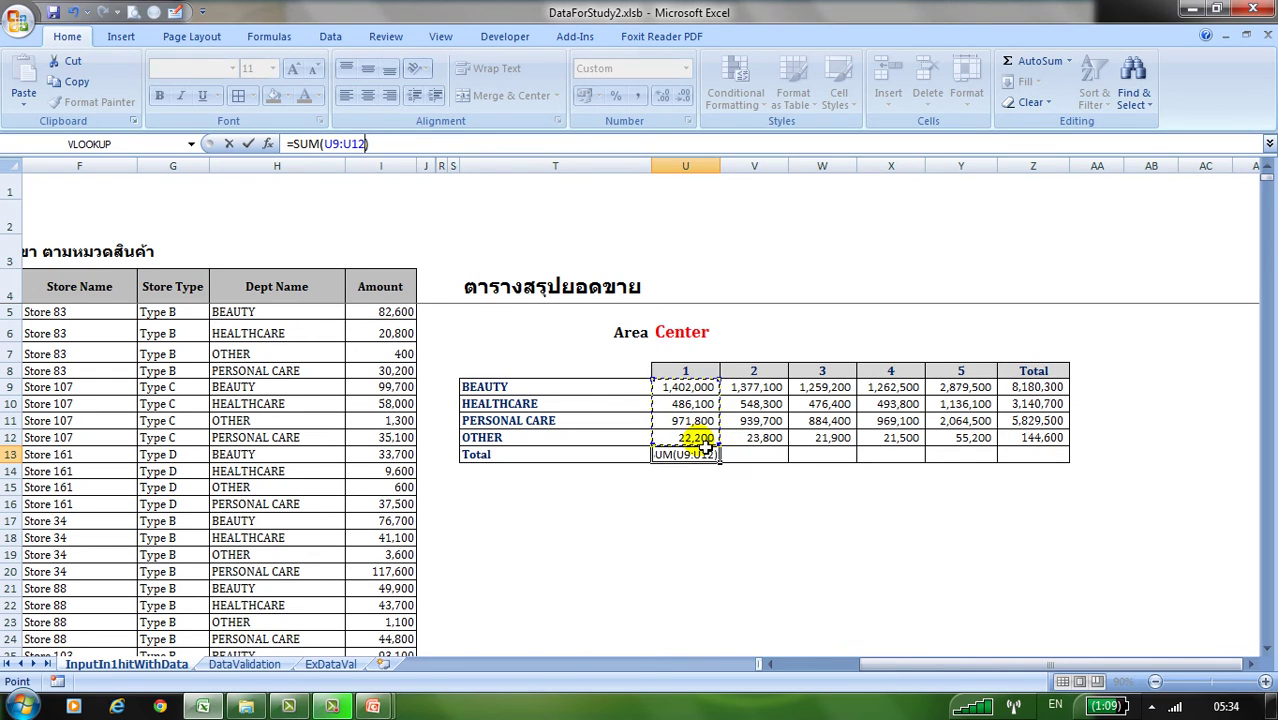
{"action": "key", "text": "ctrl+Return"}
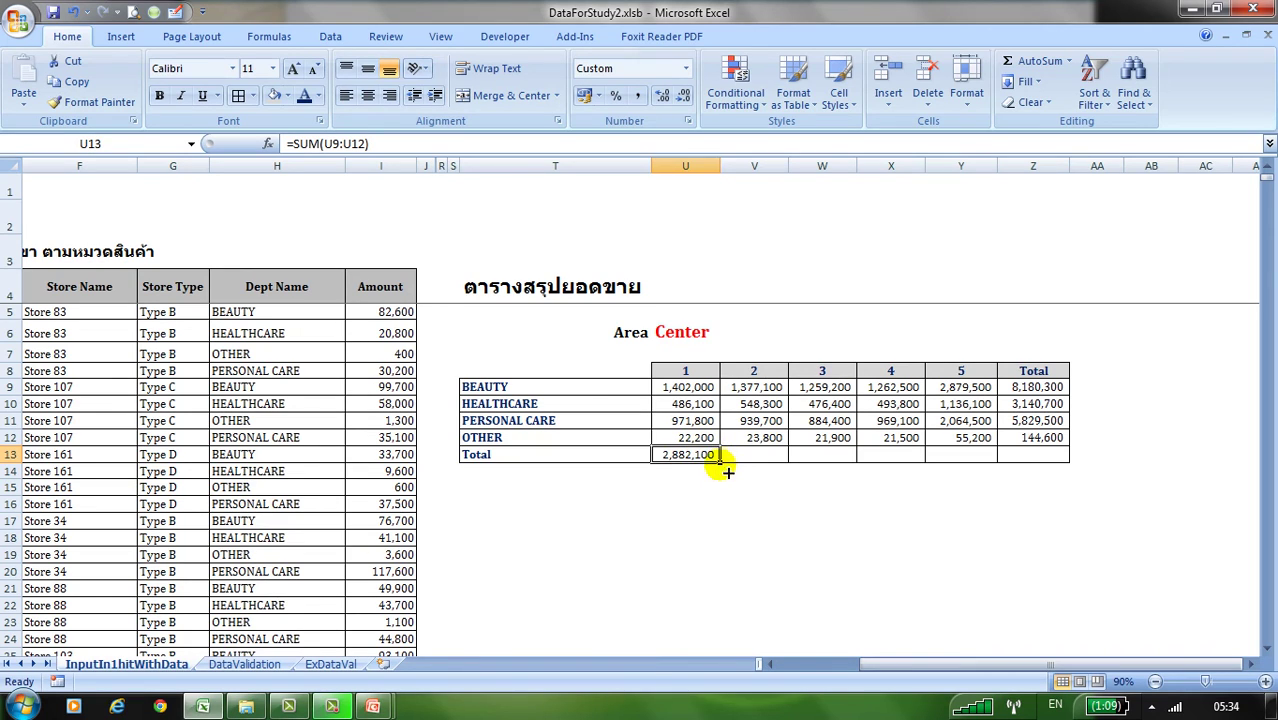
{"action": "left_click_drag", "start_coordinate": [726, 468], "coordinate": [726, 468]}
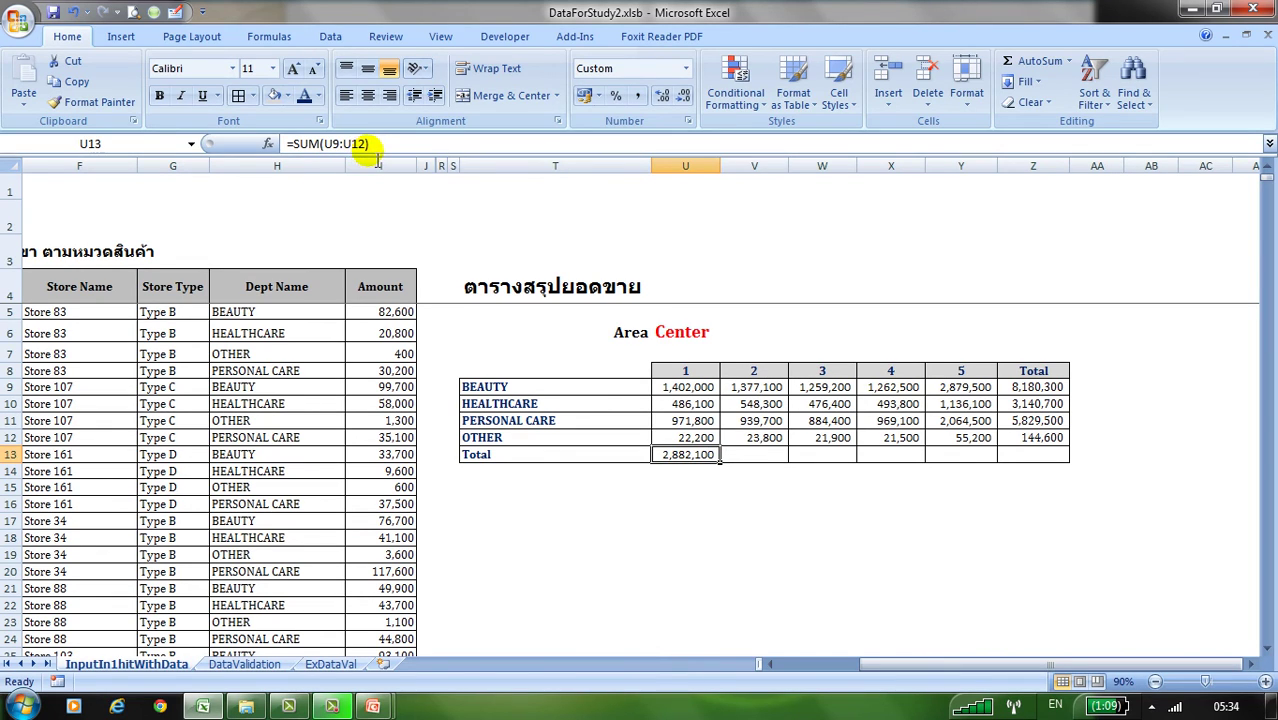
{"action": "left_click_drag", "start_coordinate": [728, 470], "coordinate": [982, 479]}
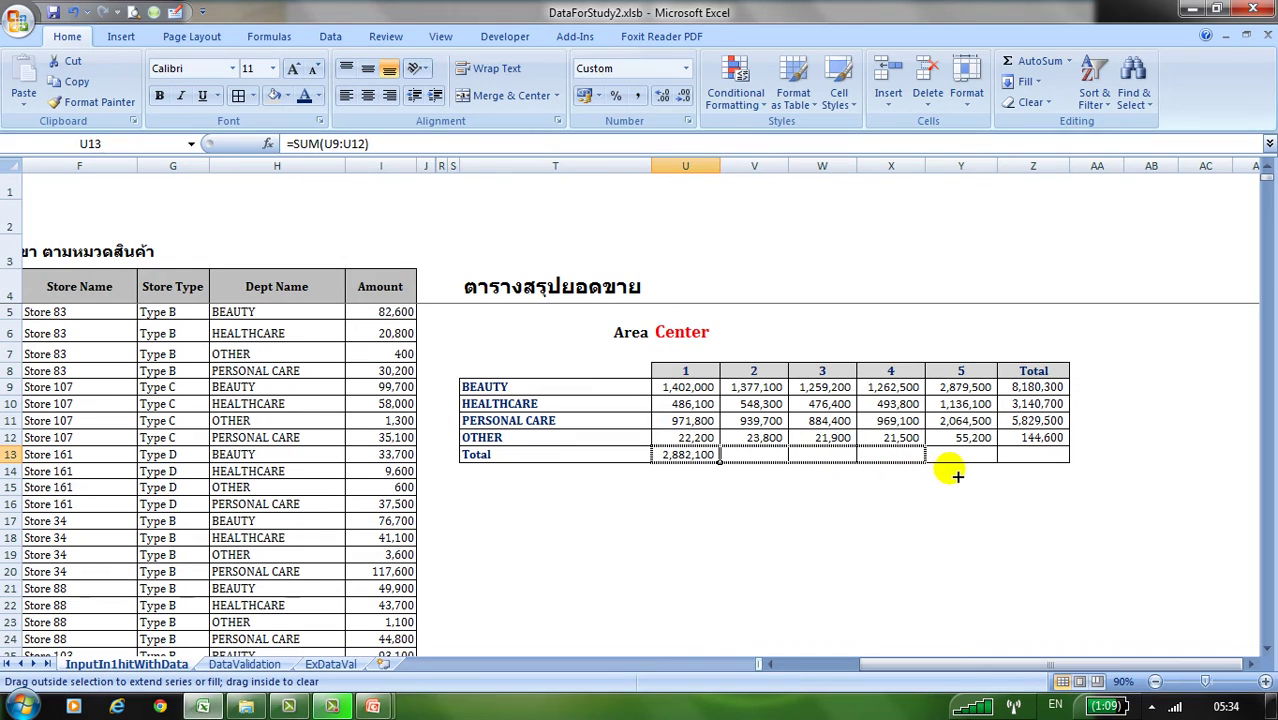
{"action": "left_click_drag", "start_coordinate": [990, 478], "coordinate": [1051, 473]}
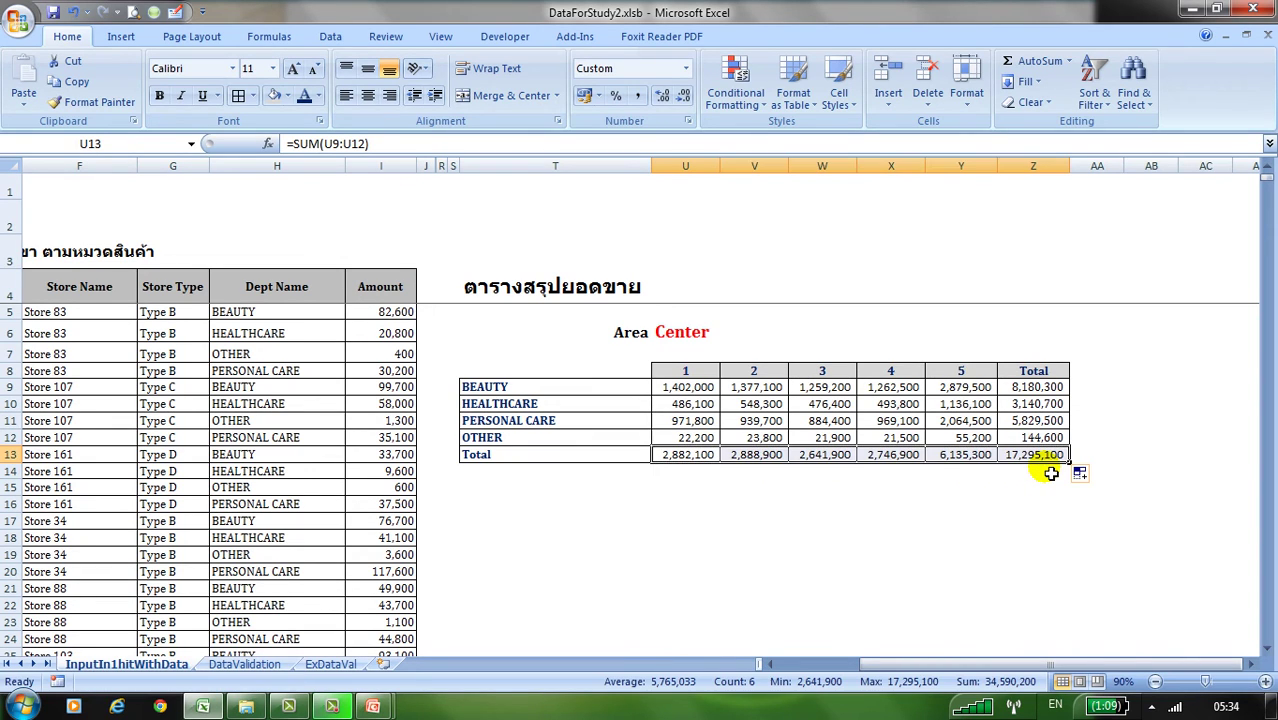
- Shade the Total row light grey and review the week 1 SUMIFS formulas
{"action": "mouse_move", "coordinate": [596, 451]}
{"action": "left_mouse_down"}
{"action": "mouse_move", "coordinate": [1088, 476]}
{"action": "mouse_move", "coordinate": [1058, 458]}
{"action": "left_mouse_up"}
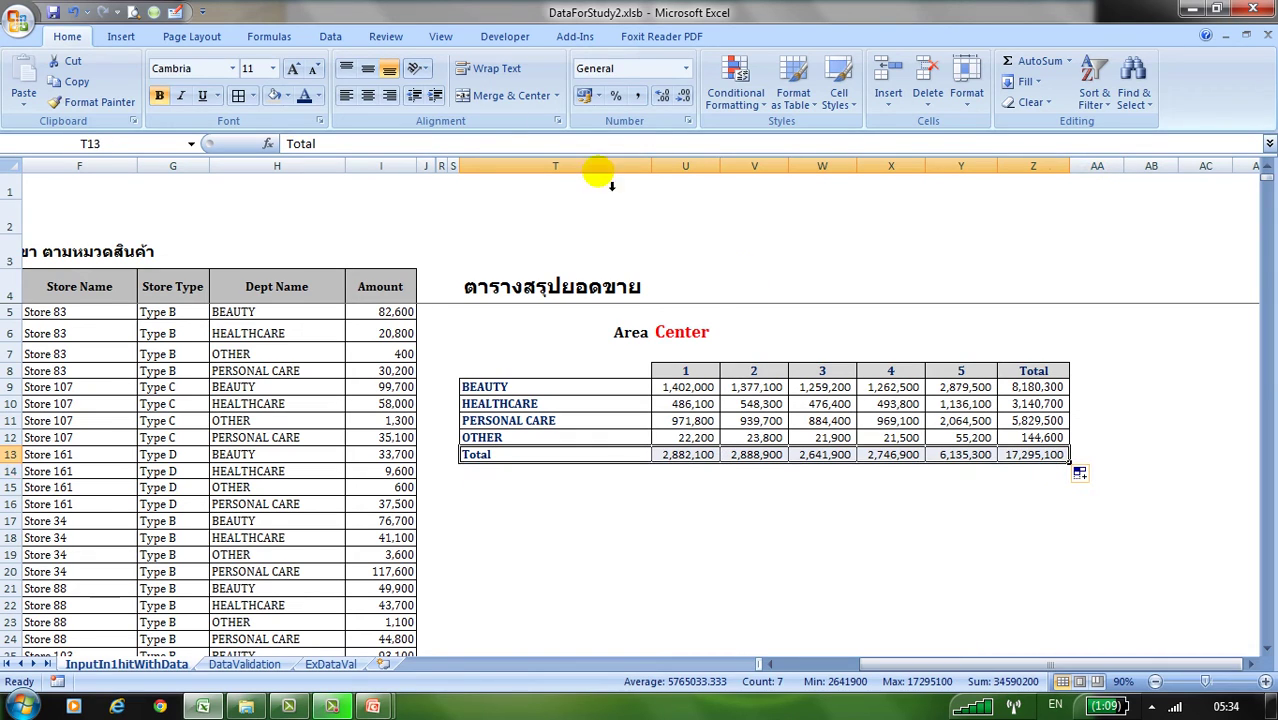
{"action": "left_click", "coordinate": [275, 97]}
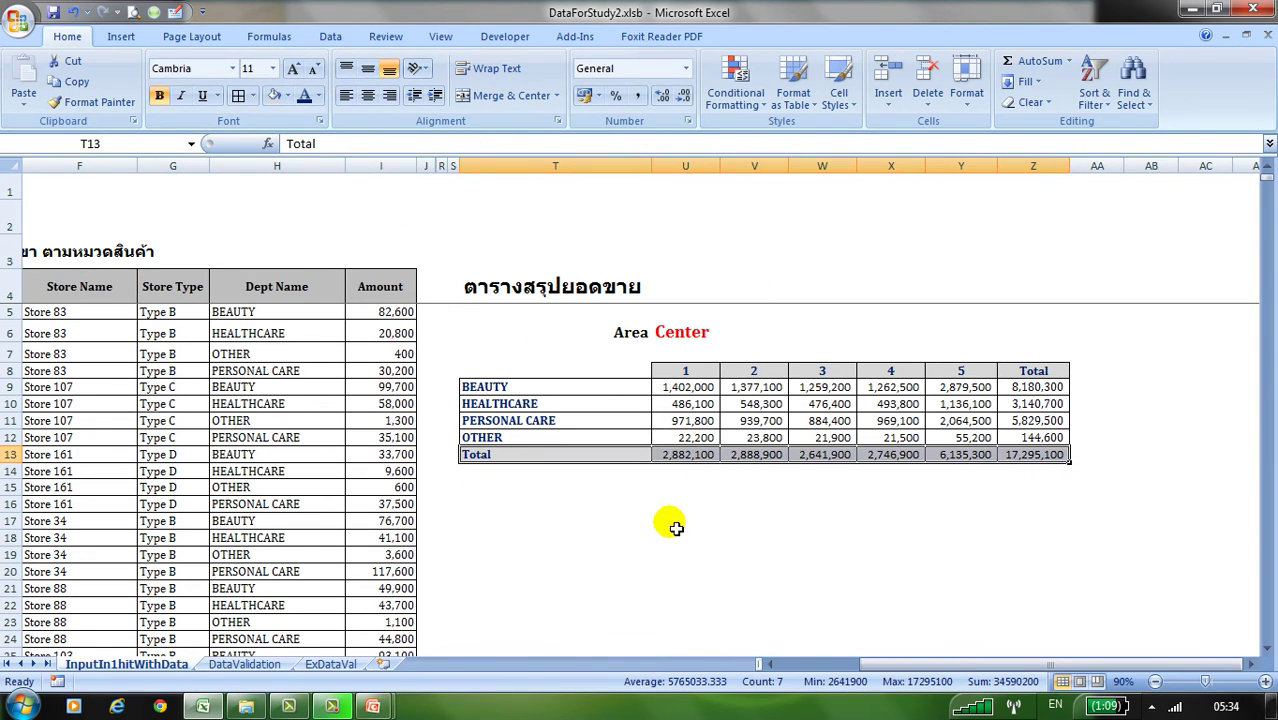
{"action": "left_click", "coordinate": [700, 386]}
{"action": "left_click", "coordinate": [684, 340]}
{"action": "left_click", "coordinate": [686, 421]}
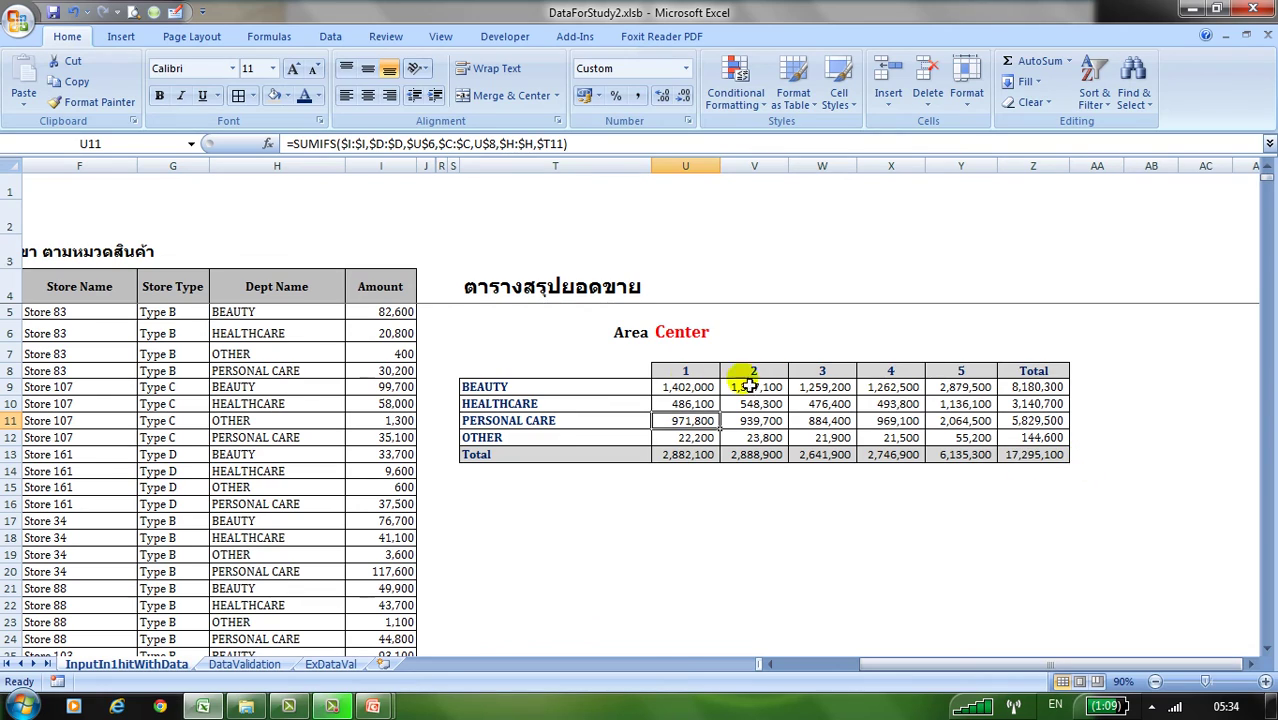
{"action": "left_click", "coordinate": [681, 345]}
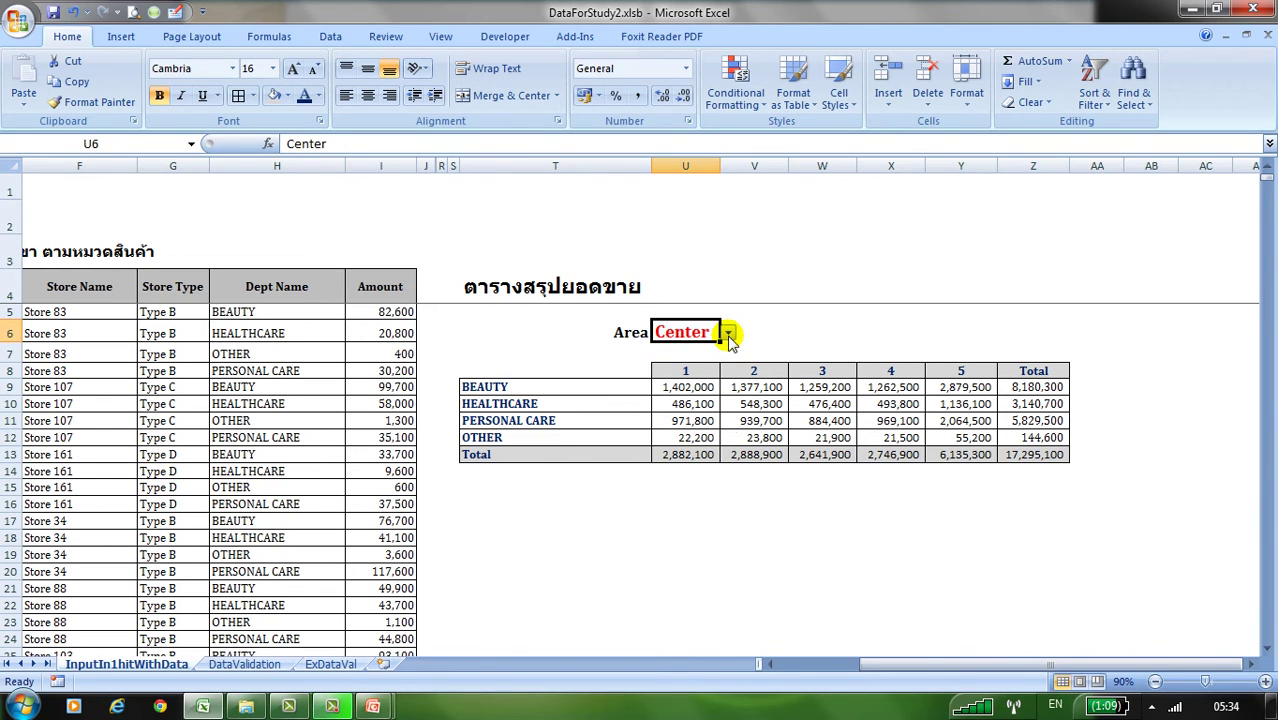
- Switch the Area filter to East, then North, then South, checking the grand total
{"action": "left_click", "coordinate": [729, 333]}
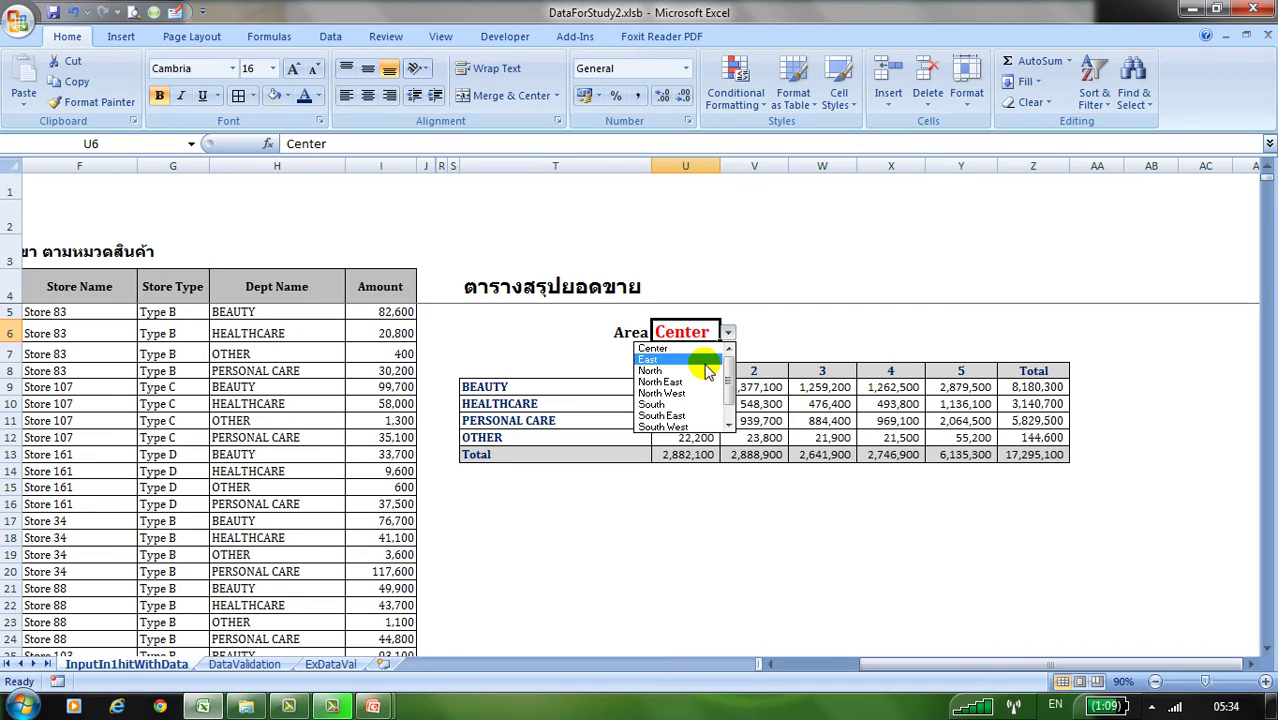
{"action": "left_click", "coordinate": [706, 360]}
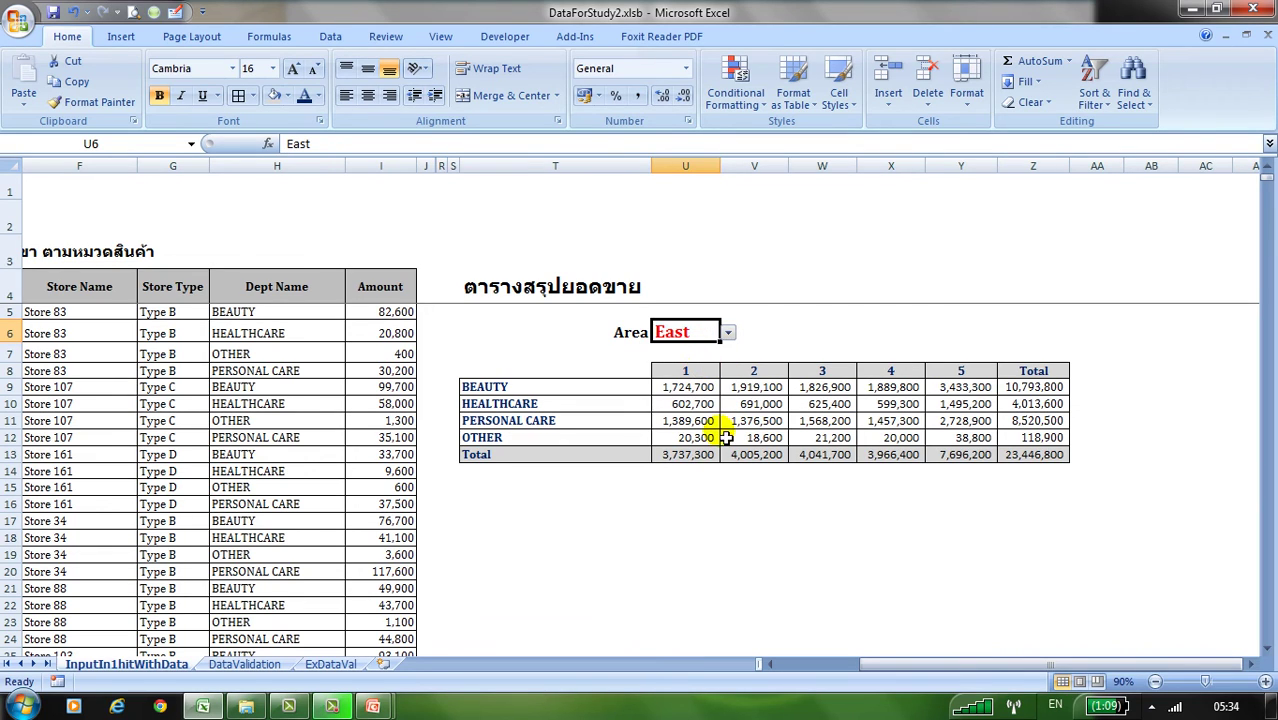
{"action": "left_click", "coordinate": [1030, 455]}
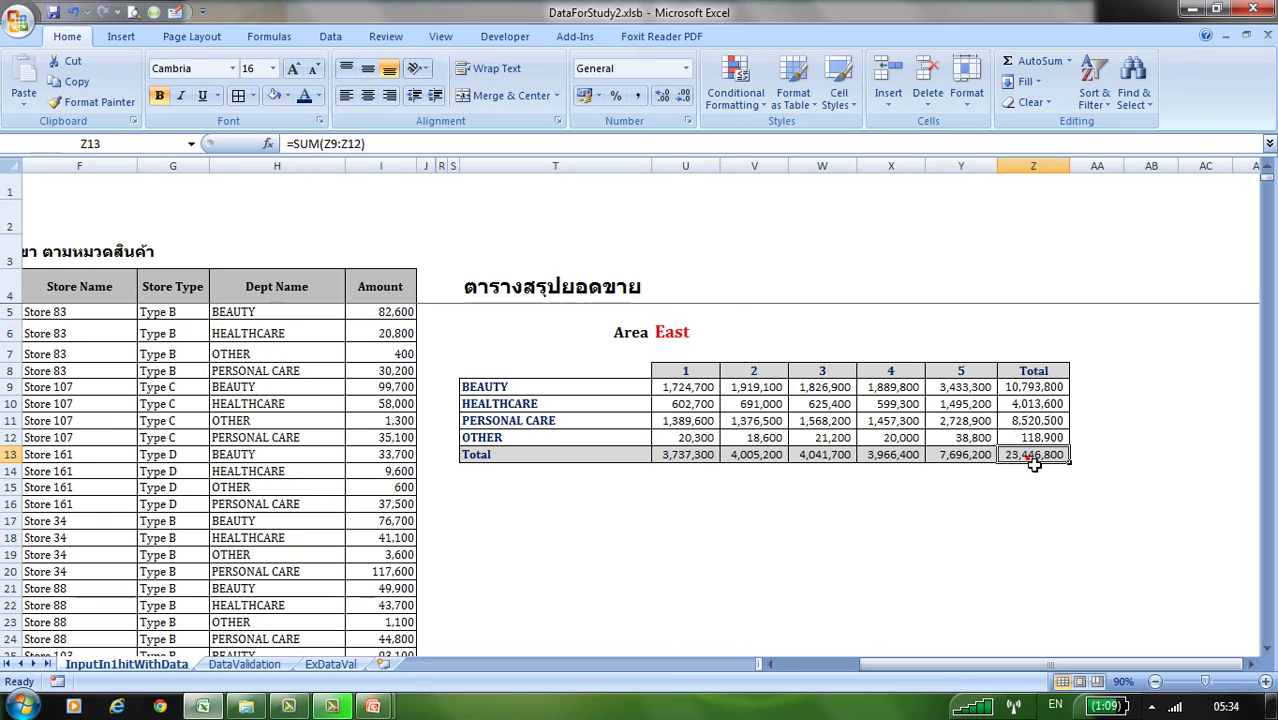
{"action": "left_click", "coordinate": [680, 334]}
{"action": "left_click", "coordinate": [727, 333]}
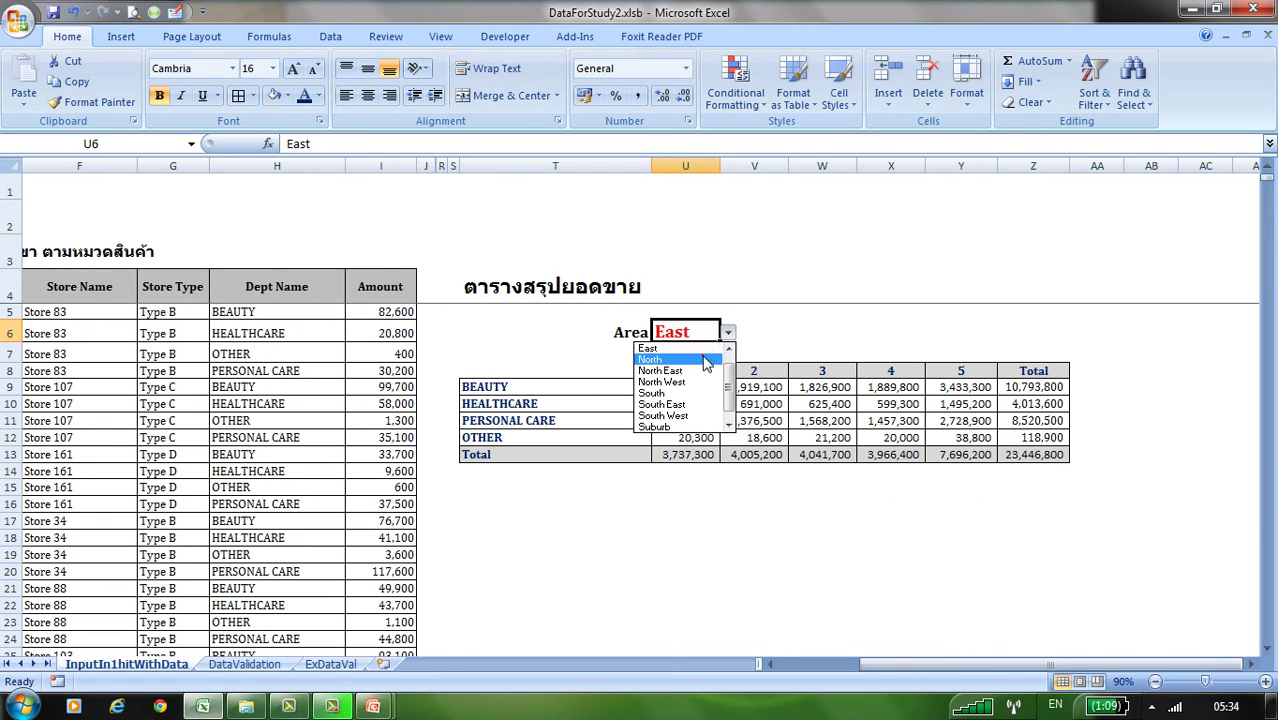
{"action": "left_click", "coordinate": [700, 359]}
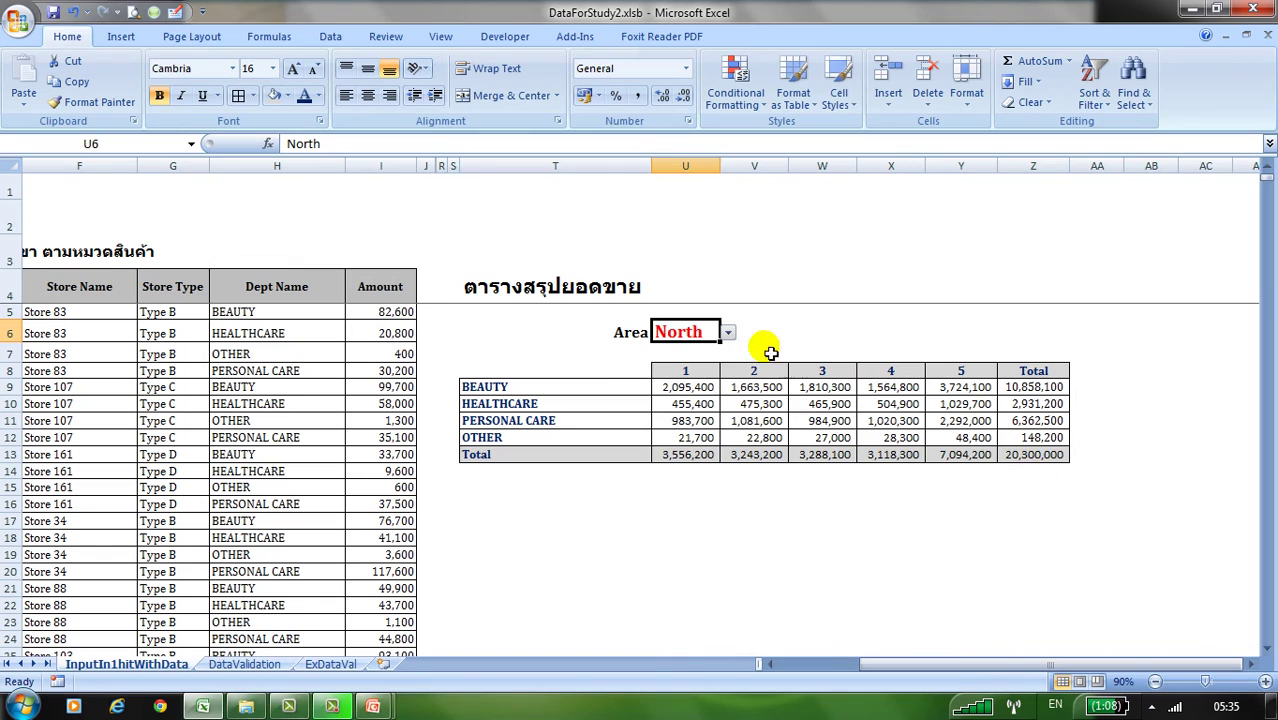
{"action": "left_click", "coordinate": [728, 333]}
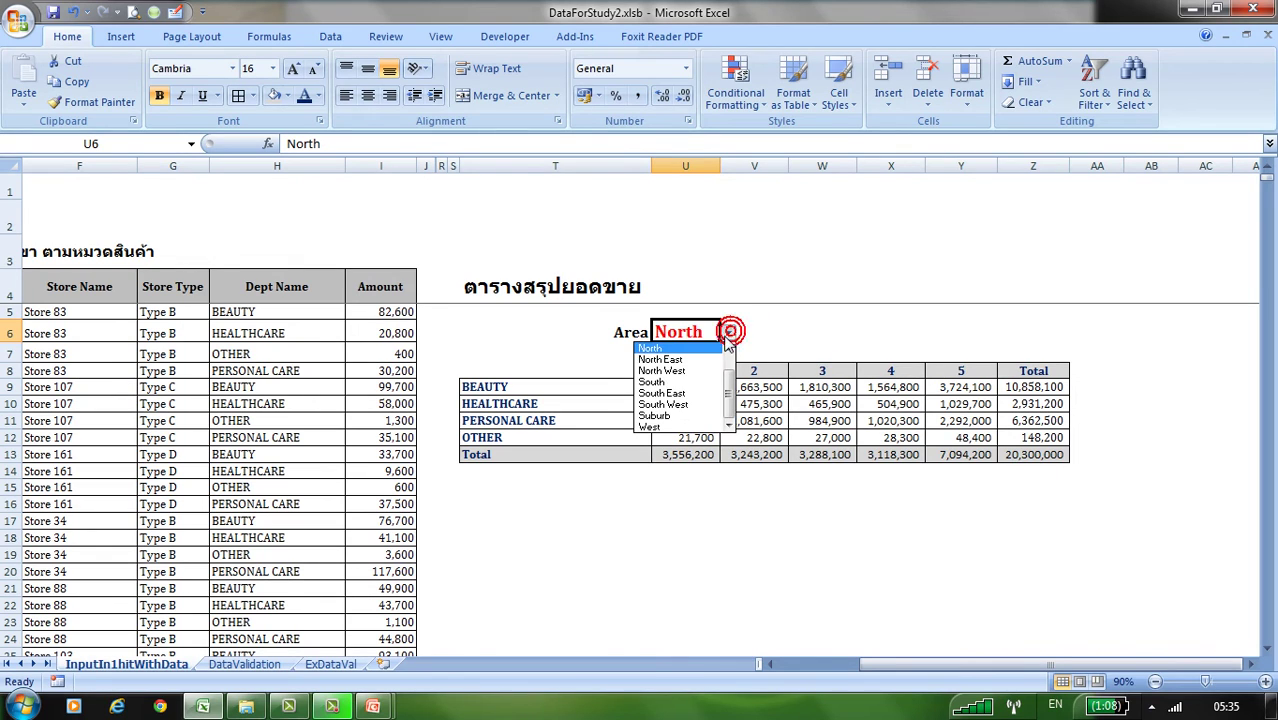
{"action": "left_click", "coordinate": [679, 385]}
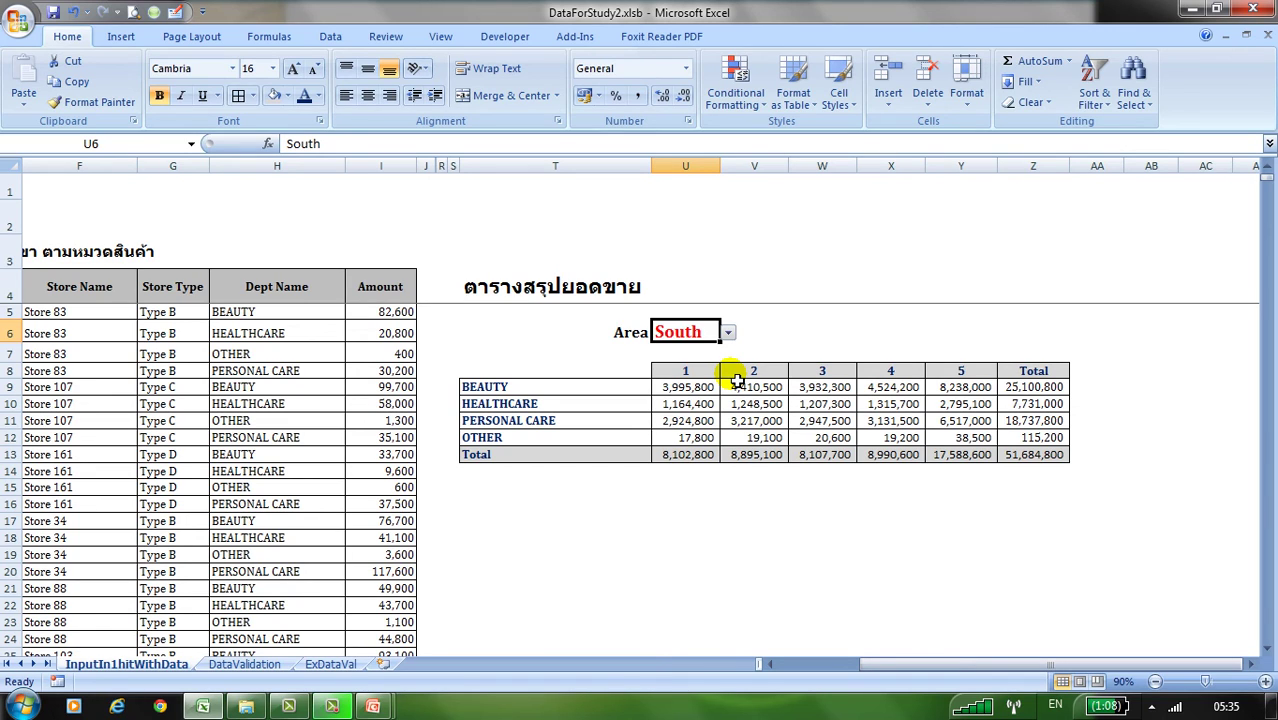
- Recheck the department drop-downs, keeping BEAUTY and HEALTHCARE unchanged
{"action": "left_click", "coordinate": [612, 410]}
{"action": "left_click", "coordinate": [620, 390]}
{"action": "left_click", "coordinate": [659, 387]}
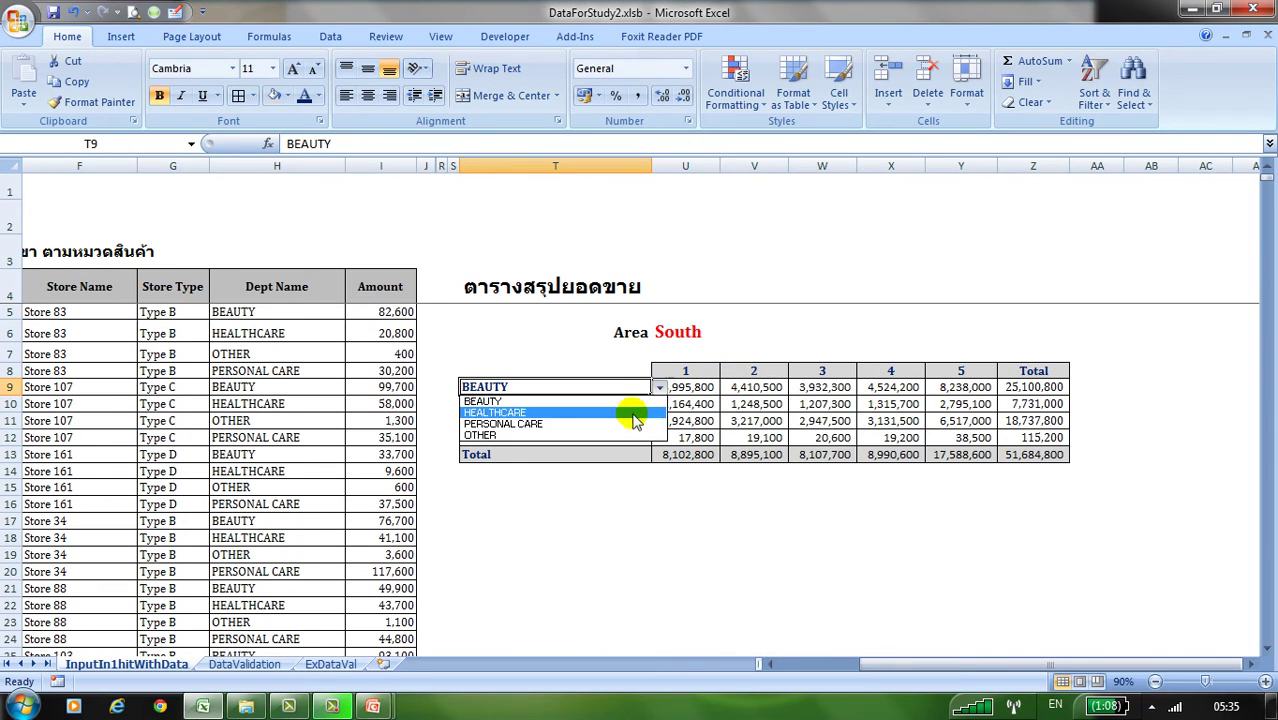
{"action": "left_click", "coordinate": [637, 405]}
{"action": "left_click", "coordinate": [637, 405]}
{"action": "left_click", "coordinate": [659, 403]}
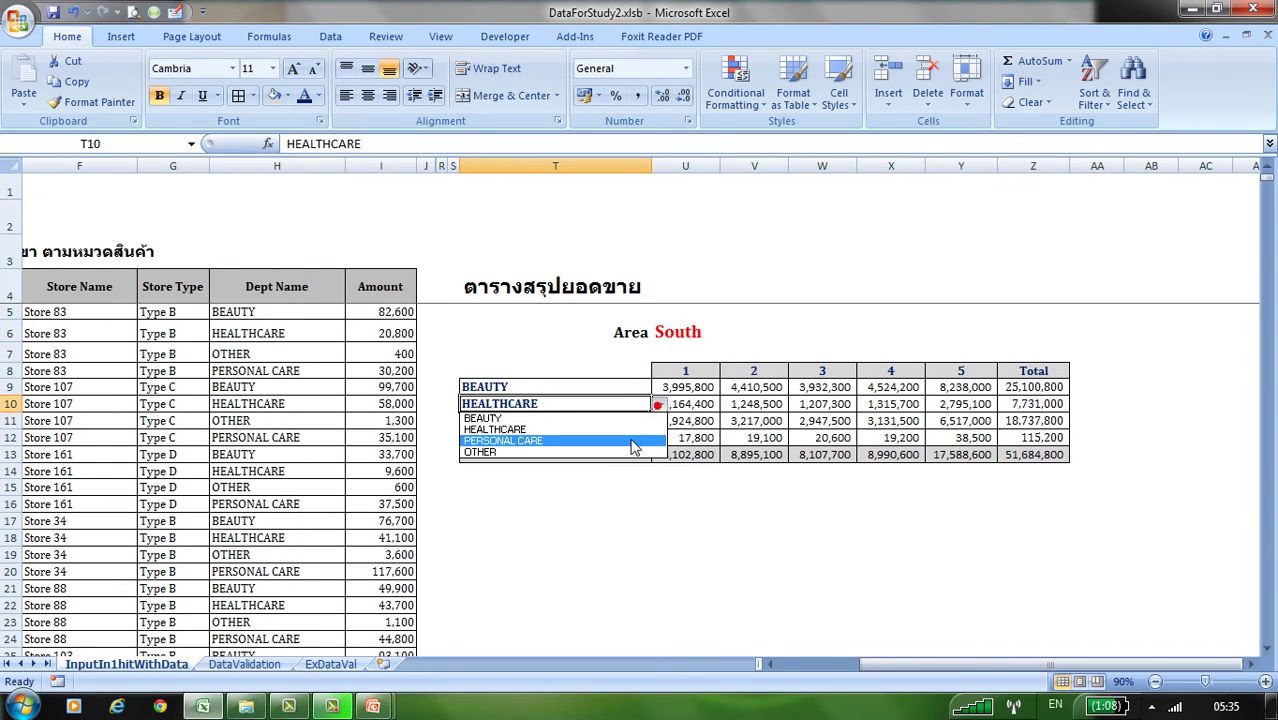
{"action": "left_click", "coordinate": [636, 433]}
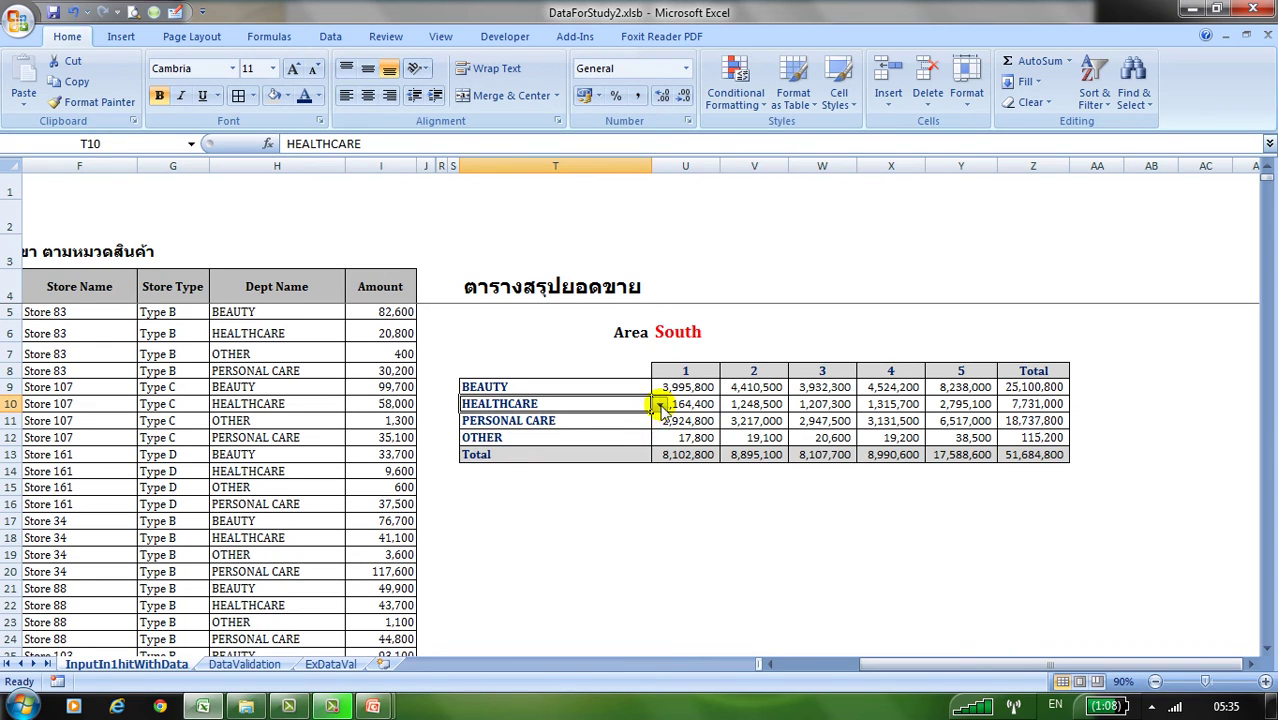
{"action": "left_click", "coordinate": [660, 405]}
{"action": "left_click", "coordinate": [585, 438]}
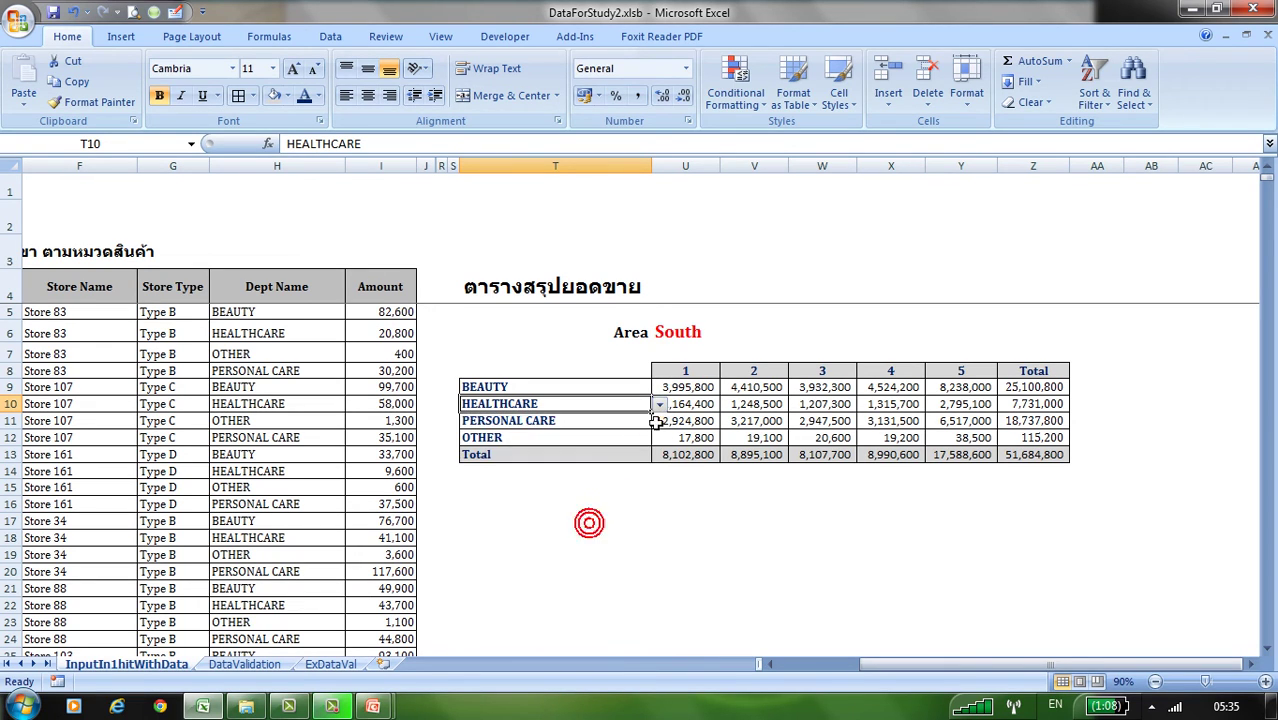
{"action": "left_click", "coordinate": [567, 438]}
{"action": "left_click", "coordinate": [568, 474]}
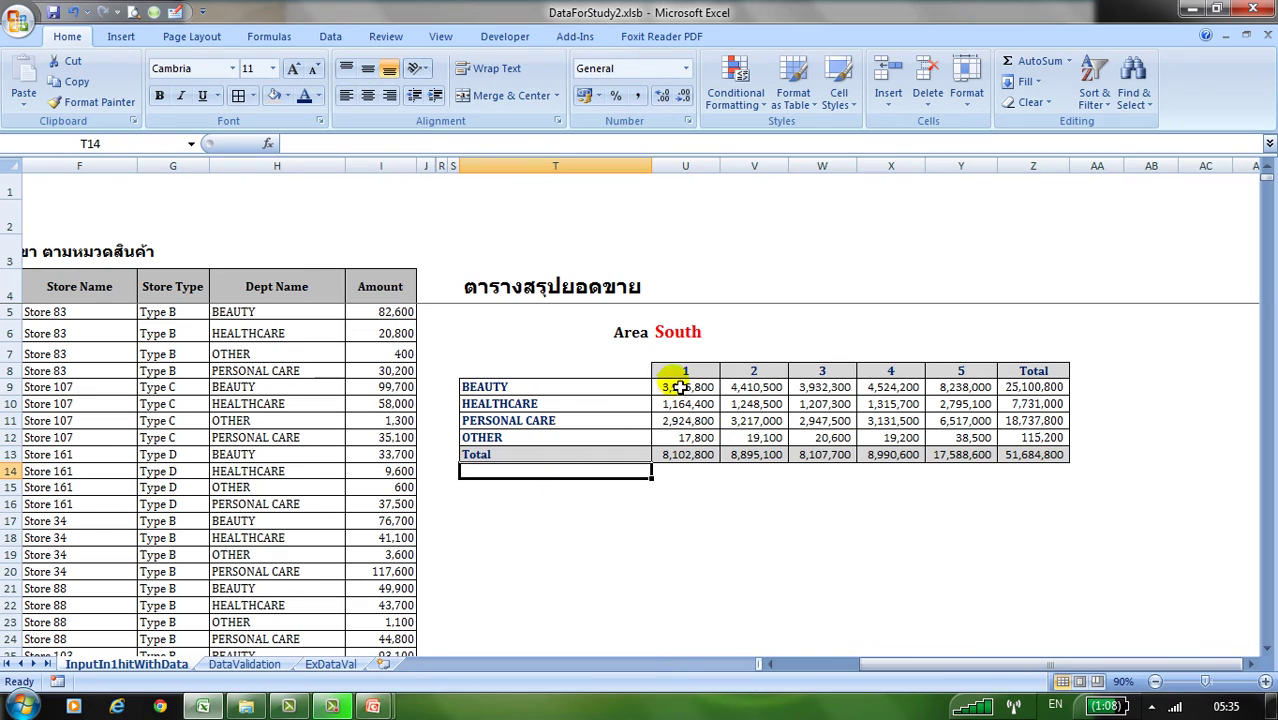
- Review the BEAUTY week 1 SUMIFS against the Area cell and the Store Type data
{"action": "left_click", "coordinate": [690, 375]}
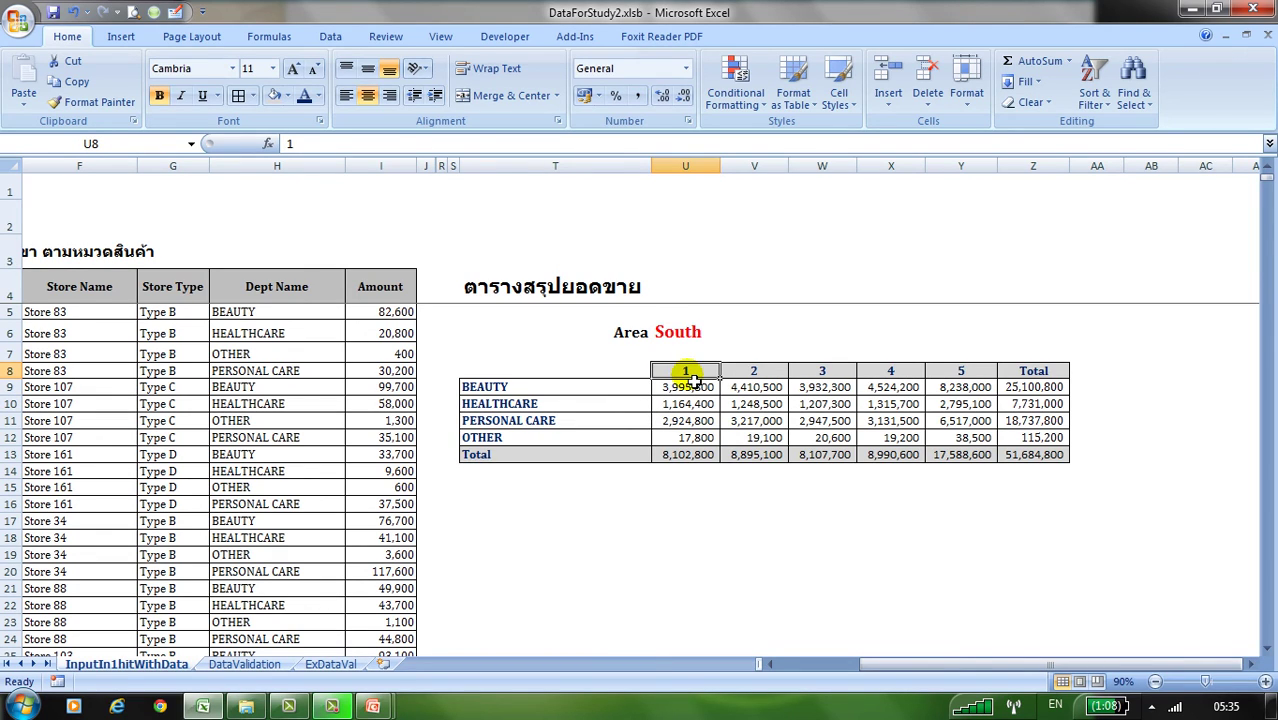
{"action": "left_click", "coordinate": [689, 338]}
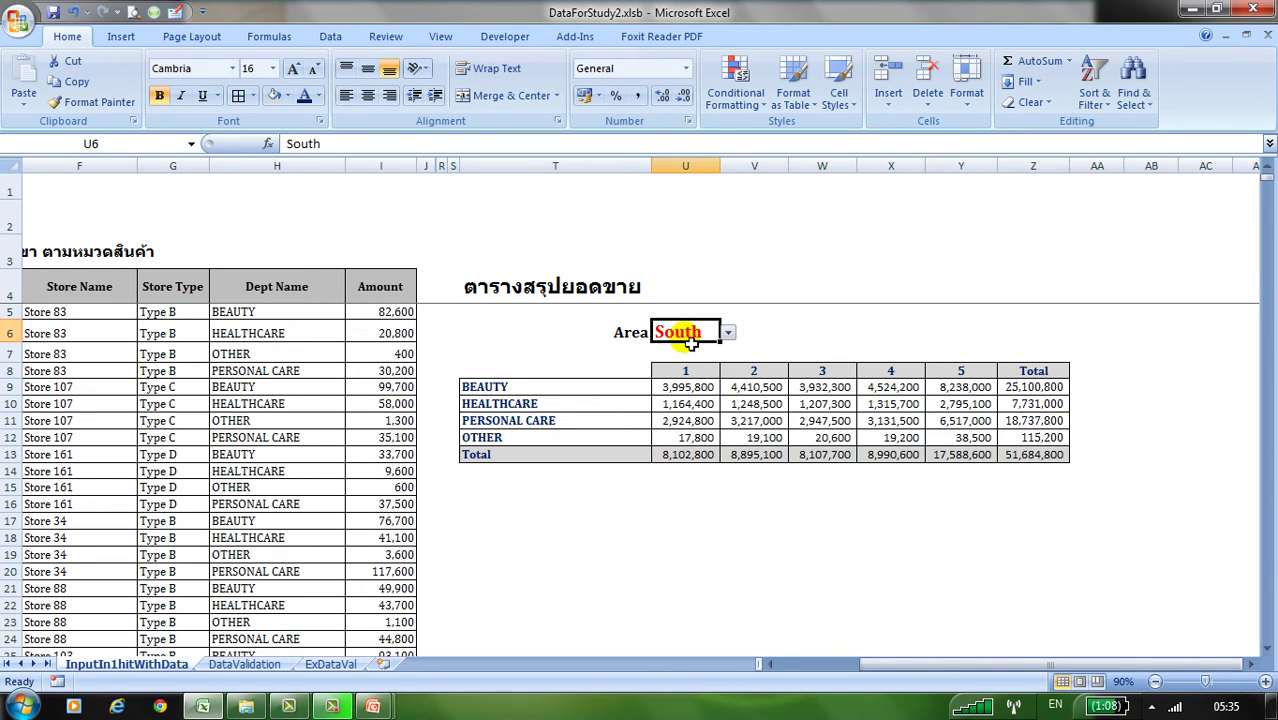
{"action": "left_click", "coordinate": [688, 390]}
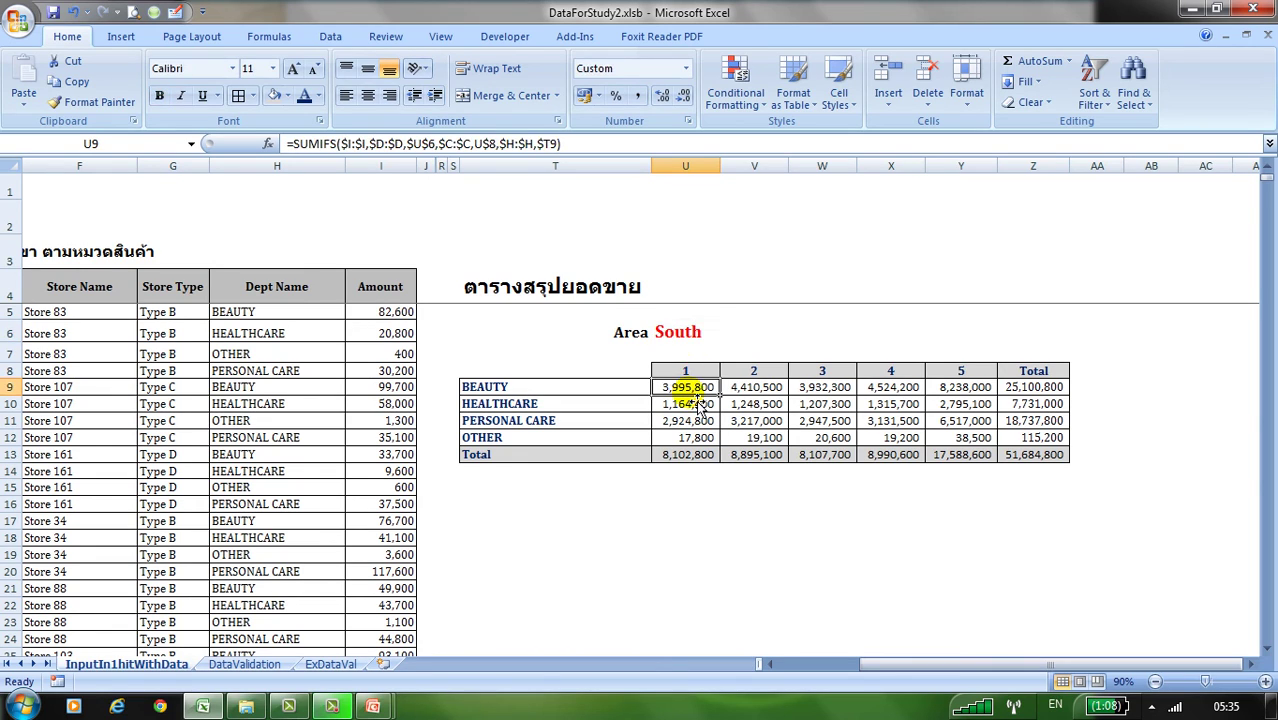
{"action": "left_click", "coordinate": [689, 338]}
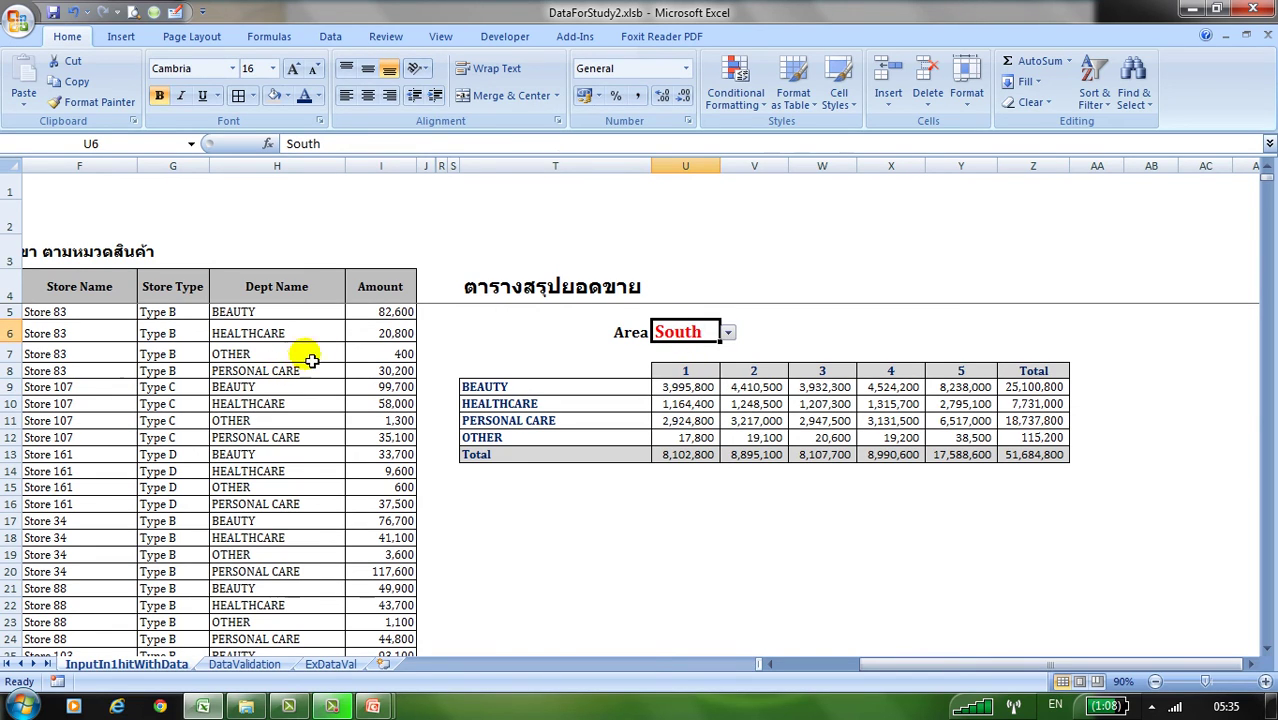
{"action": "left_click", "coordinate": [172, 314]}
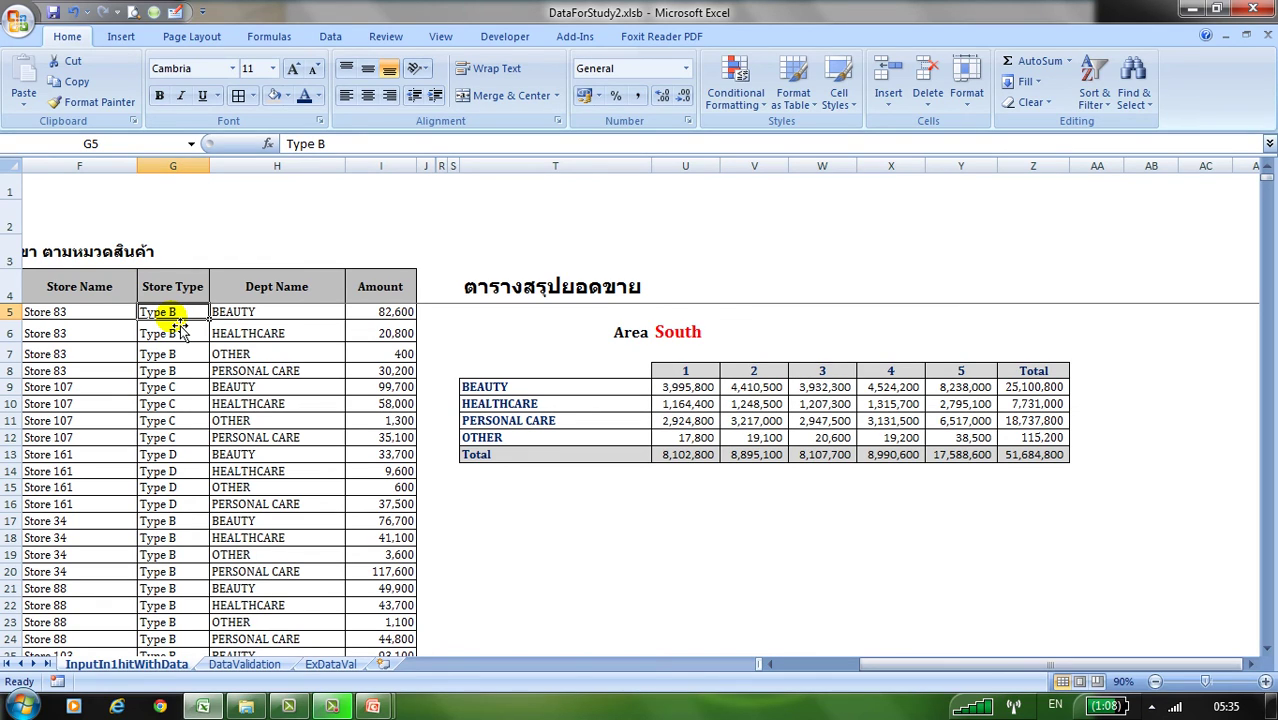
{"action": "left_click", "coordinate": [630, 353]}
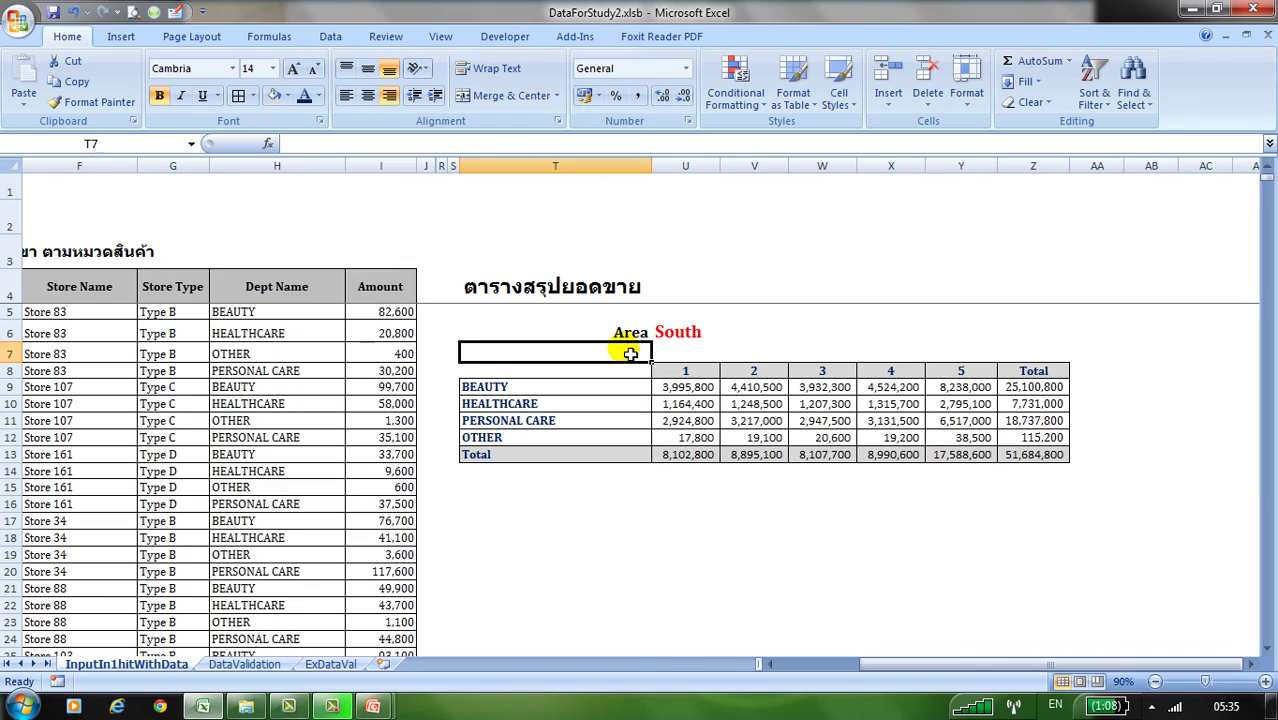
- Add a Store Type label and a list validation sourced from the StoreType named range
{"action": "type", "text": "Store Type"}
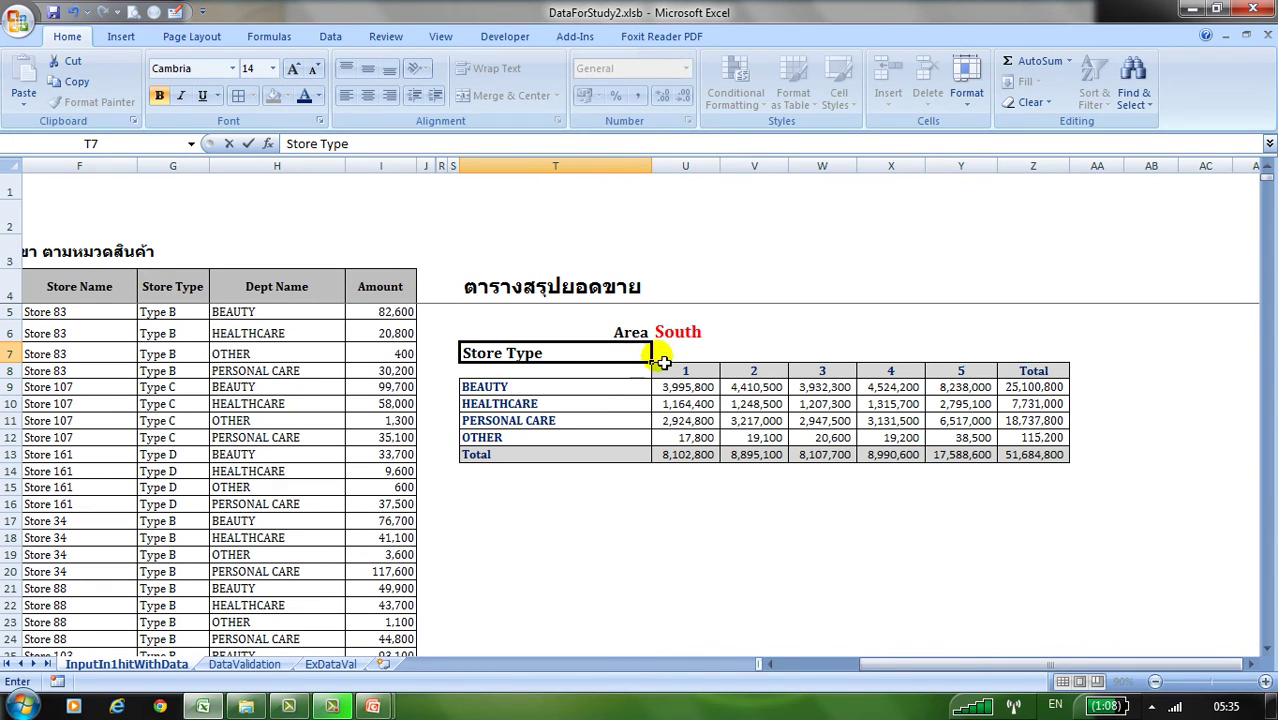
{"action": "left_click", "coordinate": [672, 358]}
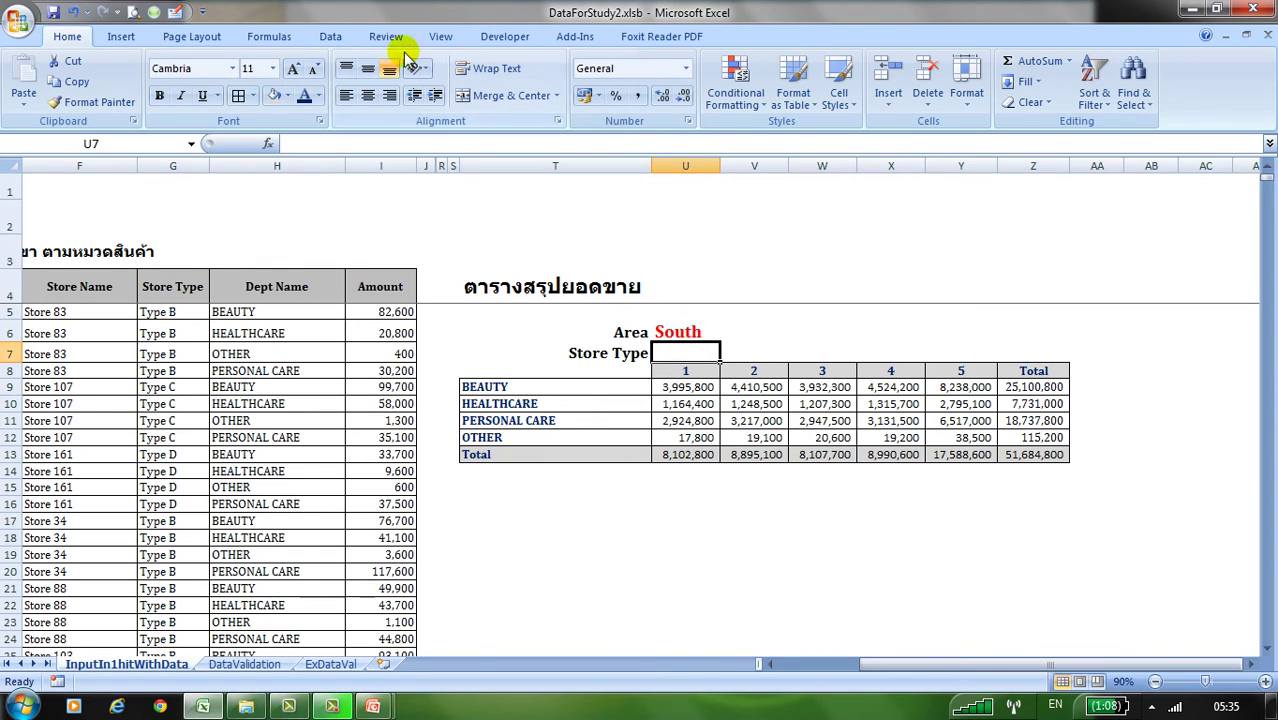
{"action": "left_click", "coordinate": [331, 36]}
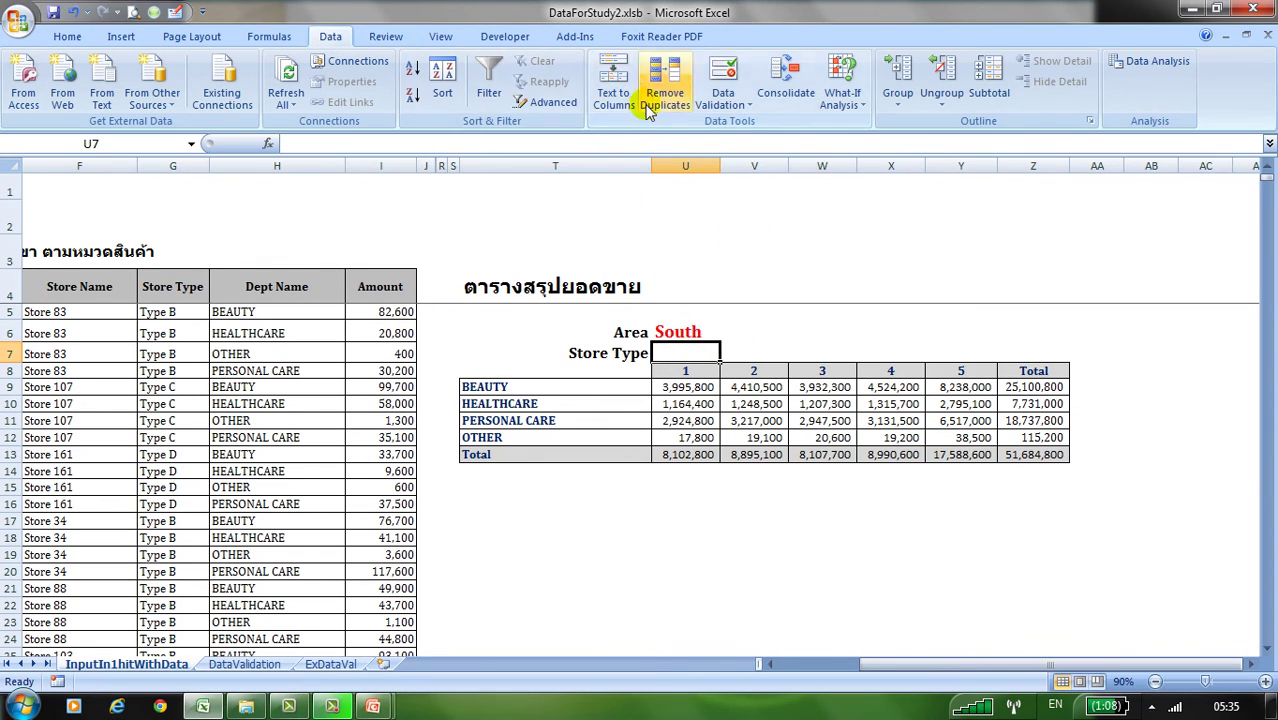
{"action": "left_click", "coordinate": [723, 78]}
{"action": "left_click", "coordinate": [494, 342]}
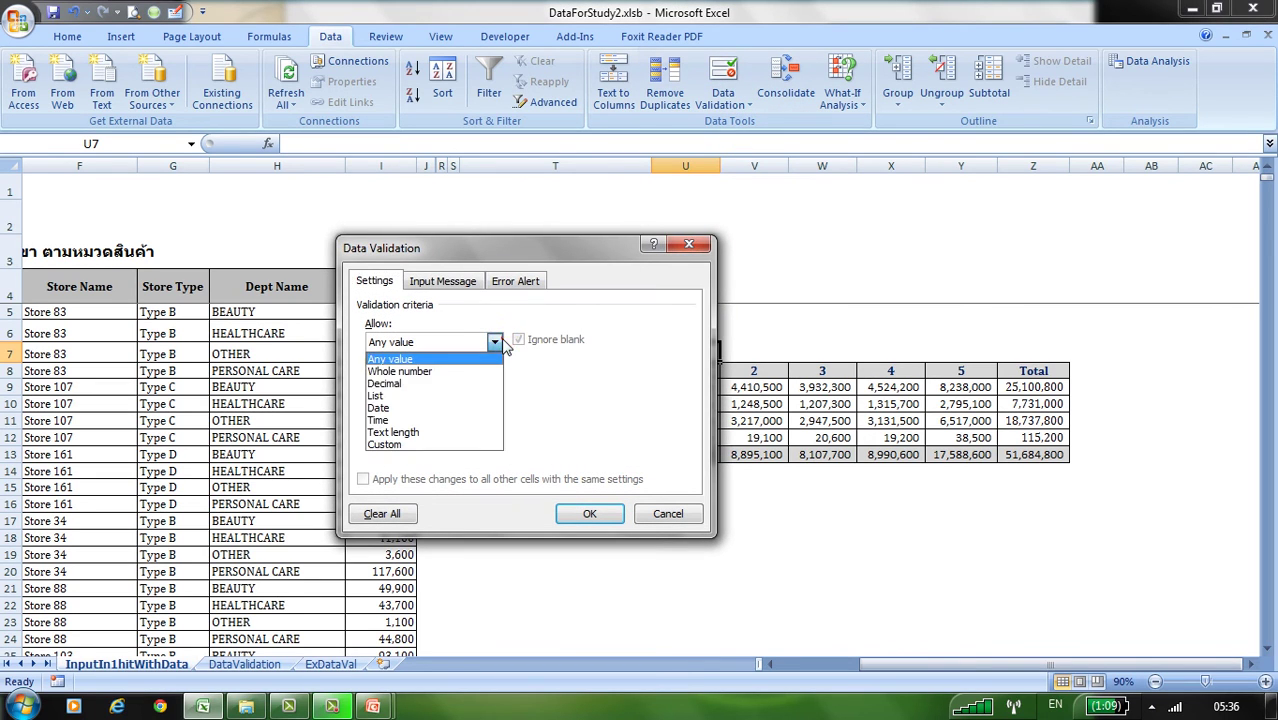
{"action": "left_click", "coordinate": [458, 384]}
{"action": "left_click", "coordinate": [464, 420]}
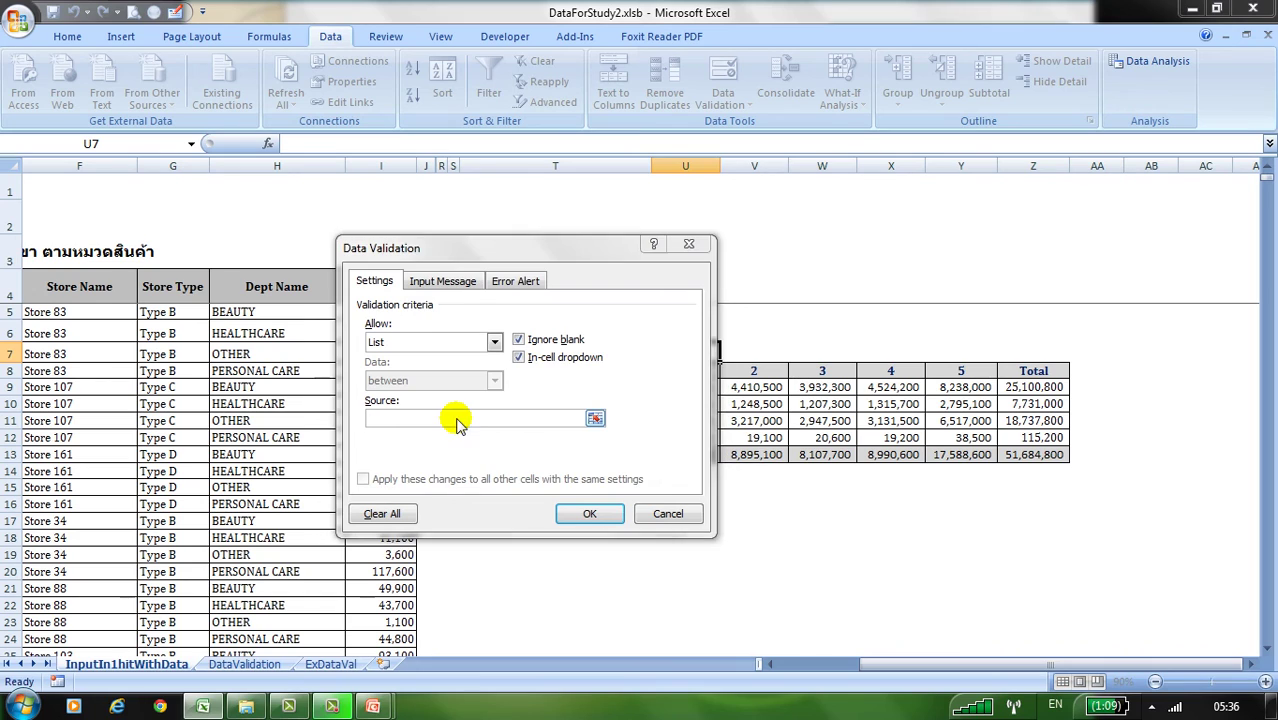
{"action": "key", "text": "F3"}
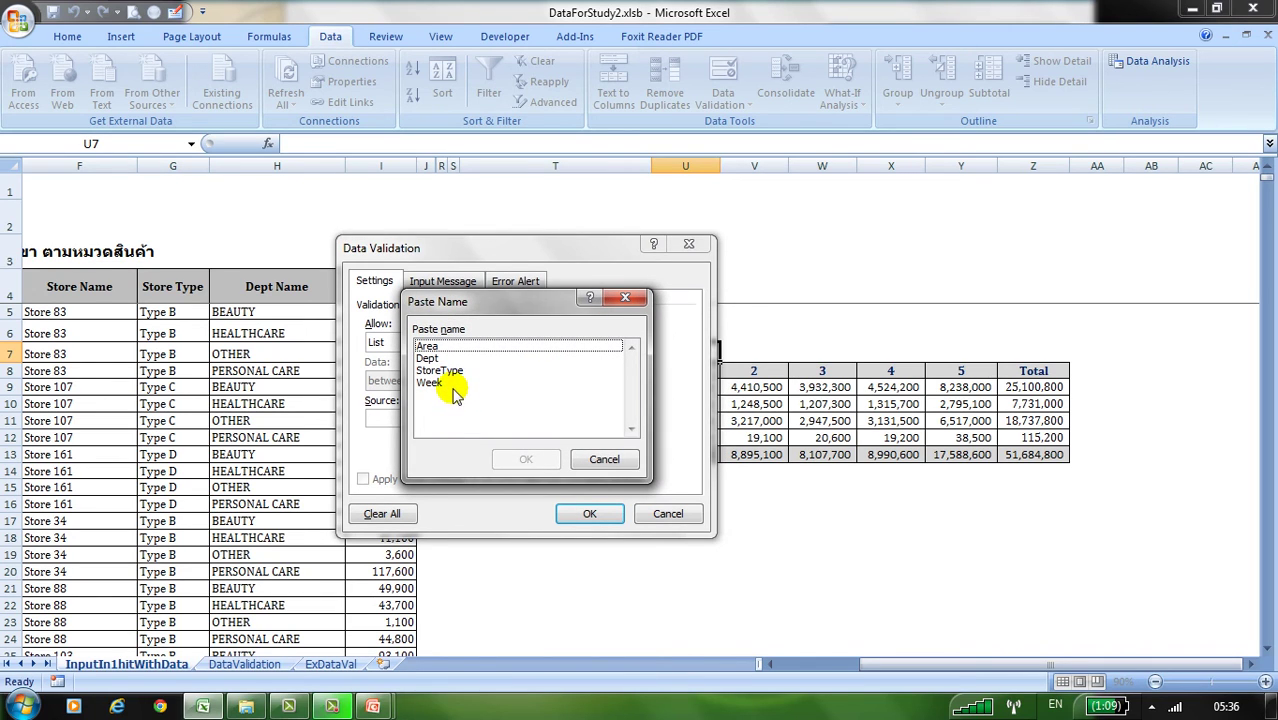
{"action": "left_click", "coordinate": [446, 372]}
{"action": "left_click", "coordinate": [515, 466]}
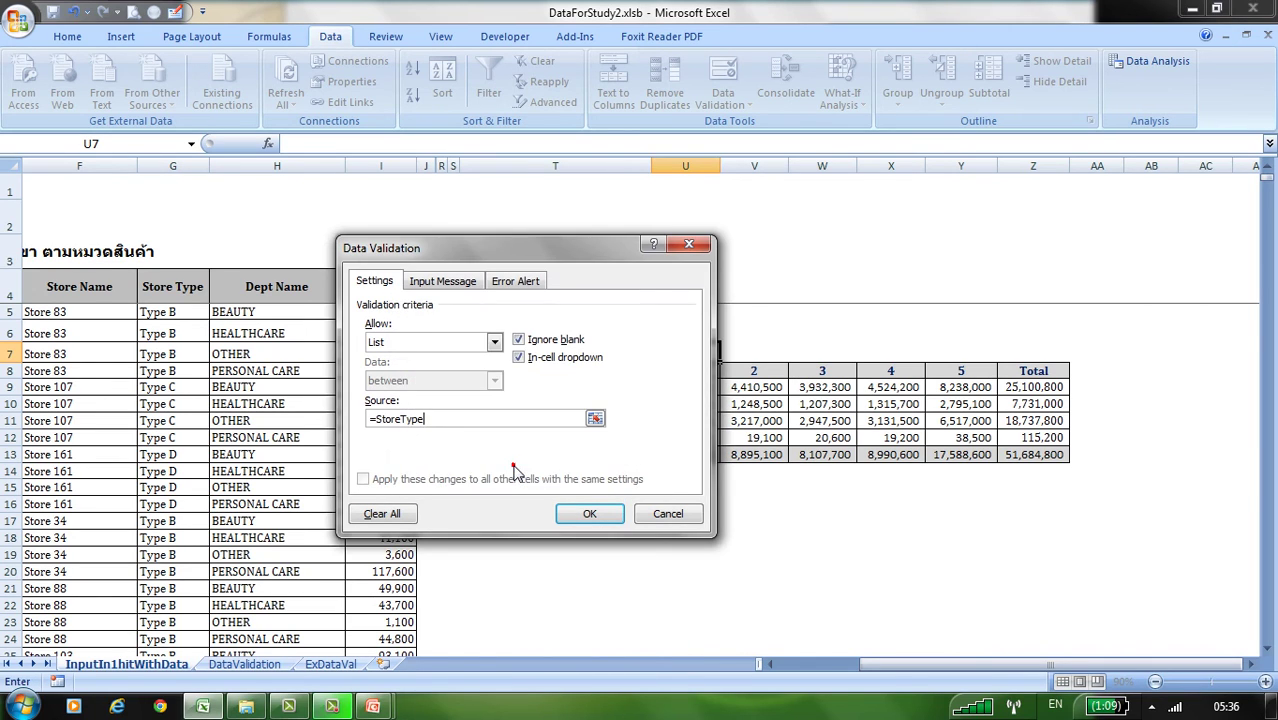
{"action": "left_click", "coordinate": [587, 513]}
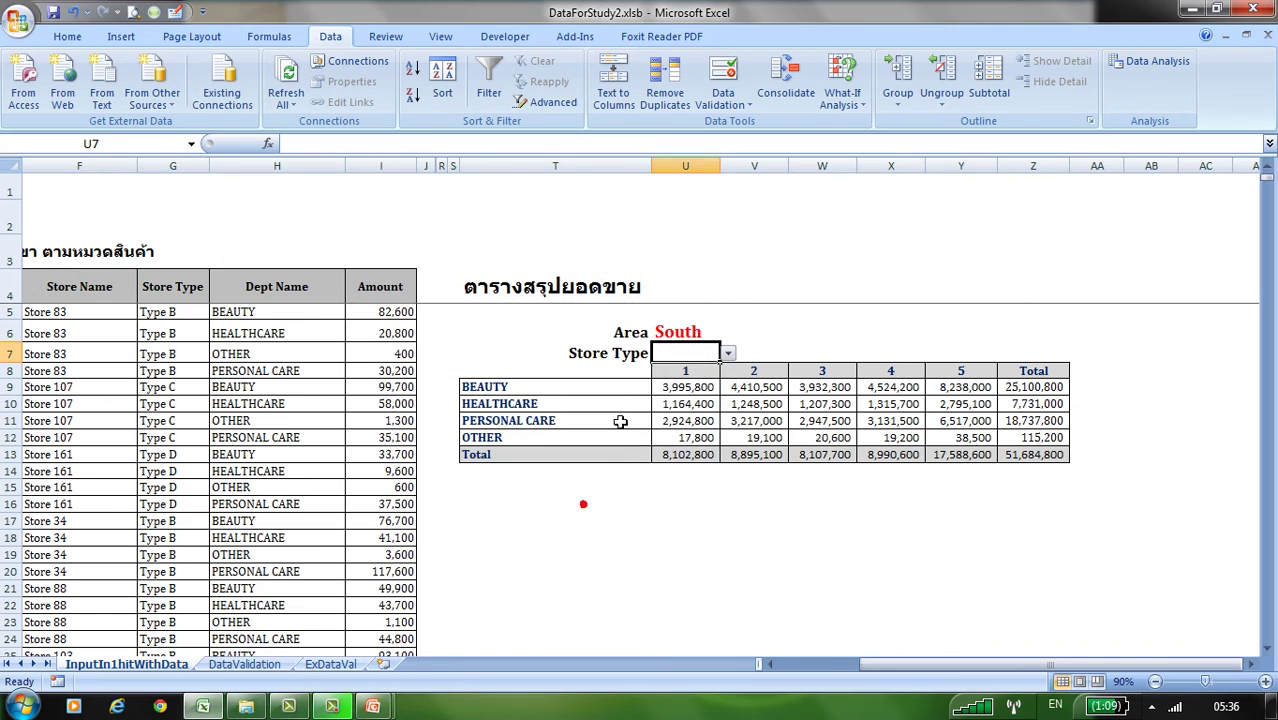
- Set the new Store Type drop-down to Type A
{"action": "left_click", "coordinate": [727, 355]}
{"action": "left_click", "coordinate": [697, 369]}
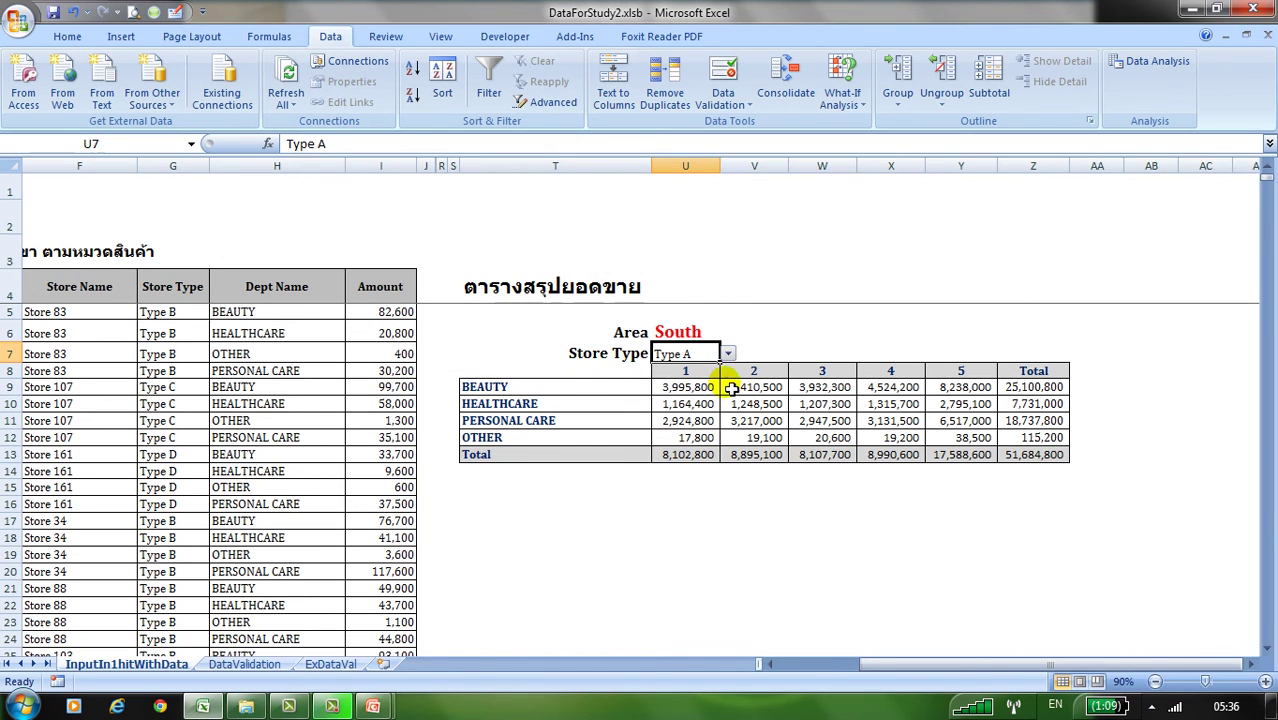
{"action": "left_click", "coordinate": [729, 355]}
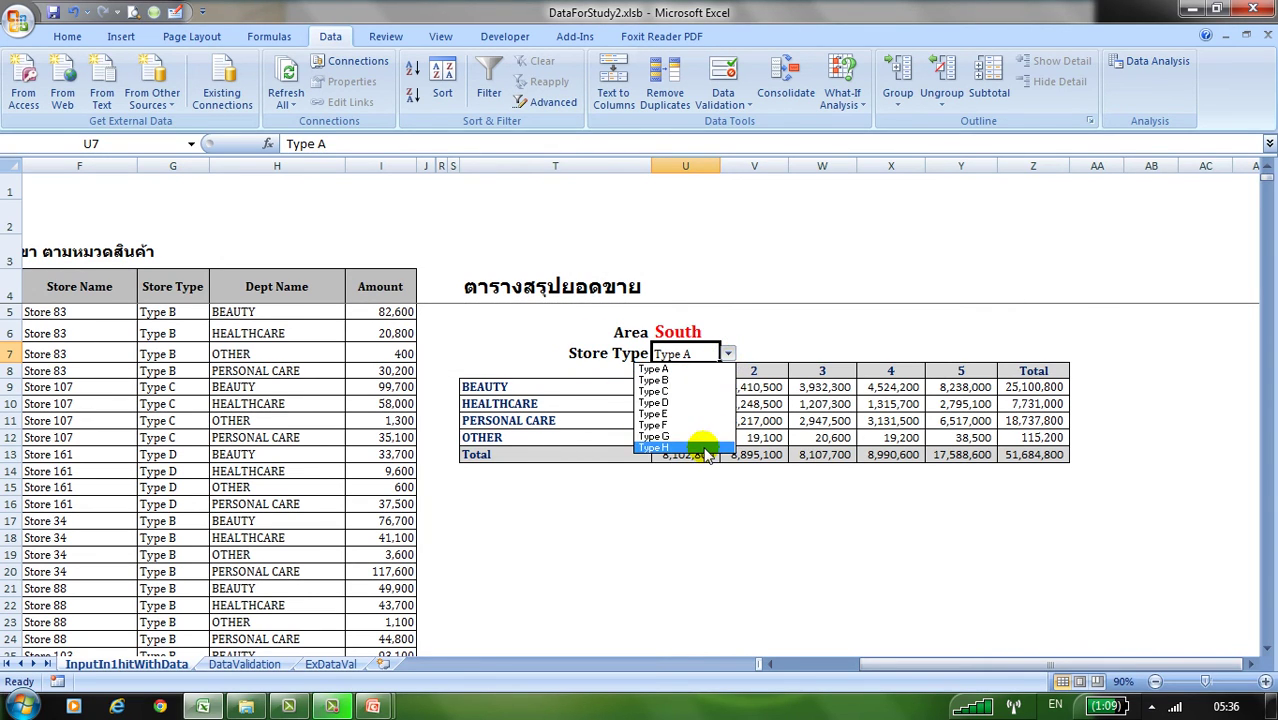
{"action": "left_click", "coordinate": [728, 354]}
- Copy the South cell's red bold formatting onto the Type A cell
{"action": "left_click", "coordinate": [690, 333]}
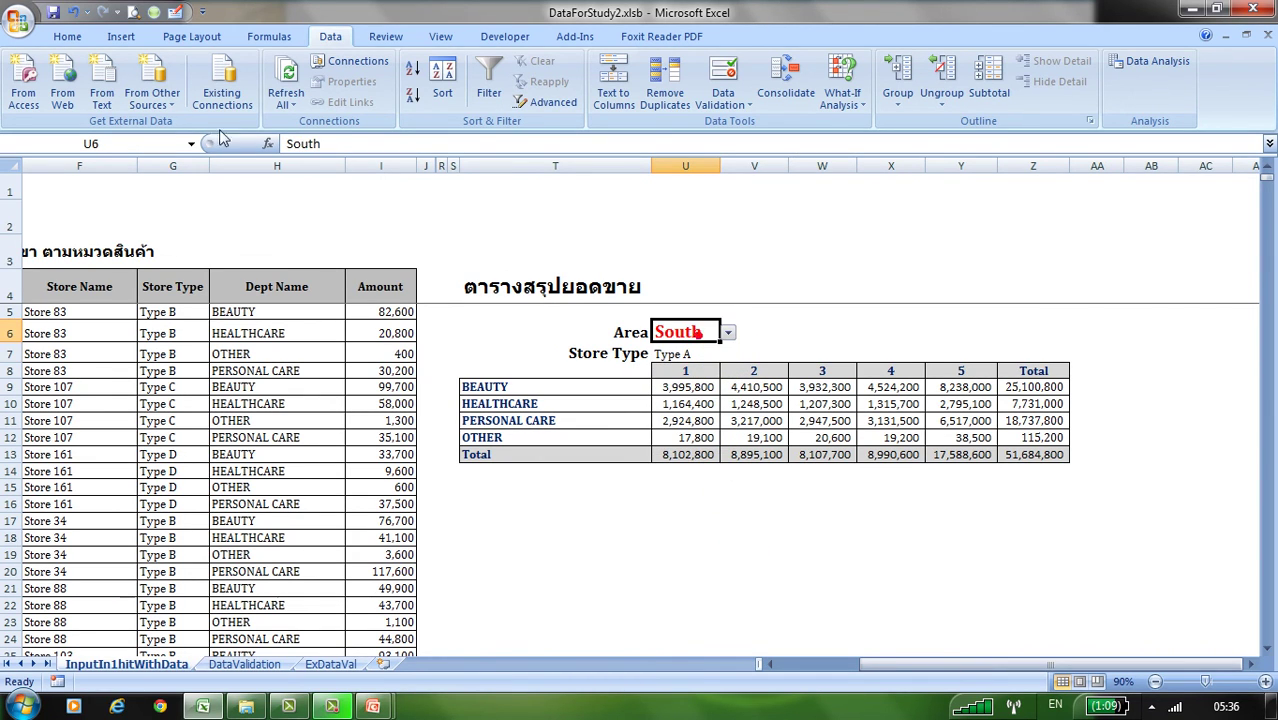
{"action": "left_click", "coordinate": [66, 36]}
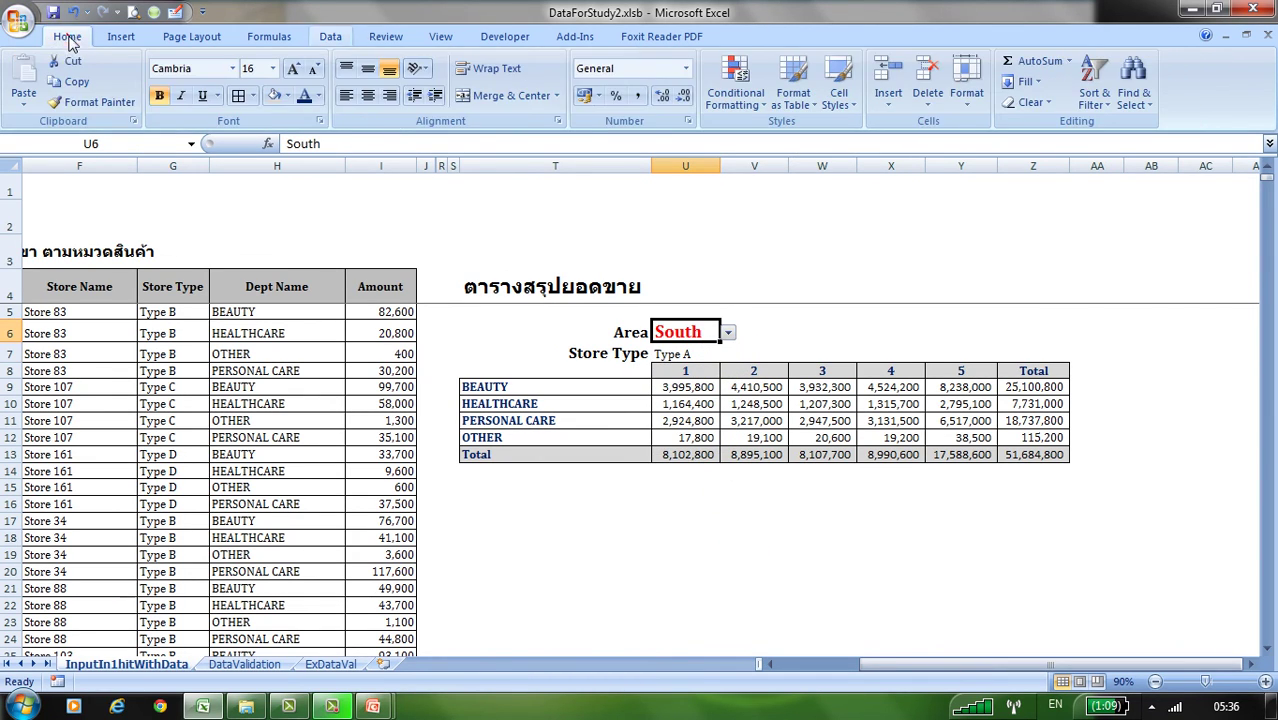
{"action": "left_click", "coordinate": [96, 102]}
{"action": "left_click", "coordinate": [700, 356]}
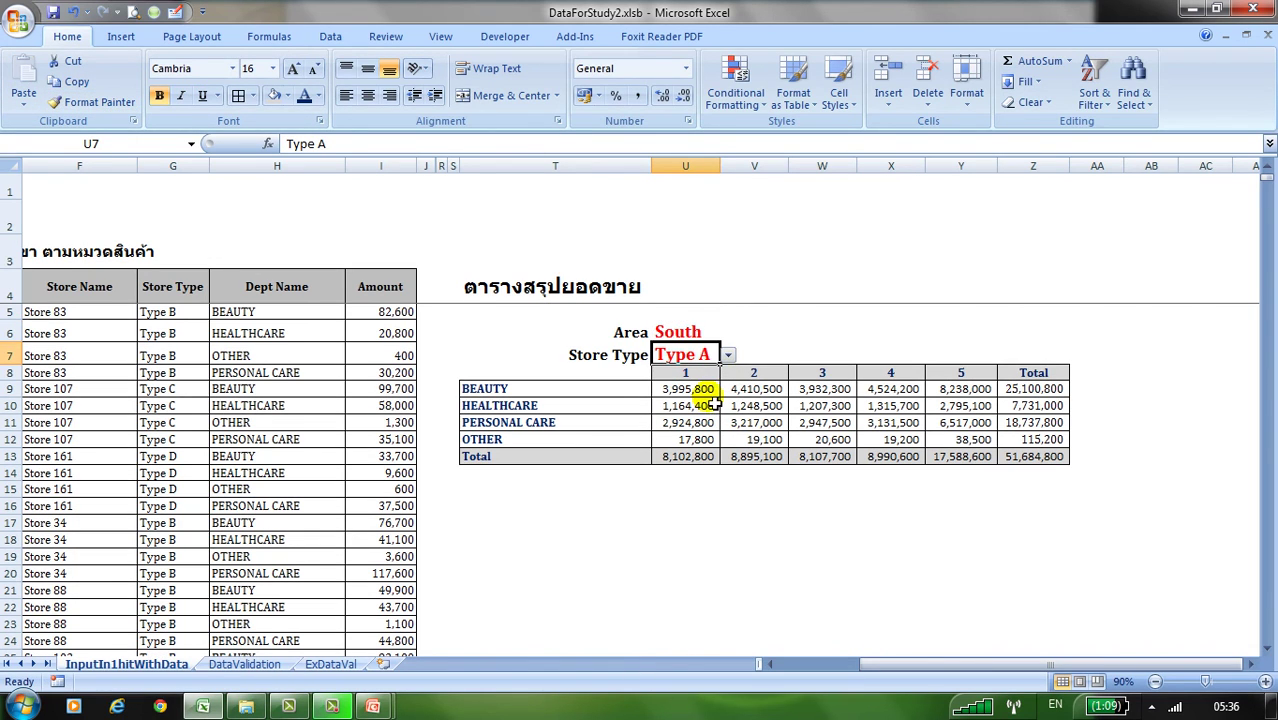
{"action": "left_click", "coordinate": [716, 392]}
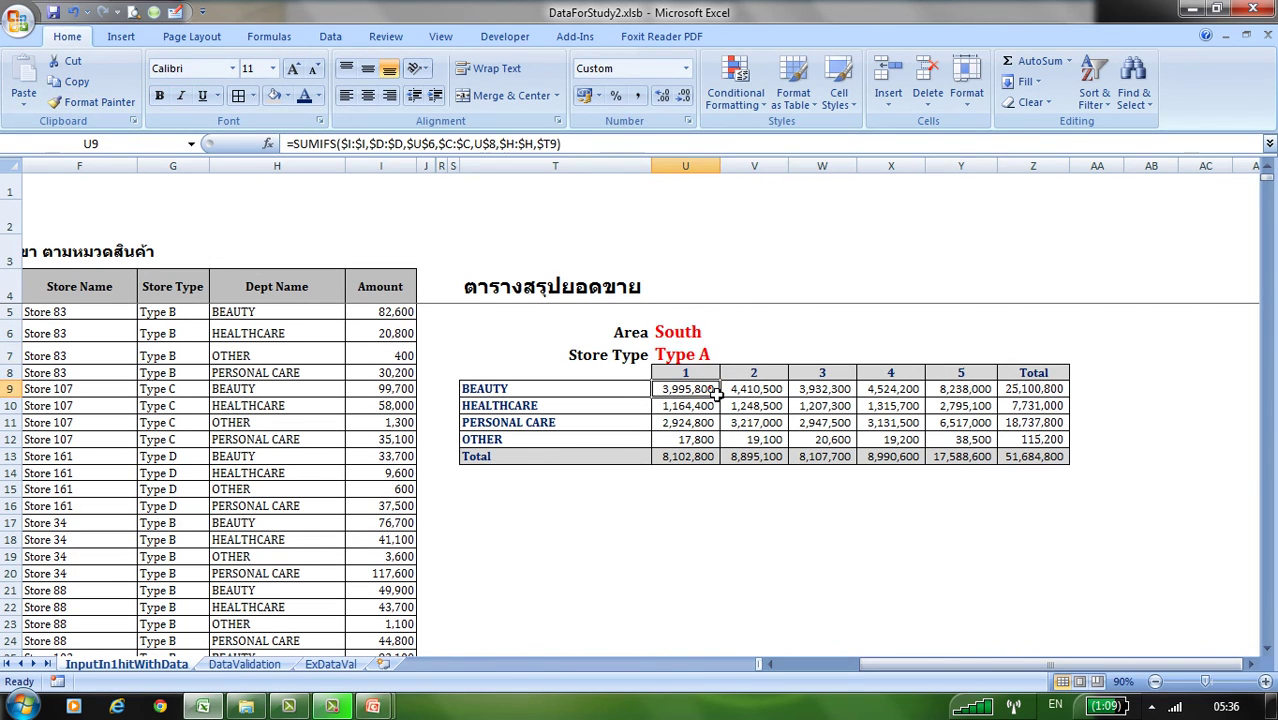
- Add the criteria pair $G:$G,$U$7 to U9's SUMIFS and copy it across the weekly cells
{"action": "left_click", "coordinate": [553, 143]}
{"action": "type", "text": ","}
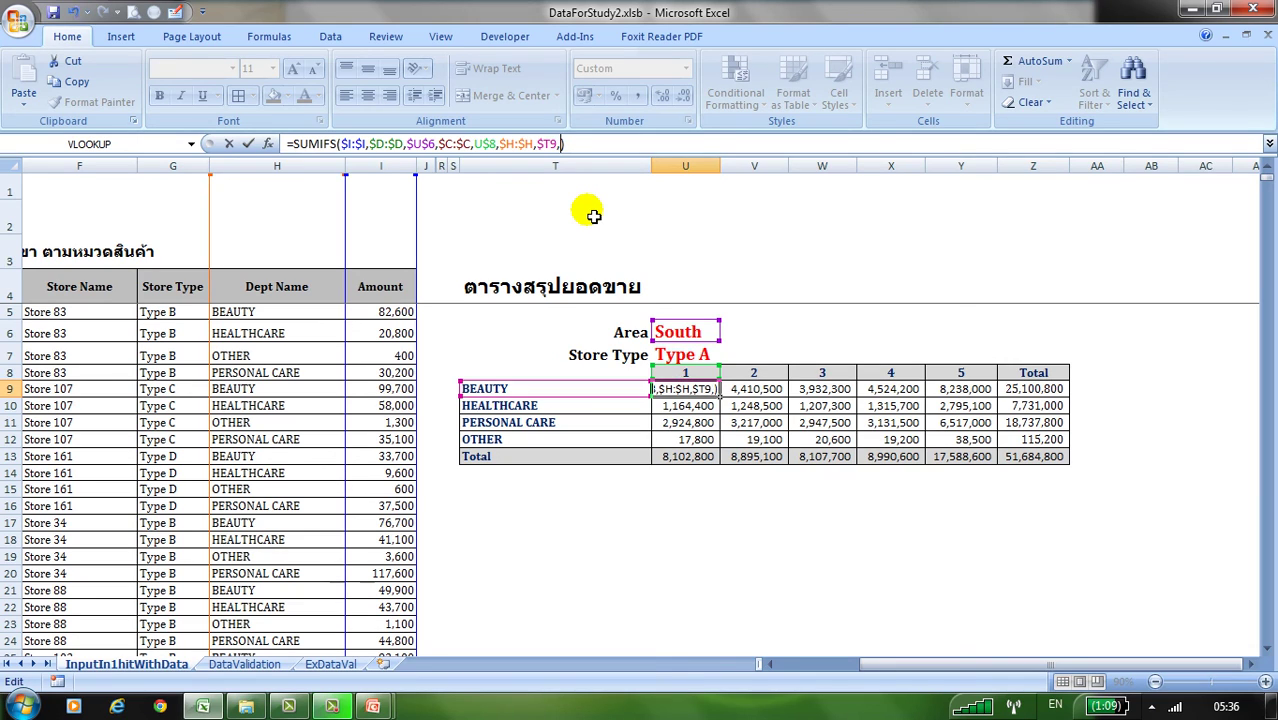
{"action": "left_click", "coordinate": [300, 167]}
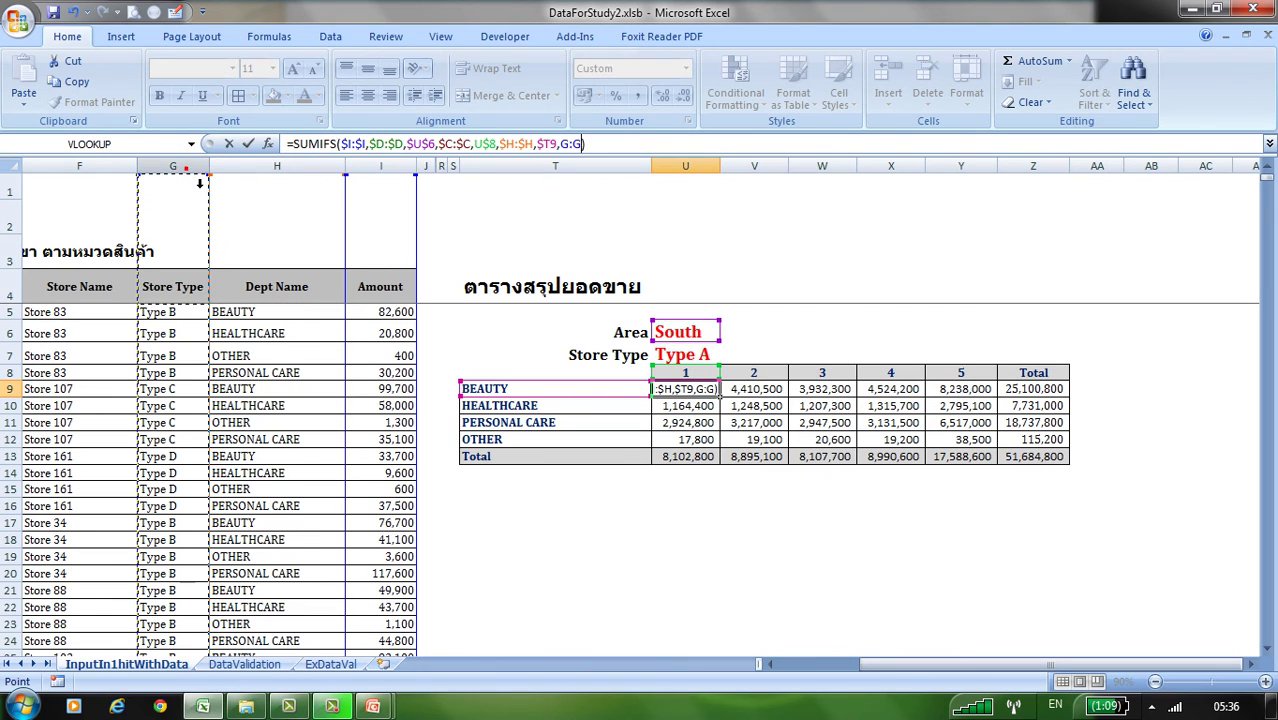
{"action": "left_click", "coordinate": [173, 167]}
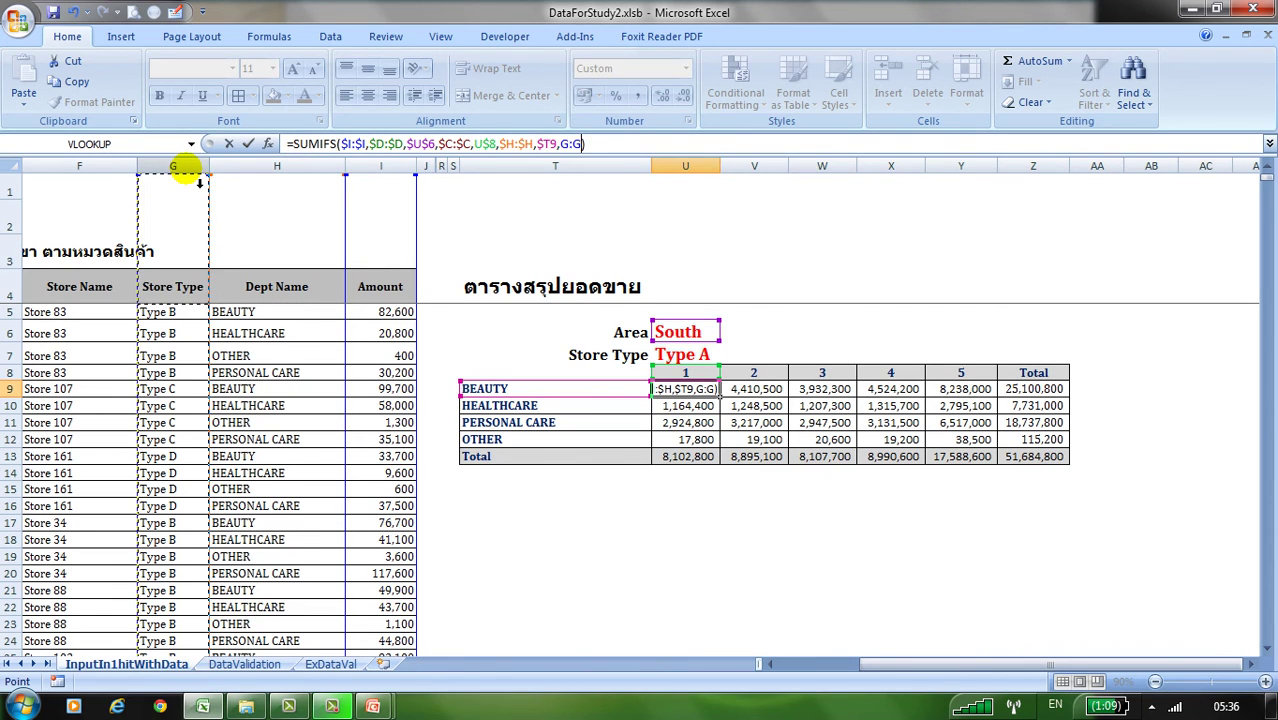
{"action": "key", "text": "F4"}
{"action": "type", "text": "$G,"}
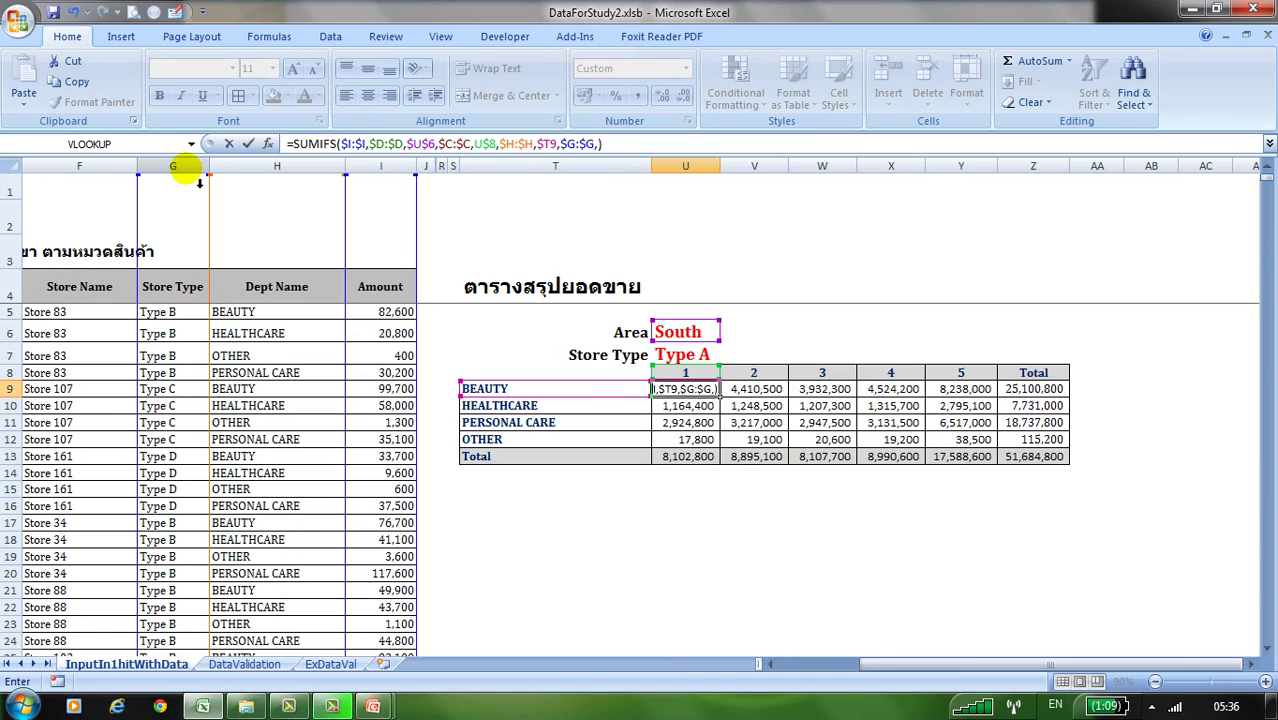
{"action": "left_click", "coordinate": [695, 355]}
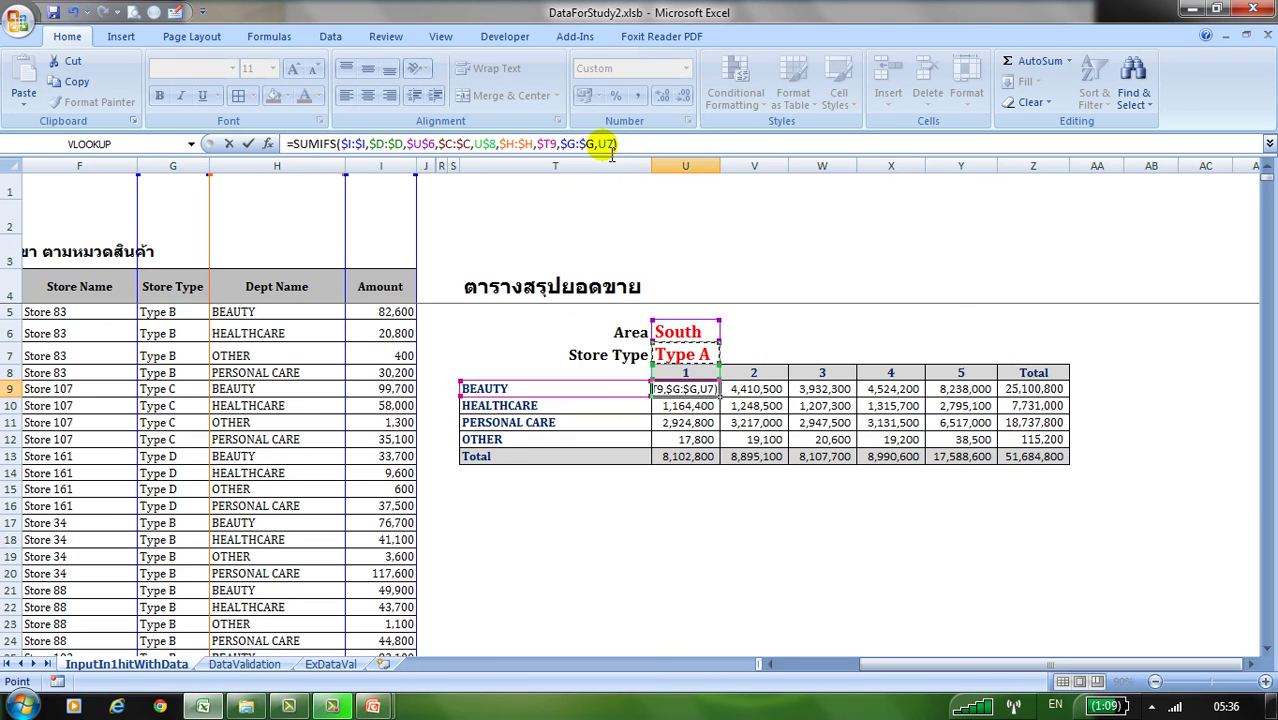
{"action": "left_click", "coordinate": [615, 144]}
{"action": "key", "text": "F4"}
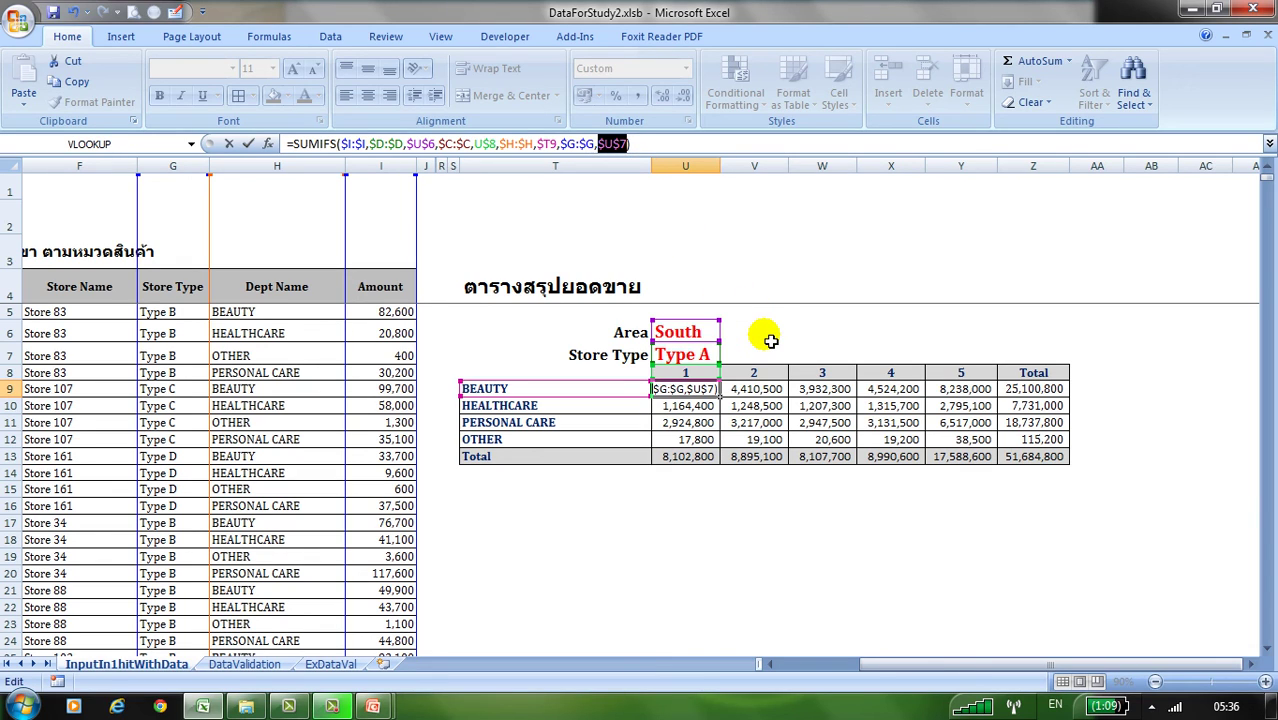
{"action": "key", "text": "ctrl+Return"}
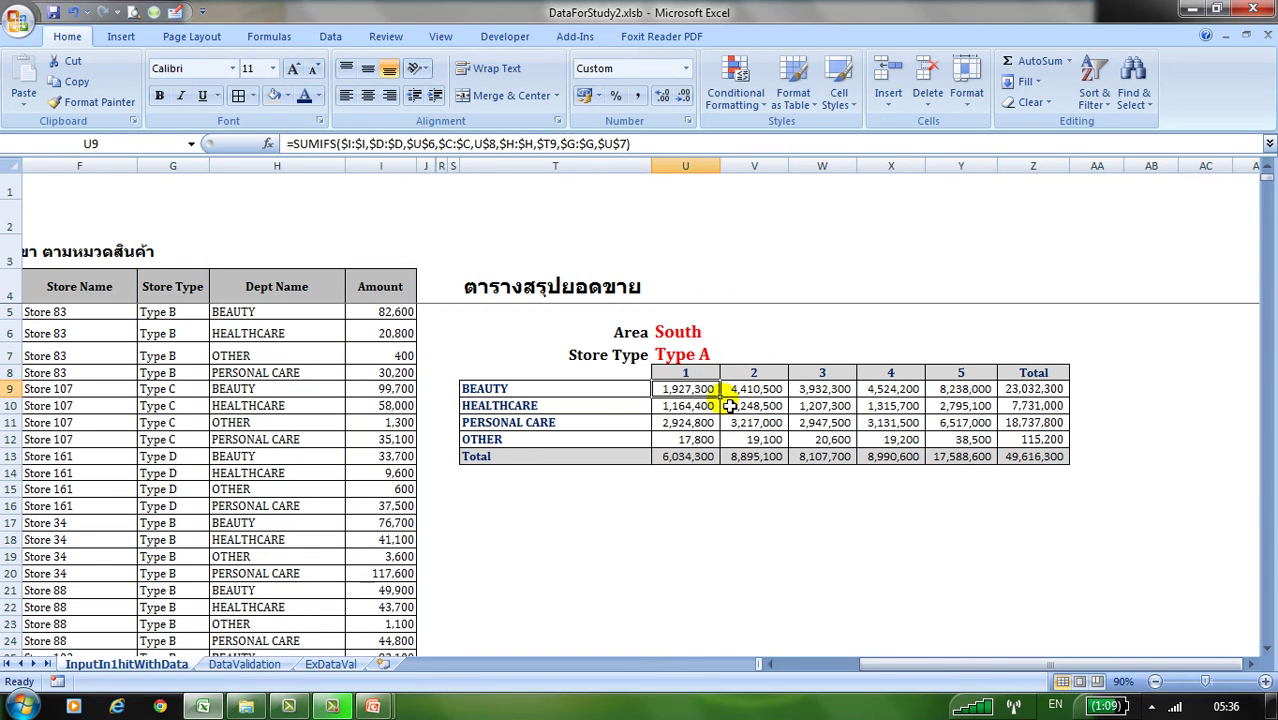
{"action": "mouse_move", "coordinate": [728, 404]}
{"action": "left_mouse_down"}
{"action": "mouse_move", "coordinate": [978, 404]}
{"action": "mouse_move", "coordinate": [1008, 451]}
{"action": "left_mouse_up"}
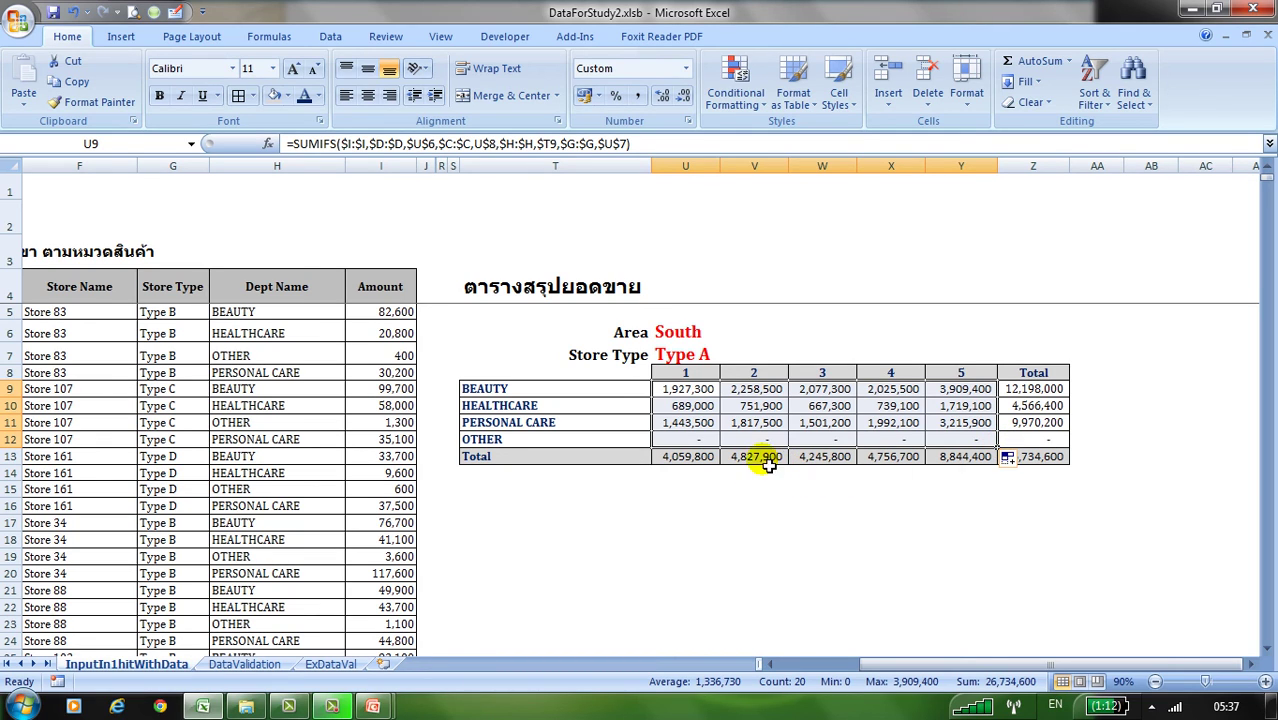
- Check the week 1 total, grand total and updated BEAUTY week 1 formula
{"action": "left_click", "coordinate": [712, 458]}
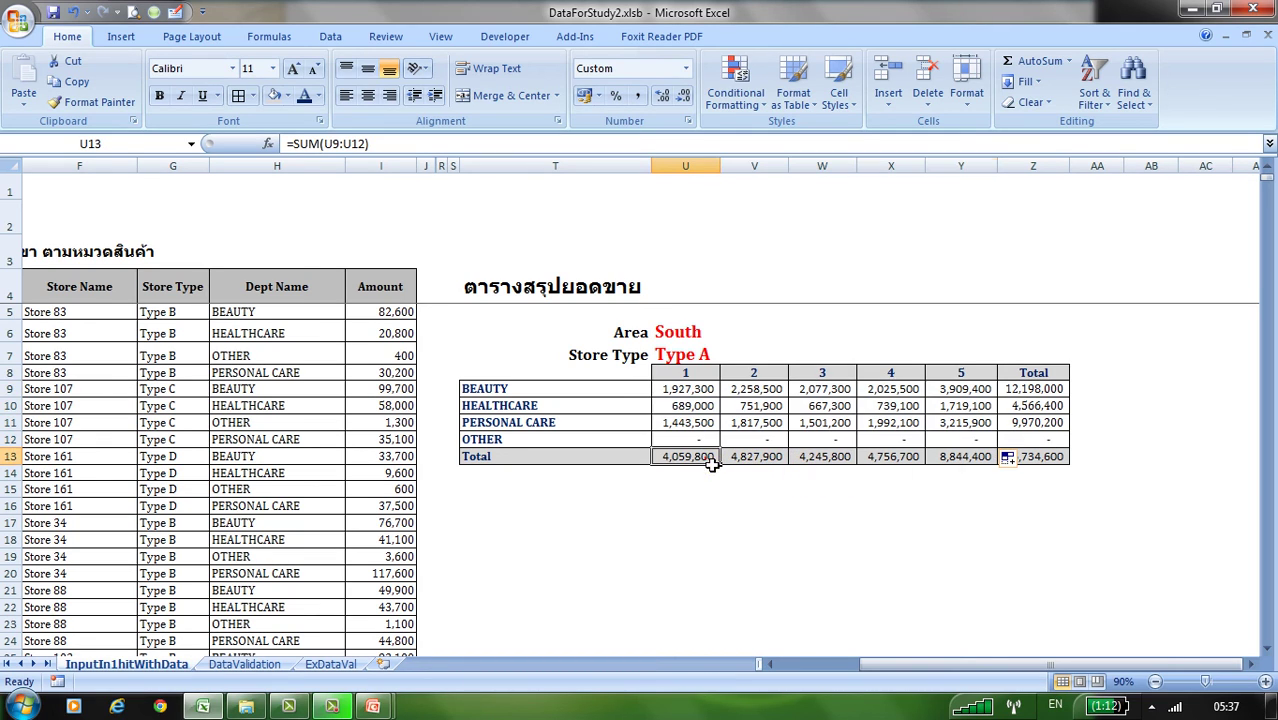
{"action": "left_click", "coordinate": [1050, 458]}
{"action": "left_click", "coordinate": [1055, 380]}
{"action": "left_click", "coordinate": [1062, 460]}
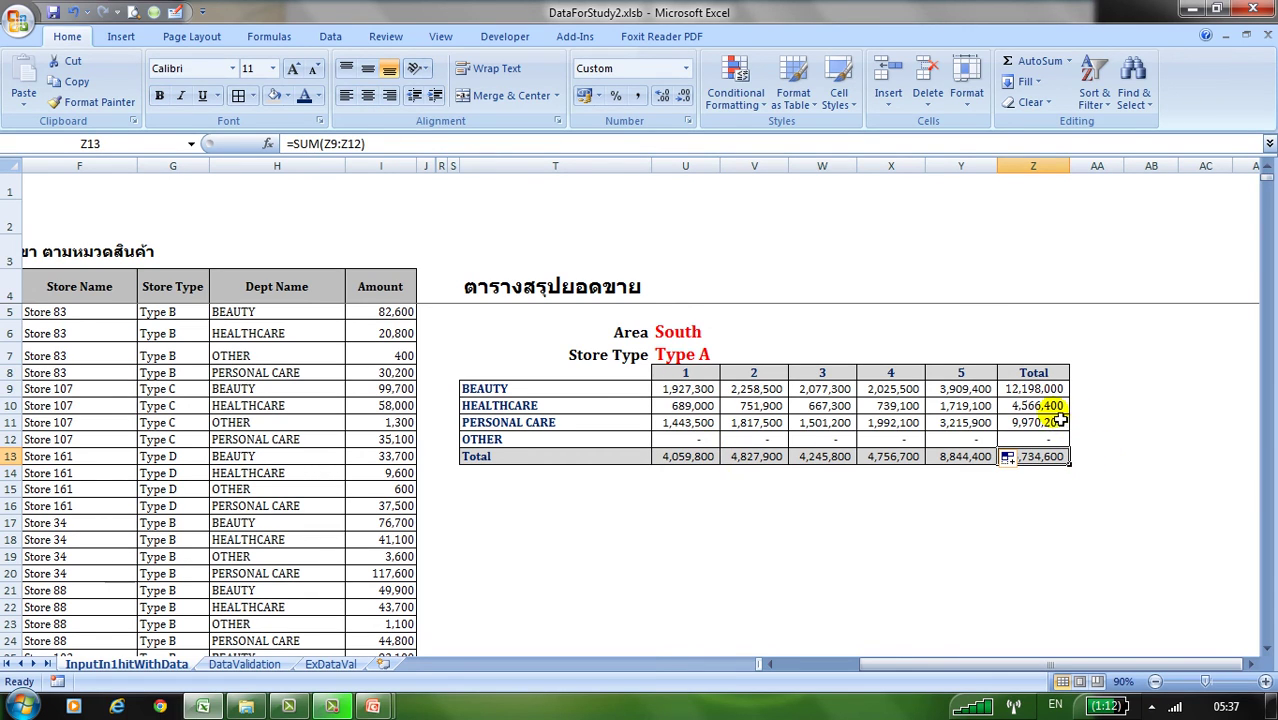
{"action": "left_click", "coordinate": [684, 392]}
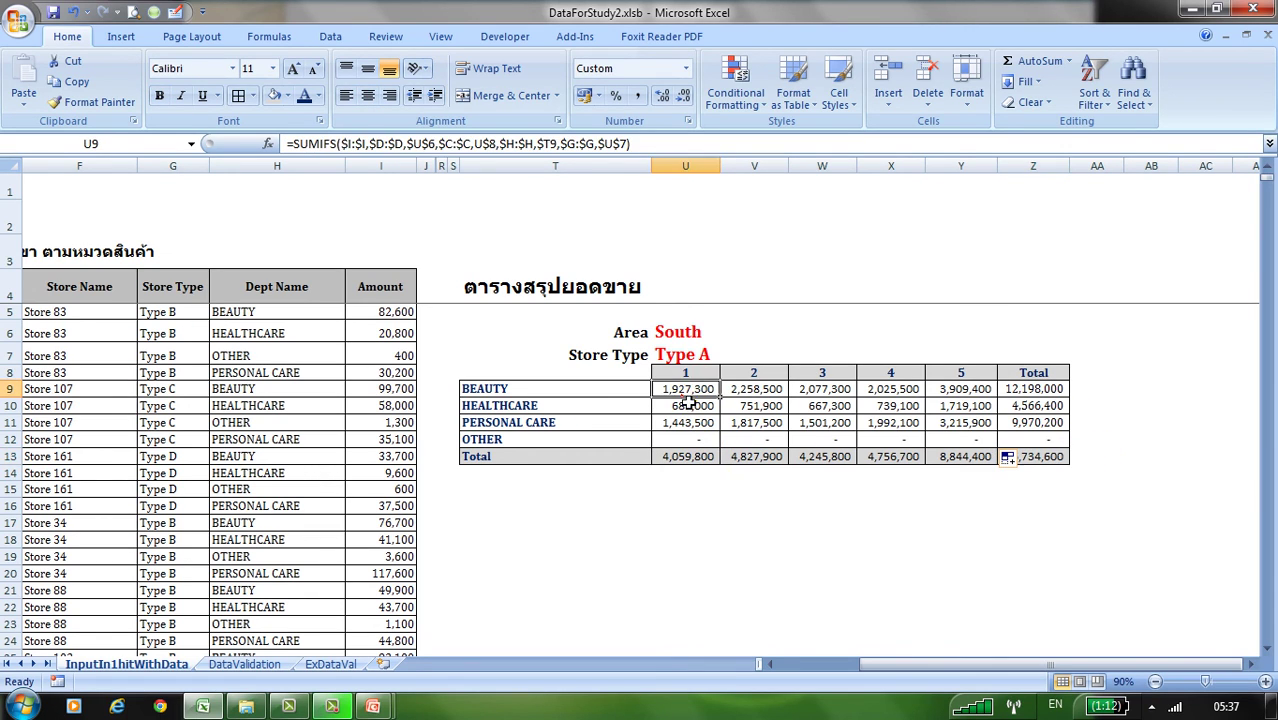
- Walk through the title, South and Type A filters, department labels, weeks, OTHER row and totals
{"action": "left_click", "coordinate": [512, 292]}
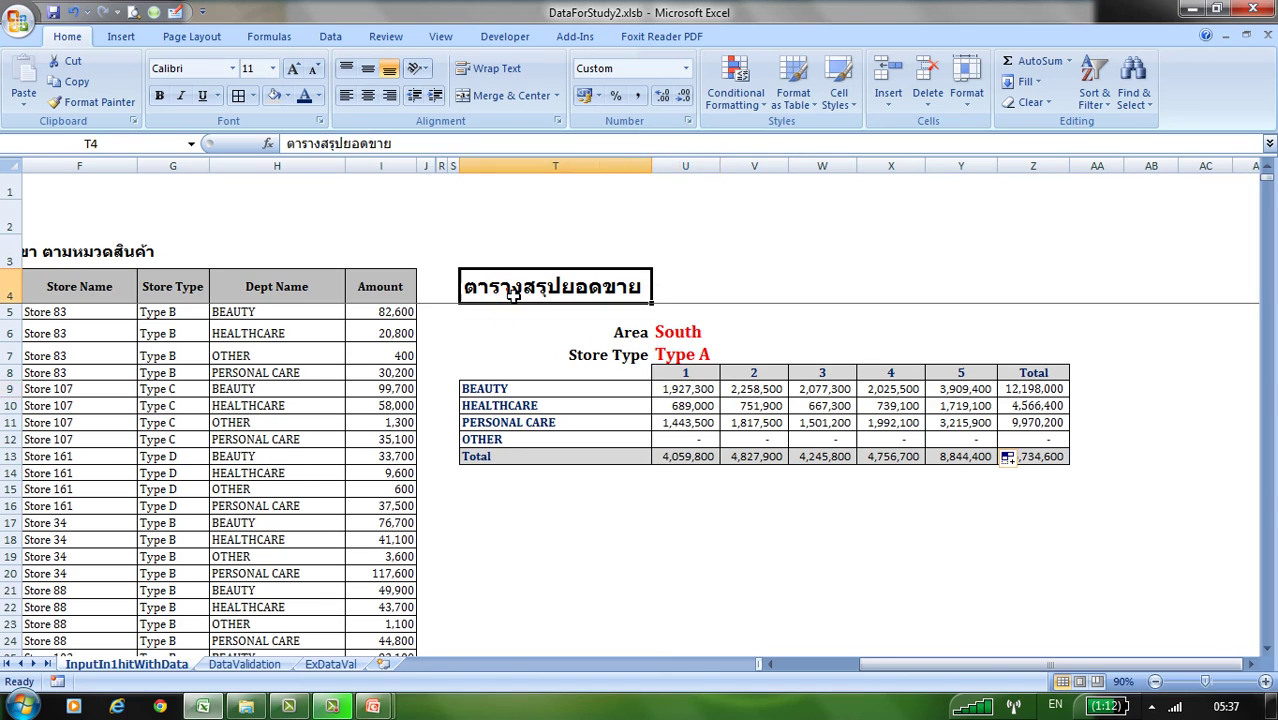
{"action": "left_click", "coordinate": [677, 338]}
{"action": "left_click", "coordinate": [580, 395]}
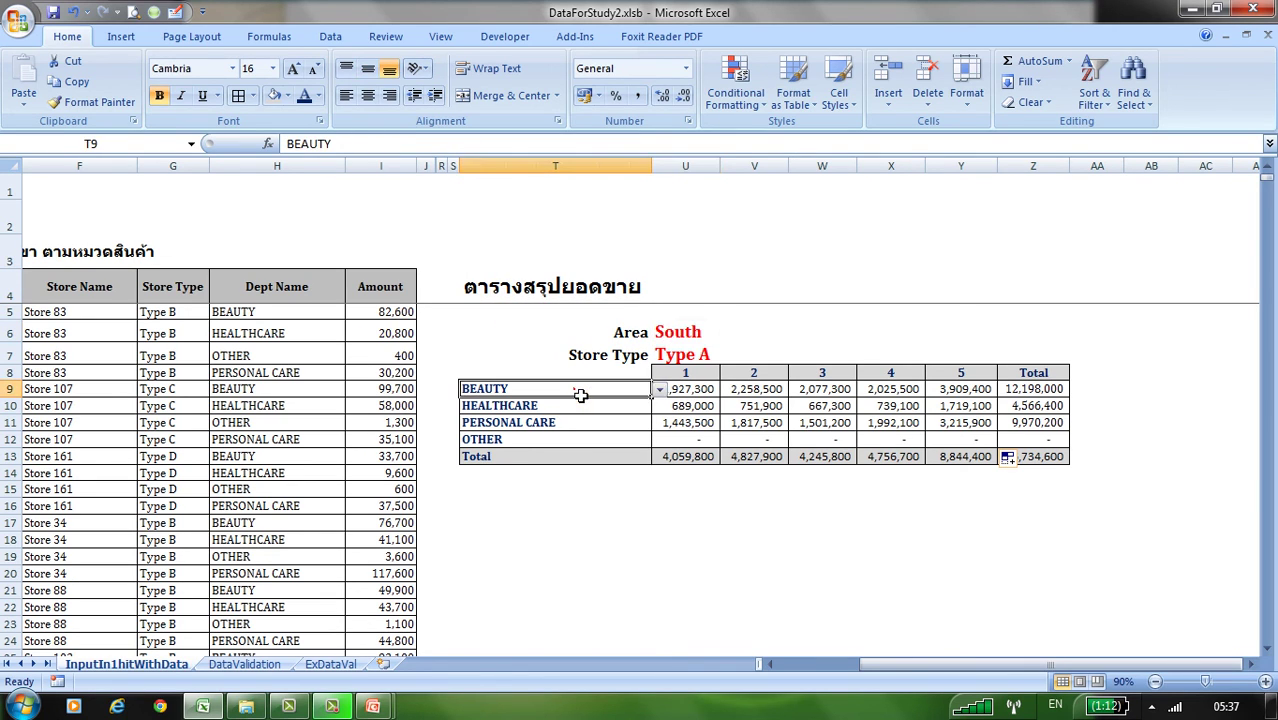
{"action": "left_click_drag", "start_coordinate": [580, 399], "coordinate": [575, 439]}
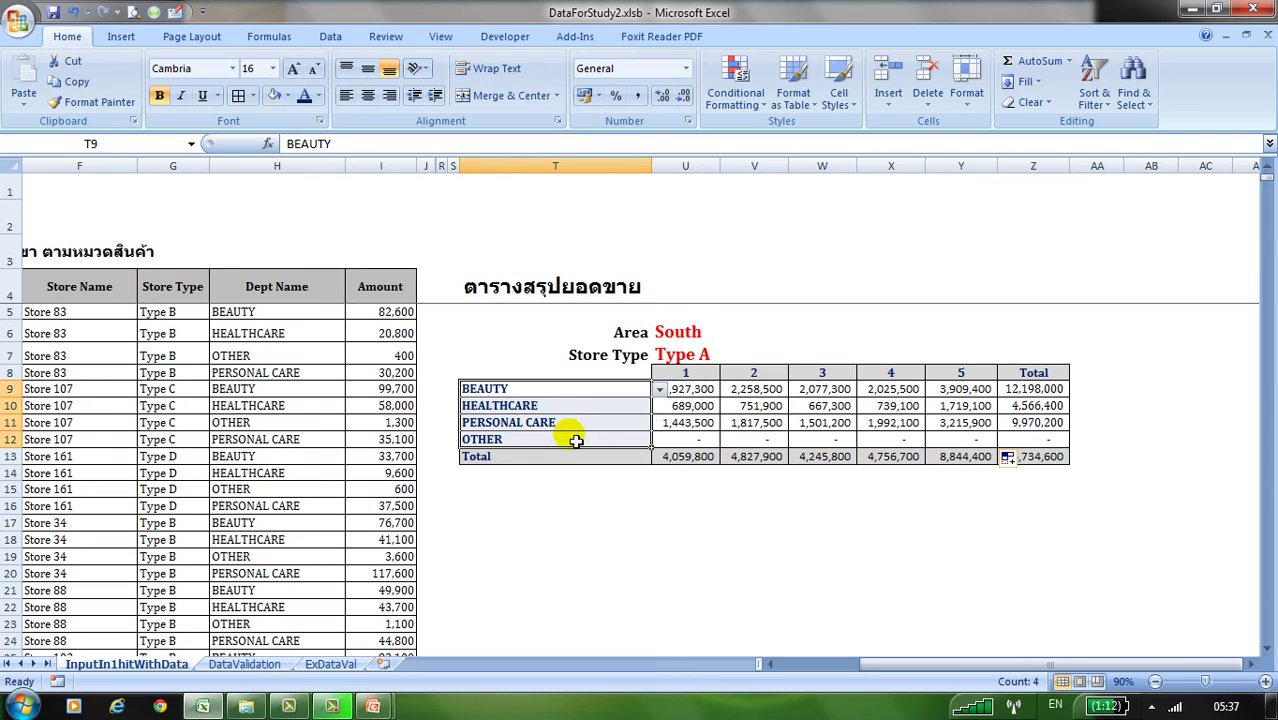
{"action": "left_click_drag", "start_coordinate": [686, 375], "coordinate": [960, 373]}
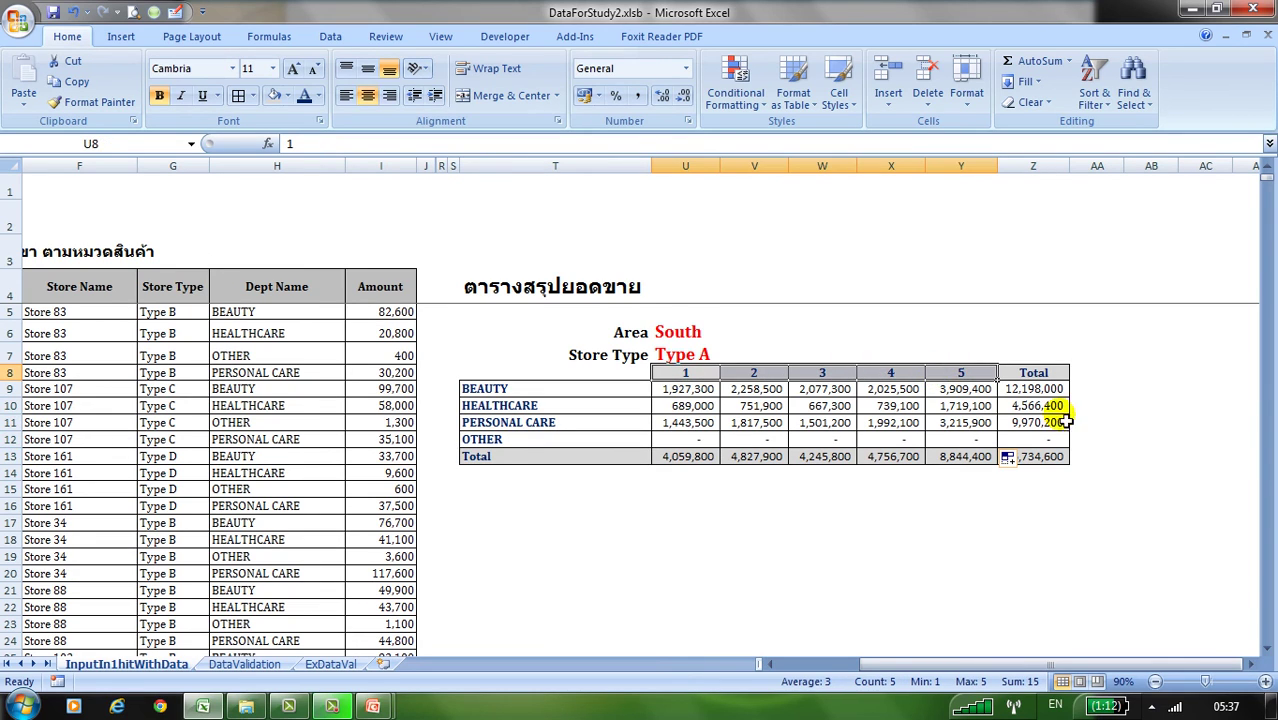
{"action": "left_click_drag", "start_coordinate": [1063, 390], "coordinate": [1060, 440]}
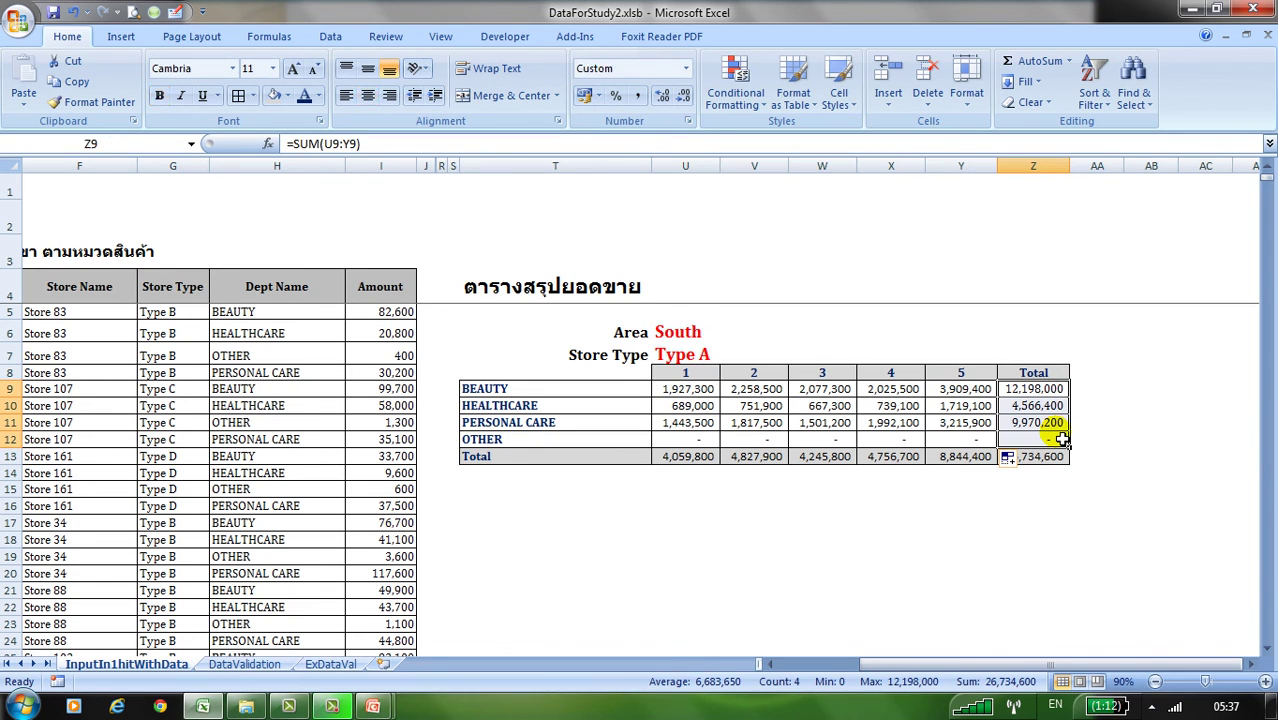
{"action": "left_click", "coordinate": [697, 360]}
{"action": "left_click", "coordinate": [545, 440]}
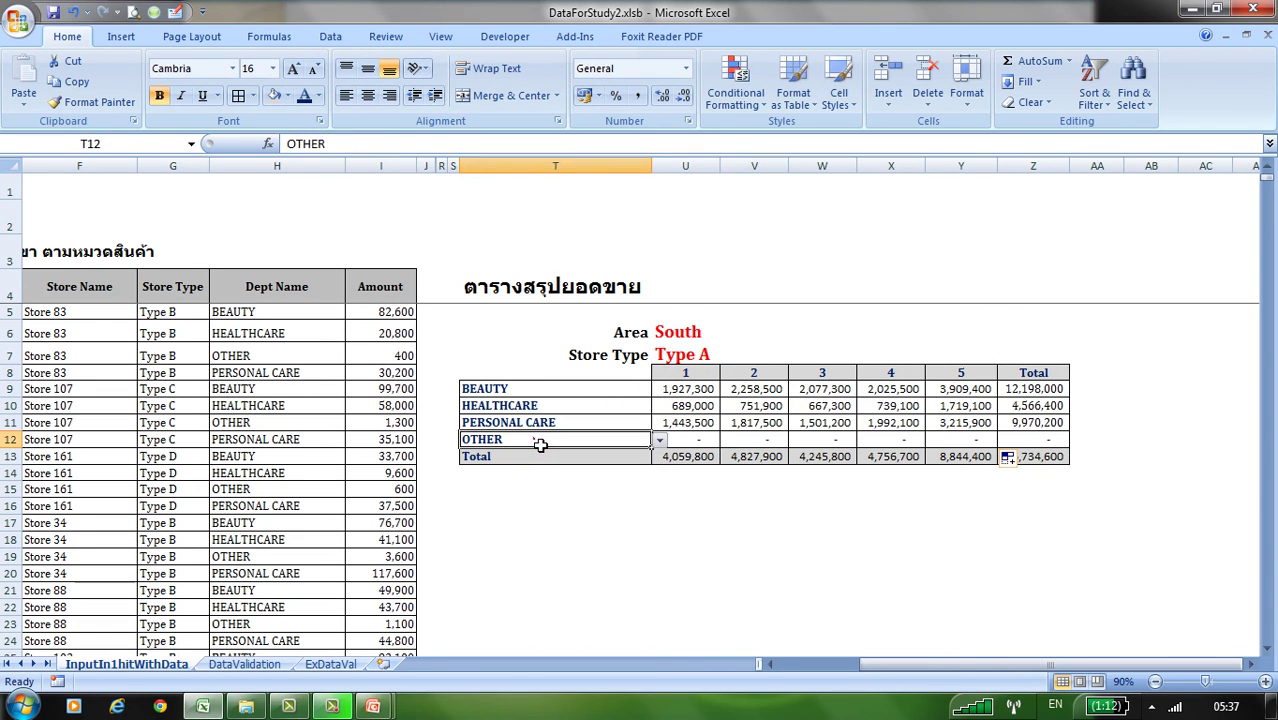
{"action": "left_click_drag", "start_coordinate": [685, 440], "coordinate": [1003, 445]}
{"action": "left_click", "coordinate": [613, 457]}
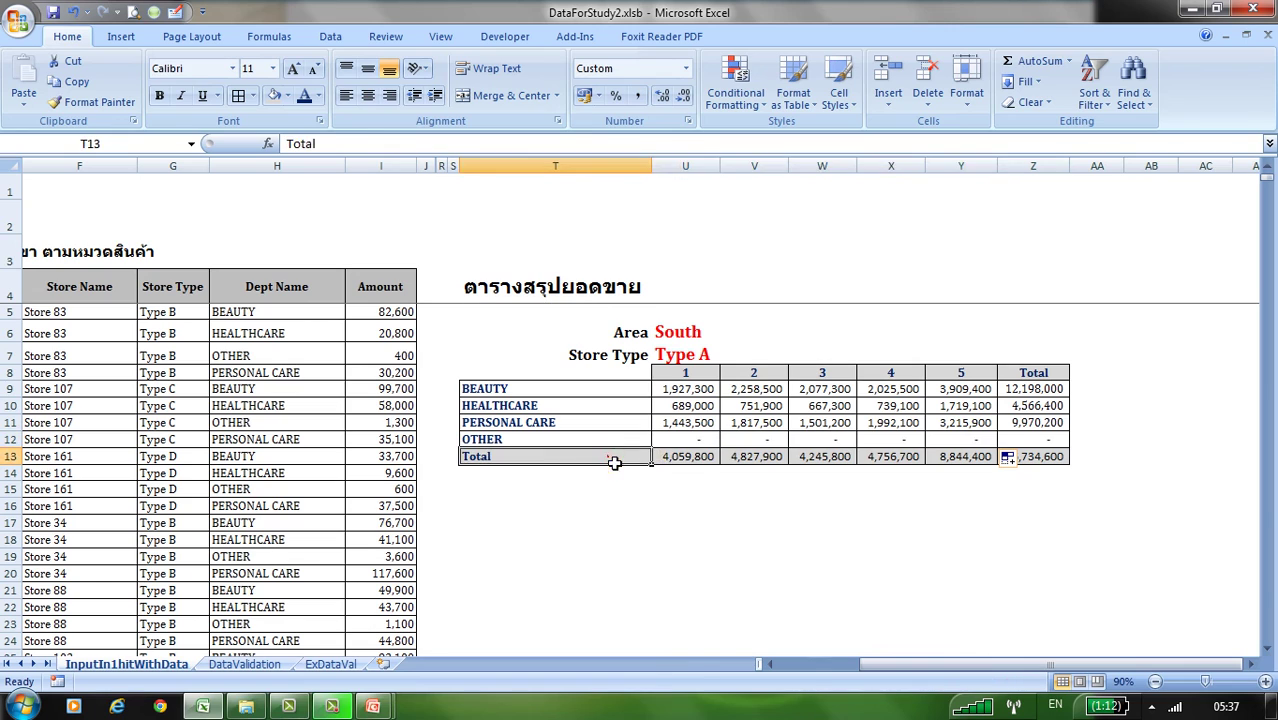
{"action": "left_click_drag", "start_coordinate": [697, 462], "coordinate": [1030, 466]}
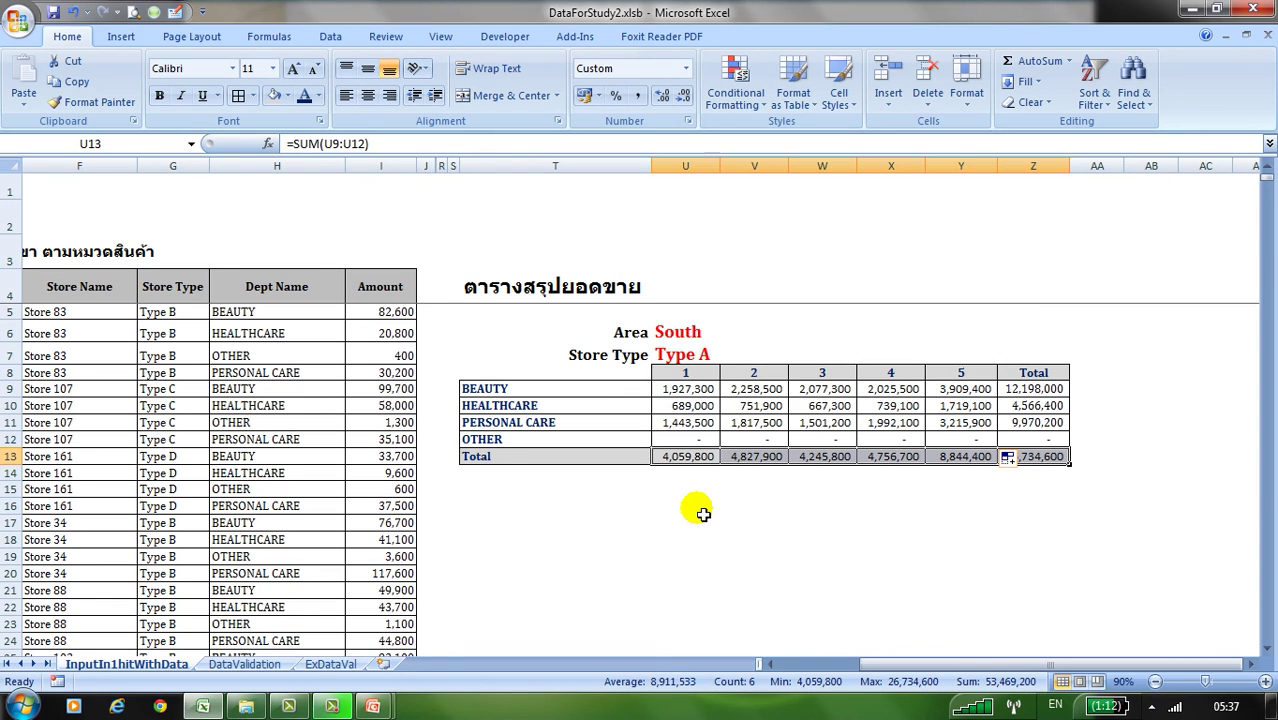
- Switch the Store Type filter to Type B, then Type C, for a 14,111,300 grand total
{"action": "left_click", "coordinate": [686, 355]}
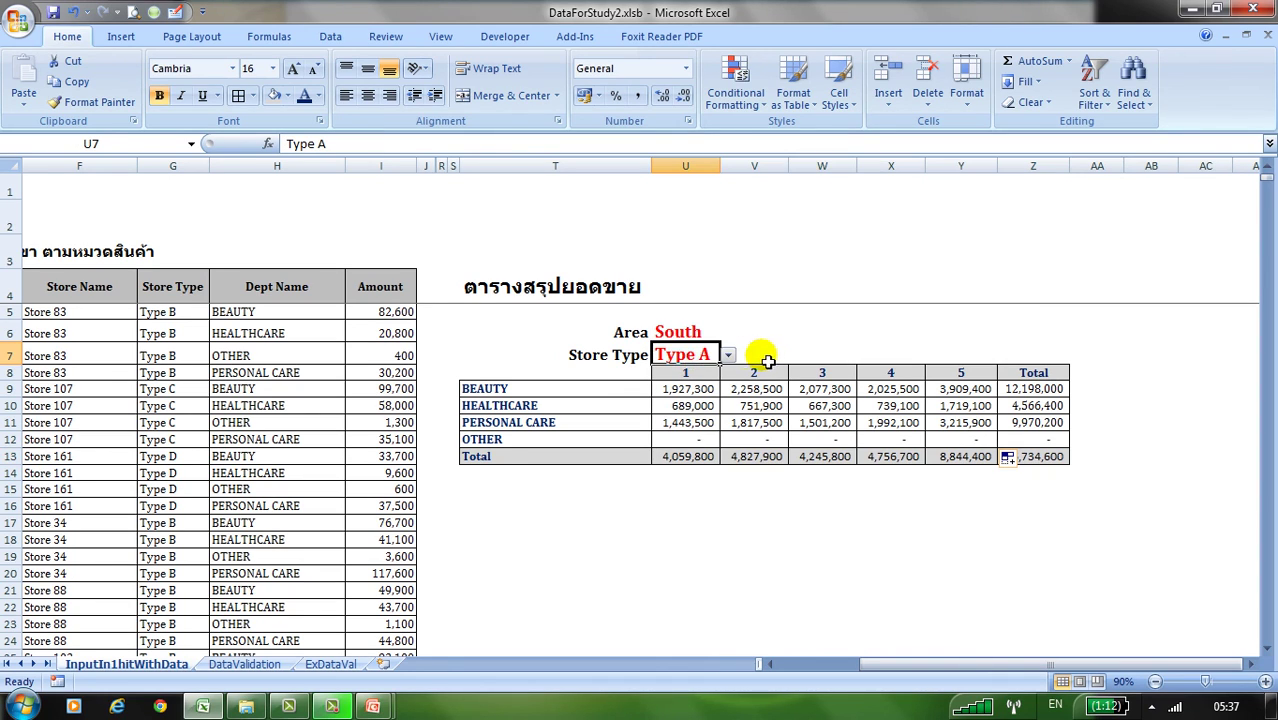
{"action": "left_click", "coordinate": [728, 355]}
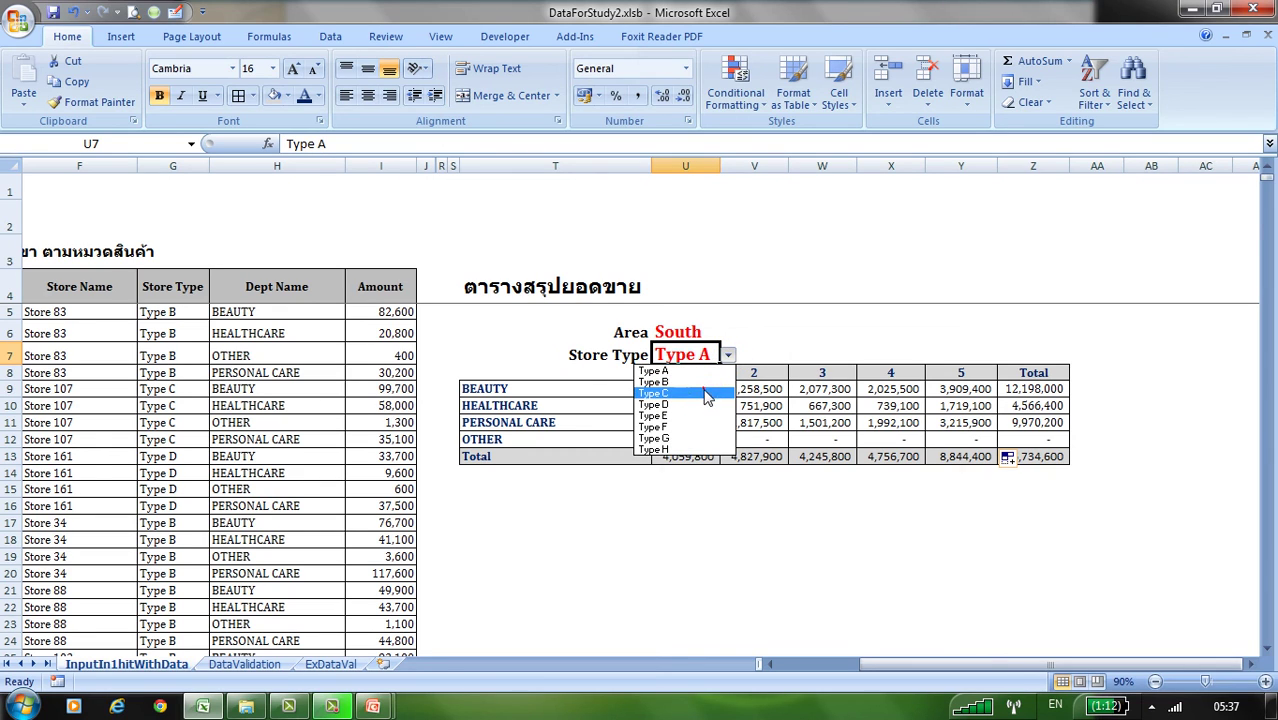
{"action": "left_click", "coordinate": [705, 382]}
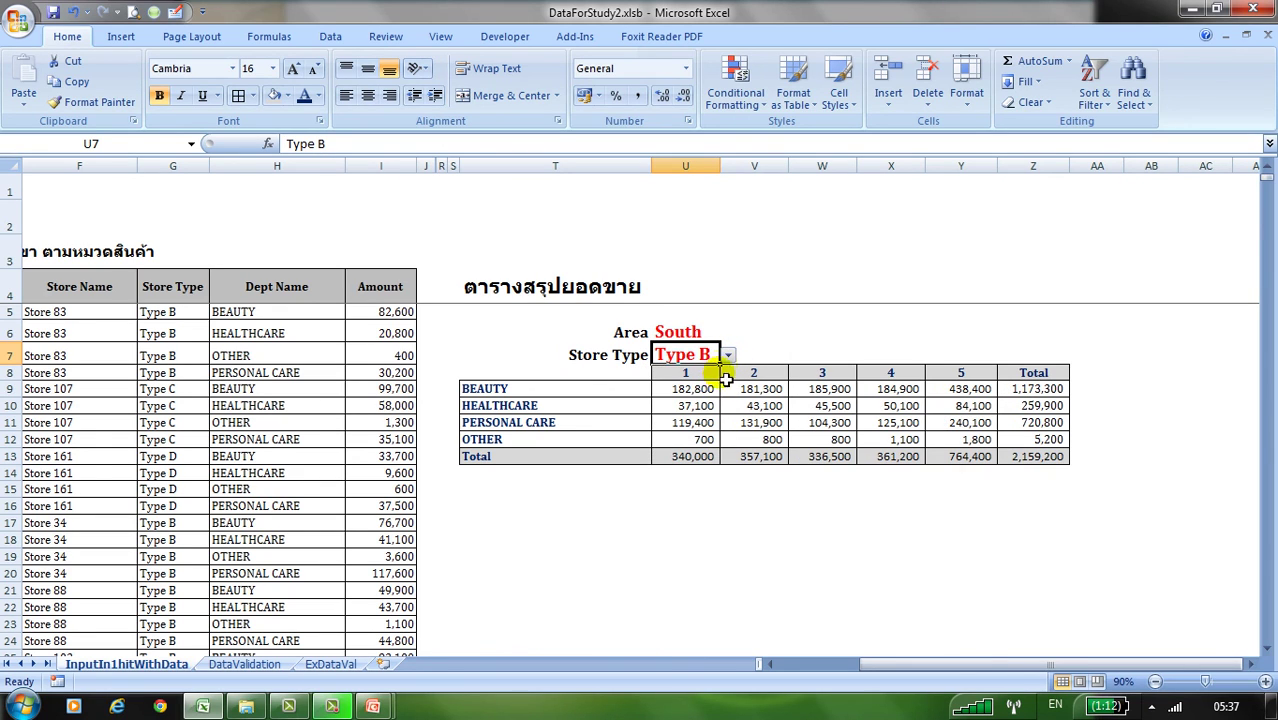
{"action": "left_click", "coordinate": [728, 355]}
{"action": "left_click", "coordinate": [716, 395]}
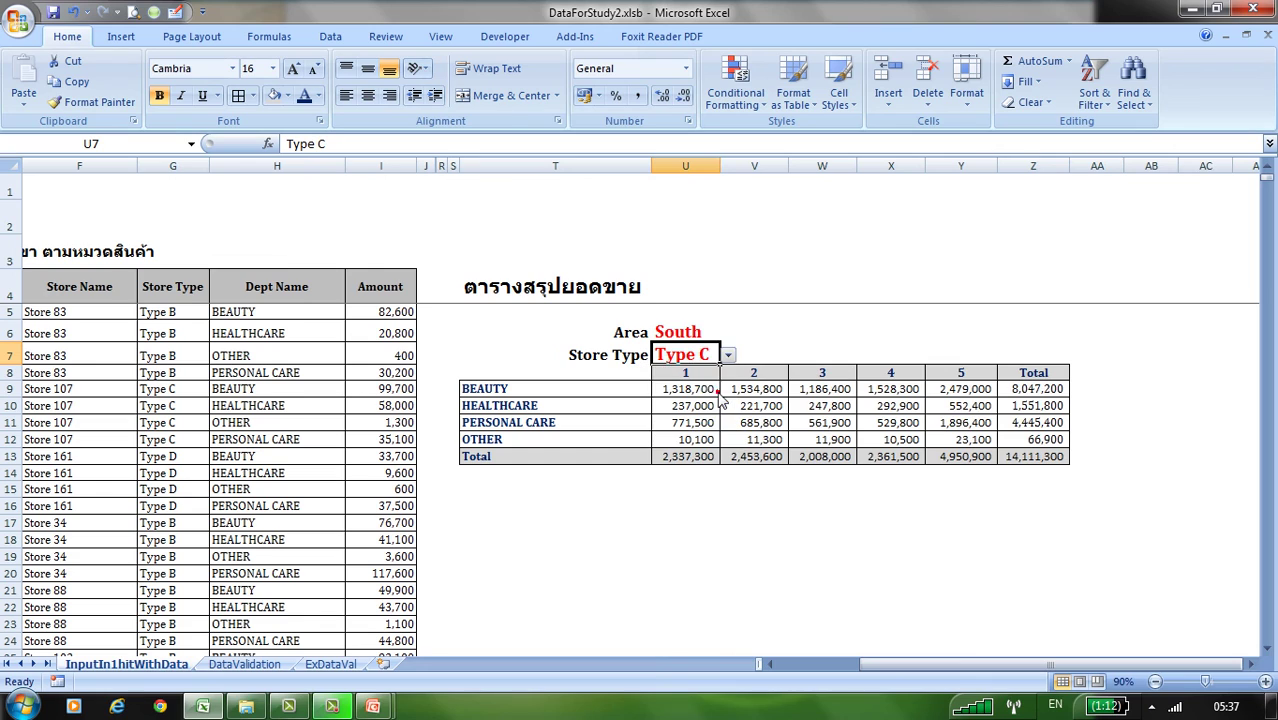
{"action": "left_click", "coordinate": [728, 355]}
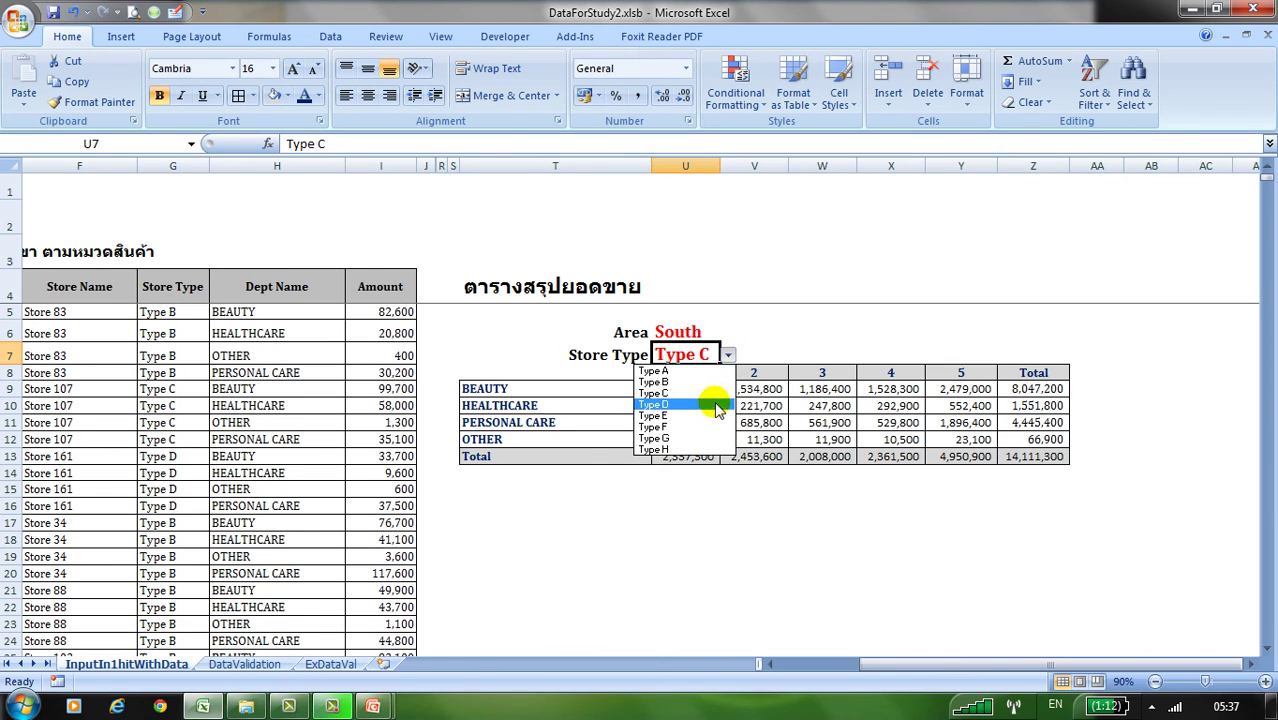
{"action": "left_click", "coordinate": [728, 355]}
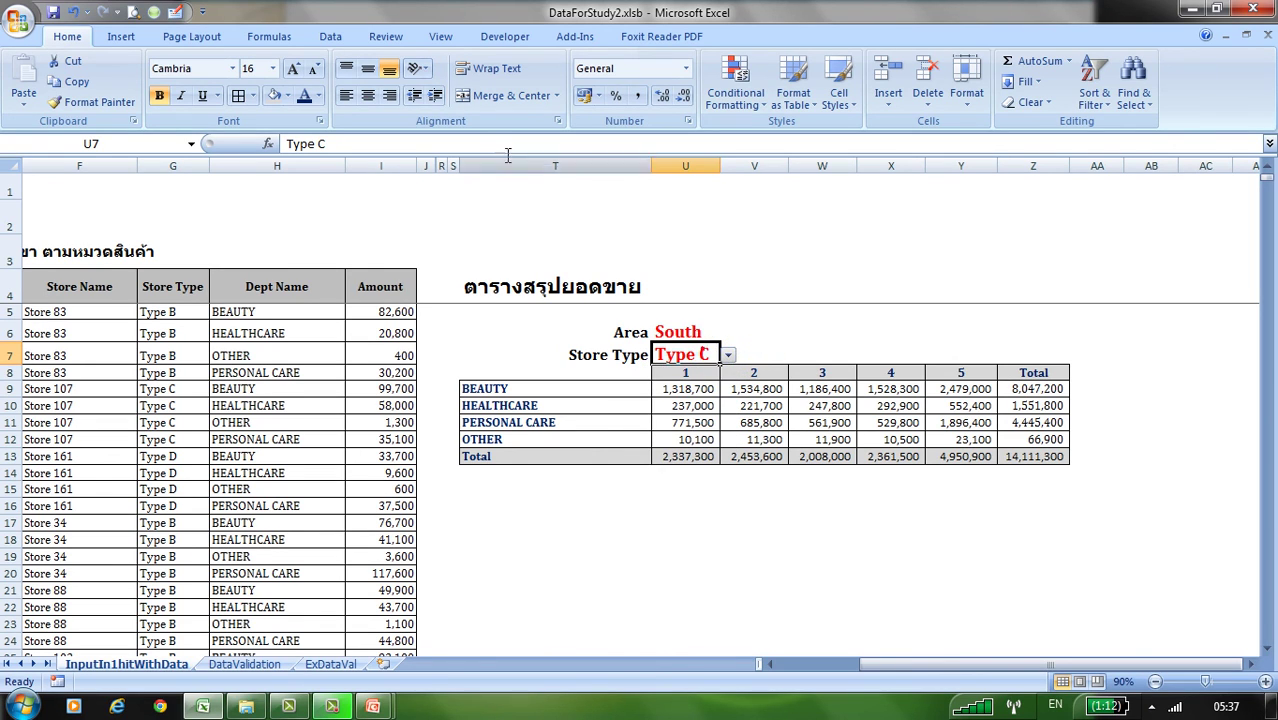